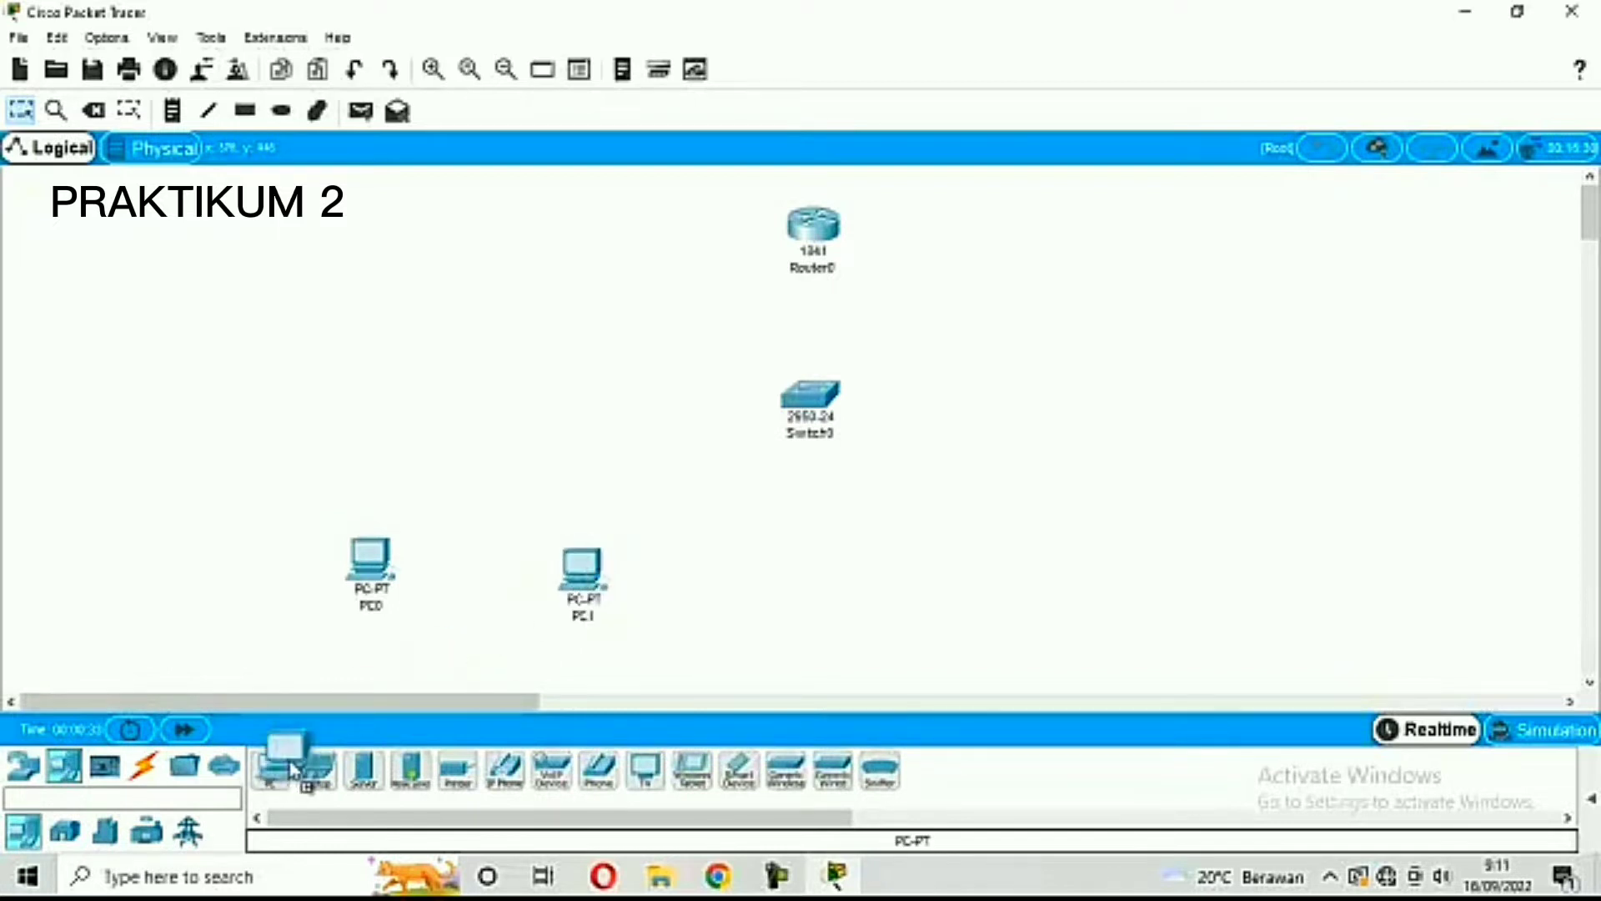
Add three more PCs to complete the bottom row and connect Router0 to Switch0 with an automatically chosen cable
left_click_drag(270, 776, 1297, 581)
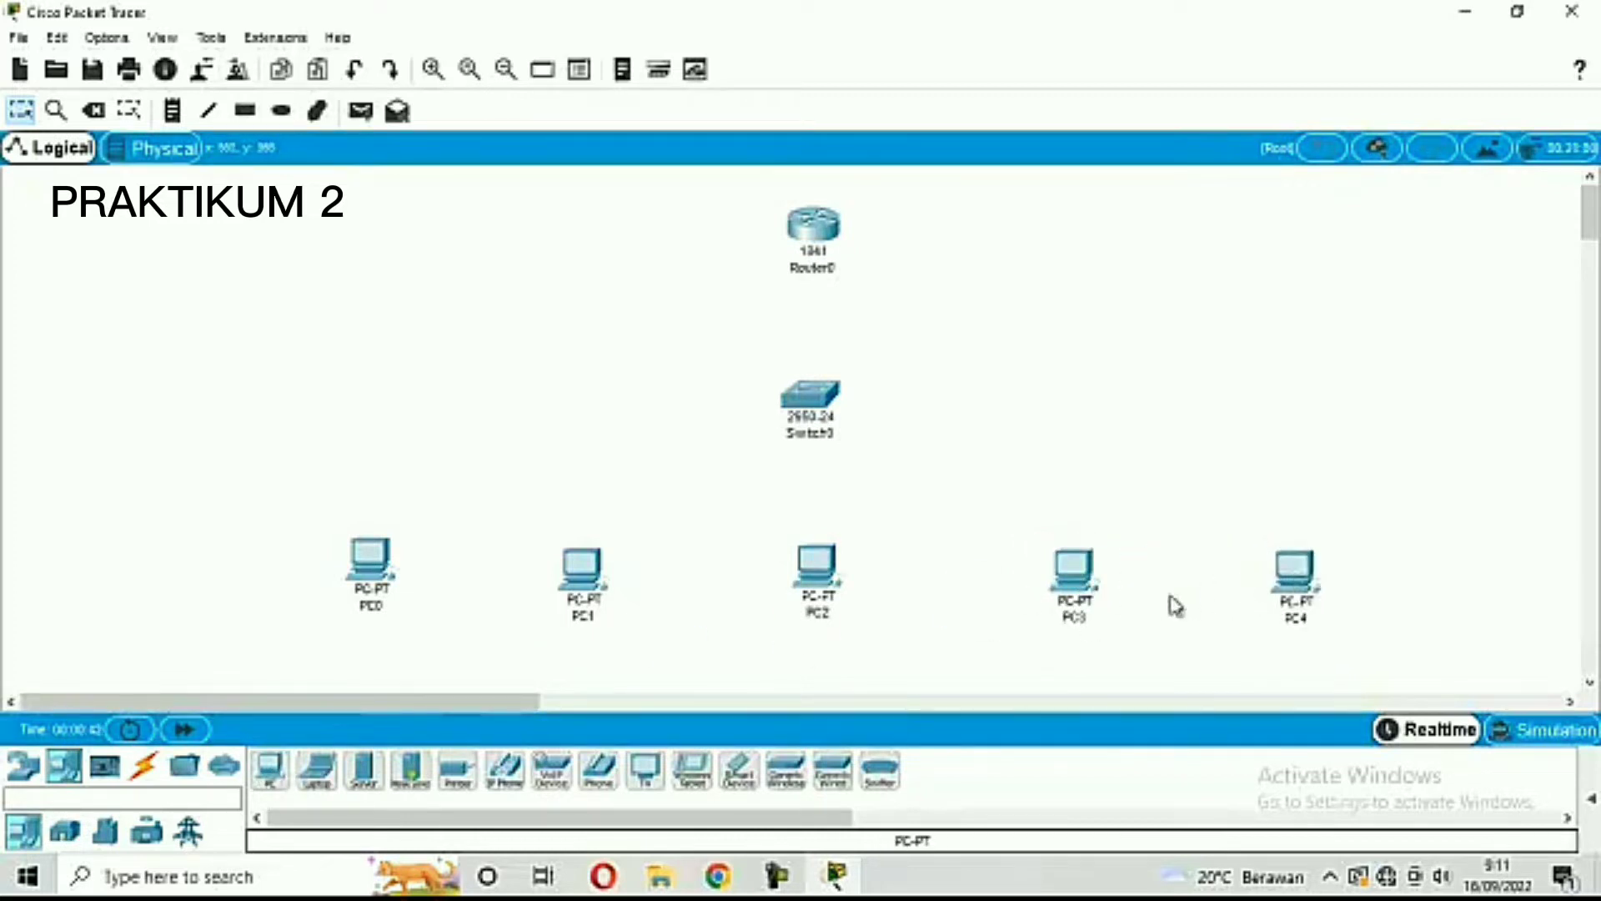
left_click(144, 778)
left_click(271, 771)
left_click(816, 225)
left_click(810, 392)
Connect Switch0 to PC0 and PC1 with automatically chosen cables
left_click(271, 771)
left_click(809, 392)
left_click(407, 577)
left_click(271, 771)
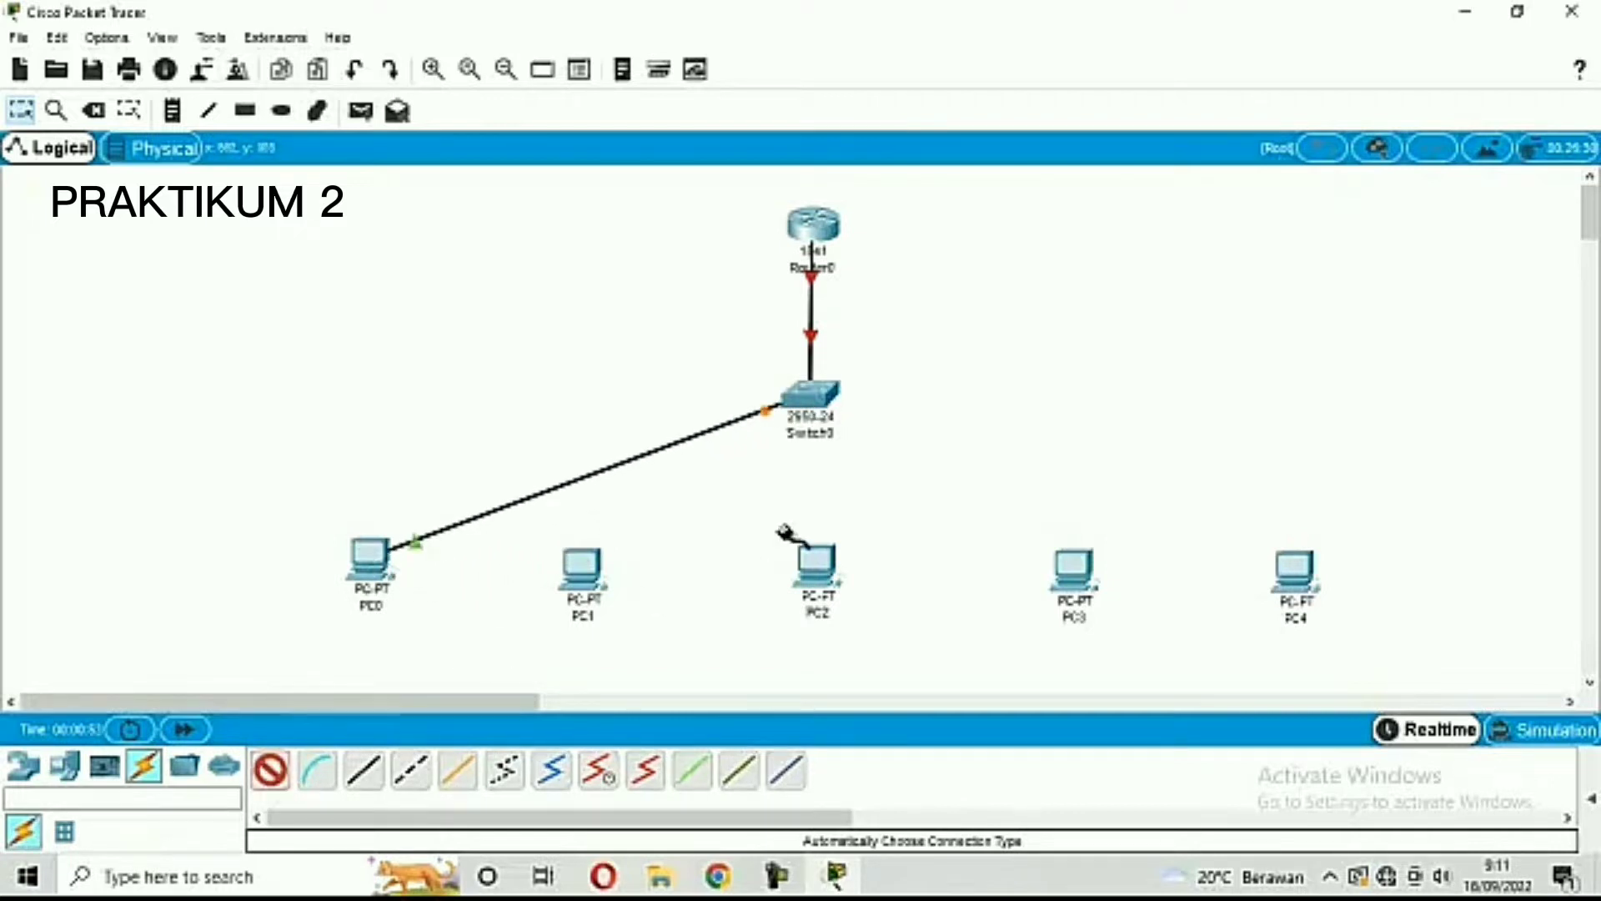
left_click(817, 403)
left_click(583, 575)
Connect Switch0 to PC2, PC3 and PC4 with automatically chosen cables
left_click(271, 771)
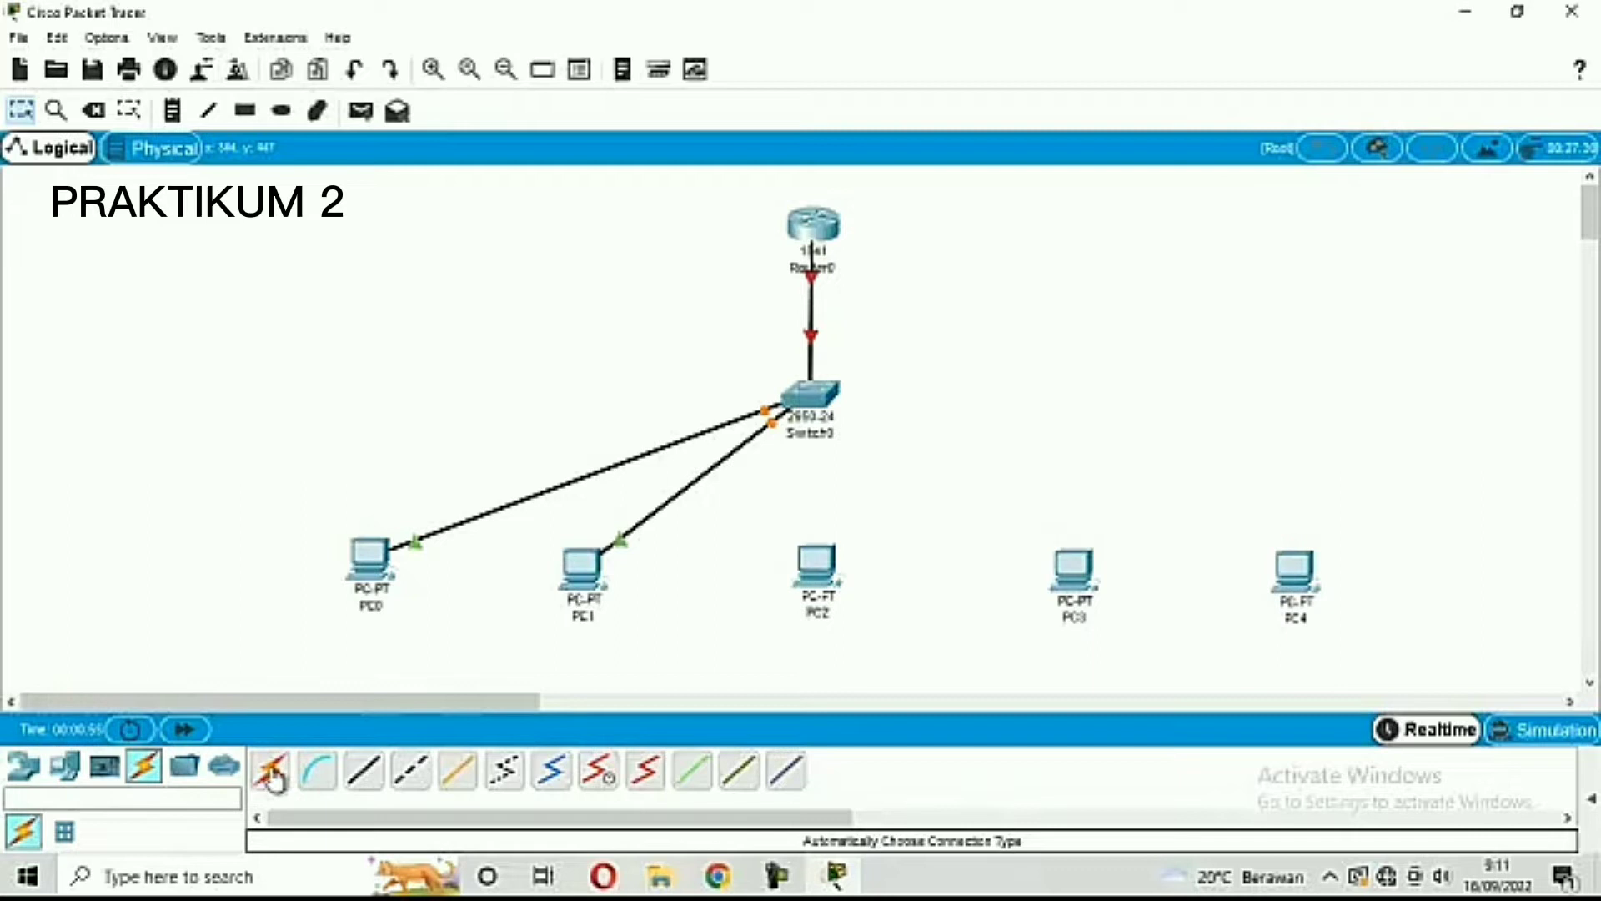
left_click(813, 400)
left_click(816, 562)
left_click(272, 770)
left_click(812, 400)
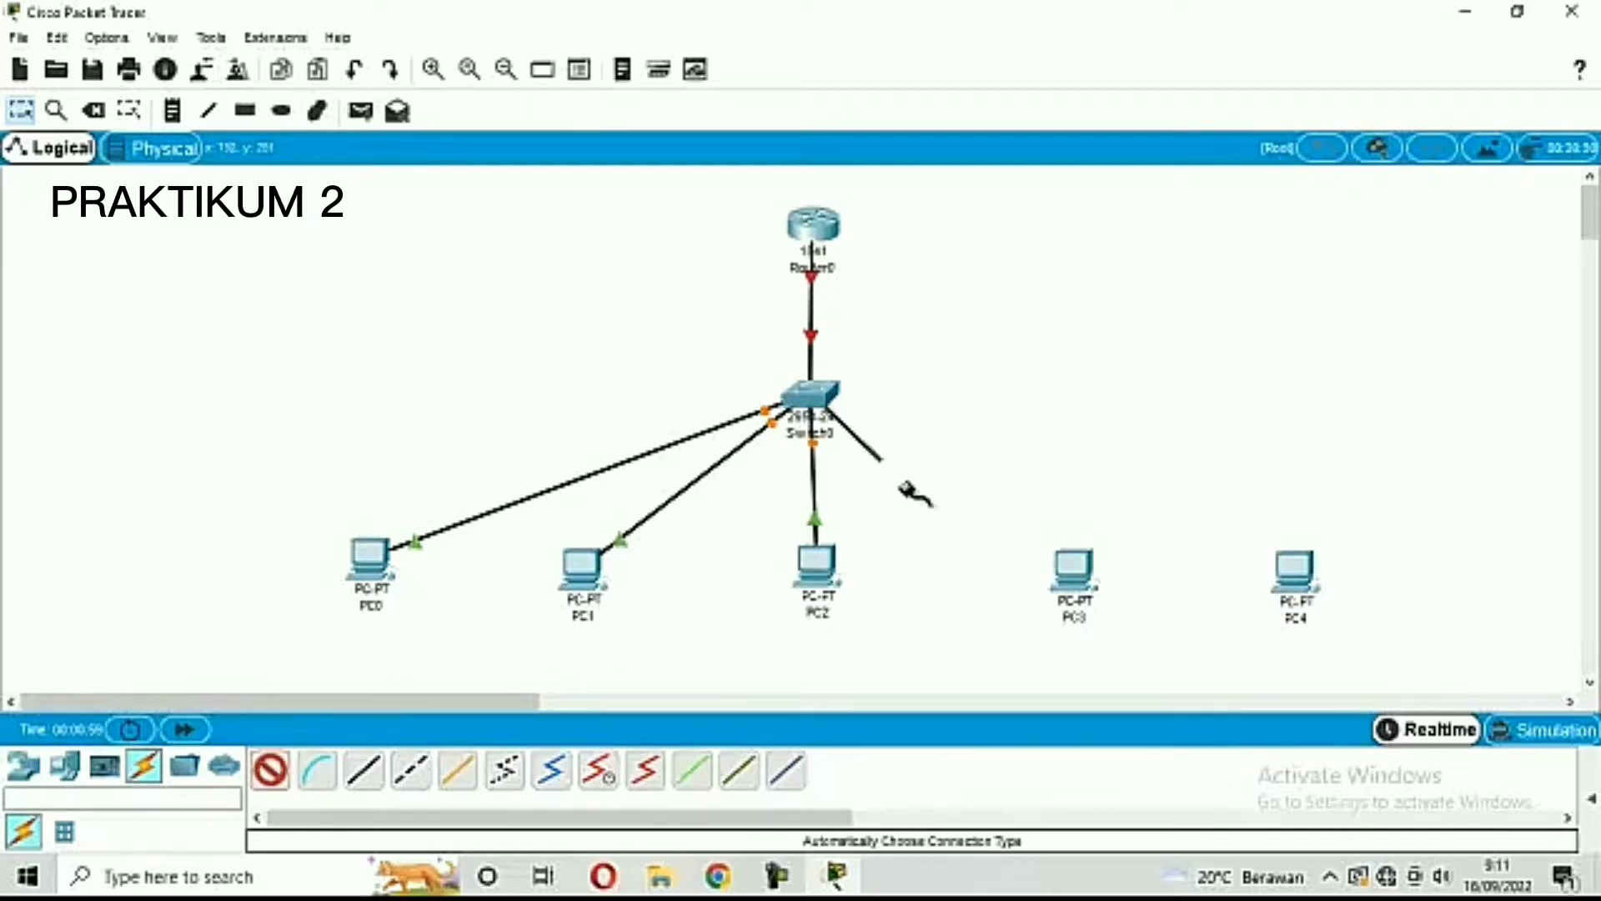
left_click(1084, 570)
left_click(271, 770)
left_click(814, 399)
left_click(1295, 567)
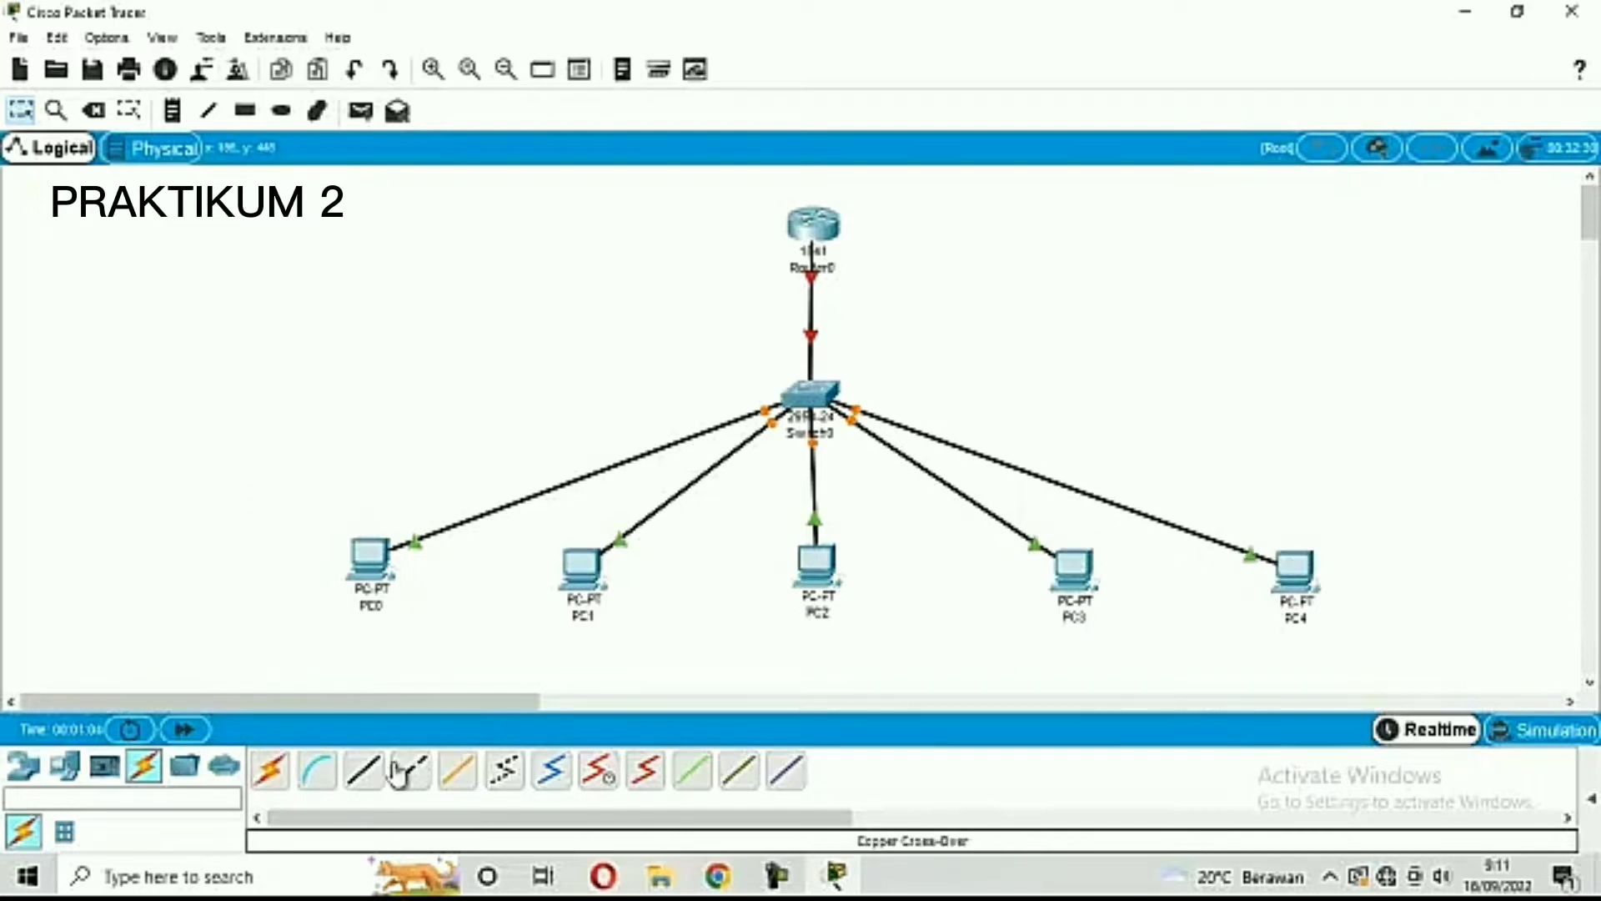
Rearrange the five PCs into a tighter, evenly spaced row beneath Switch0
left_click_drag(605, 587, 609, 597)
left_click_drag(805, 580, 802, 587)
left_click_drag(1082, 569, 1017, 567)
left_click_drag(1308, 572, 1225, 554)
left_click_drag(586, 574, 606, 563)
left_click_drag(371, 557, 413, 558)
Place a note reading 200.100.10.1/29 beside Router0
left_click(179, 113)
left_click(872, 216)
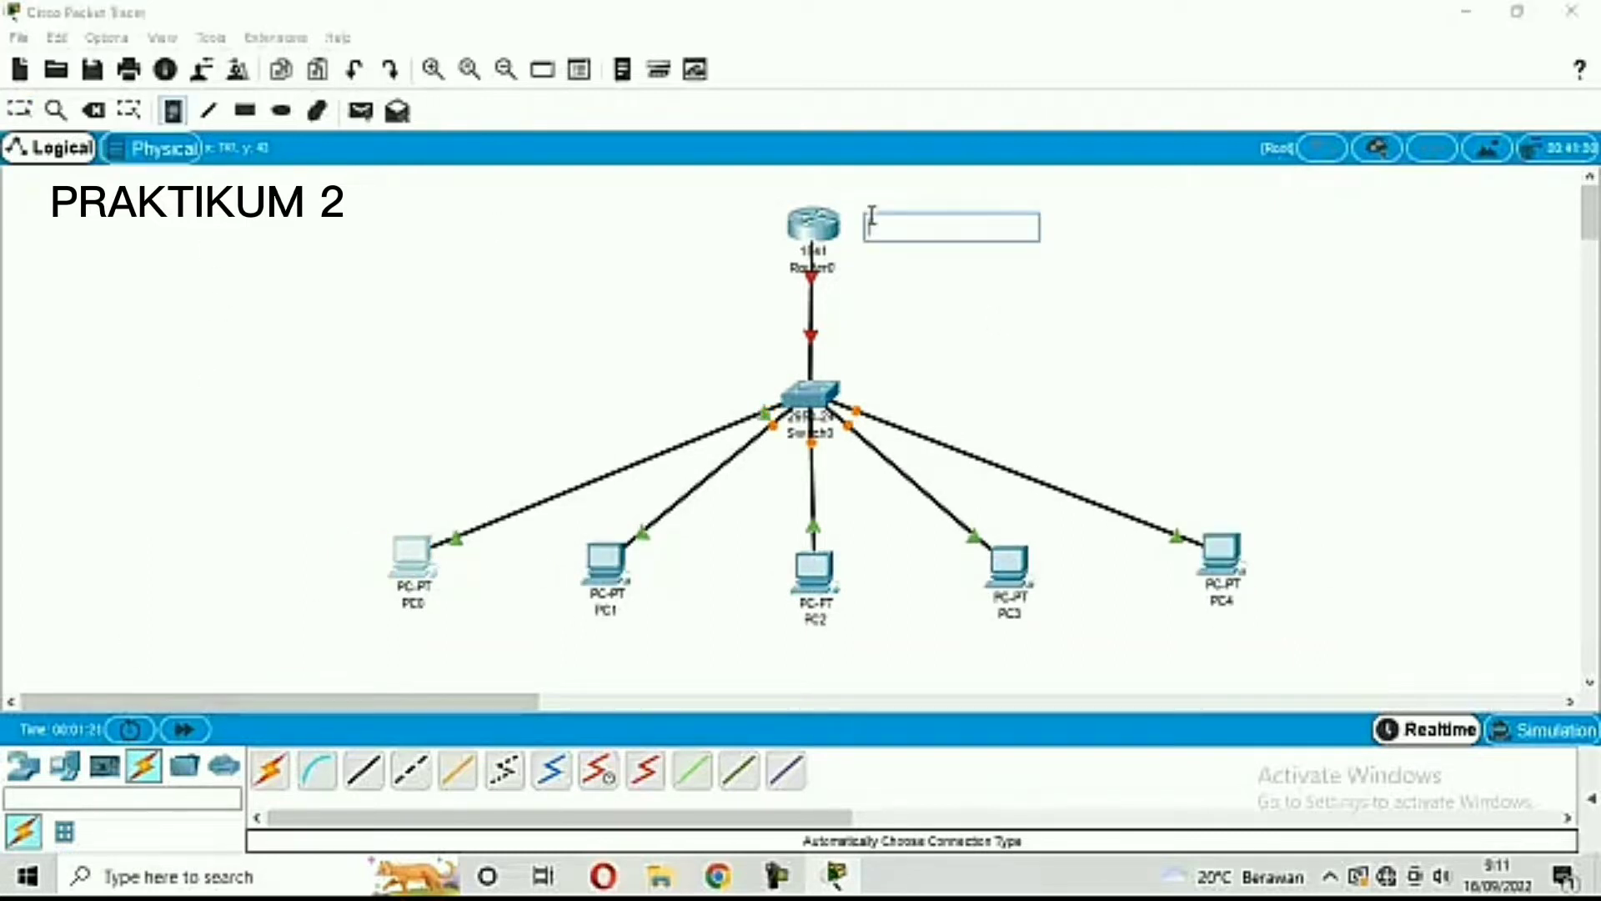
type("200.100.10")
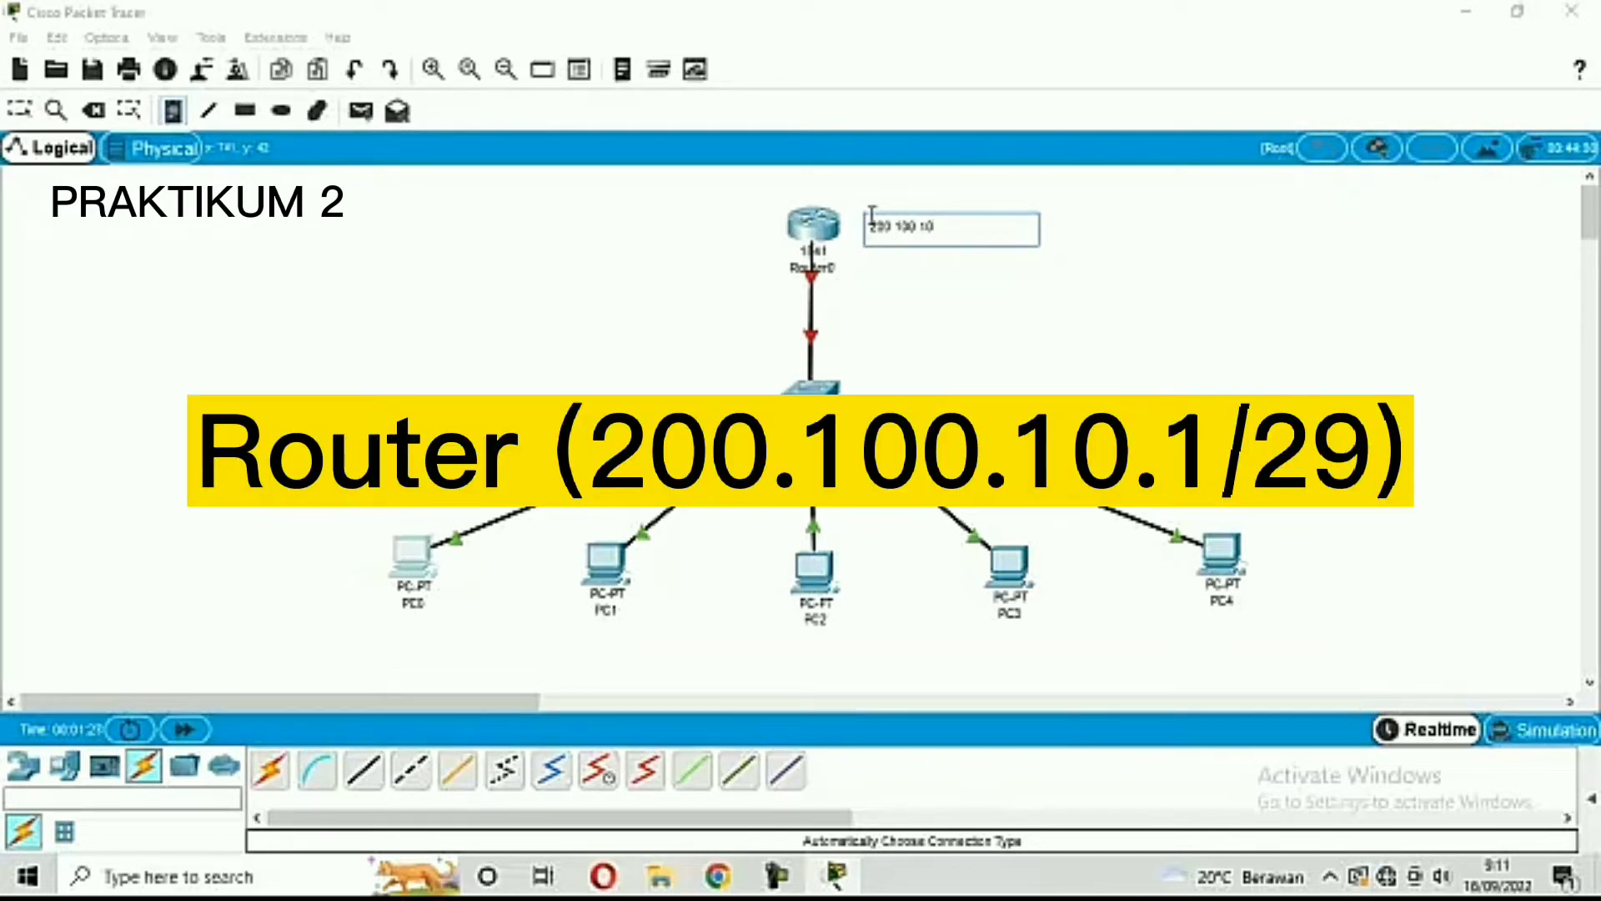
type(".1/29")
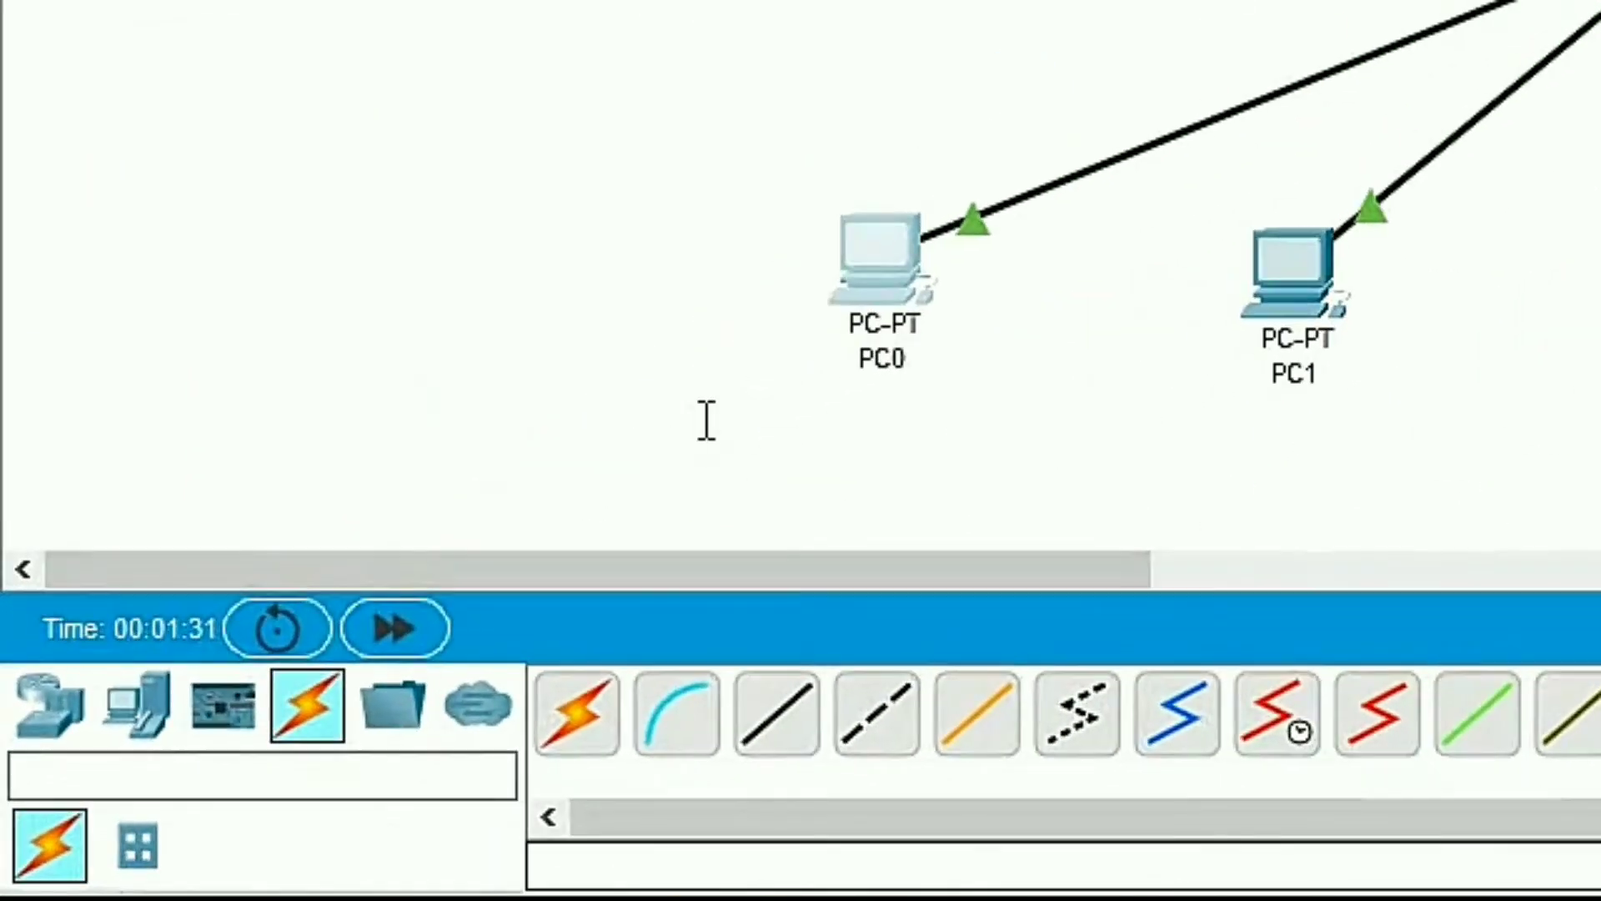
Place a note reading 200.100.10.2/29 below PC0
left_click(330, 631)
type("2000")
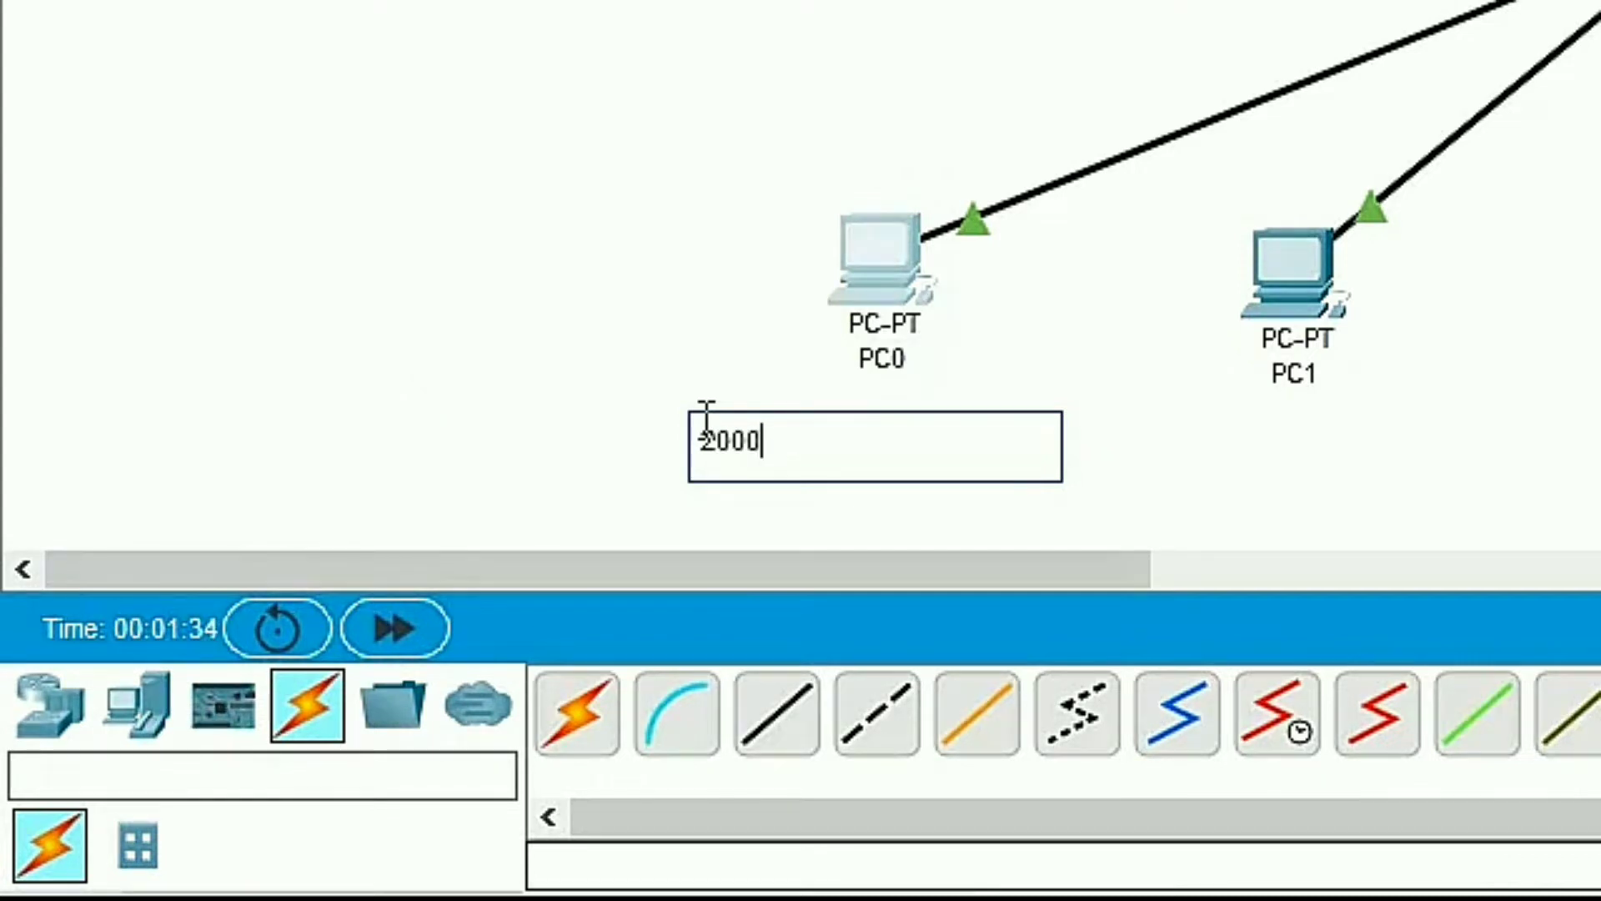
key("BackSpace")
type(".100.10.2/2")
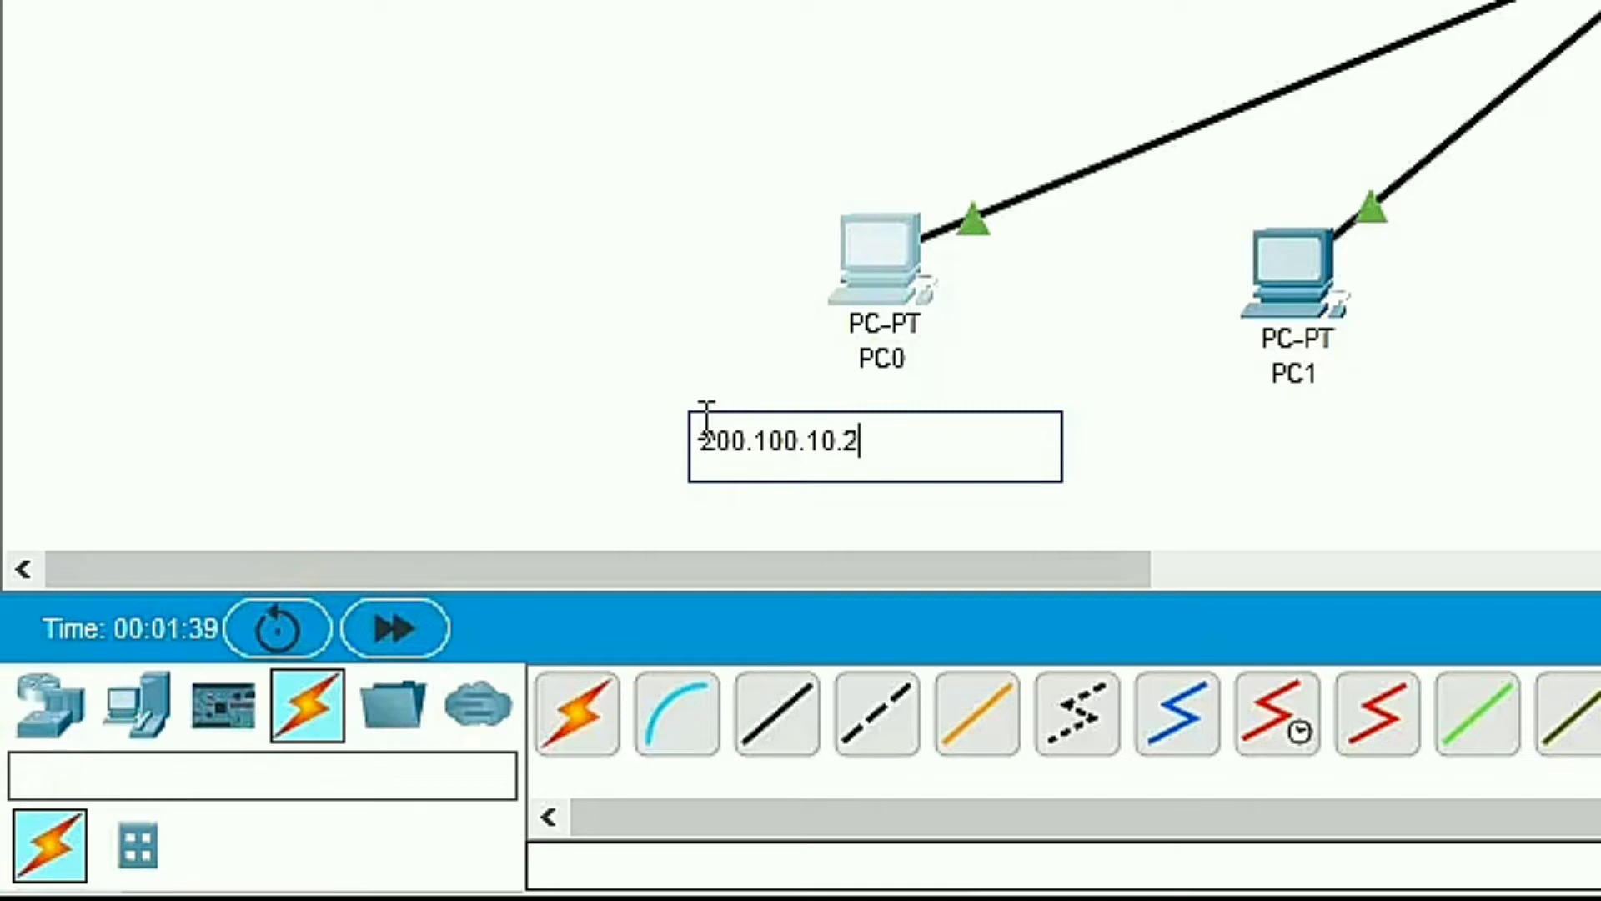
type("9")
Place a note reading 200.100.10.3/29 below PC1
left_click(1101, 409)
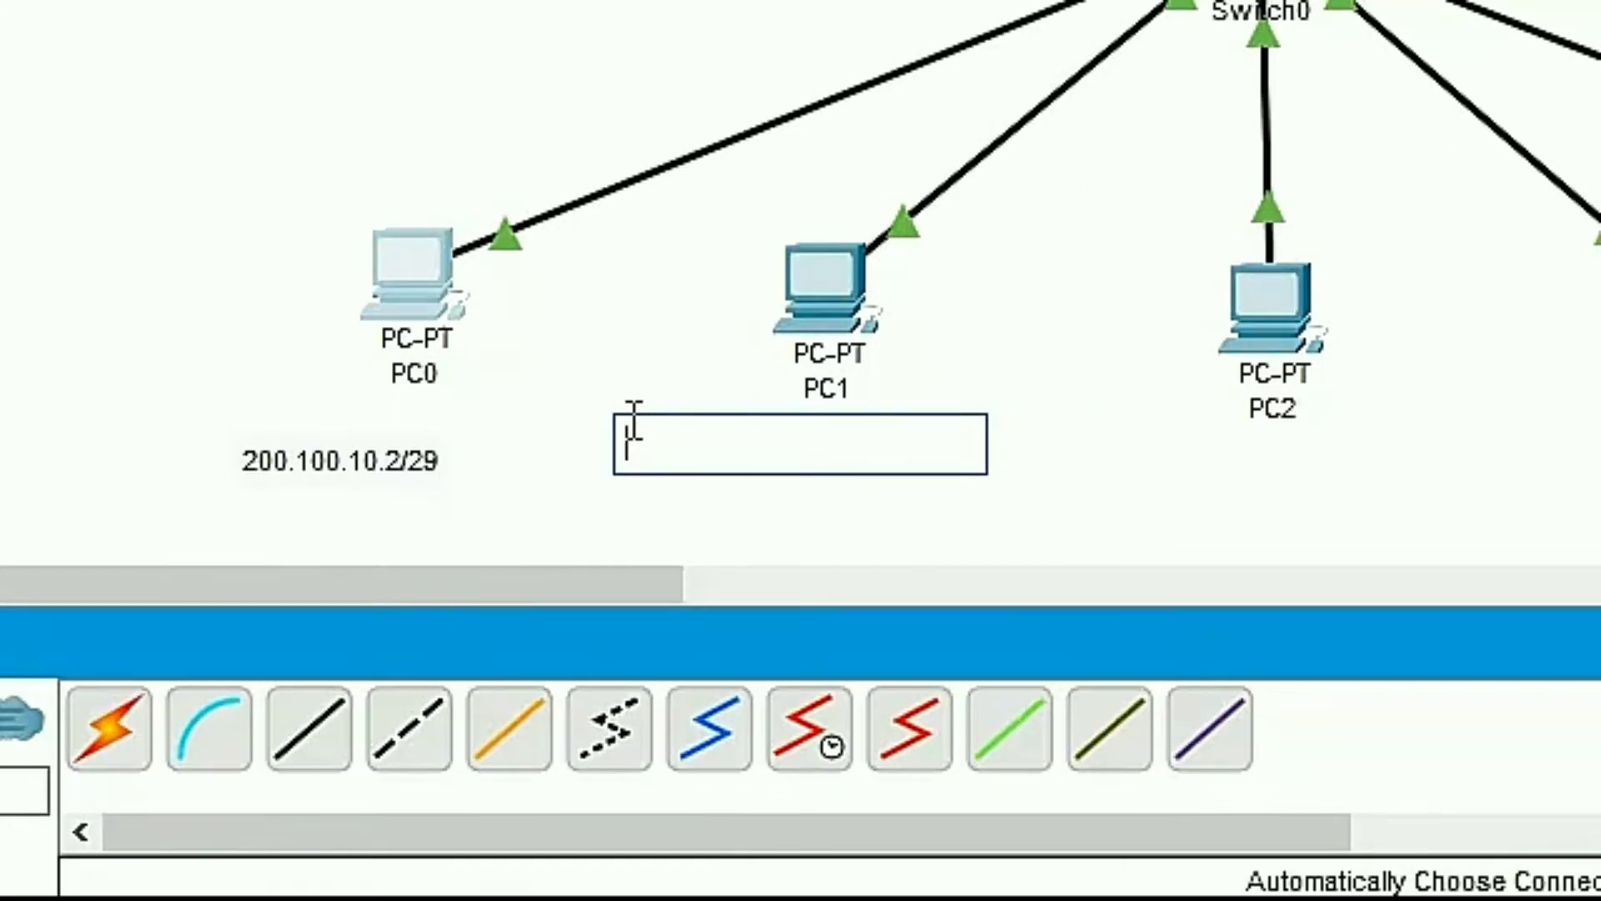
type("200.100.10.2/29")
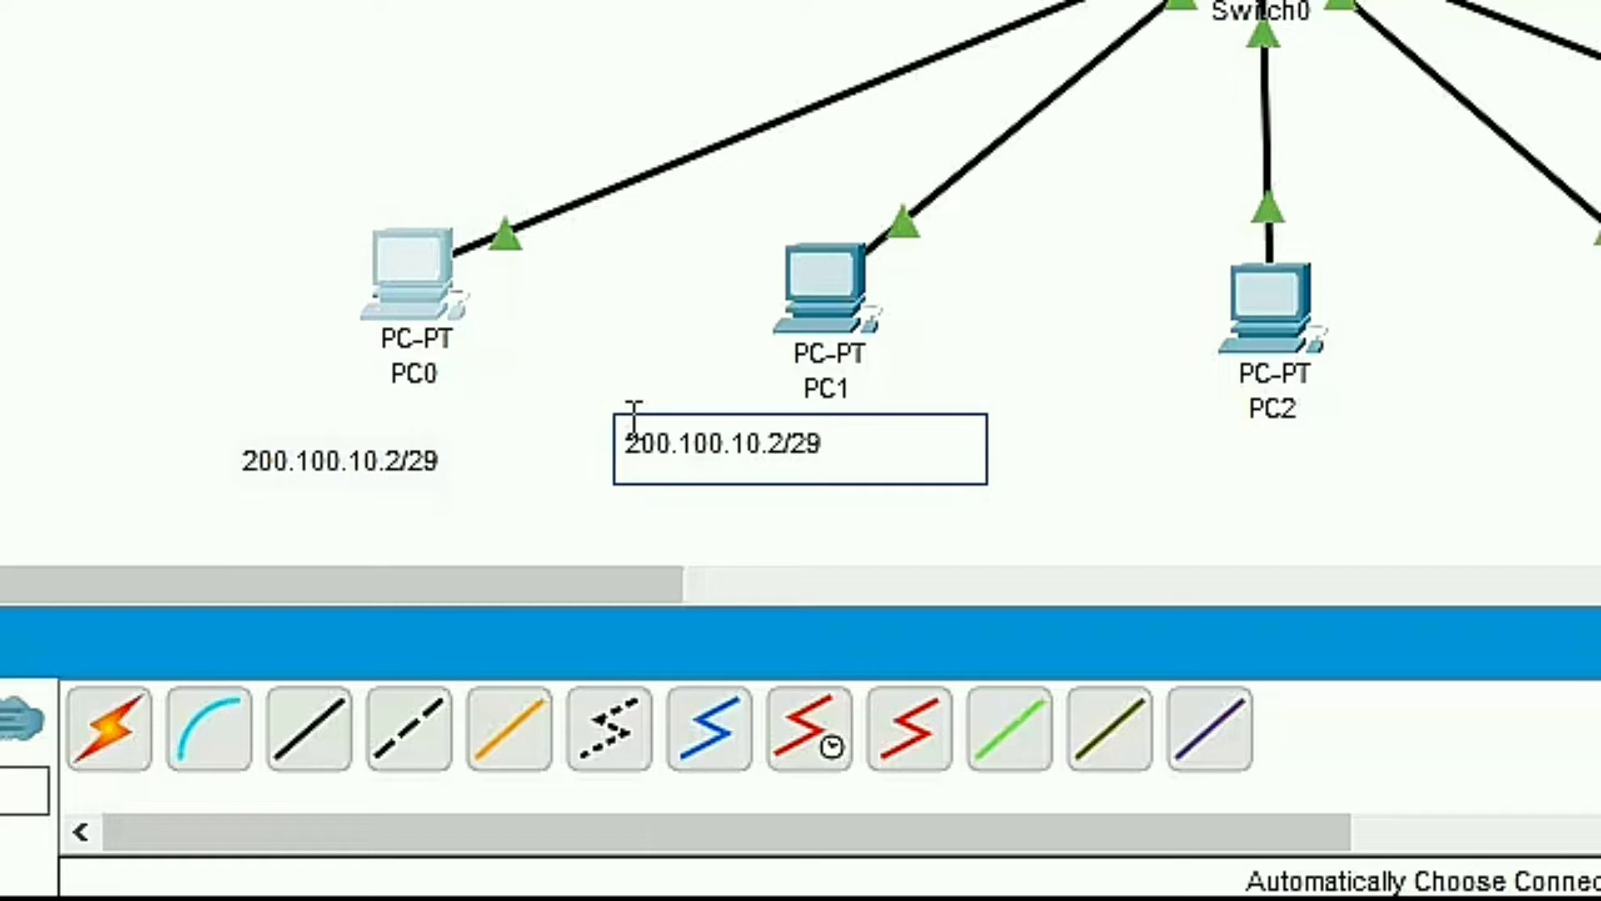
key("Left")
key("Left")
key("Left")
key("BackSpace")
type("3")
Place a note reading 200.100.10.4/29 below PC2
left_click(1042, 442)
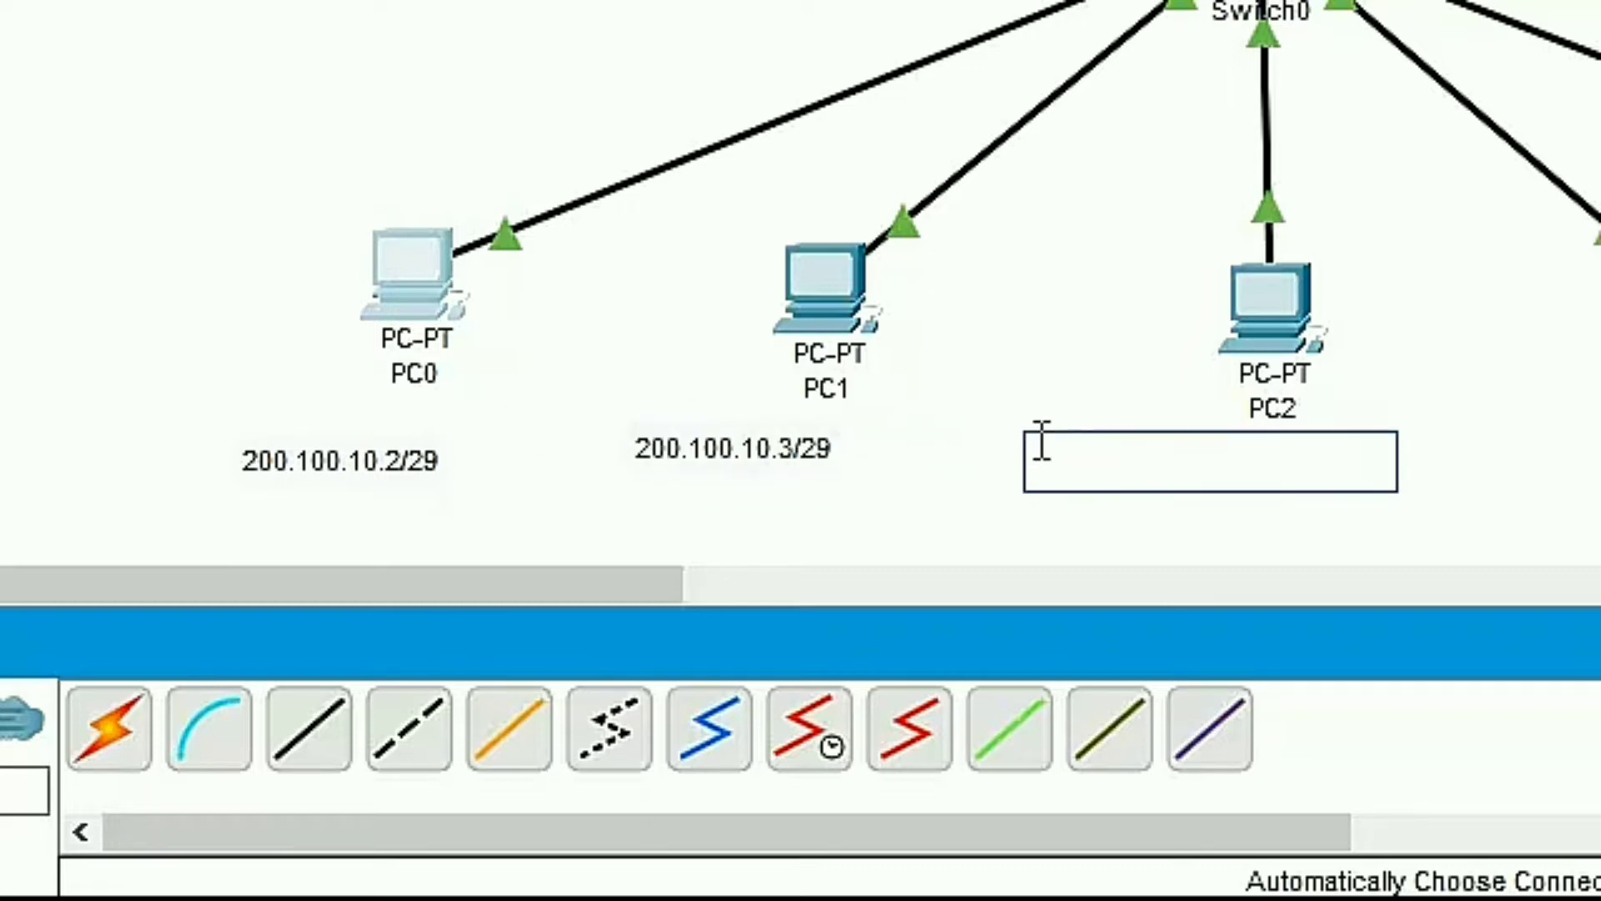
type("200.100.10.2/29")
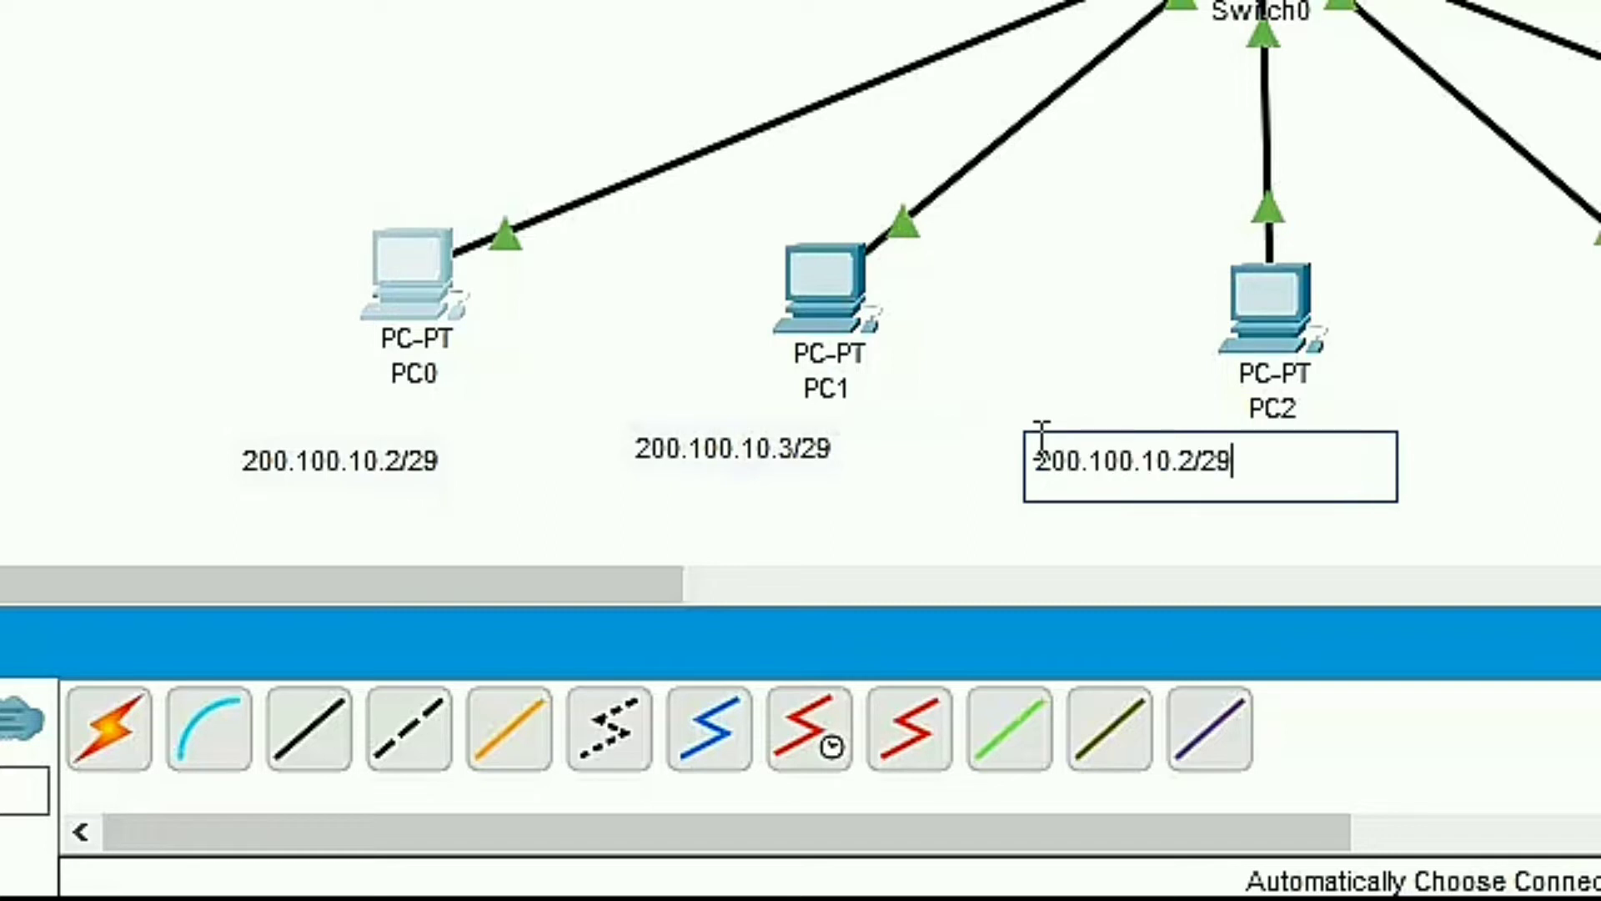
key("BackSpace")
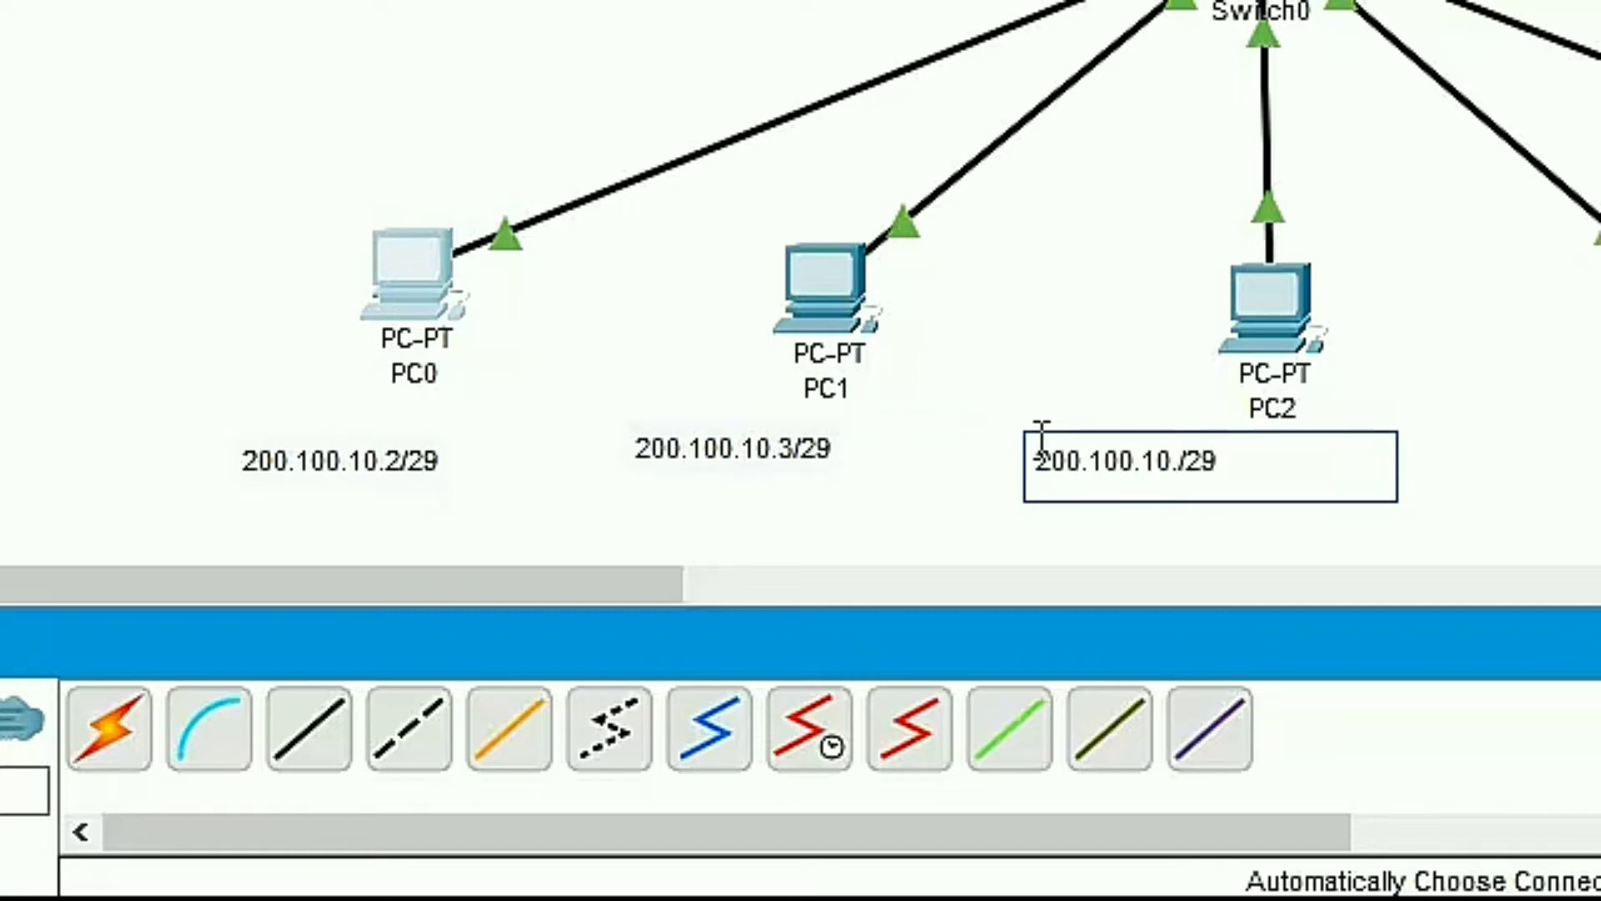
type("4")
Place a note reading 200.100.10.5/29 below PC3
left_click(1462, 439)
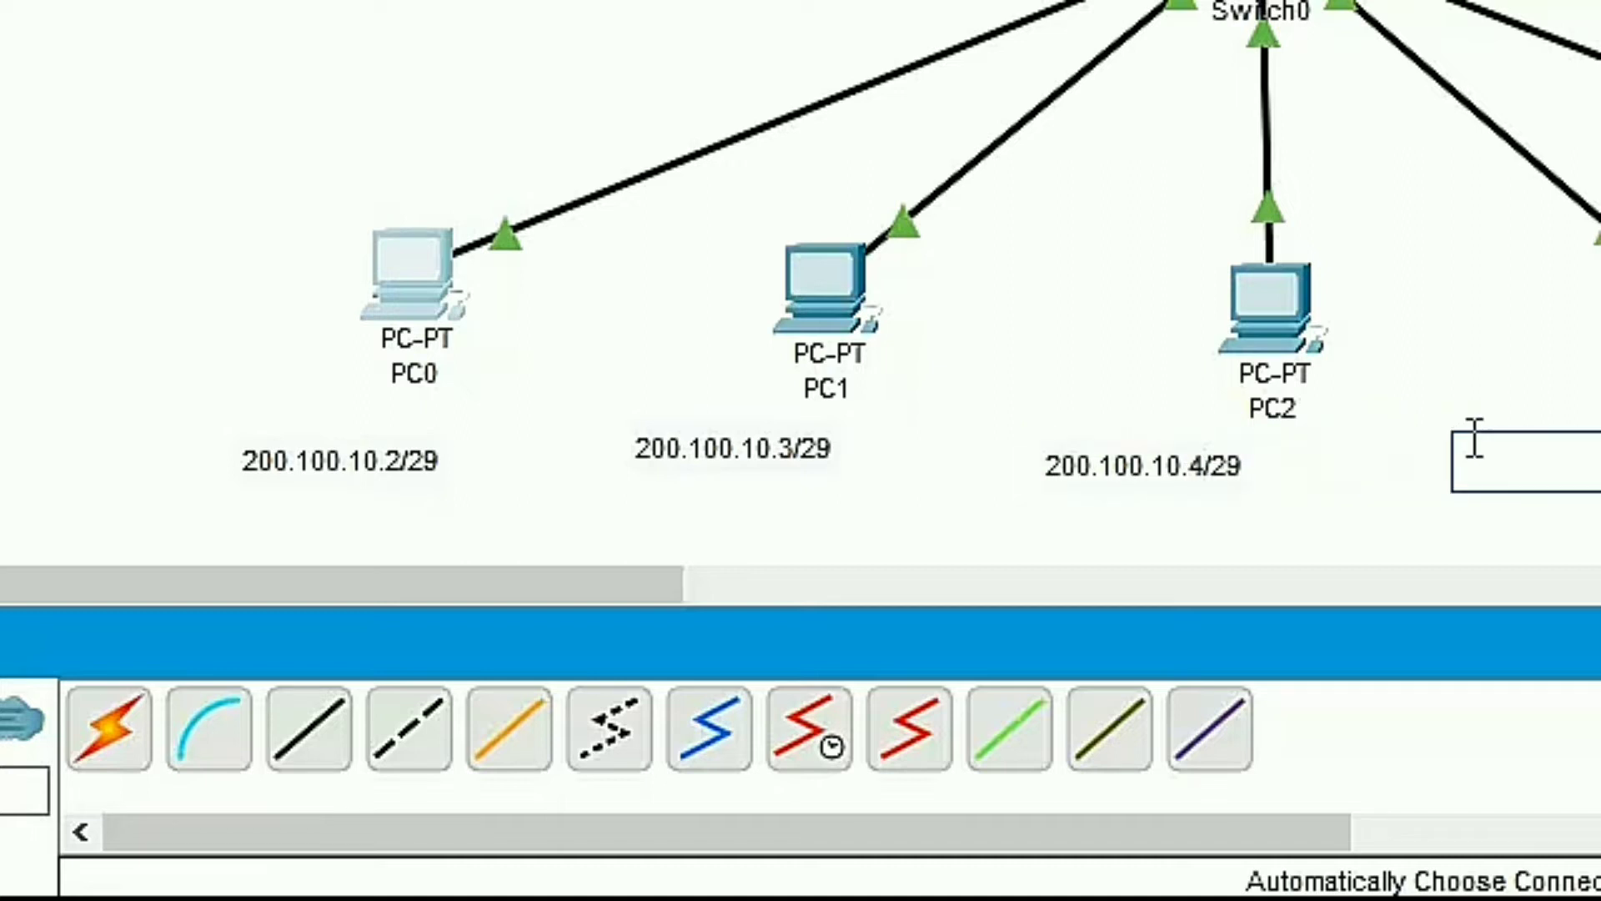
left_click(1580, 431)
left_click(1525, 434)
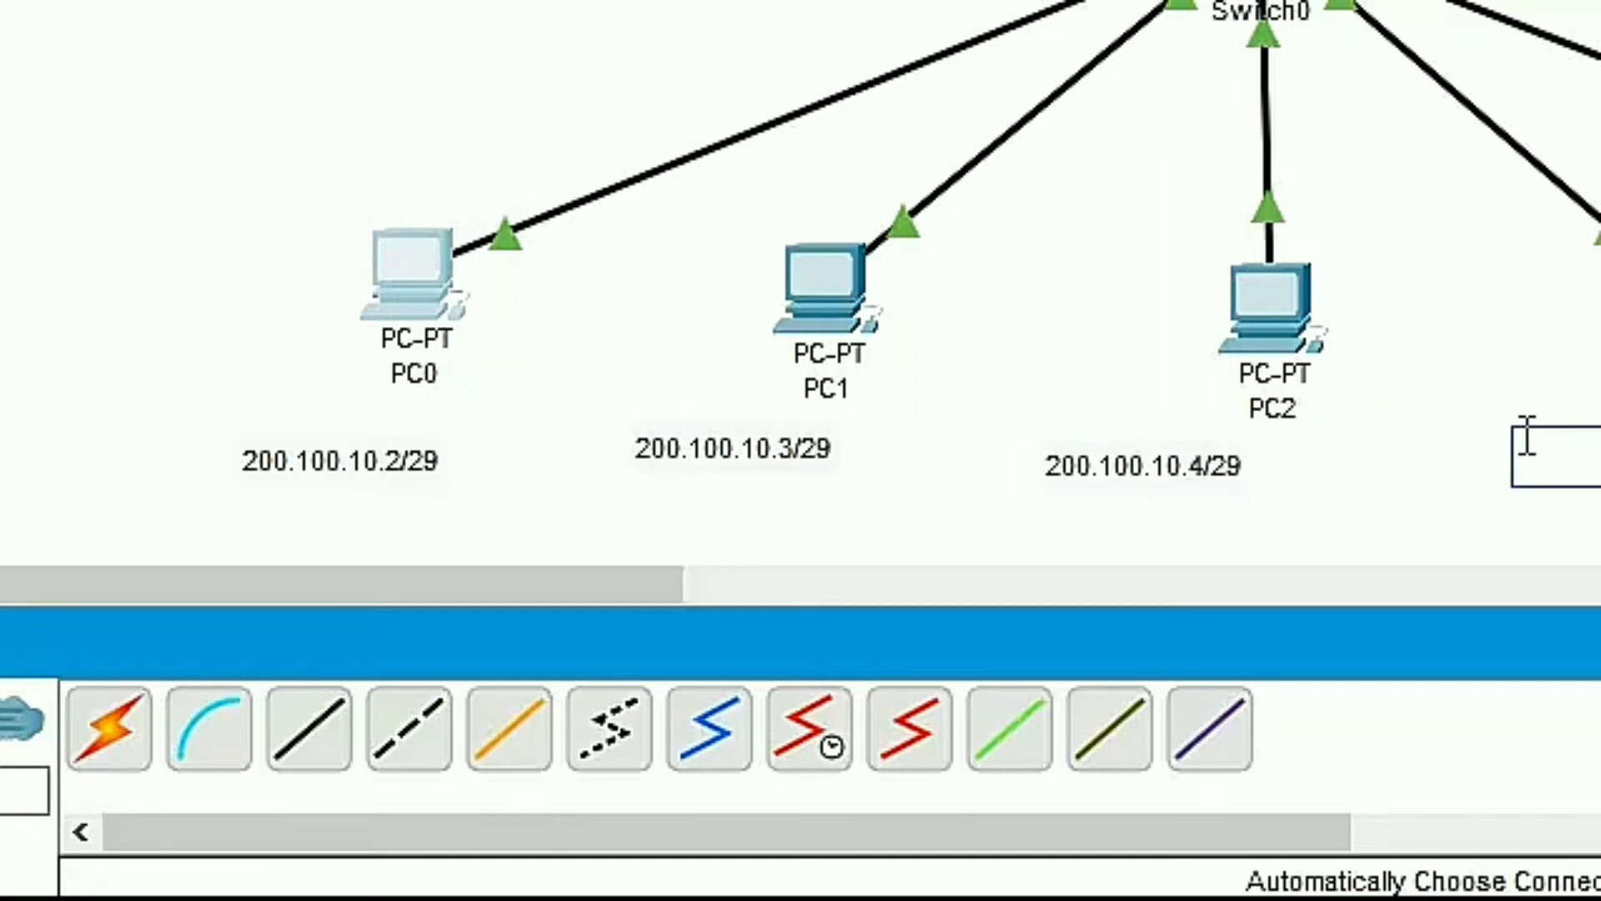
key("ctrl+v")
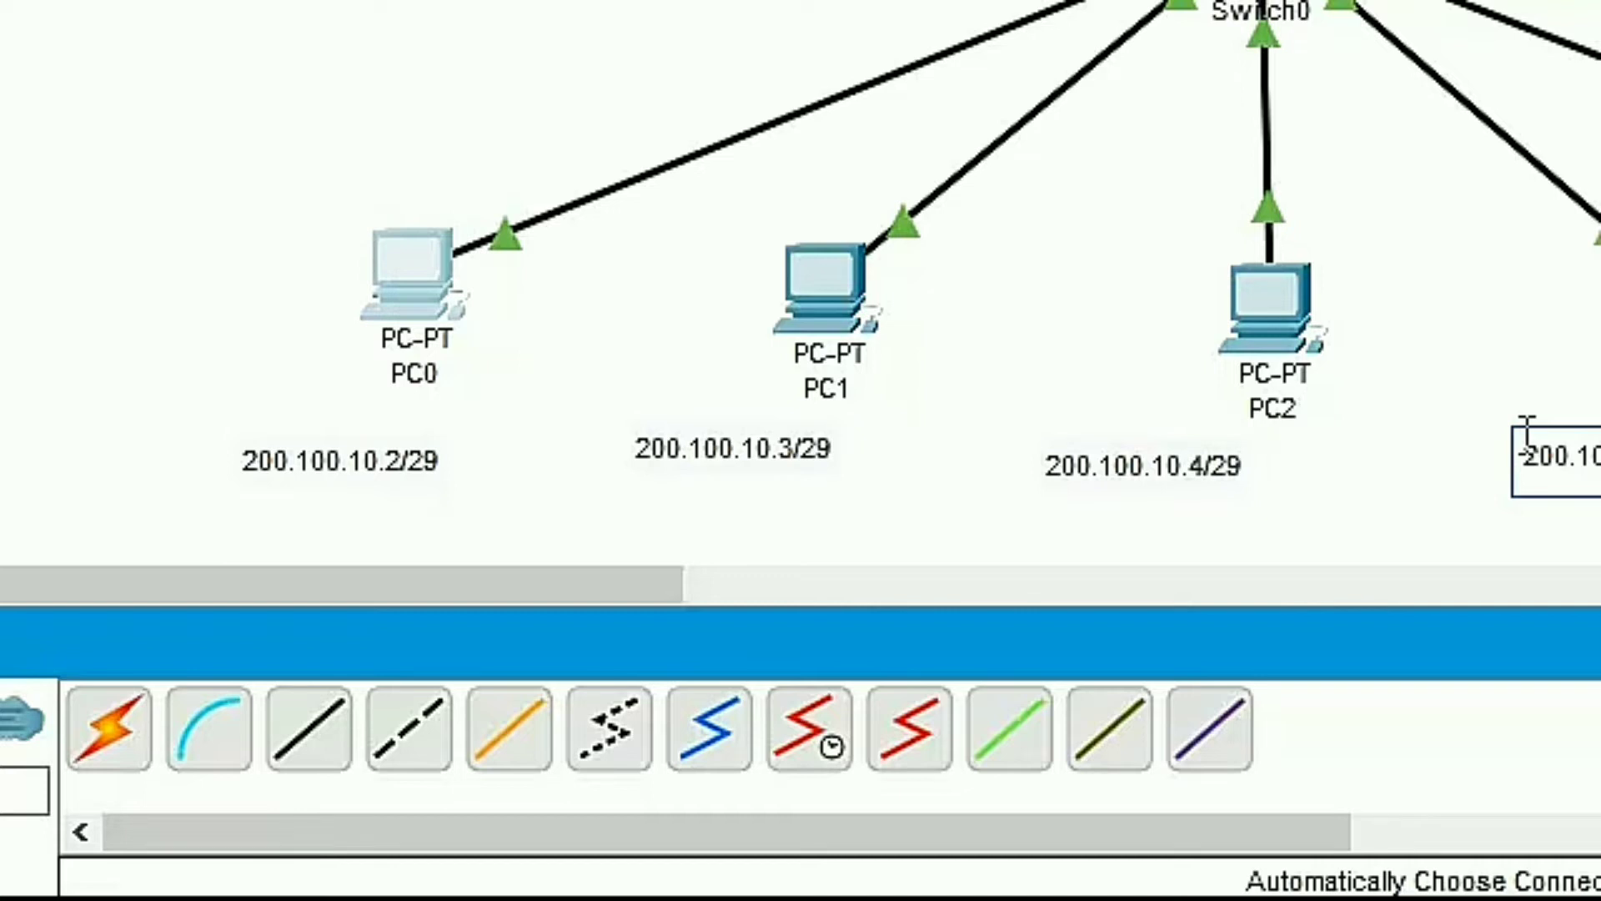
Place a note reading 200.100.10.6/29 below PC4 and stop placing notes
left_click(1062, 428)
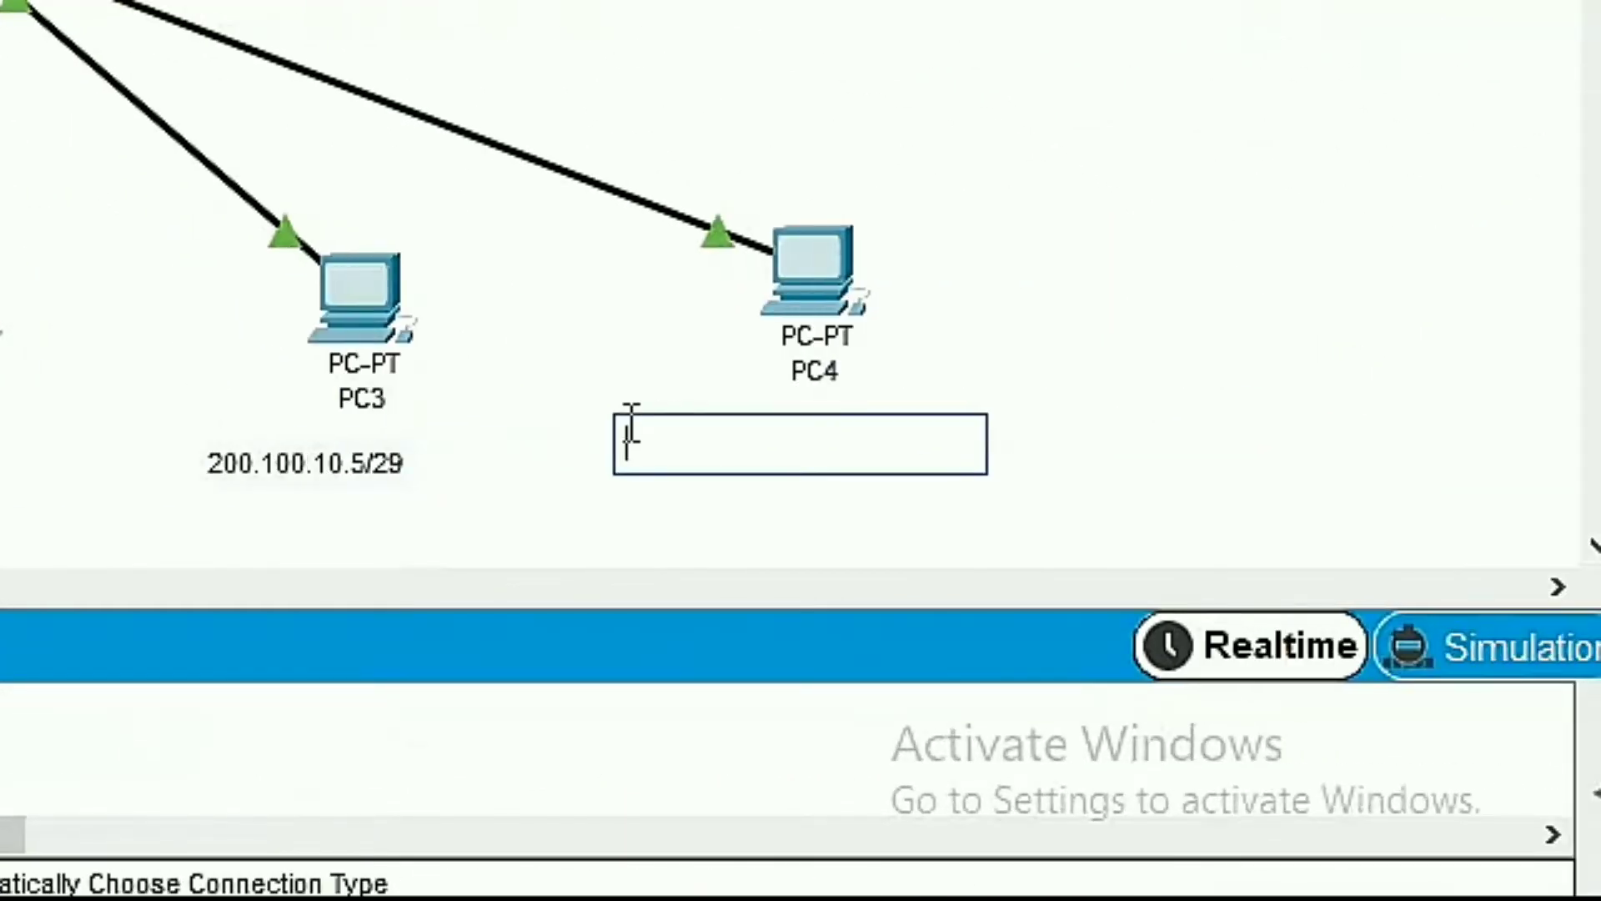
type("200.100.10.2/29")
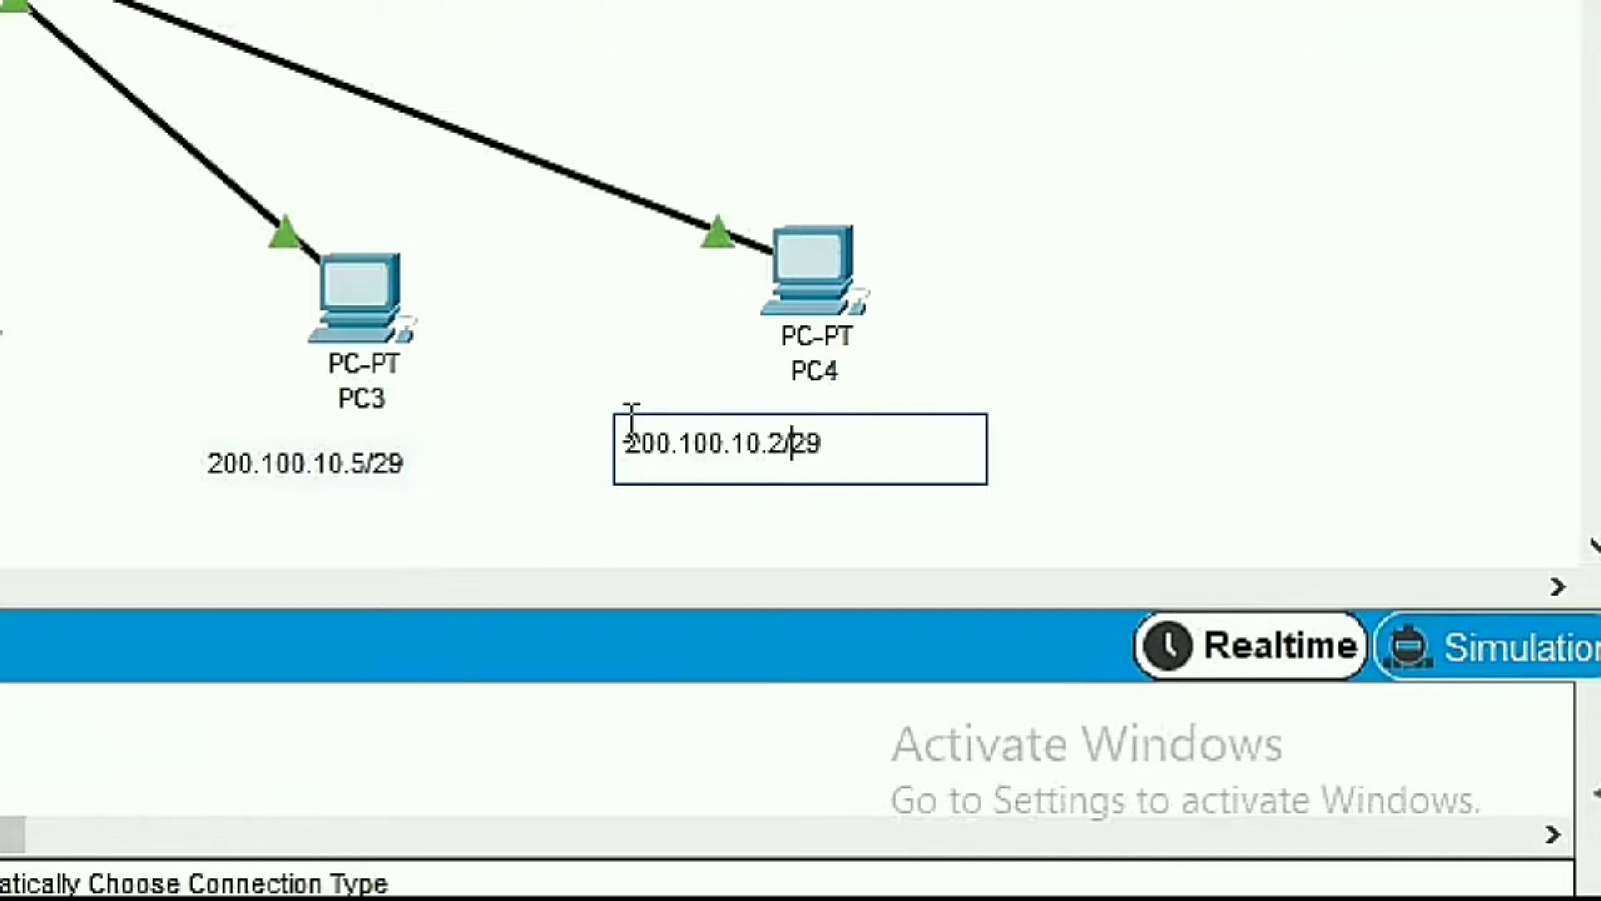
key("BackSpace")
type("6")
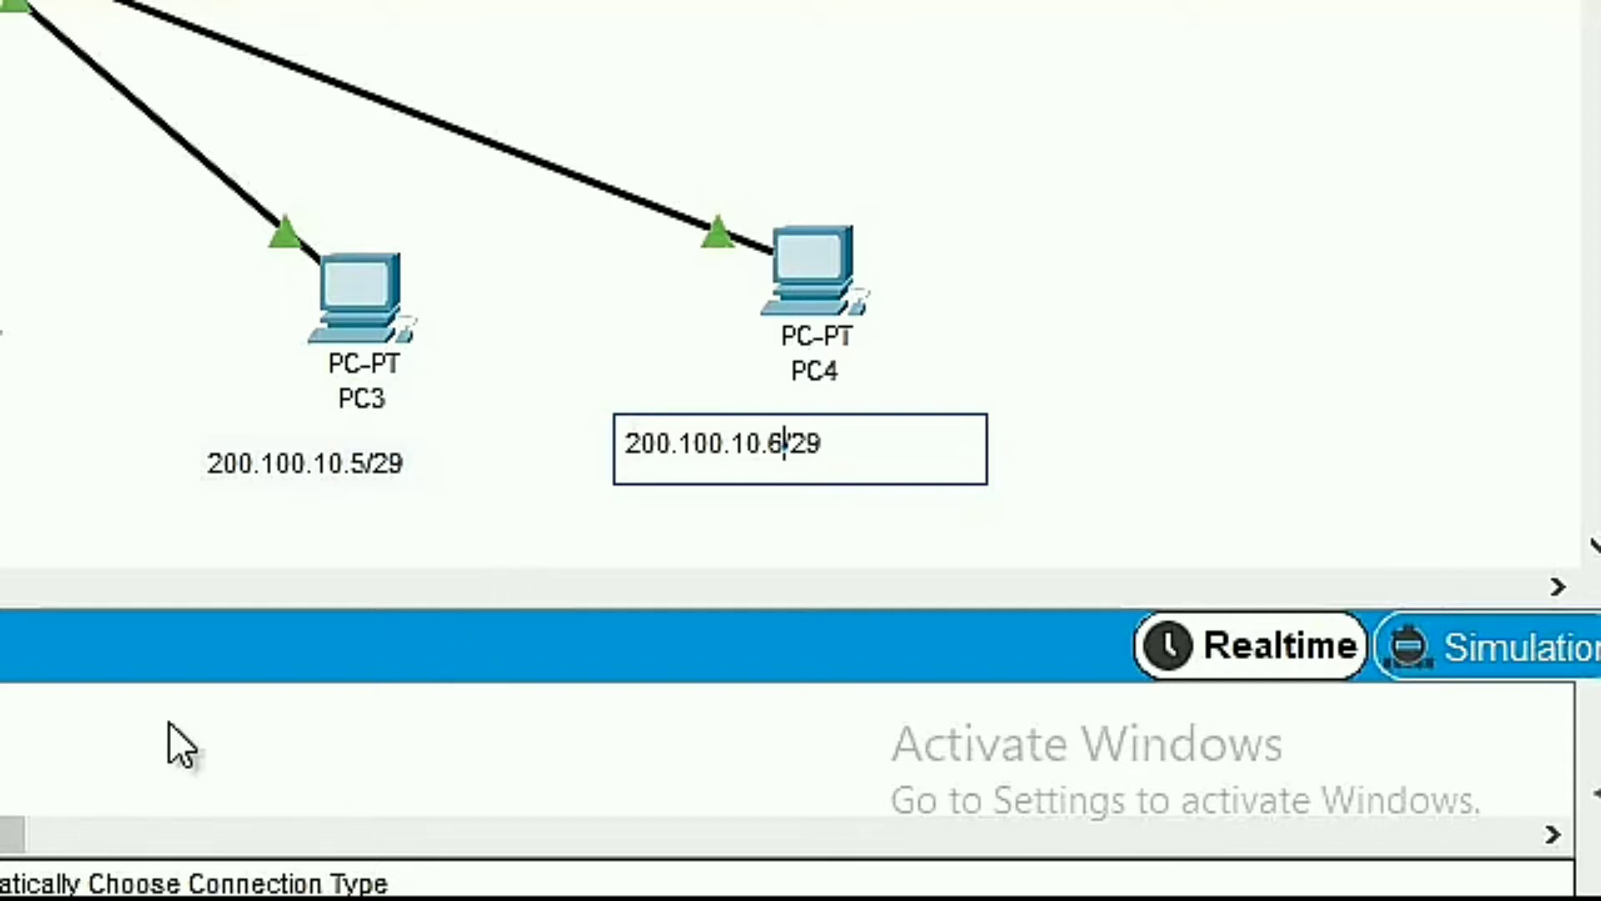
mouse_move(116, 899)
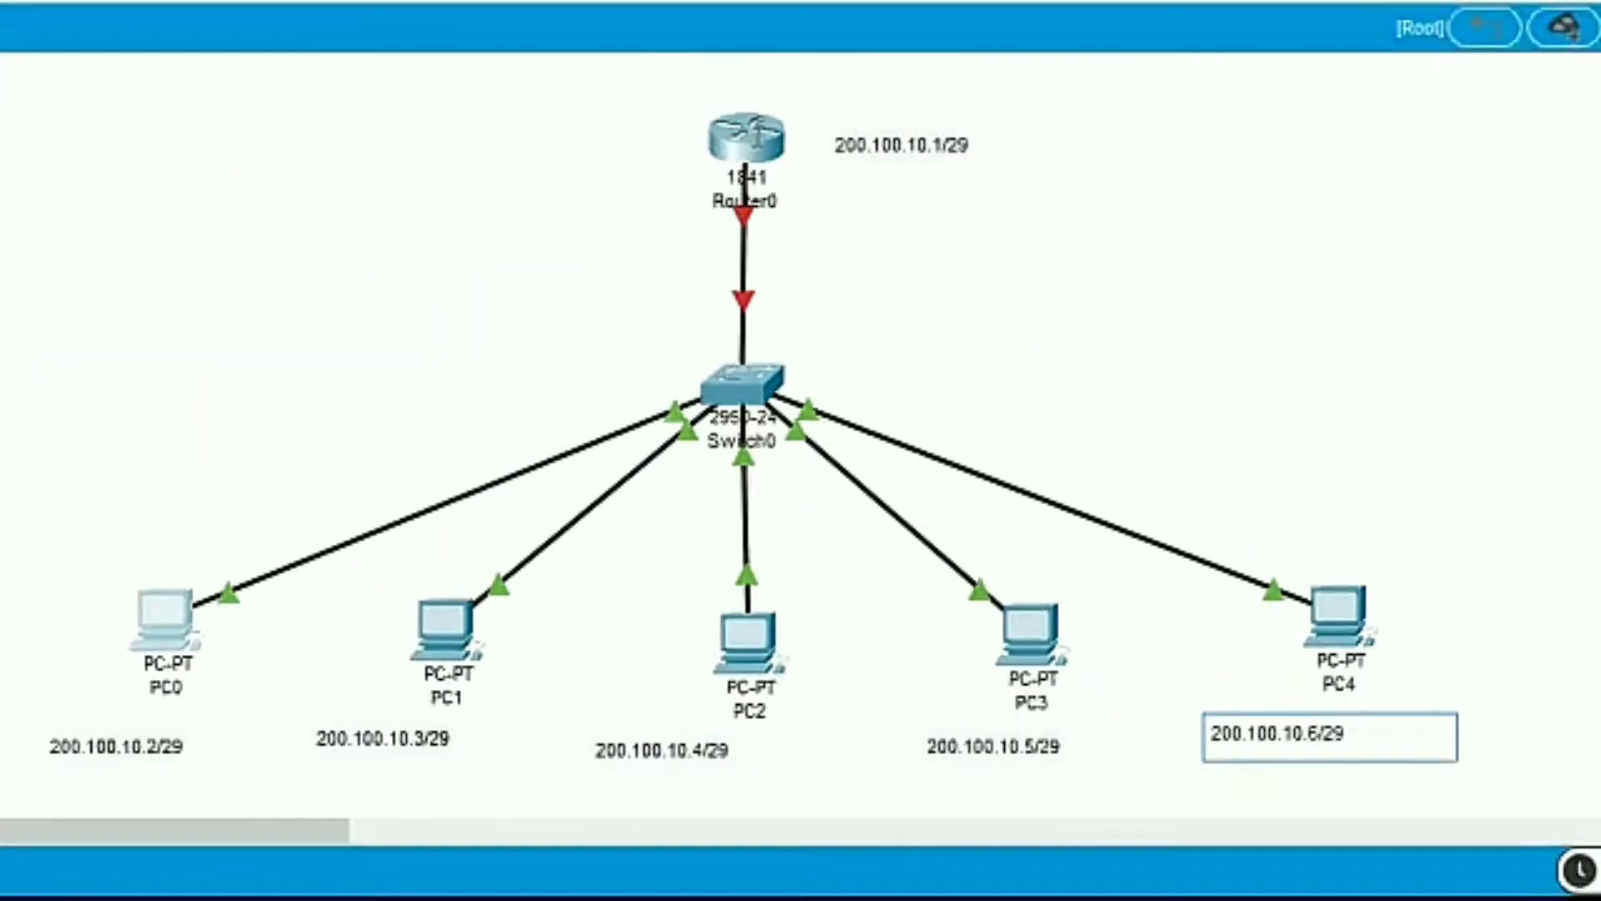
left_click(826, 215)
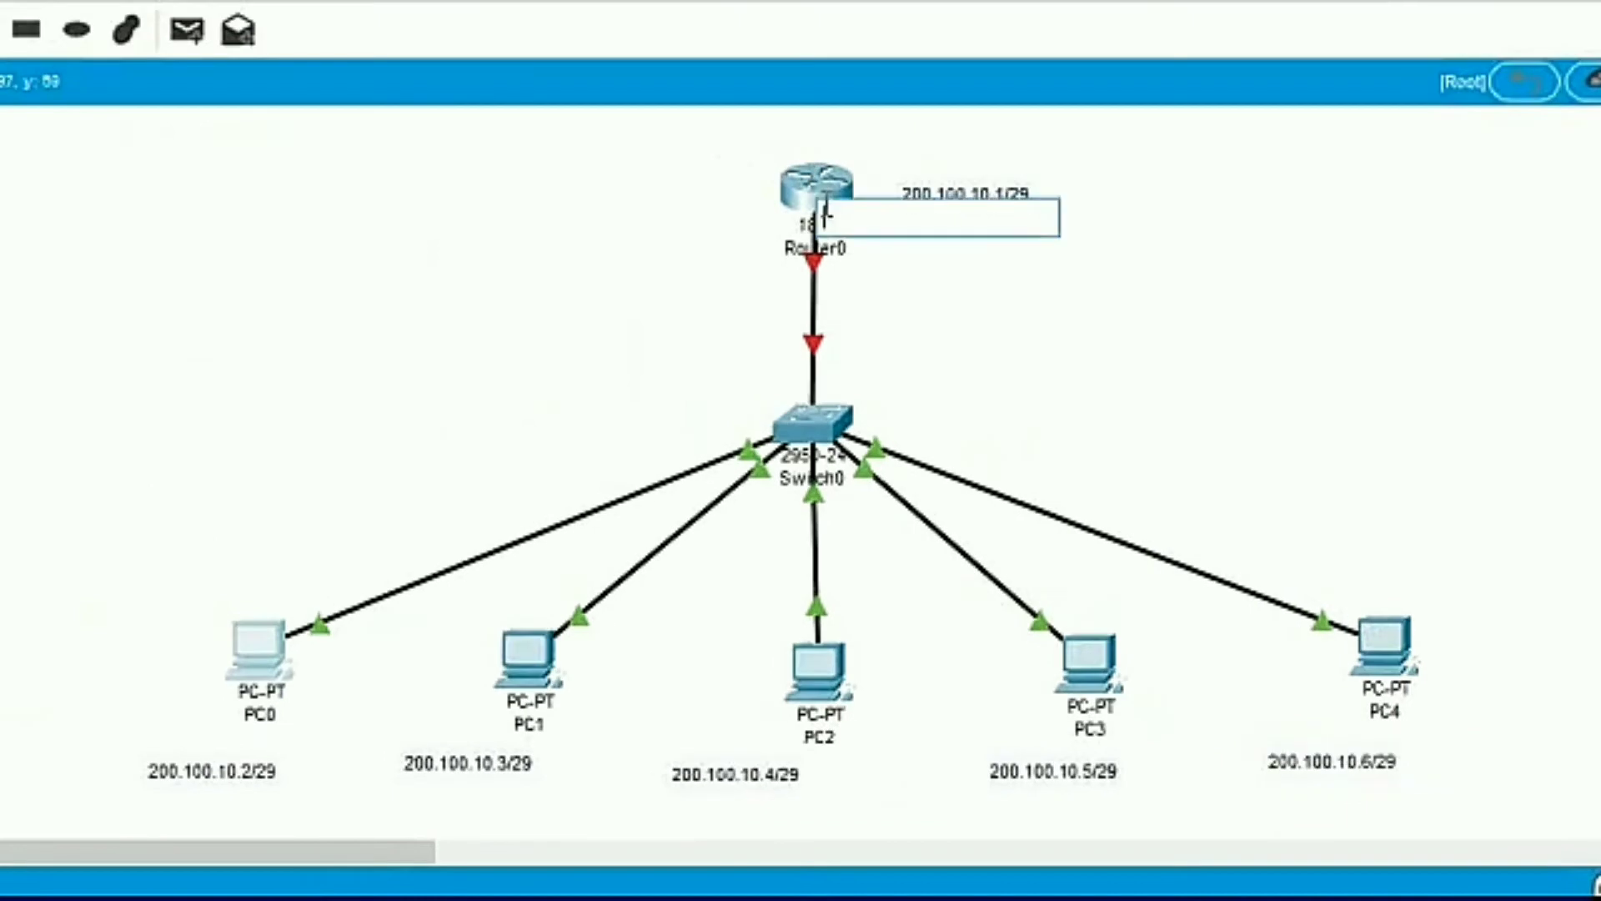
left_click(692, 238)
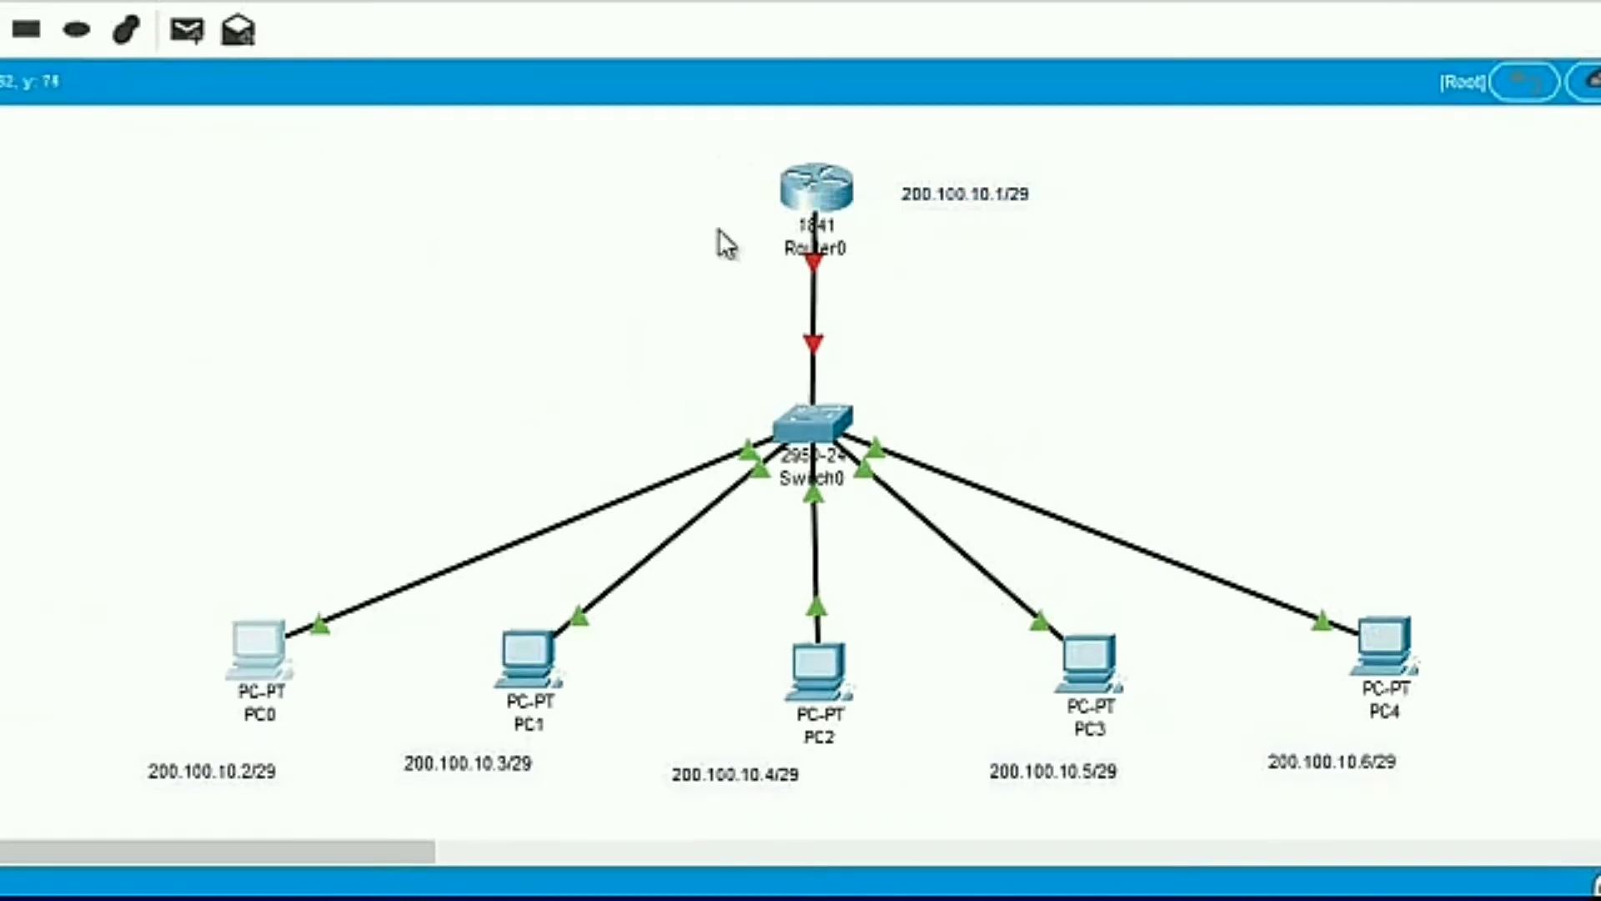
Turn on the port of Router0's FastEthernet0/0 interface in its configuration
left_click(809, 192)
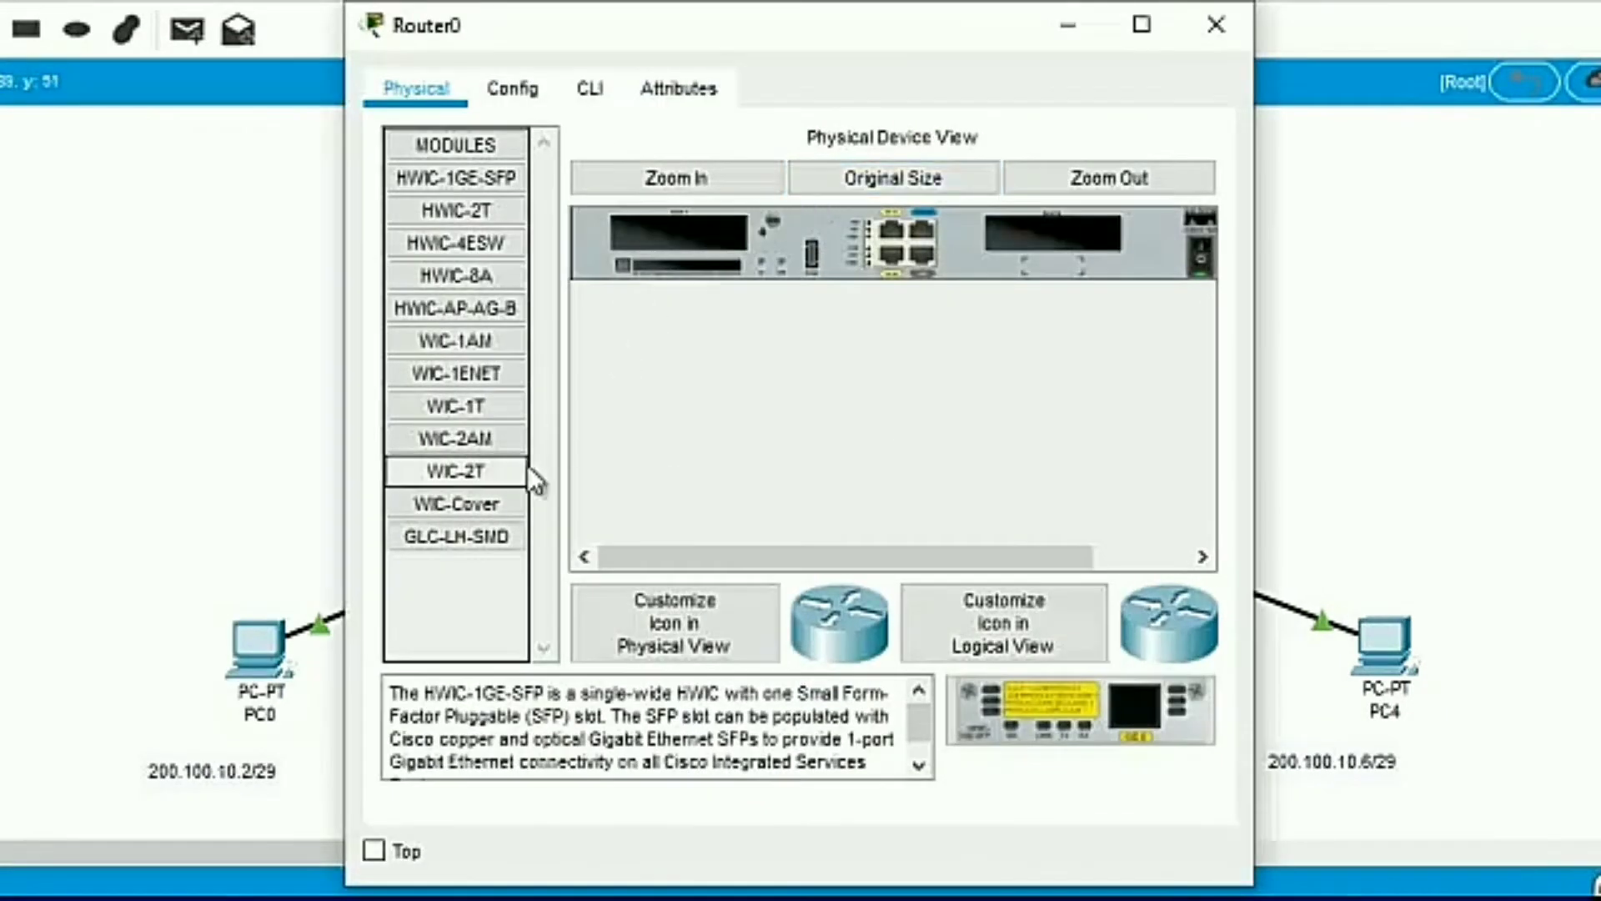
left_click(518, 93)
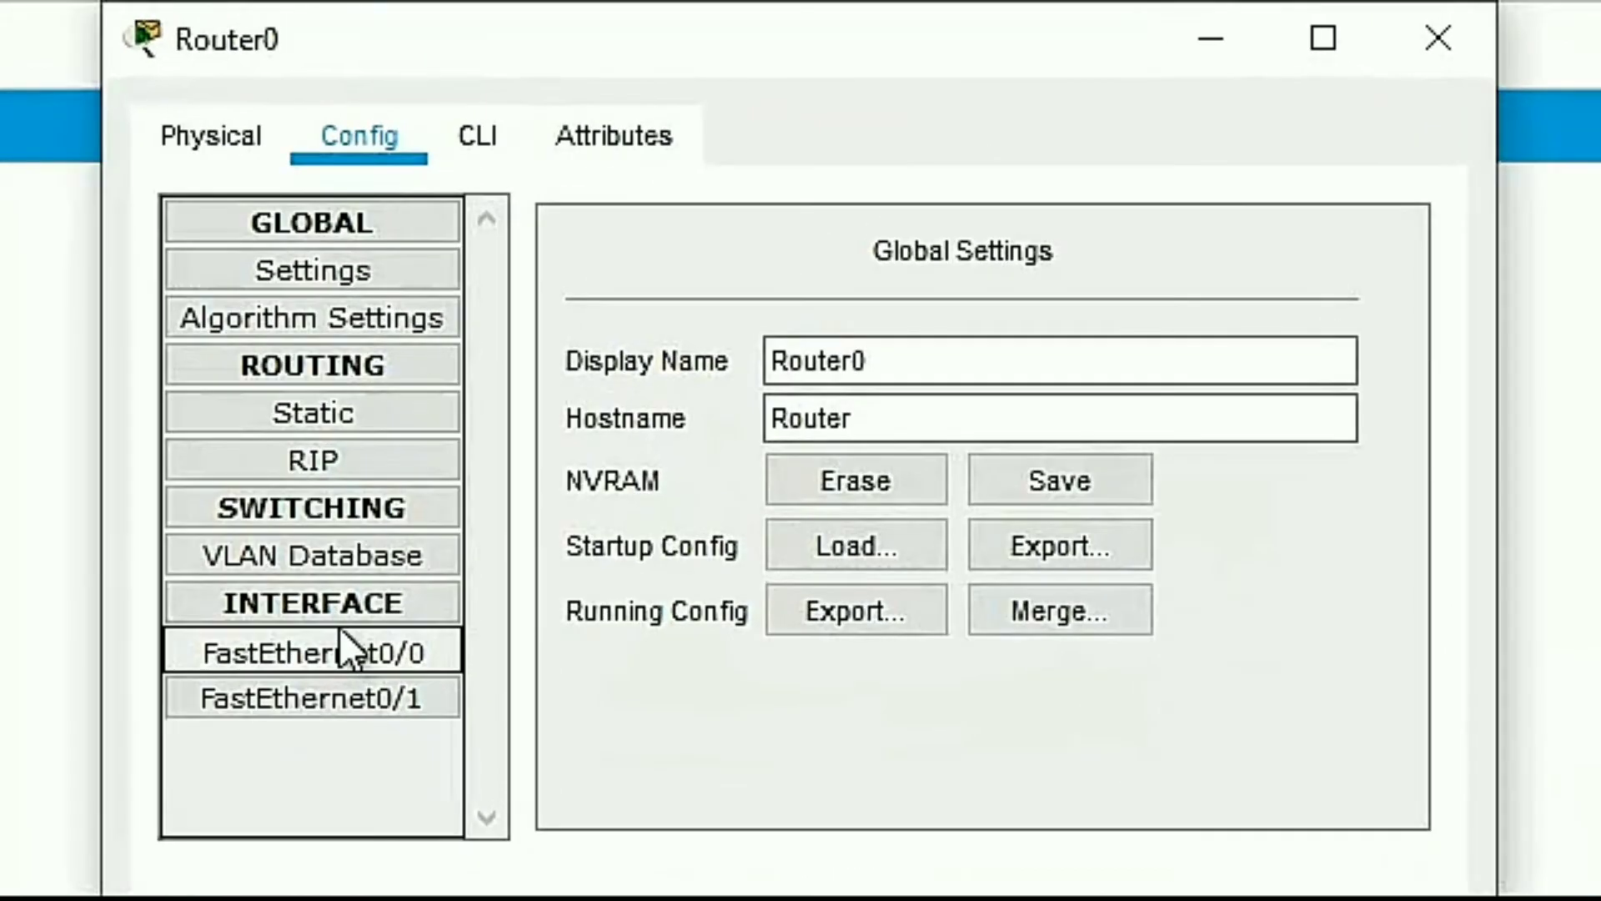
left_click(472, 424)
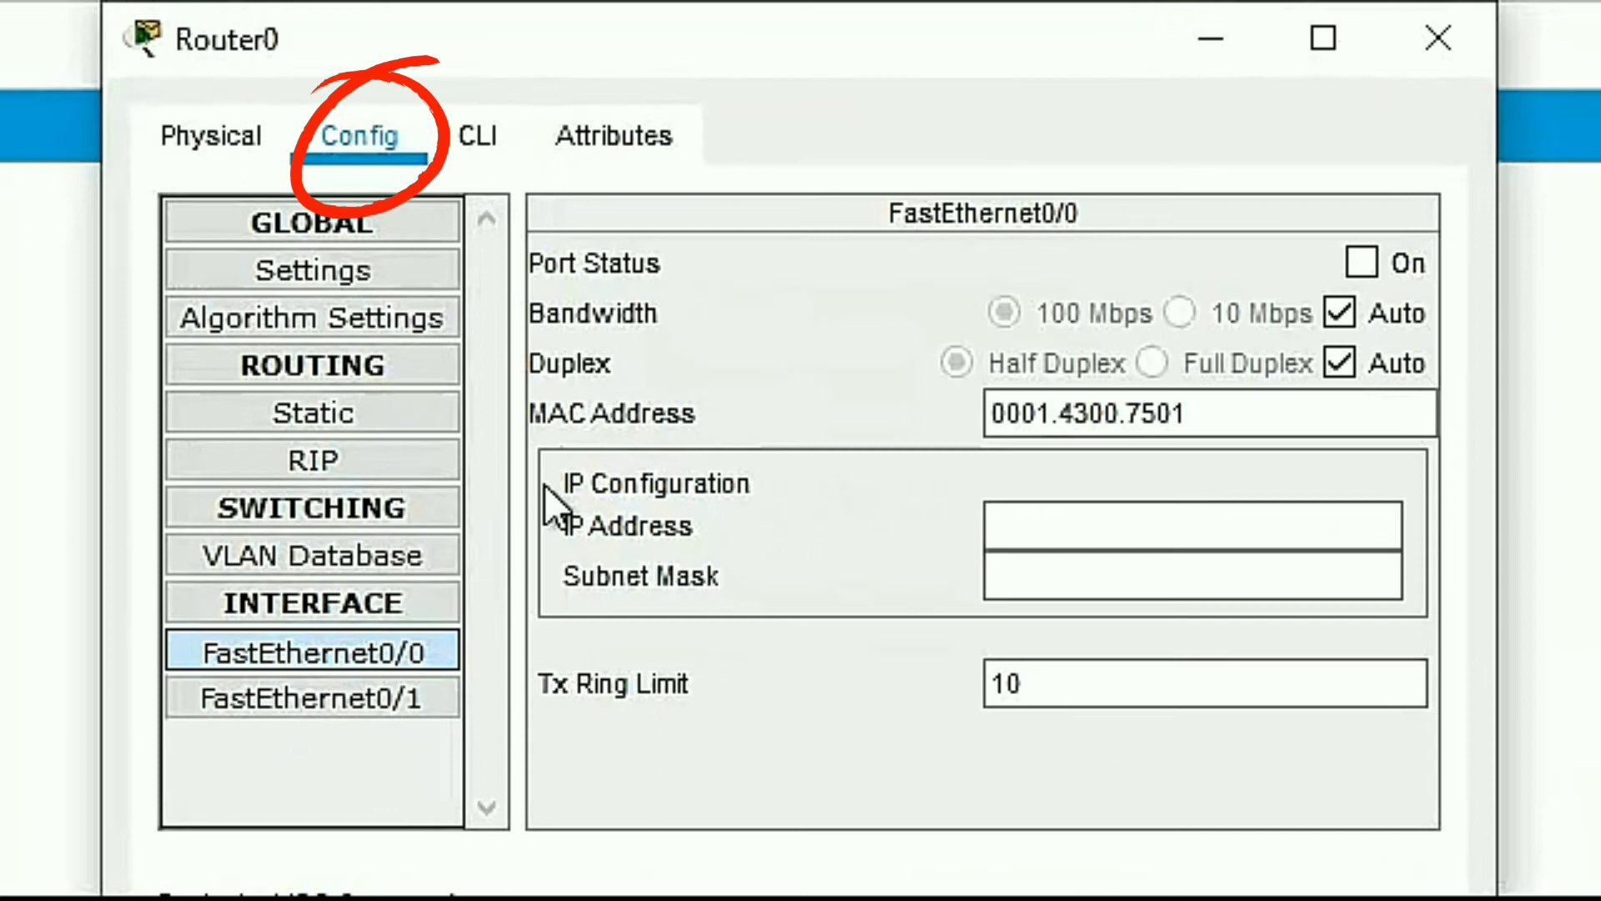
left_click(1356, 263)
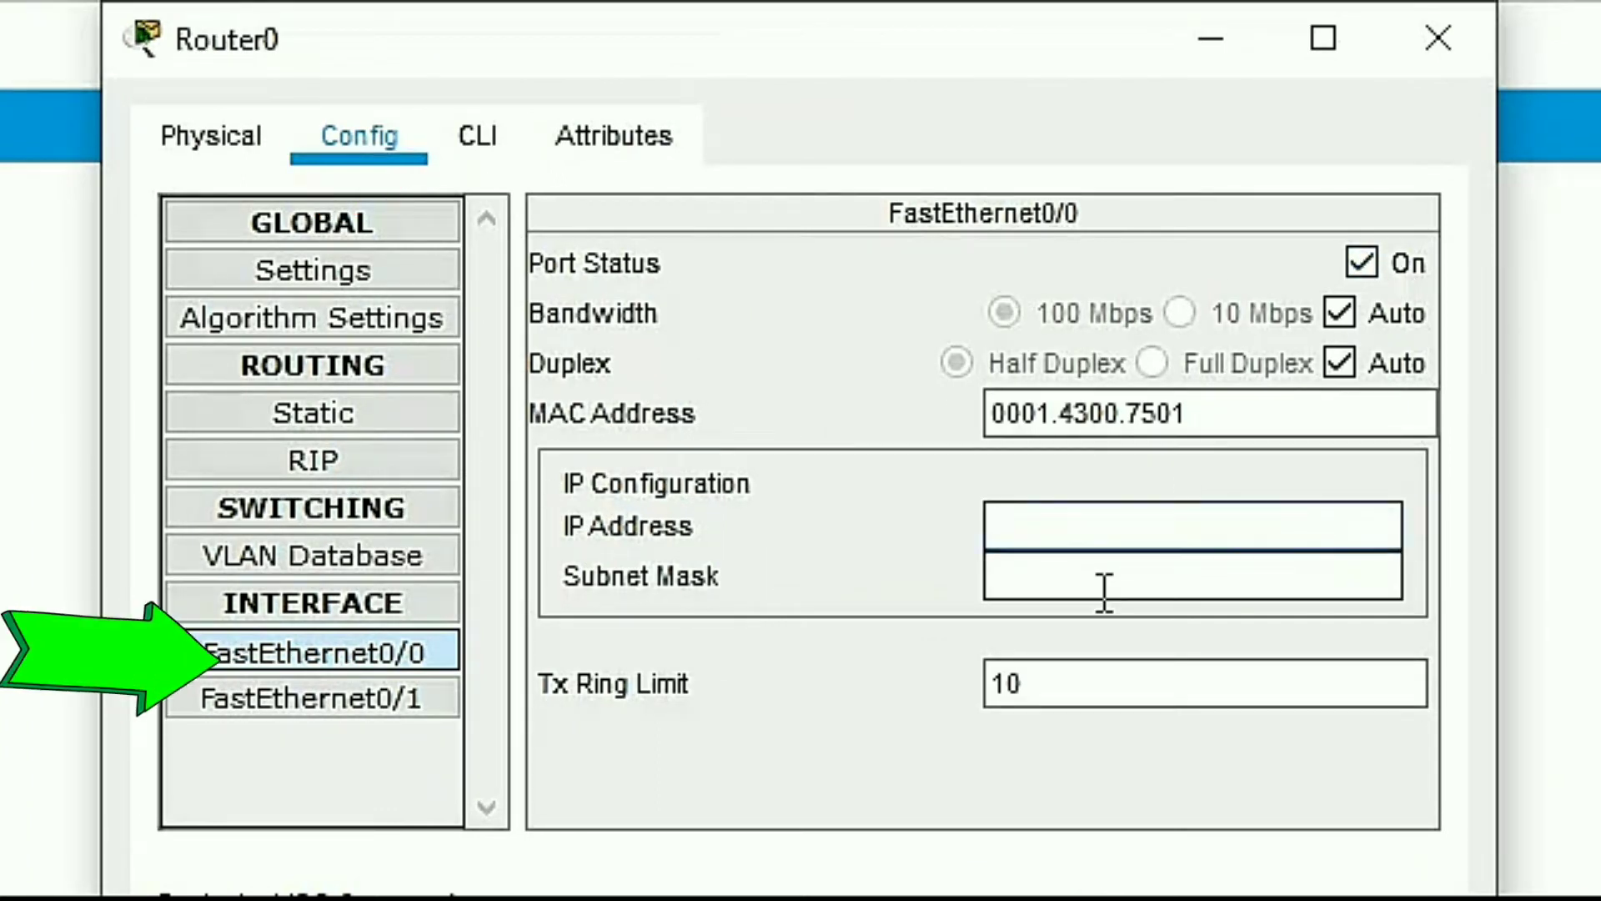
Give Router0's FastEthernet0/0 the IP address 200.100.10.1 with subnet mask 255.255.255.248, then close the router's window
type("2")
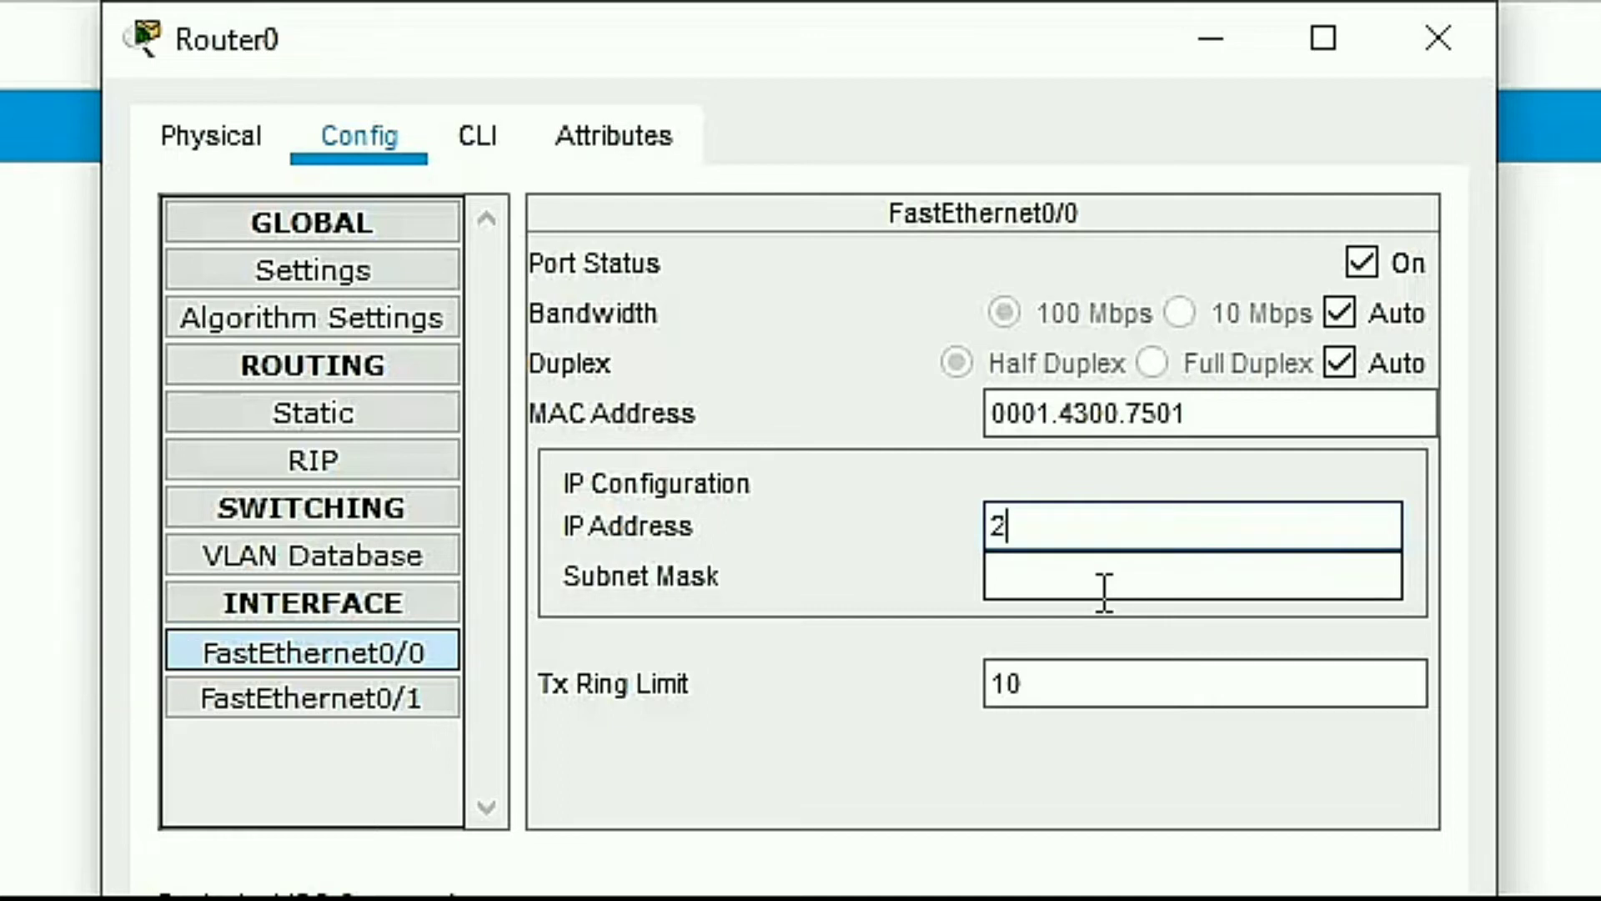
type("00.100")
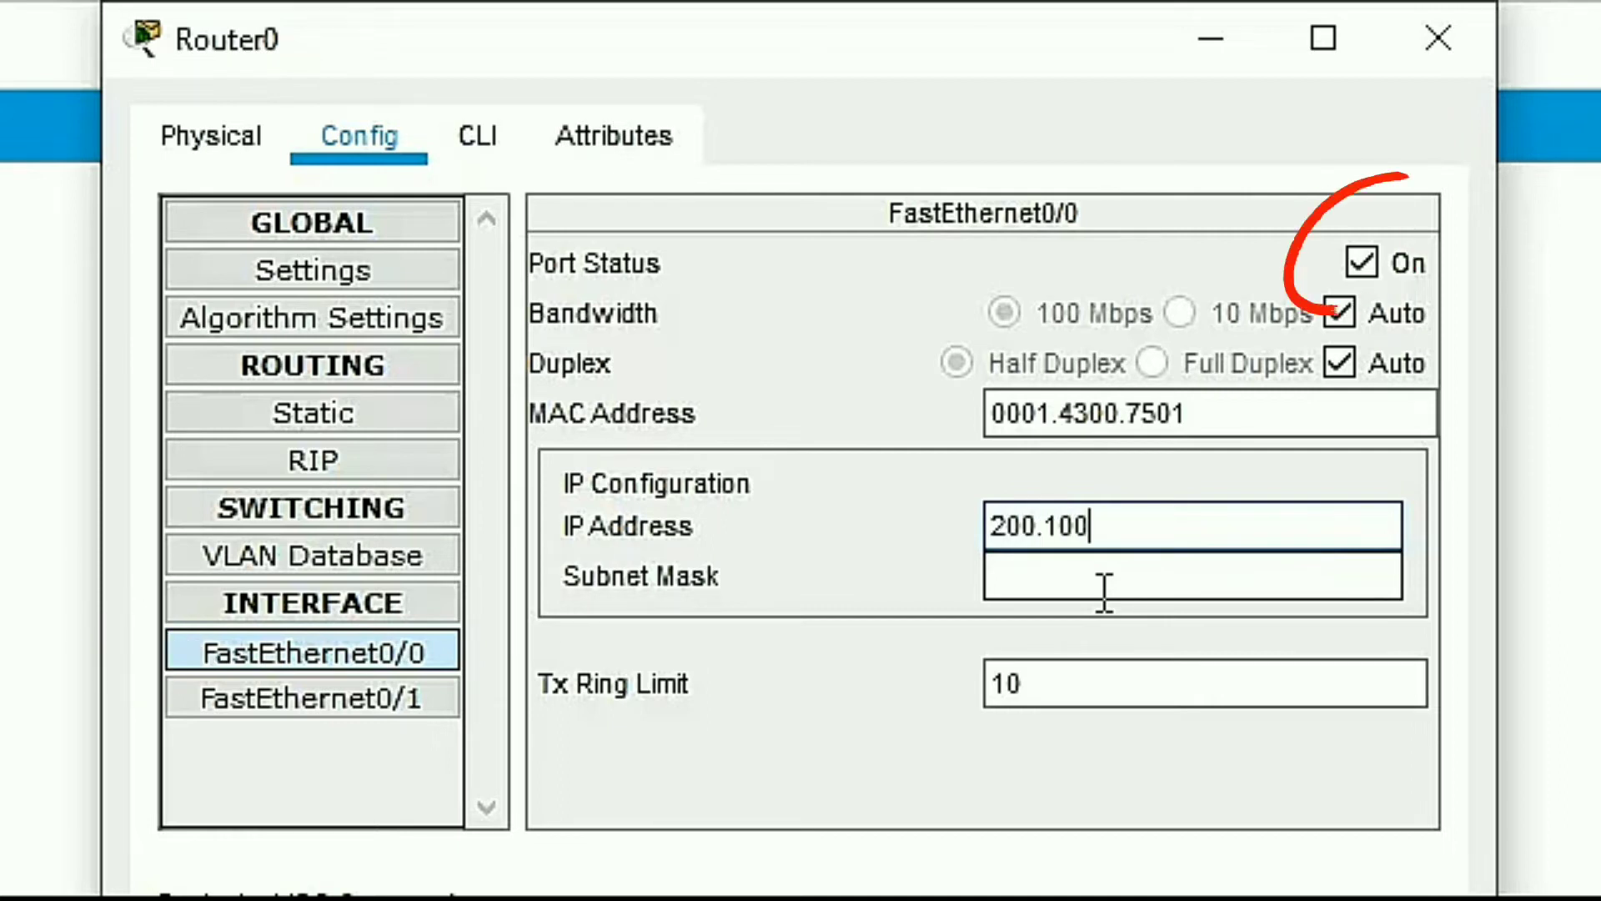
type(".10")
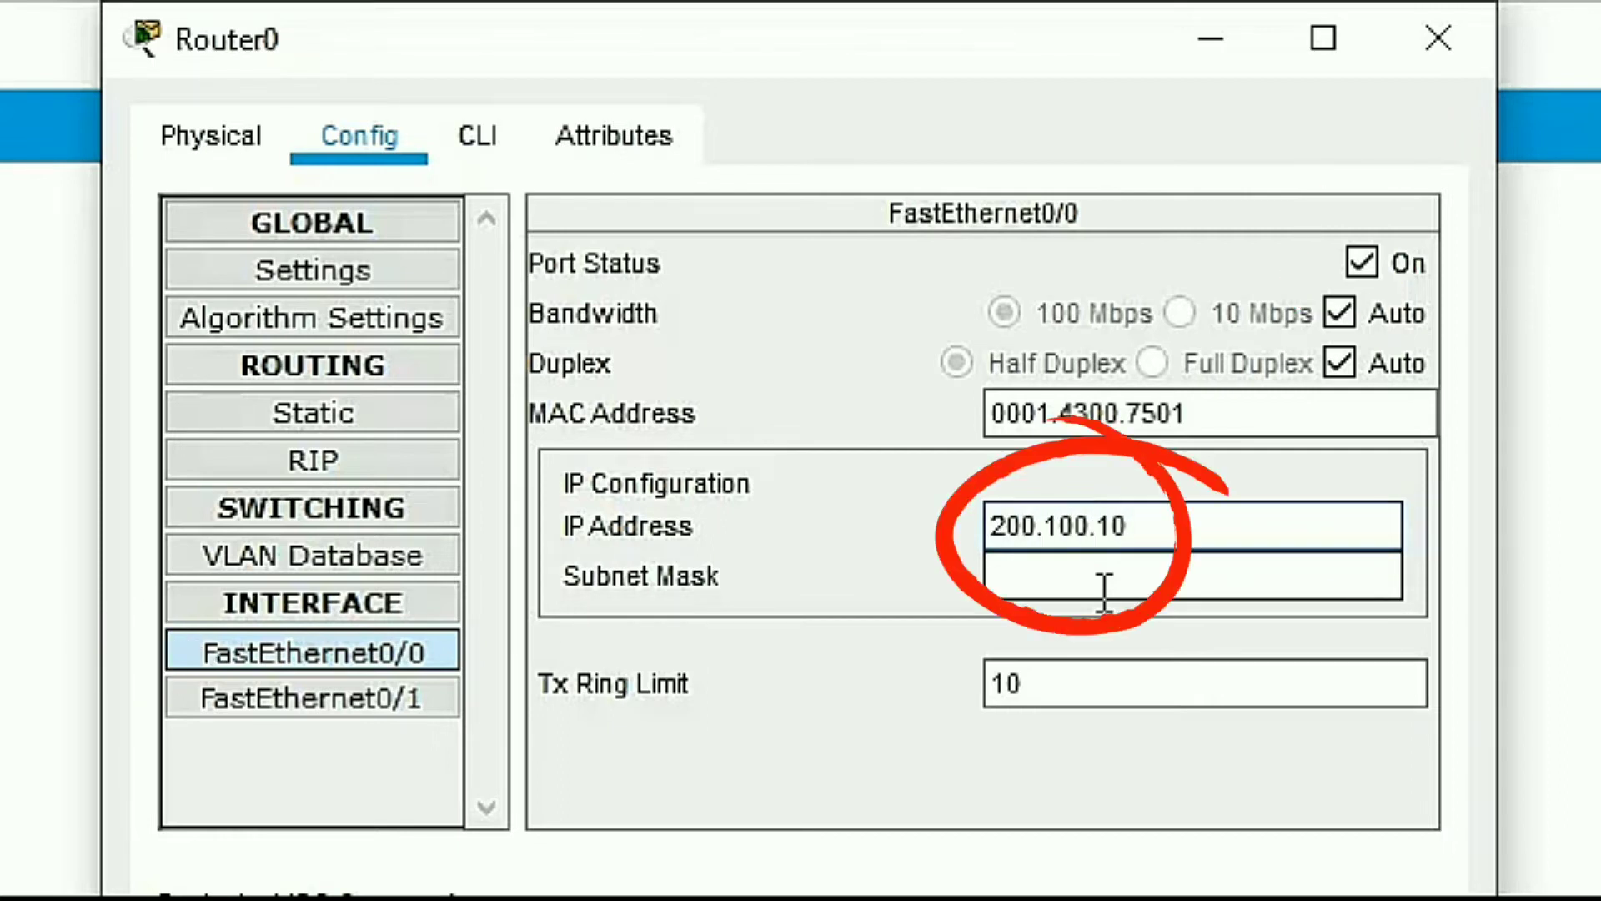
type(".1")
left_click(1167, 576)
double_click(1167, 576)
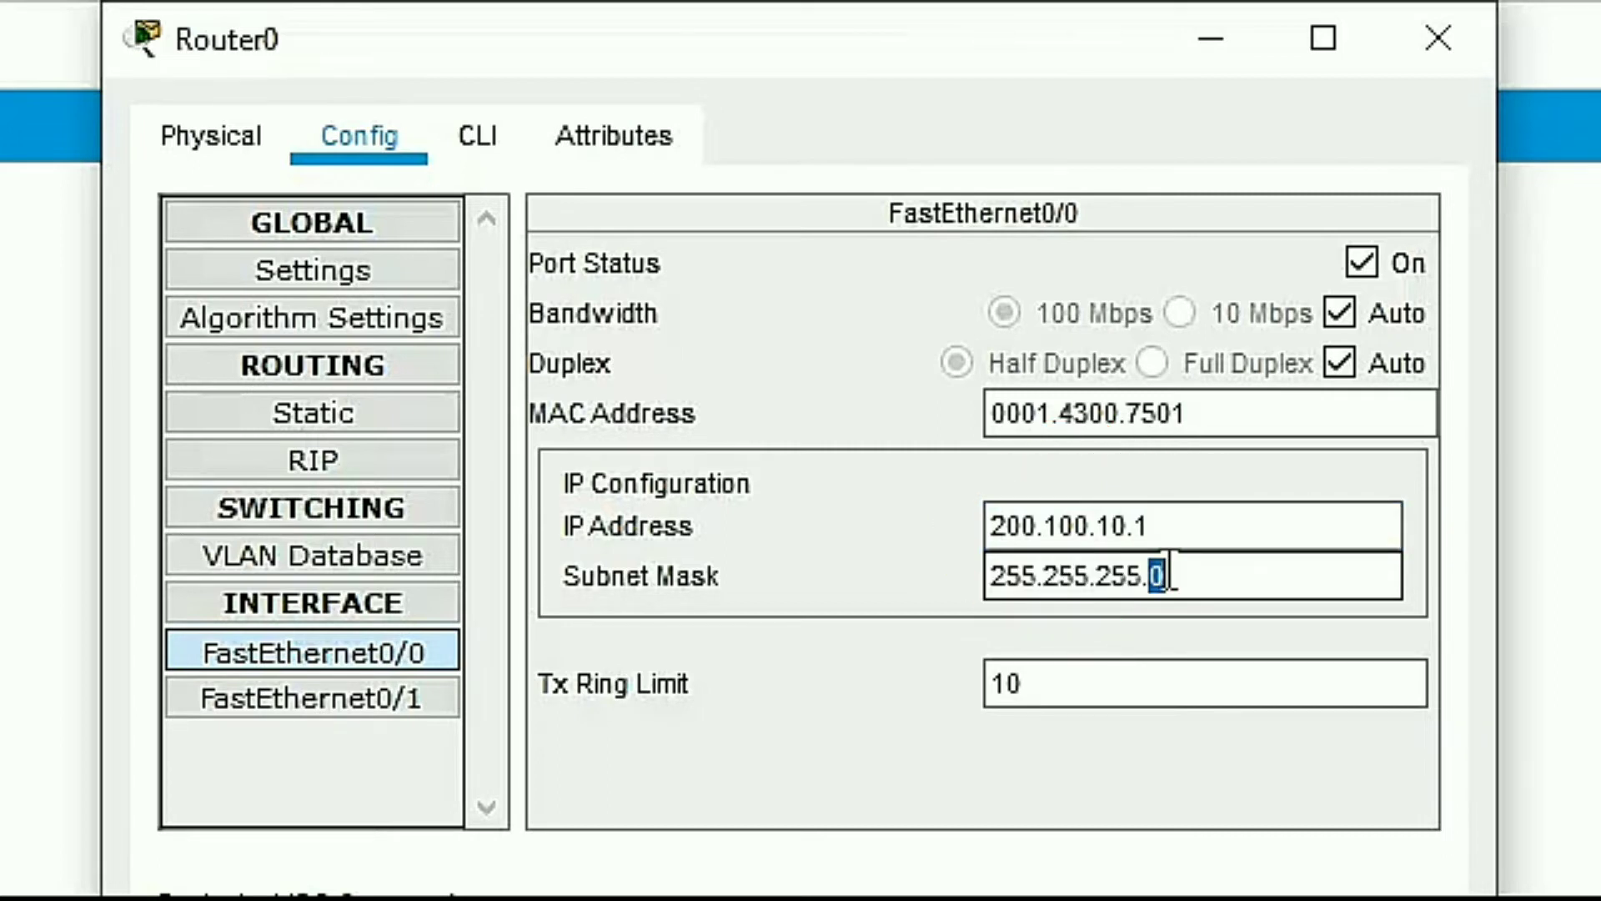
key("BackSpace")
type("248")
left_click(1453, 60)
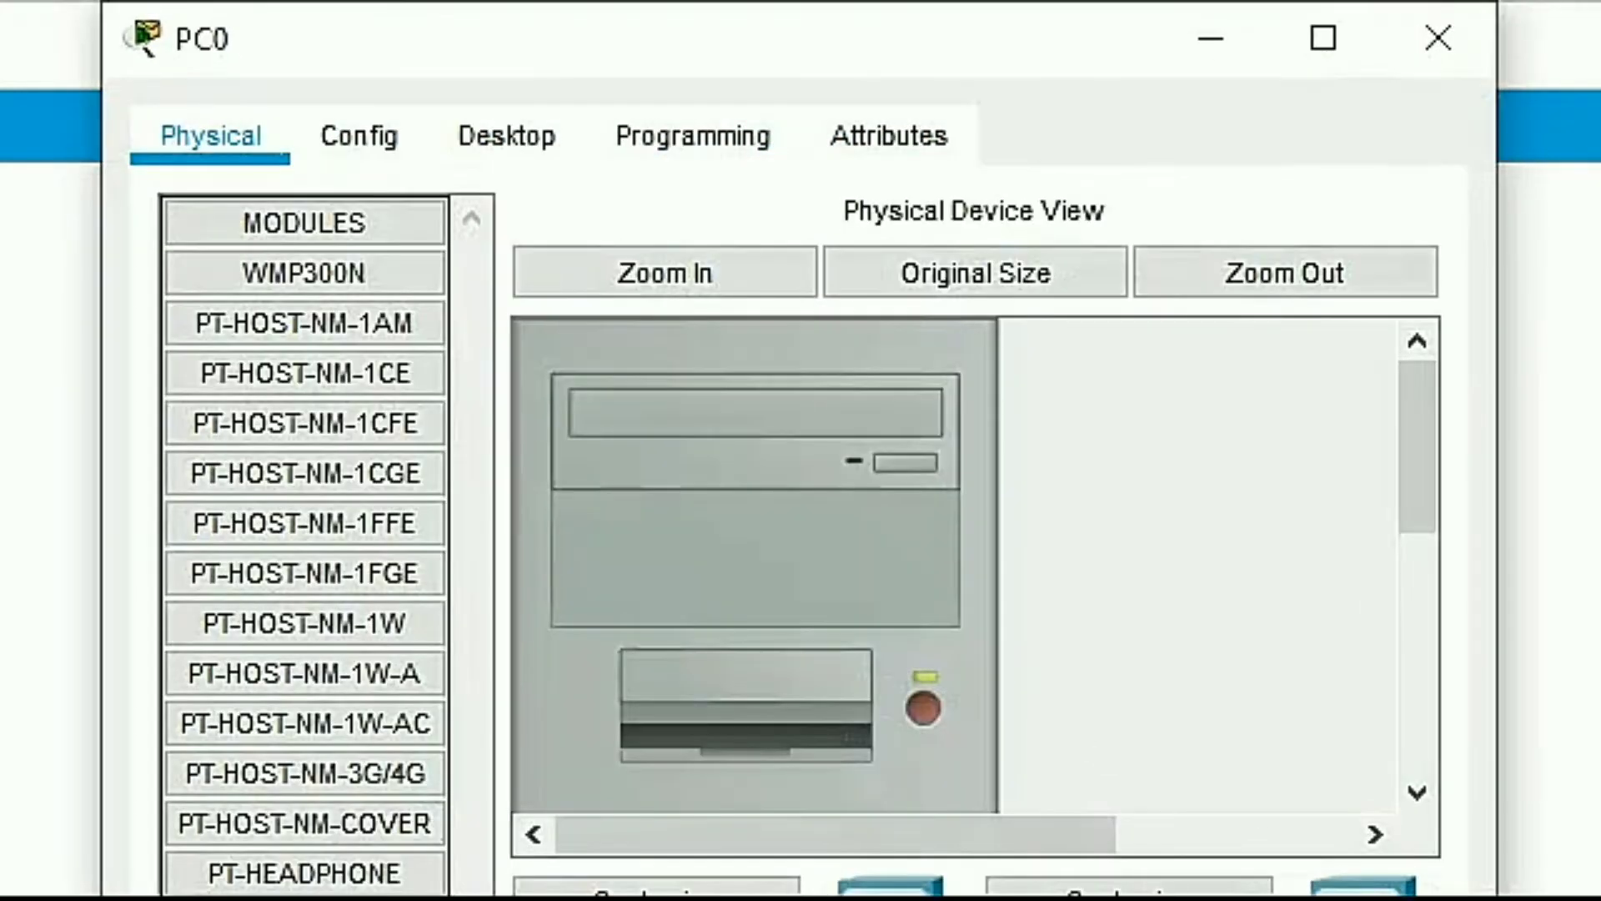
Give PC0 the static IP address 200.100.10.2 with subnet mask 255.255.255.248 in its IP configuration
left_click(501, 129)
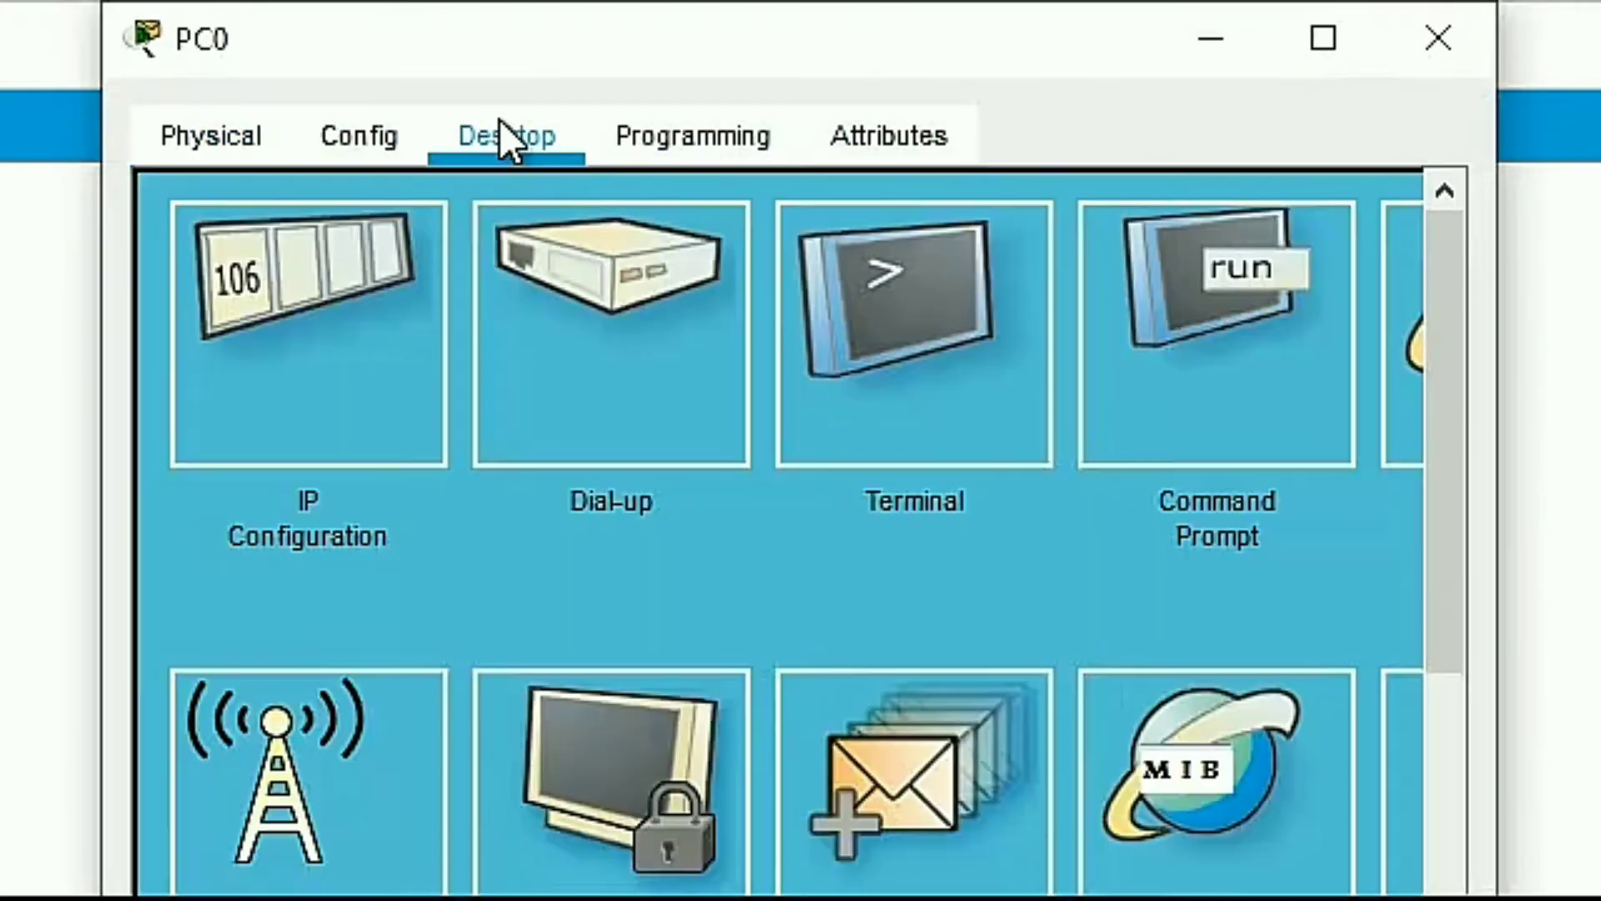
left_click(299, 400)
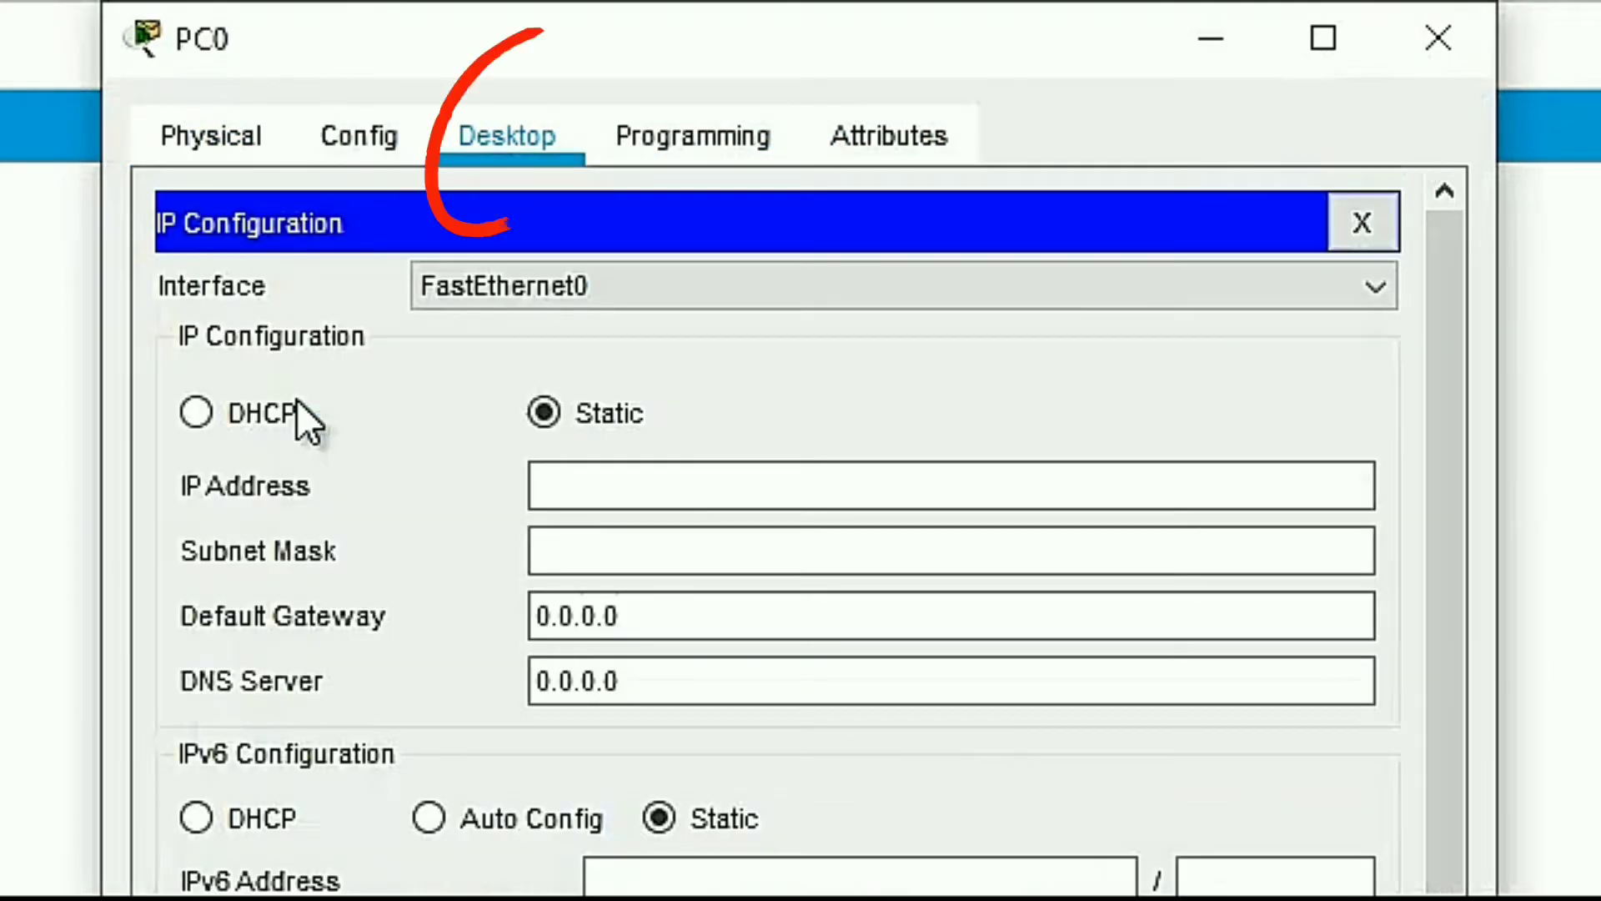
left_click(650, 476)
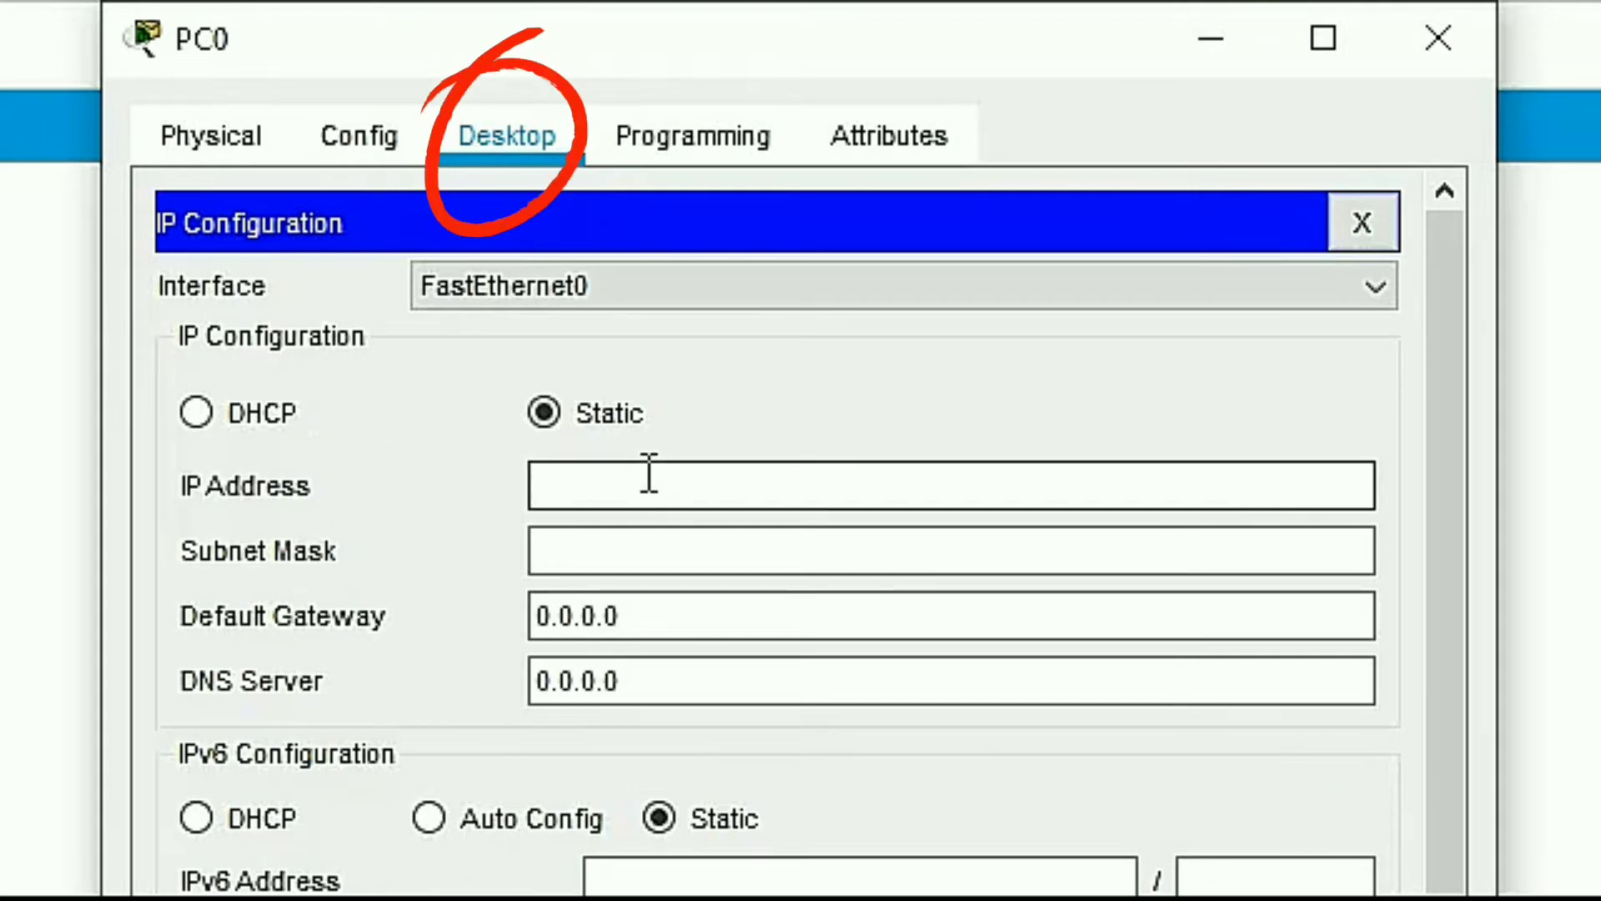
type("200.1")
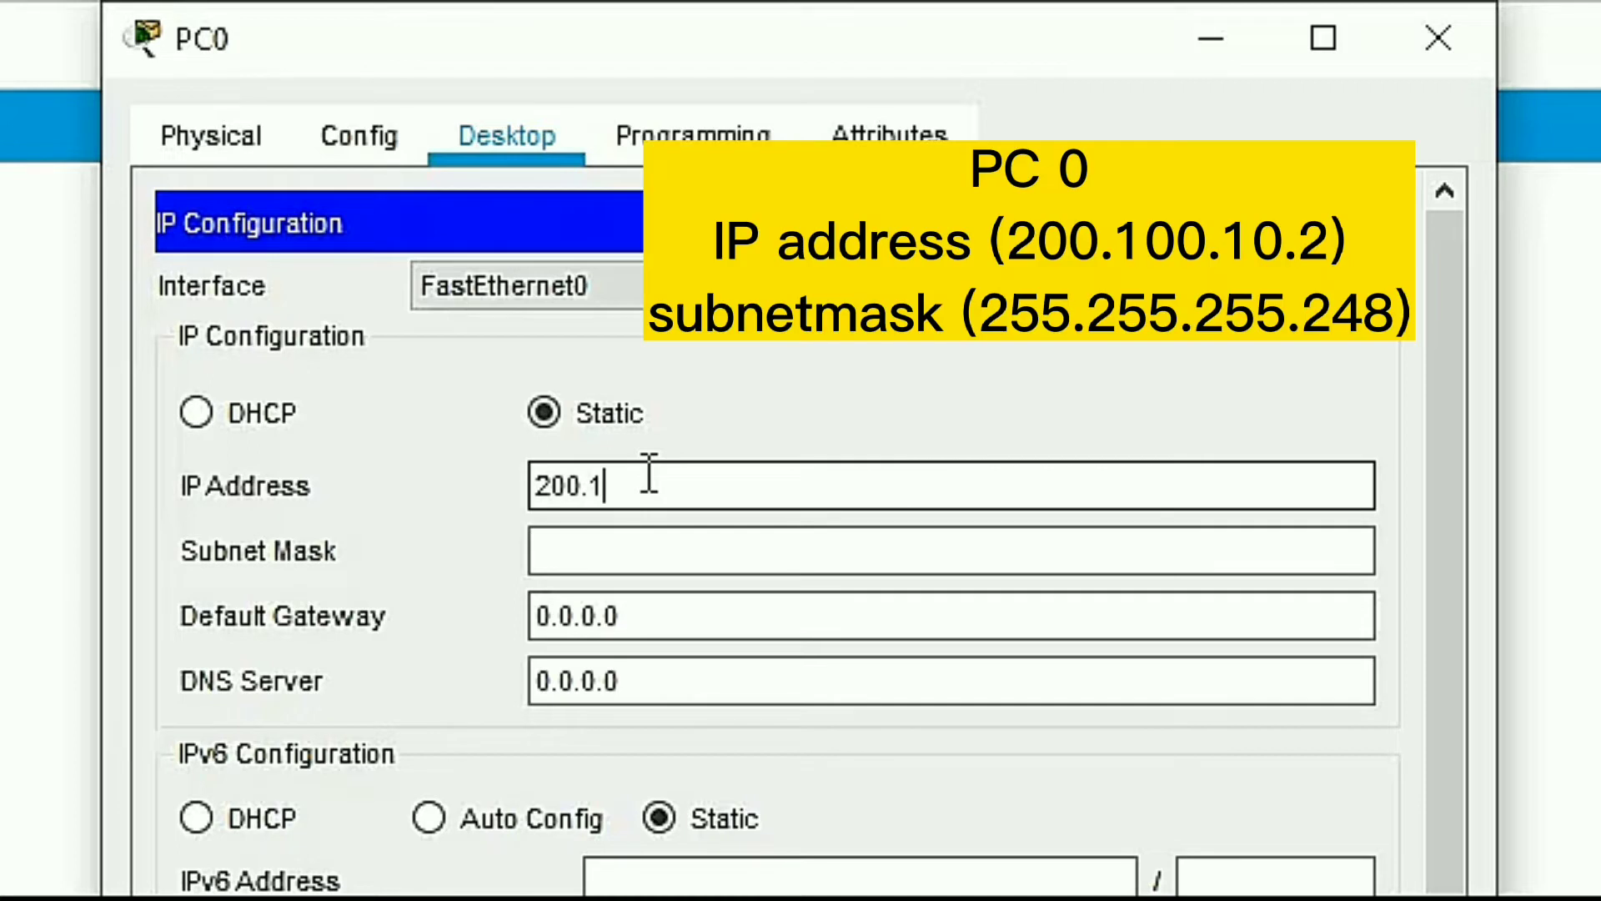
type("00.10.2")
left_click(773, 549)
key("BackSpace")
type("248")
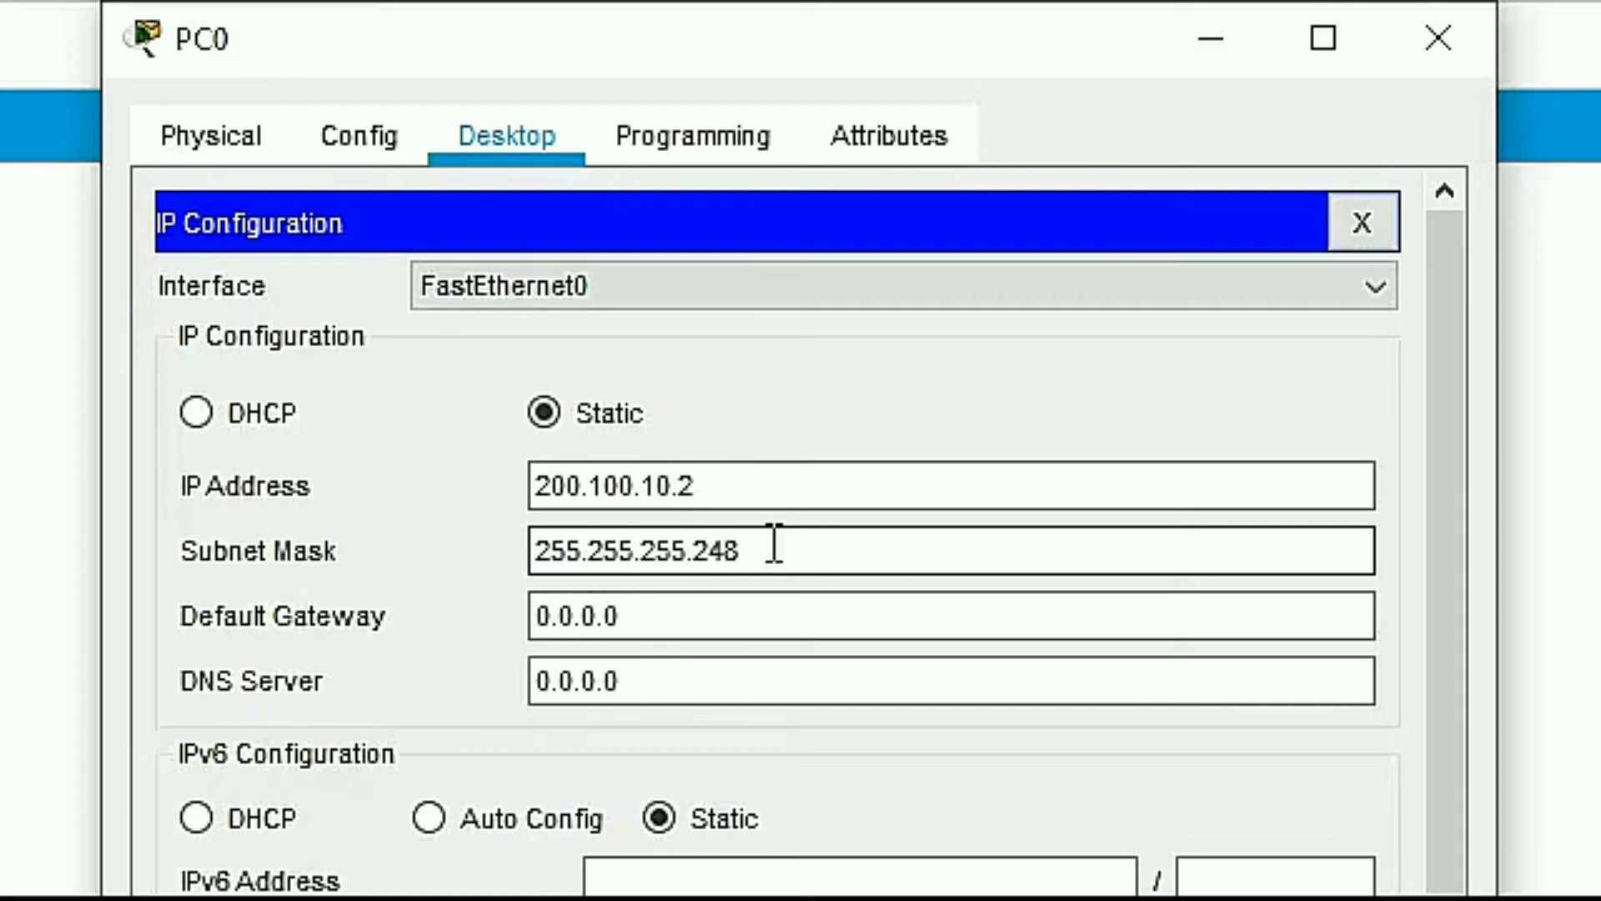
Copy PC0's IP address for reuse on the other PCs and close PC0's window
left_click(761, 483)
left_click_drag(761, 483, 512, 480)
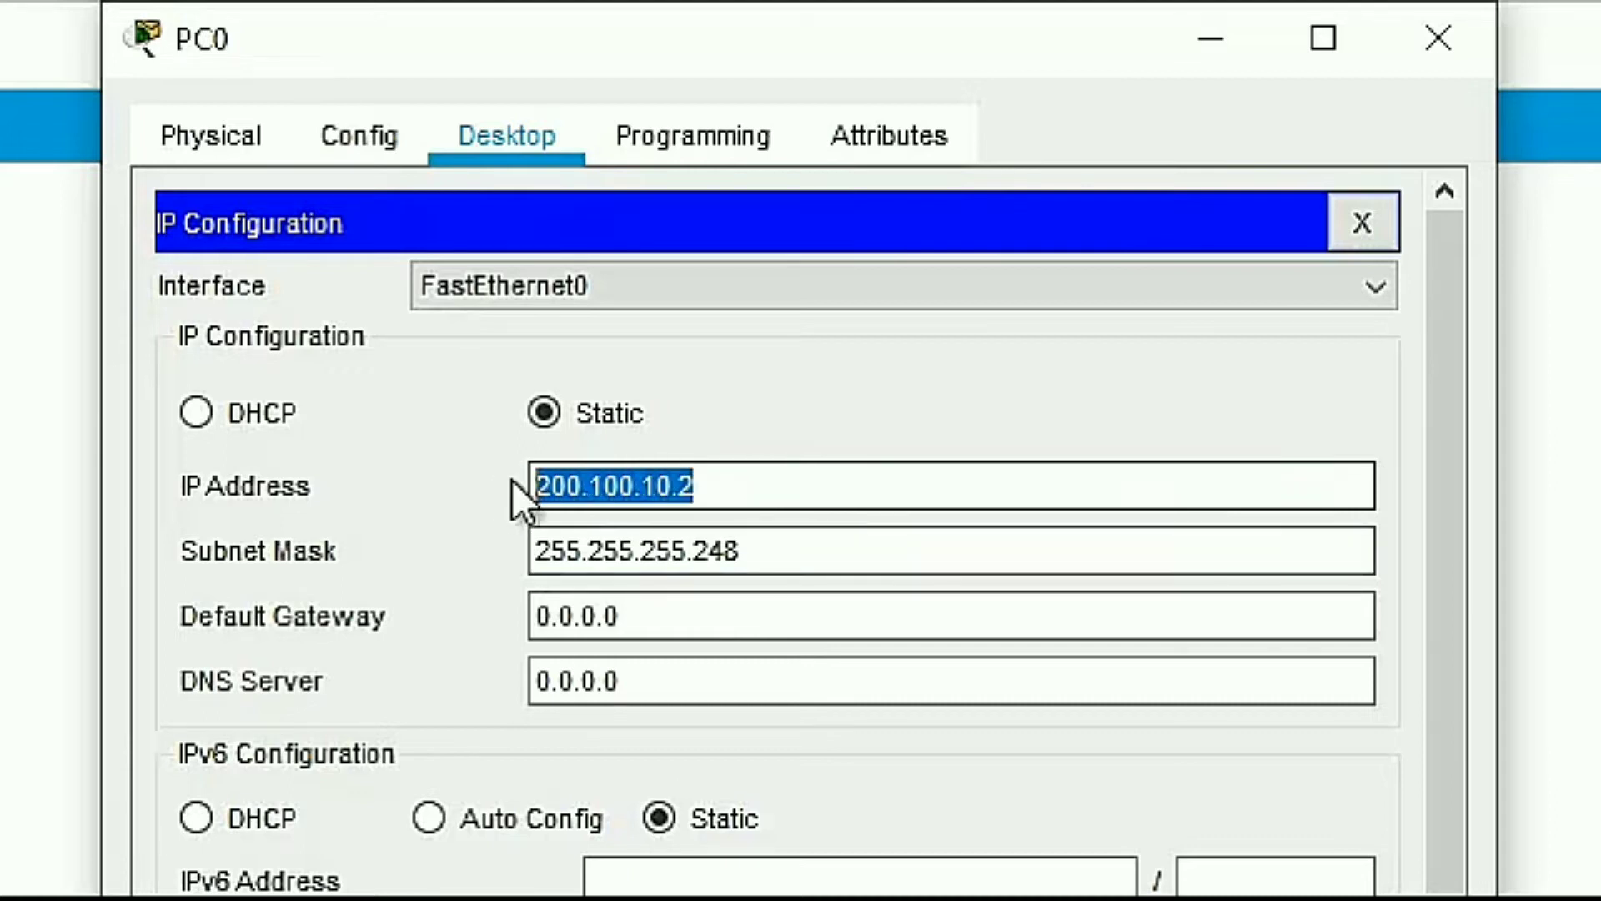
right_click(566, 483)
left_click(663, 714)
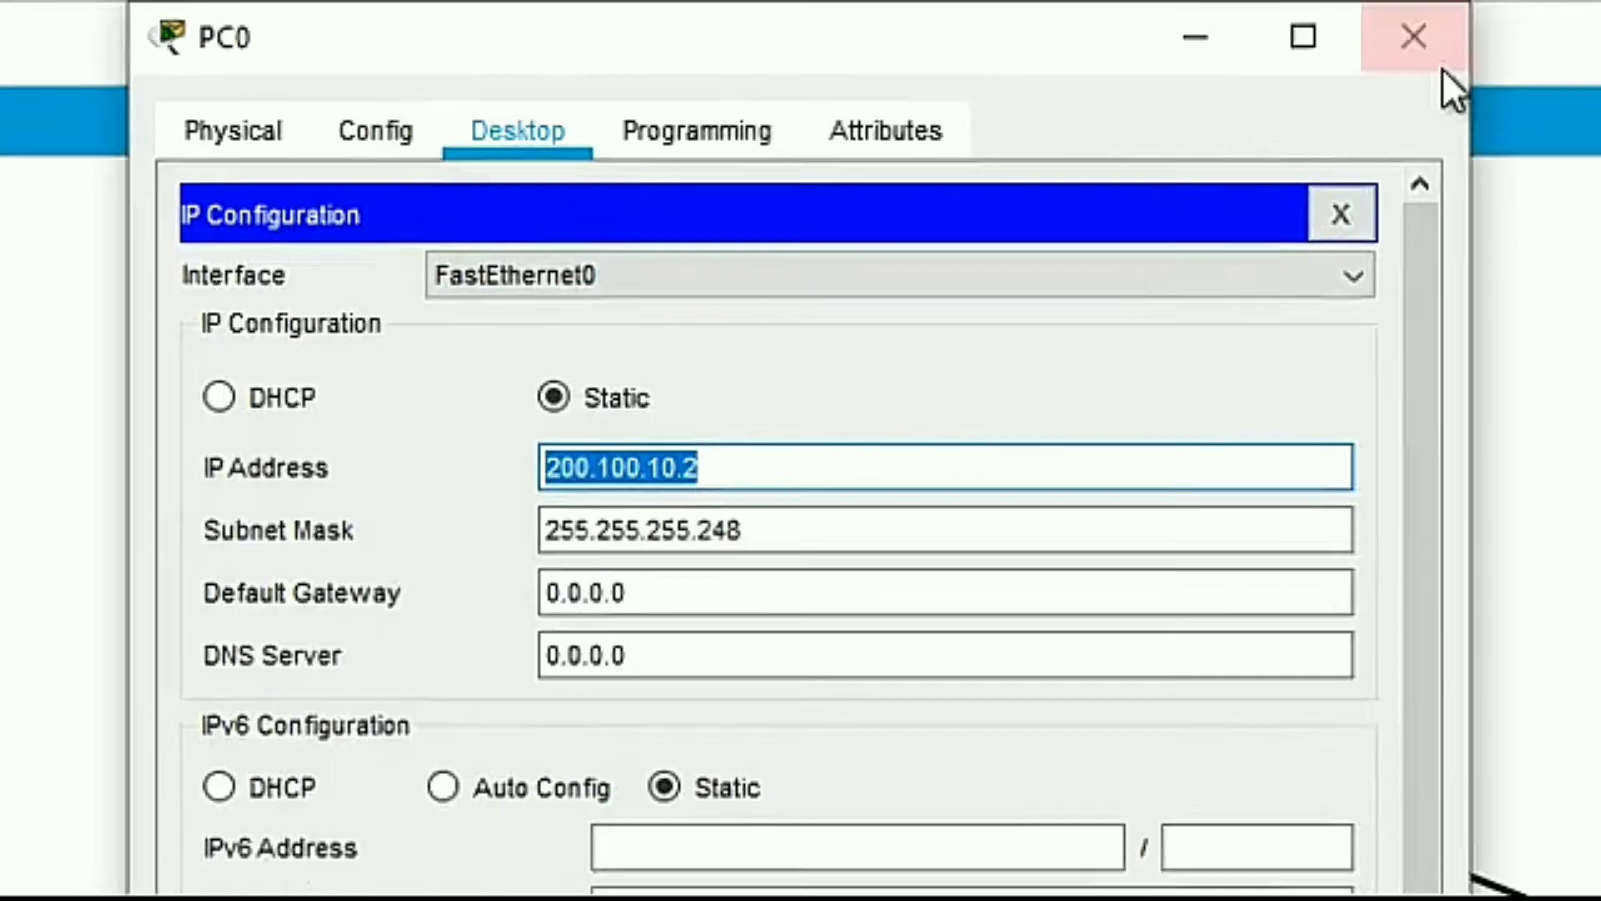
left_click(1438, 37)
Paste the copied address into PC1's IP configuration and change it to 200.100.10.3
left_click(532, 666)
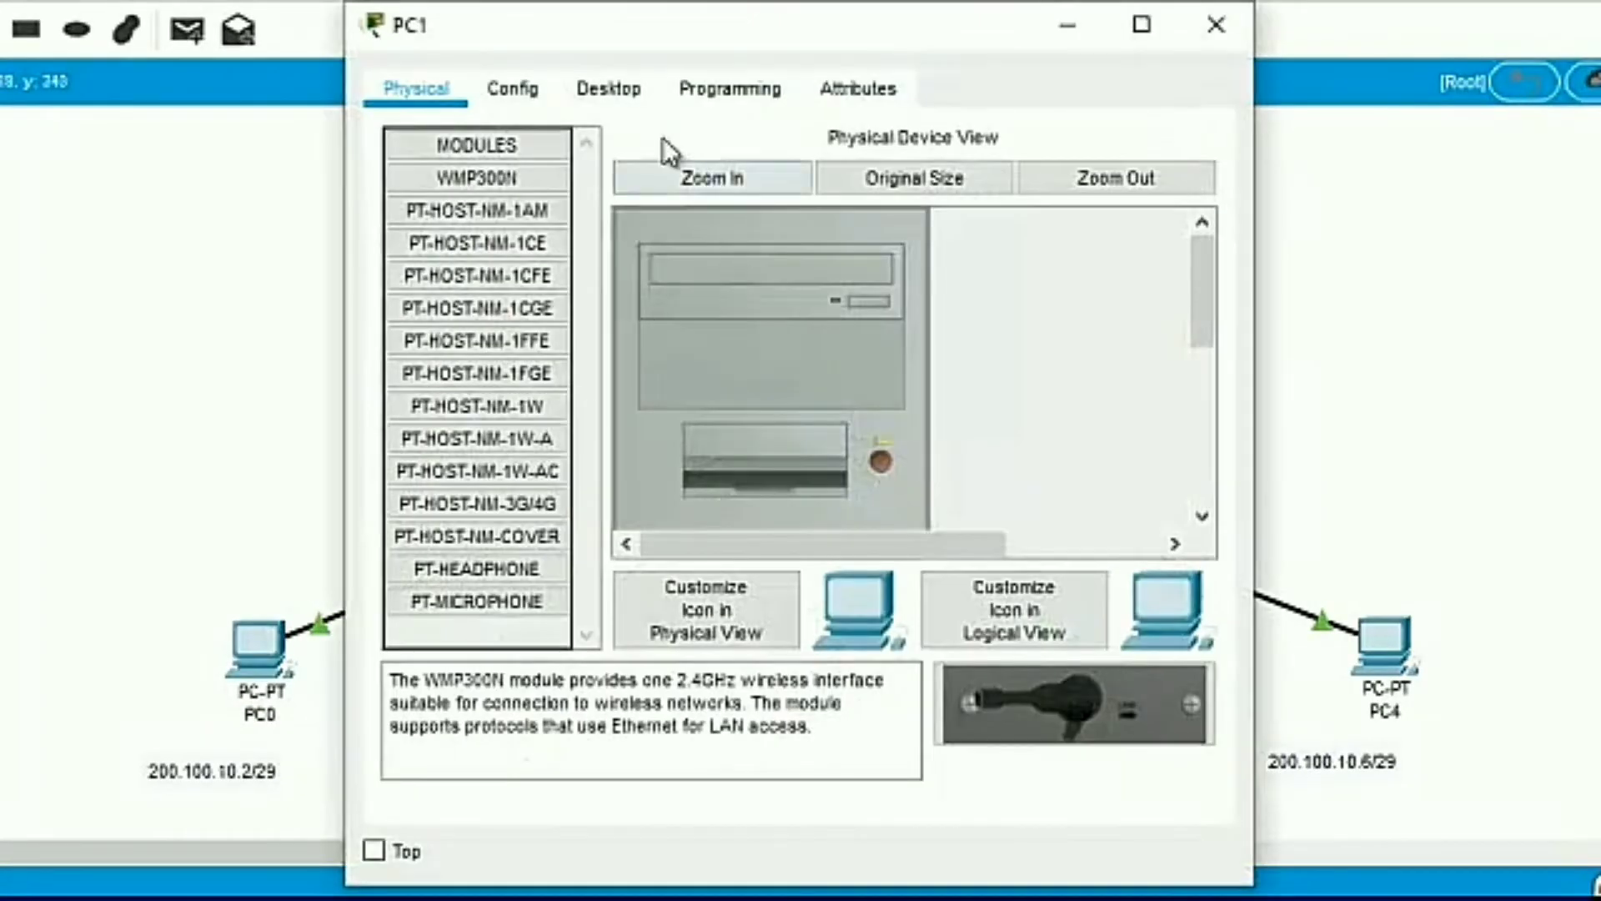
left_click(589, 90)
left_click(465, 200)
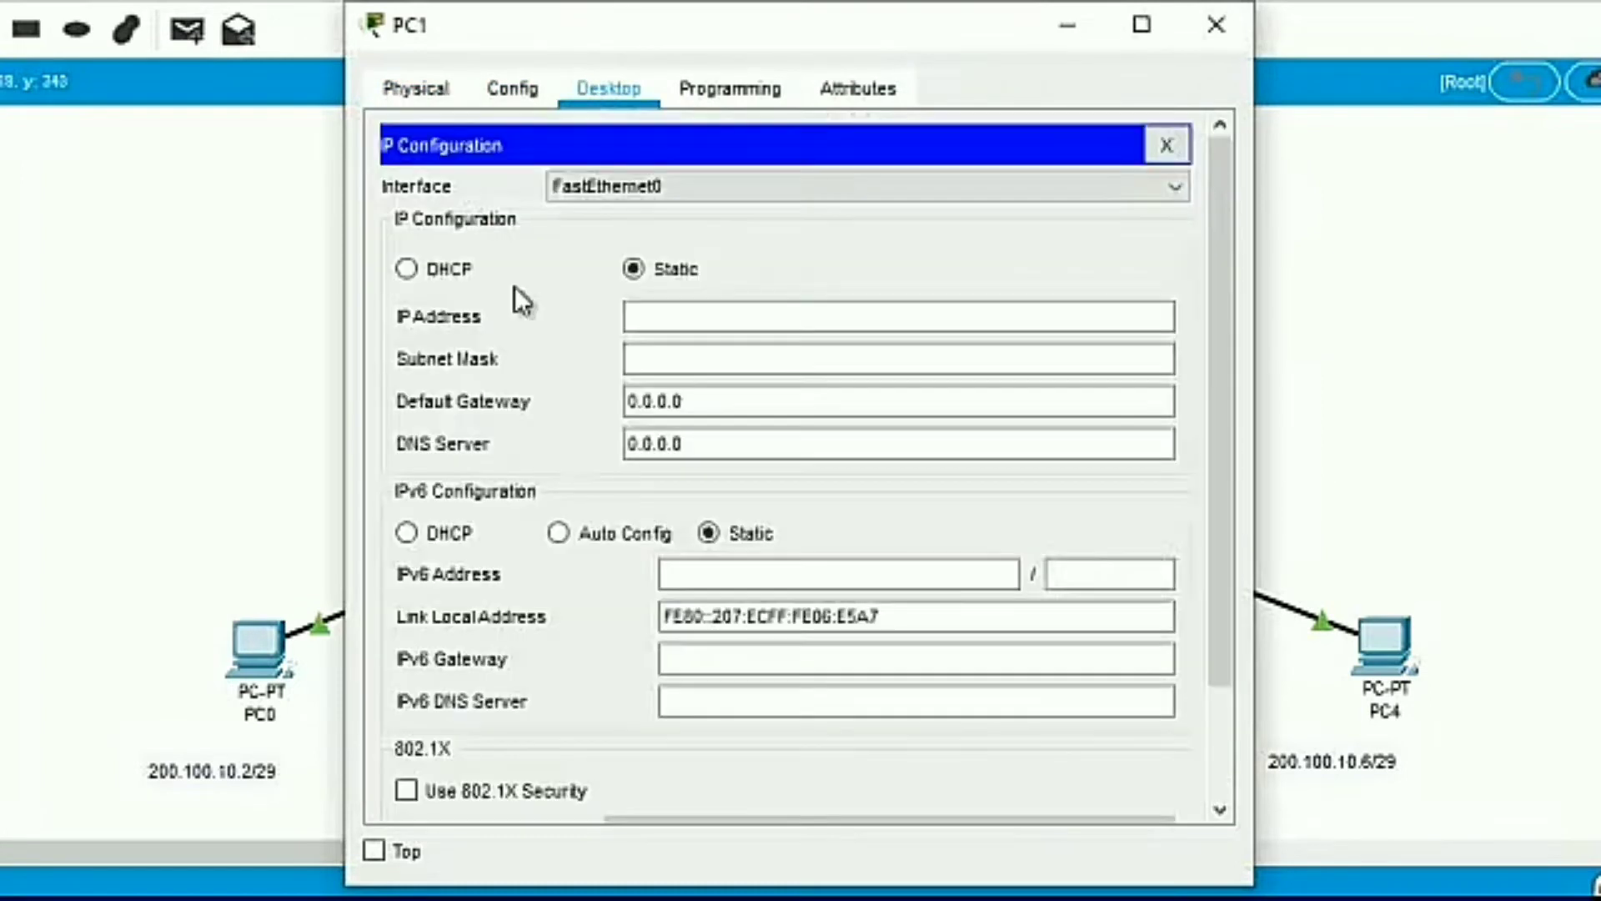
left_click(677, 317)
right_click(676, 317)
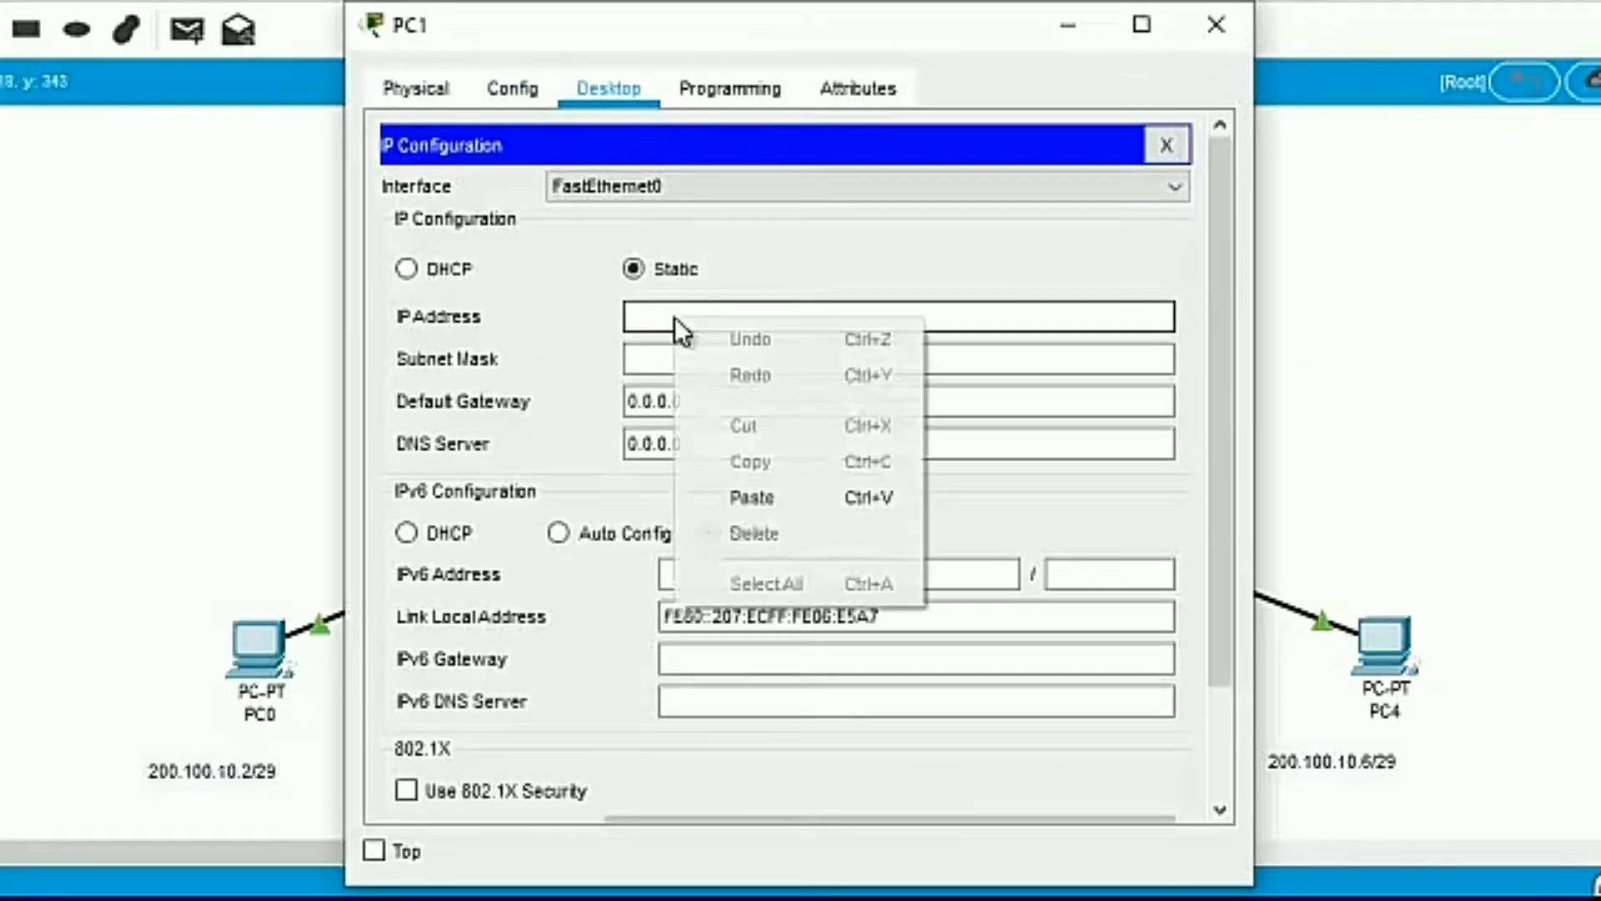
left_click(742, 497)
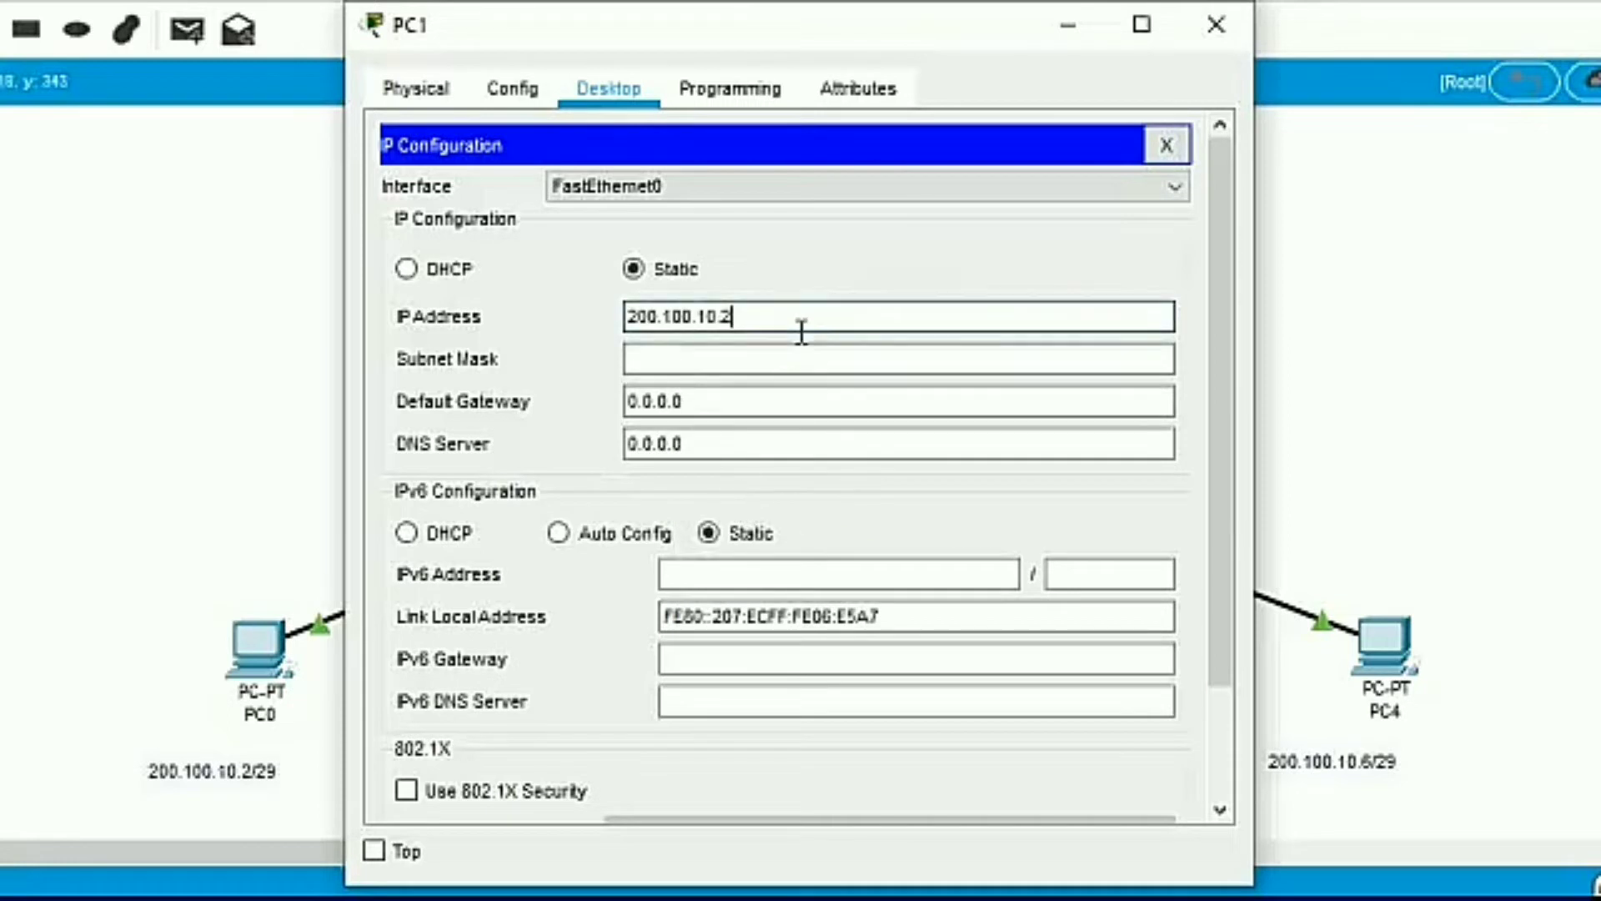
key("BackSpace")
type("3")
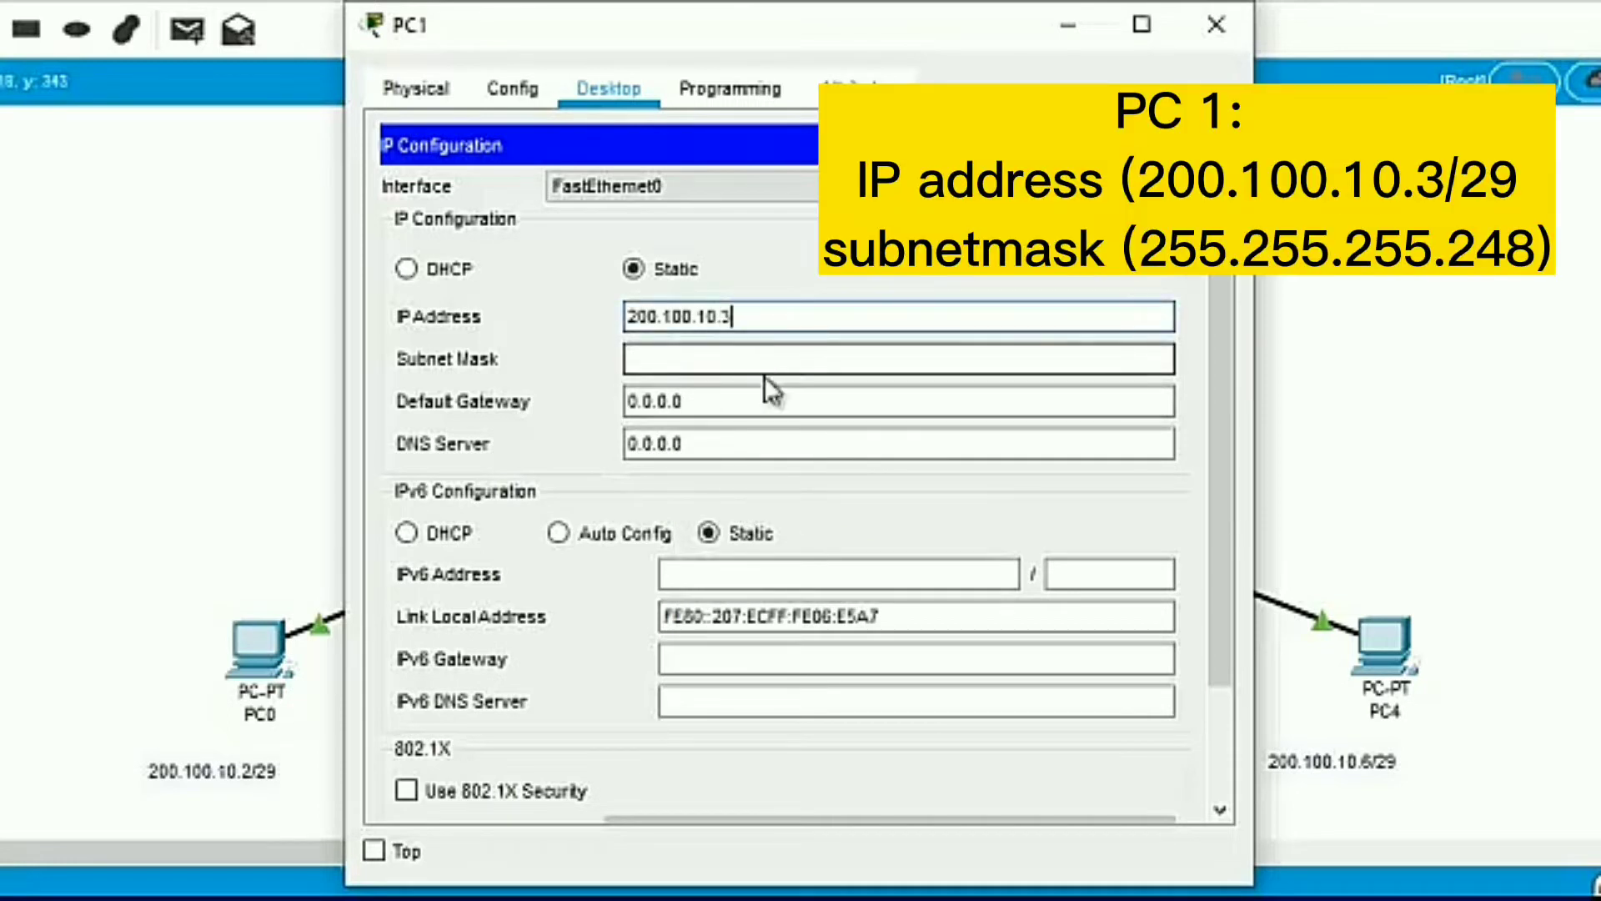
Set PC1's subnet mask to 255.255.255.248 and close its window
left_click(774, 358)
key("BackSpace")
type("255.255.255.248")
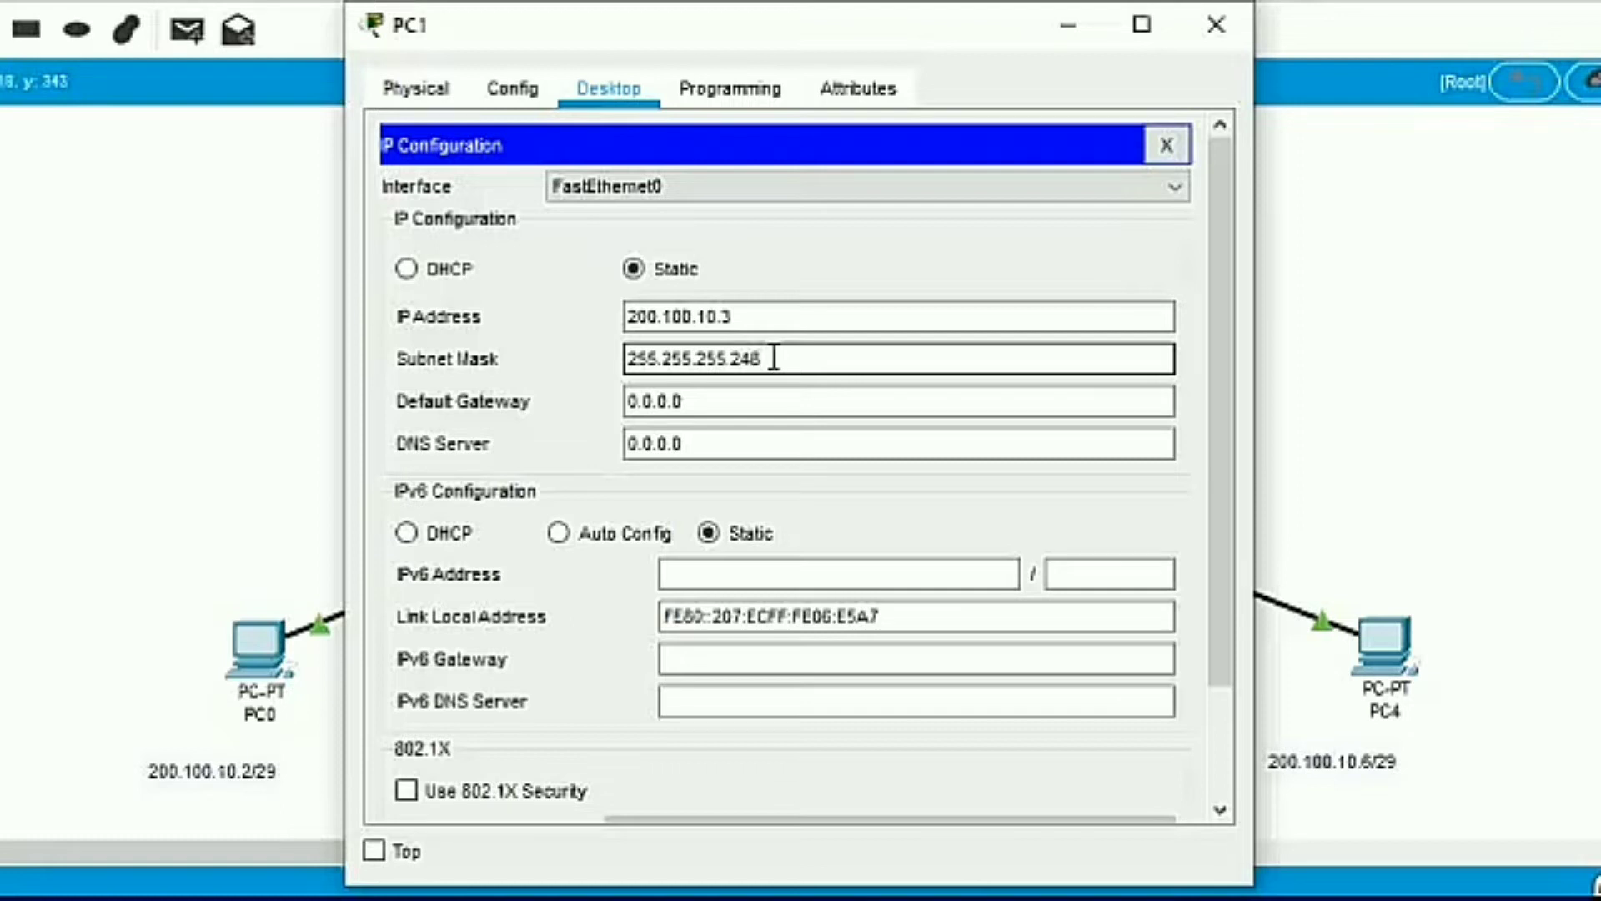
left_click(1219, 25)
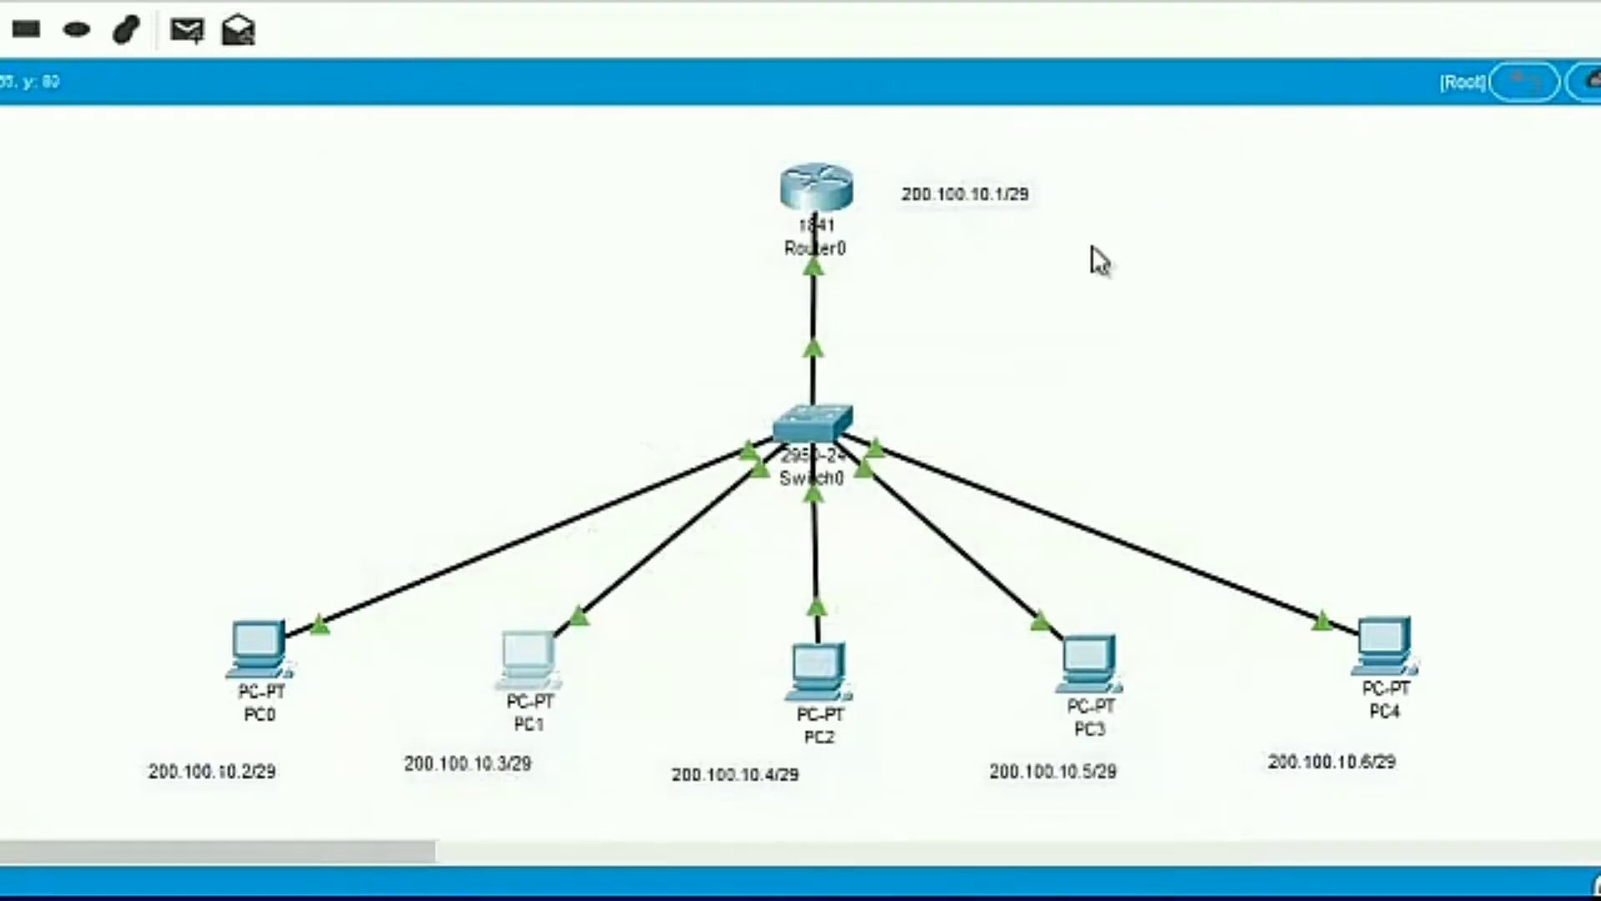
Give PC2 the IP address 200.100.10.4 with subnet mask 255.255.255.248, reusing the copied address, then close its window
left_click(817, 661)
left_click(634, 87)
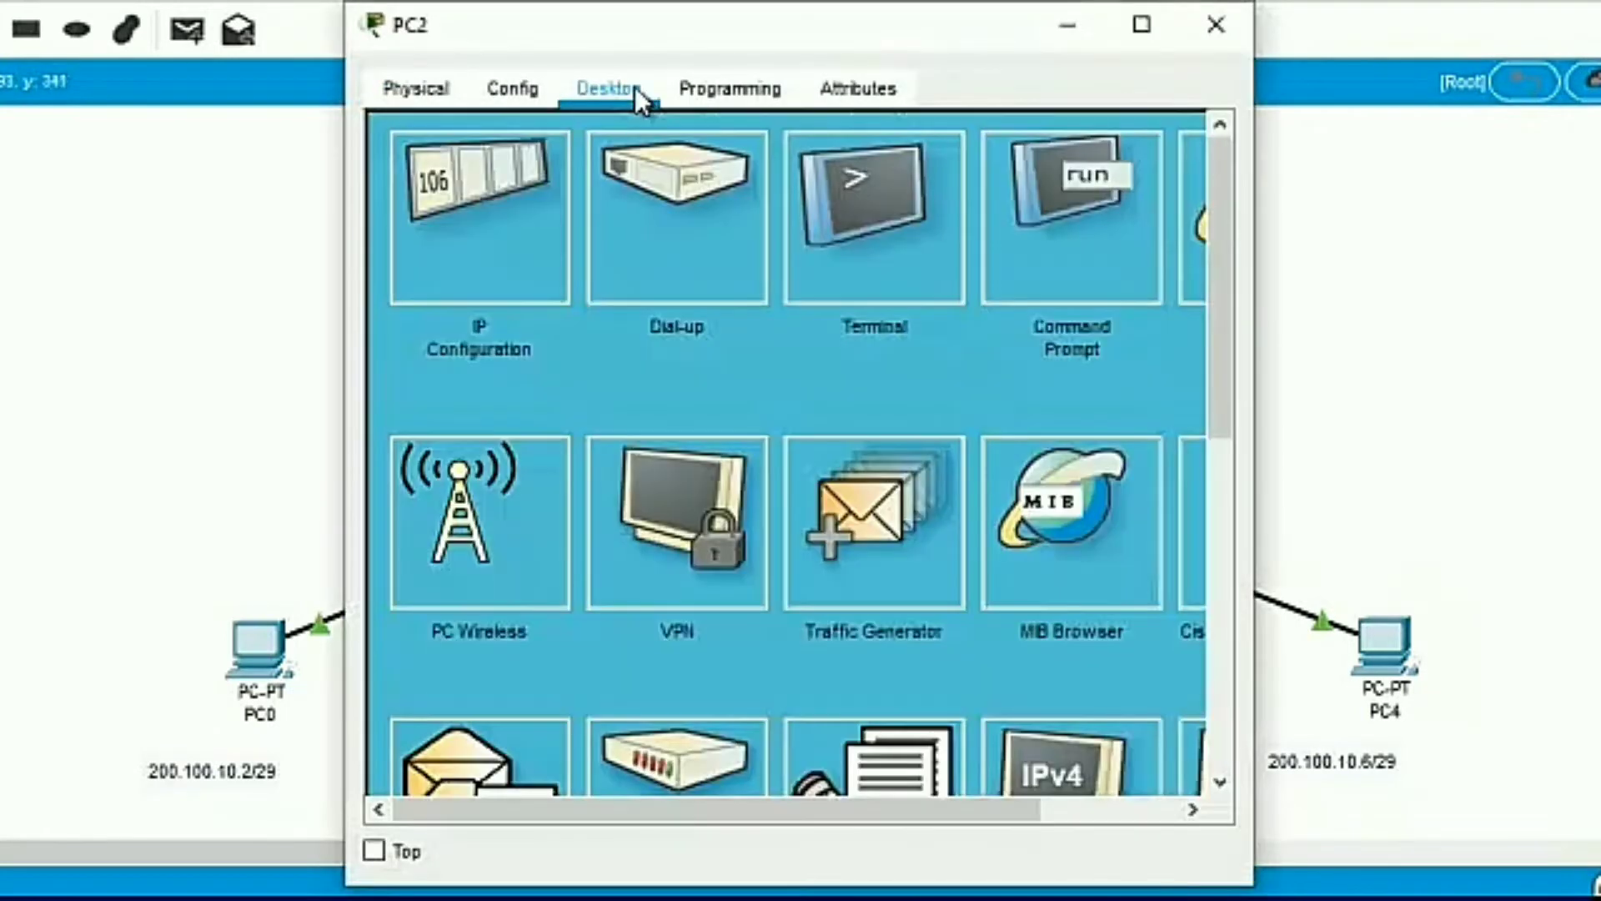
left_click(489, 235)
left_click(719, 315)
right_click(719, 315)
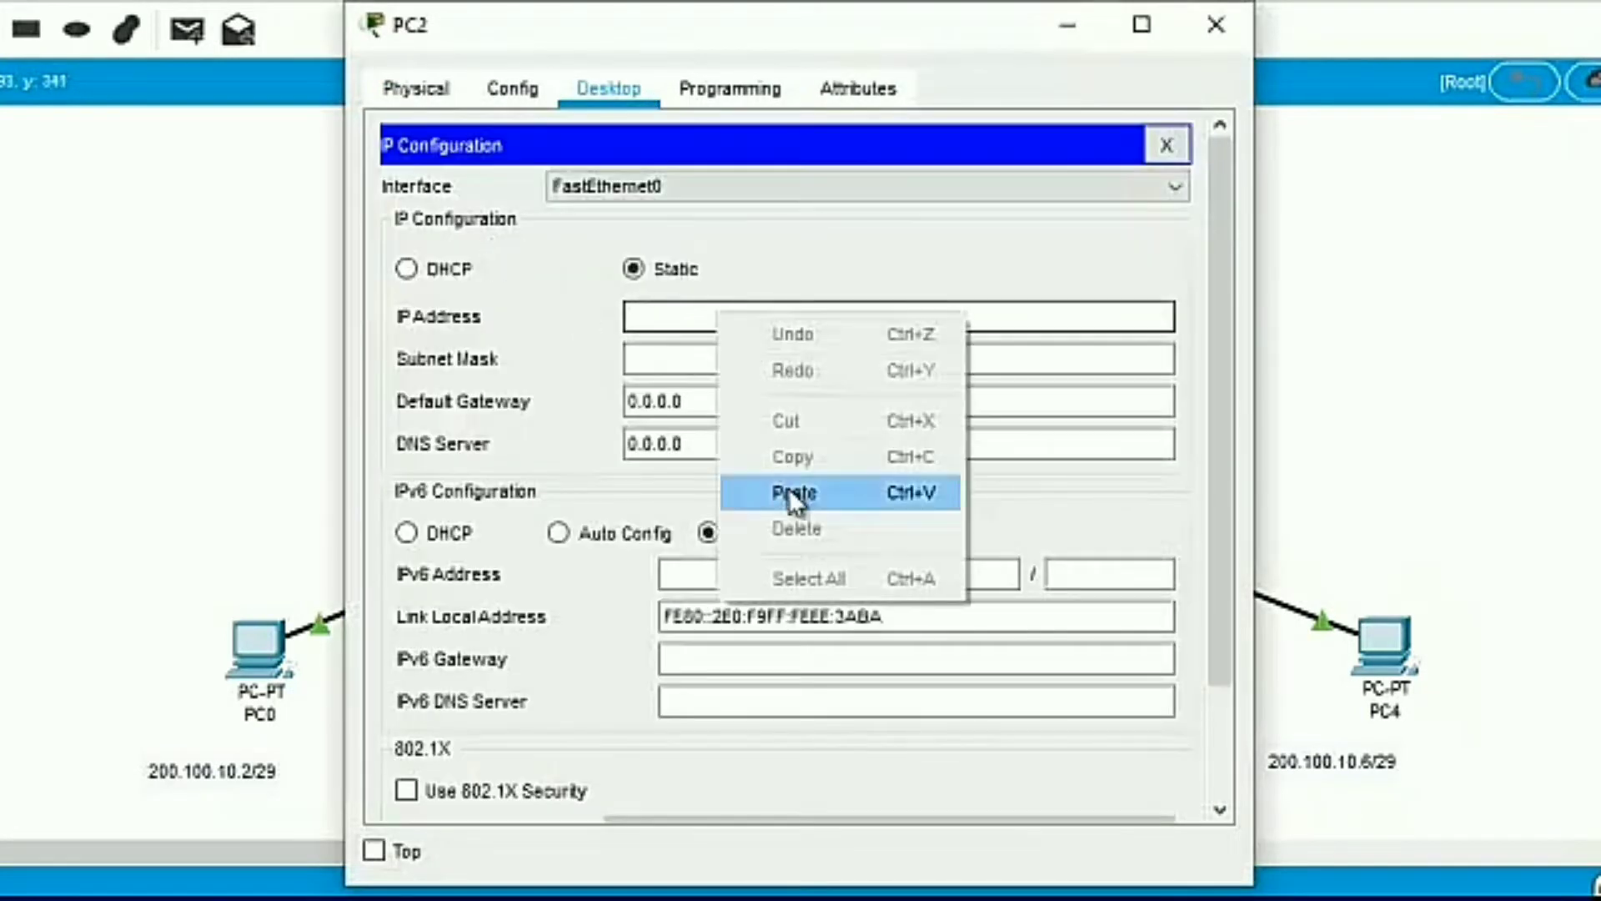
left_click(790, 490)
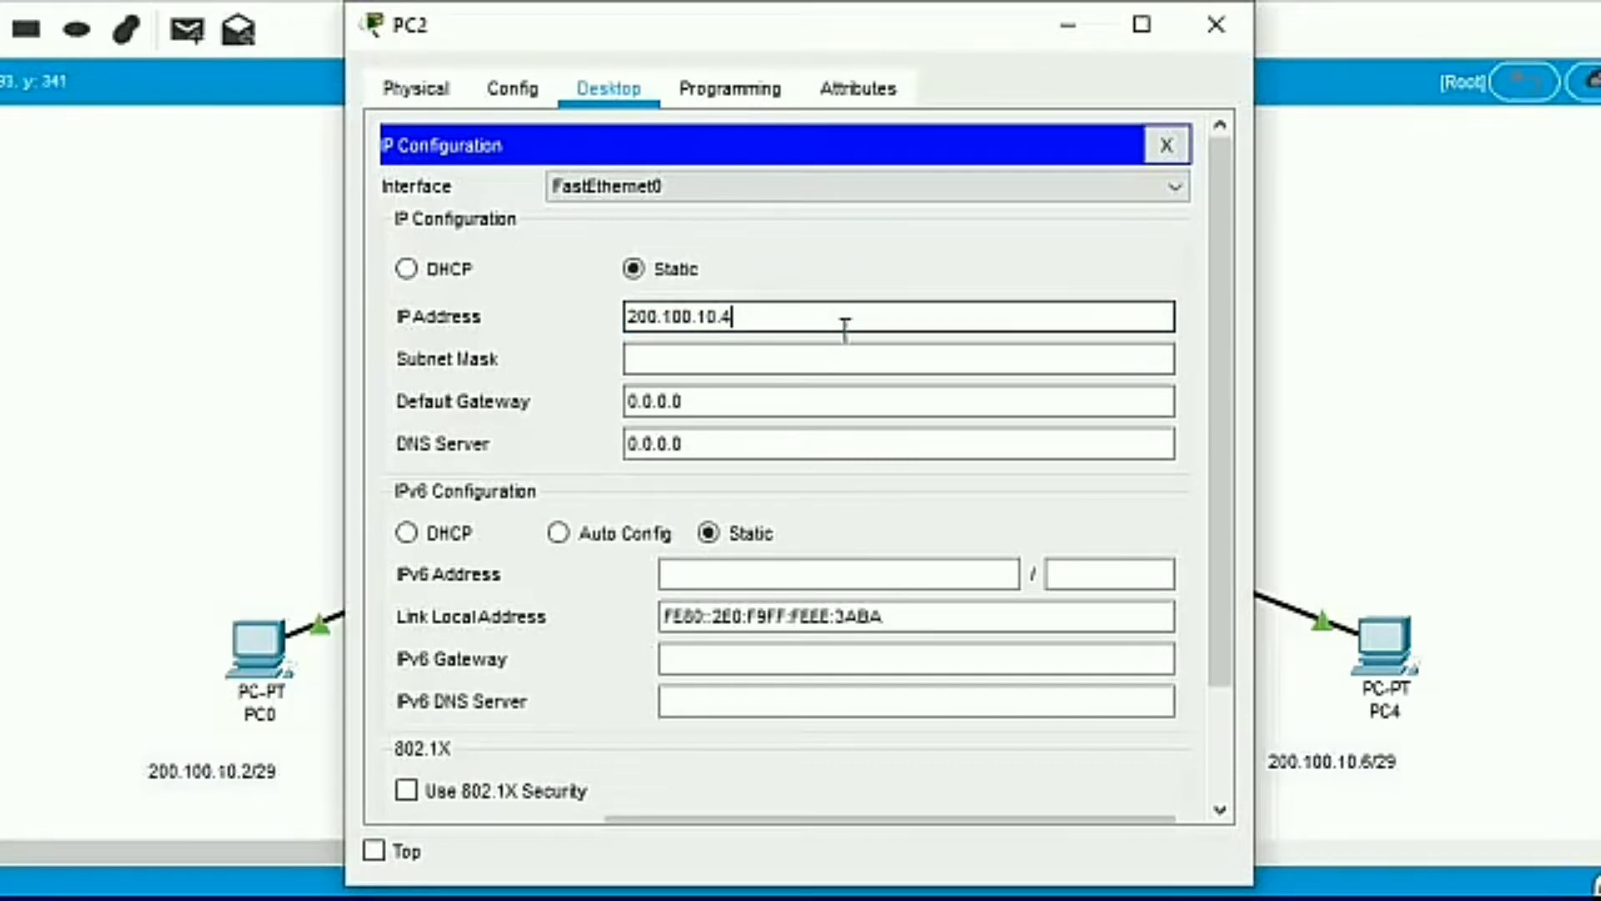
left_click(845, 352)
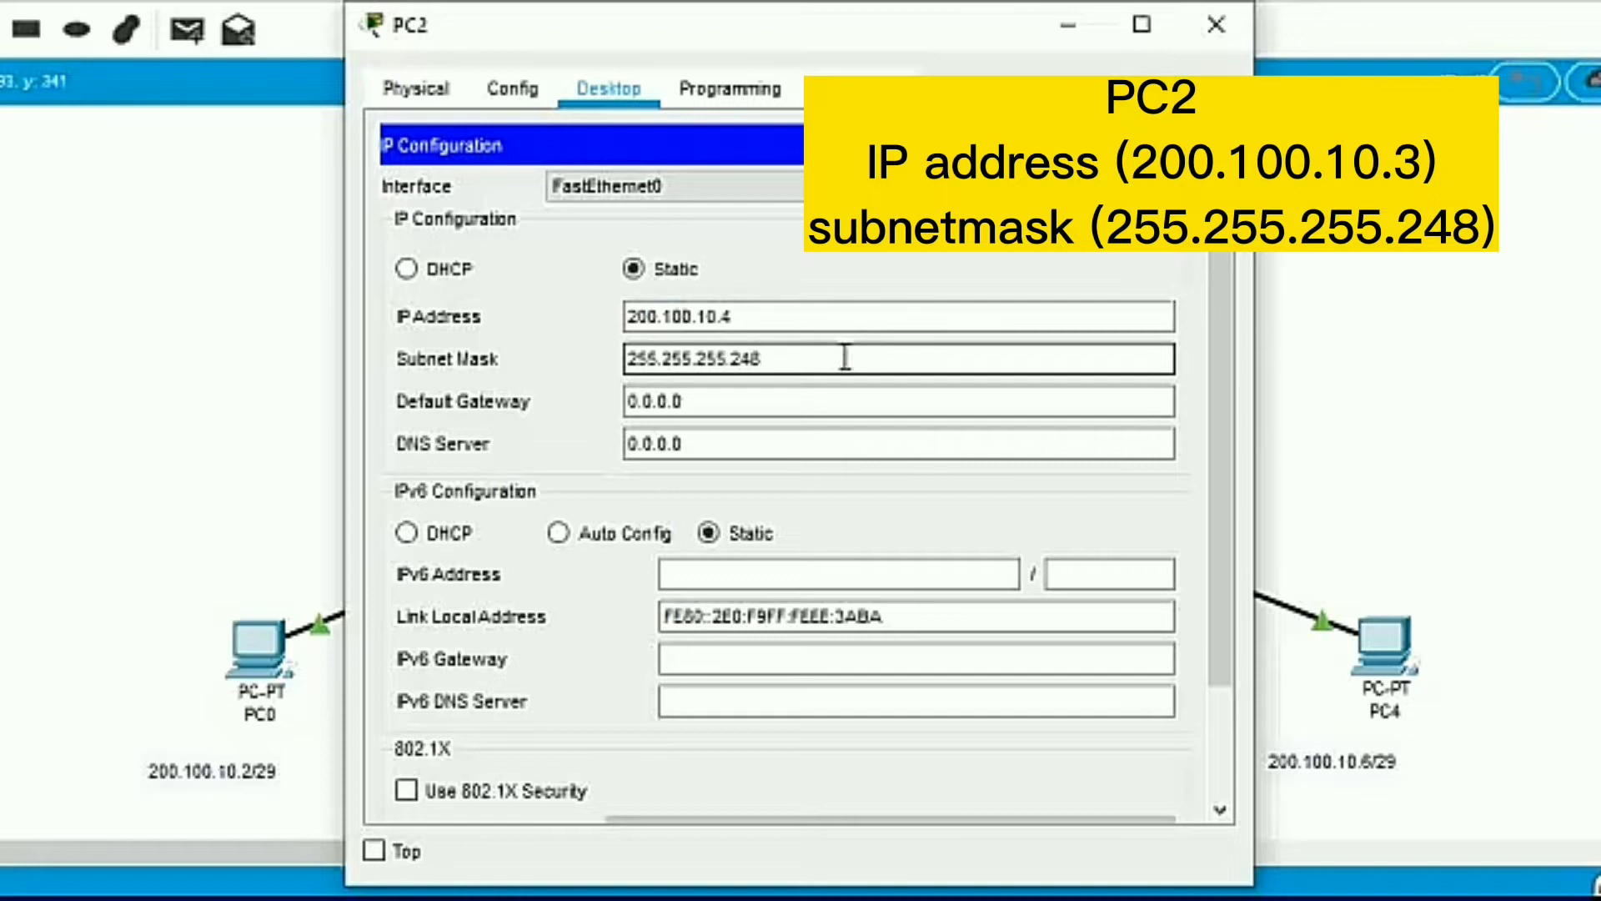
left_click(1233, 42)
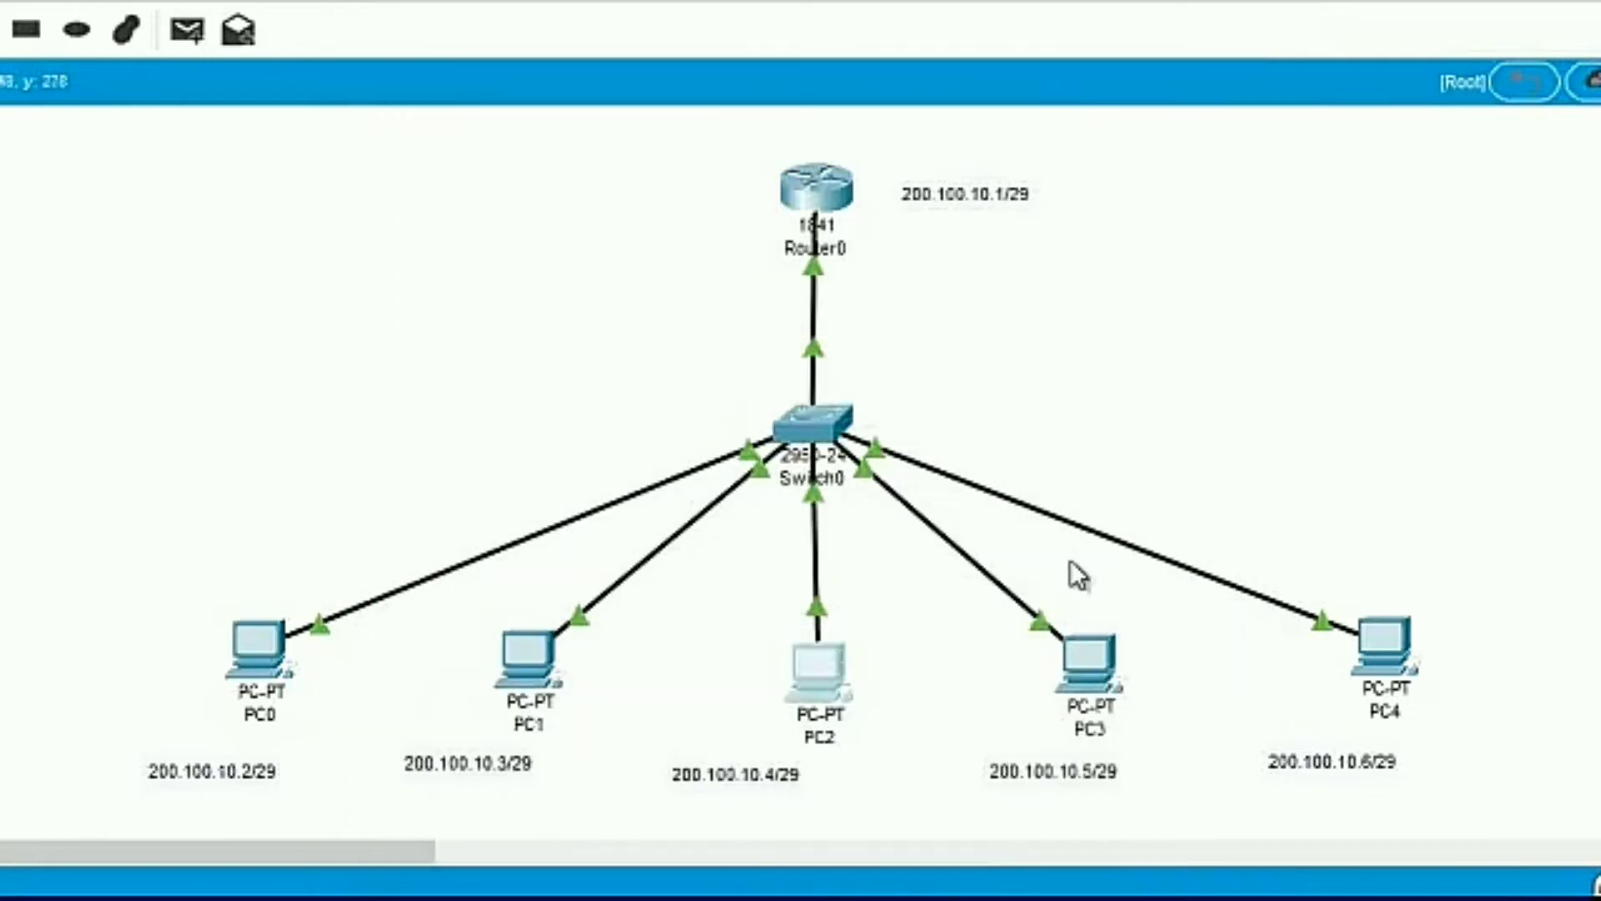
Give PC3 the IP address 200.100.10.5 with subnet mask 255.255.255.248, reusing the copied address, then close its window
left_click(1087, 663)
left_click(621, 87)
left_click(529, 200)
left_click(680, 313)
right_click(696, 319)
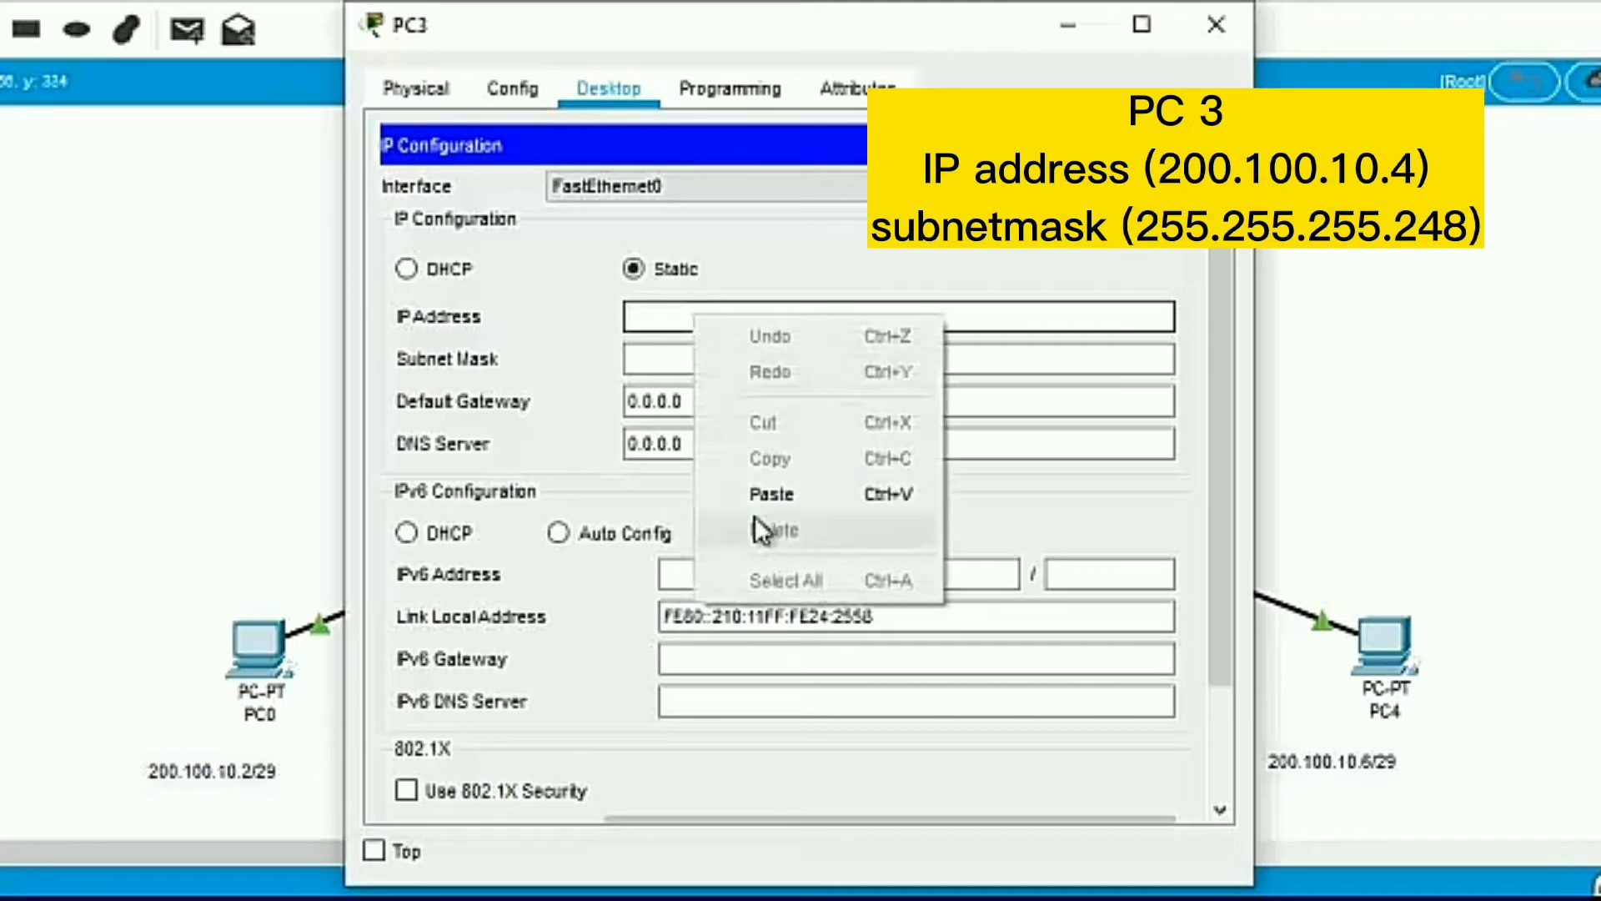
left_click(772, 494)
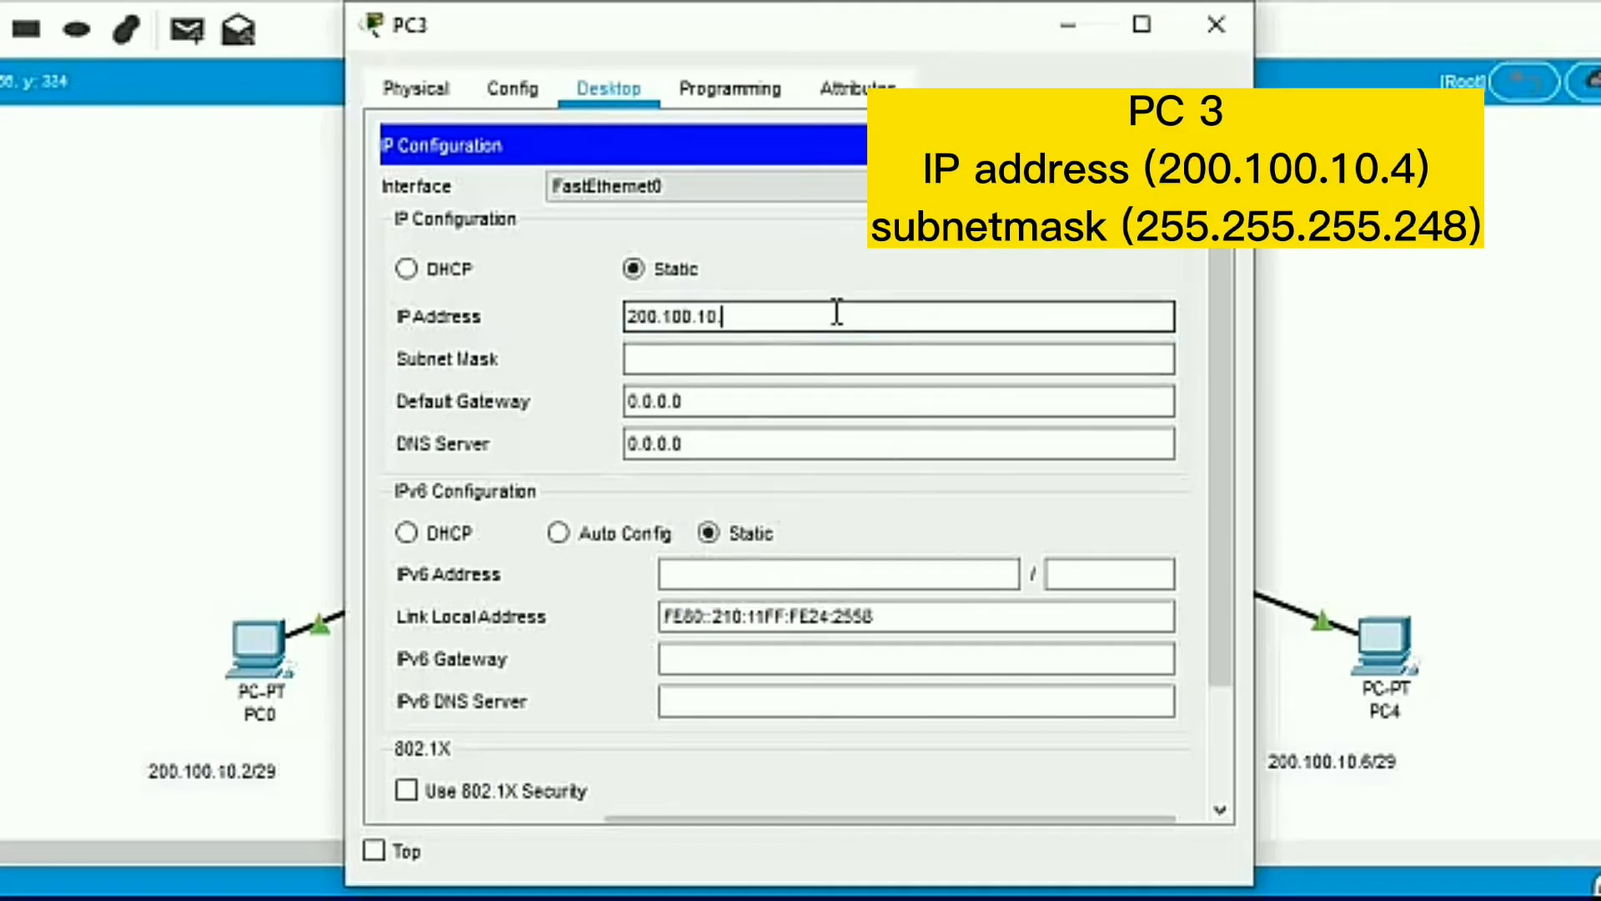
left_click(875, 357)
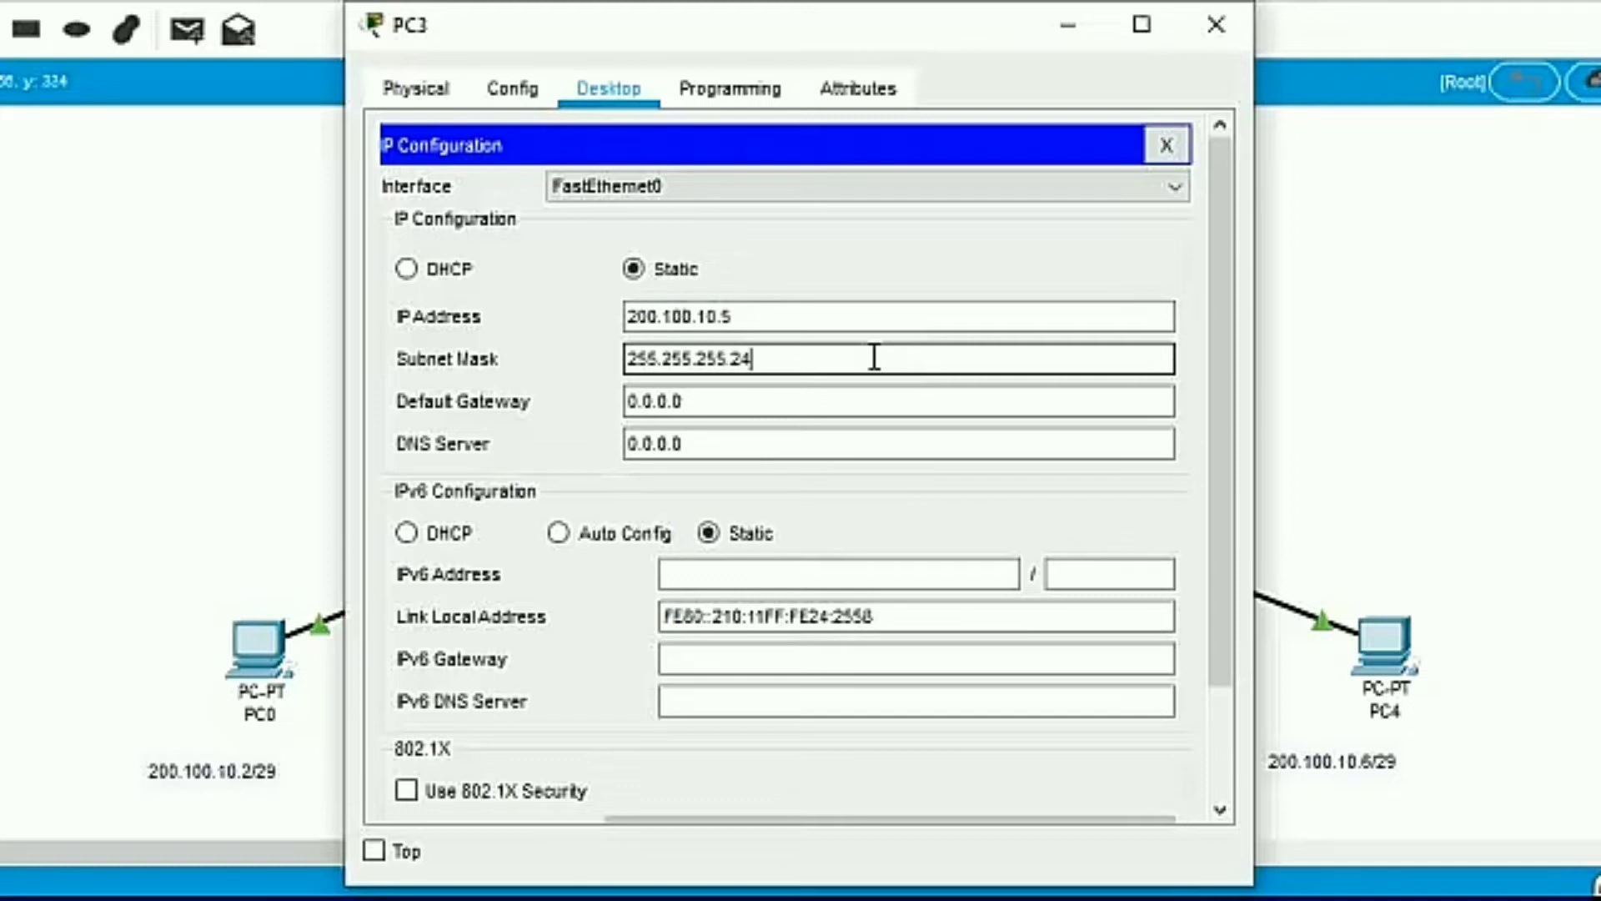
left_click(1232, 19)
Paste the copied address into PC4's IP configuration and change it to 200.100.10.6
left_click(1379, 651)
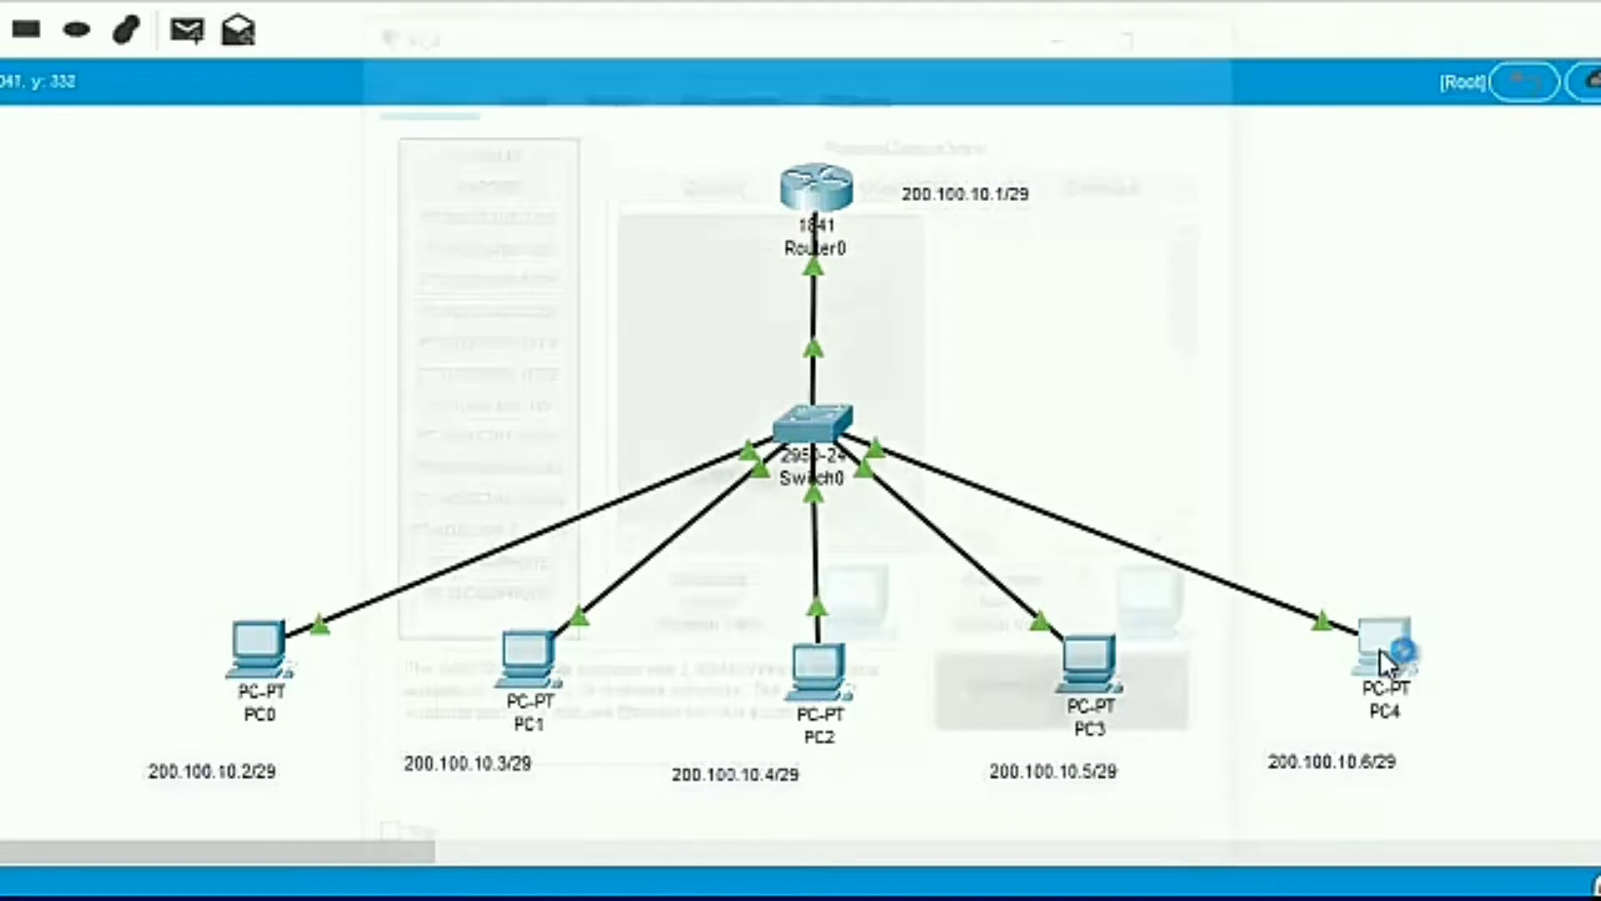
left_click(624, 92)
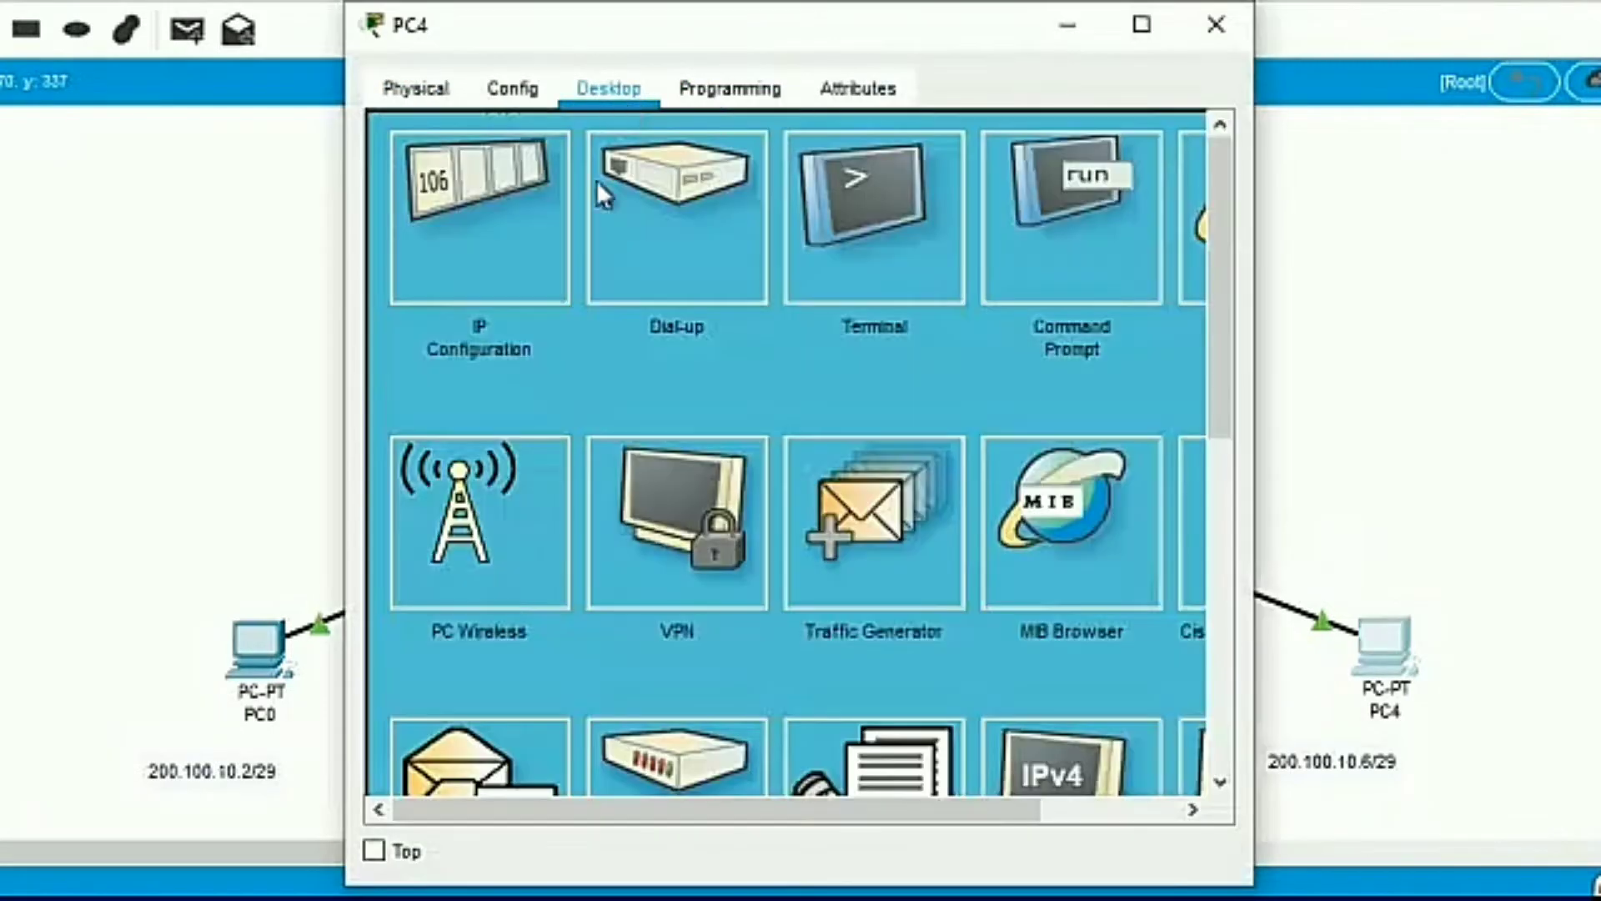
left_click(492, 228)
left_click(693, 317)
right_click(697, 321)
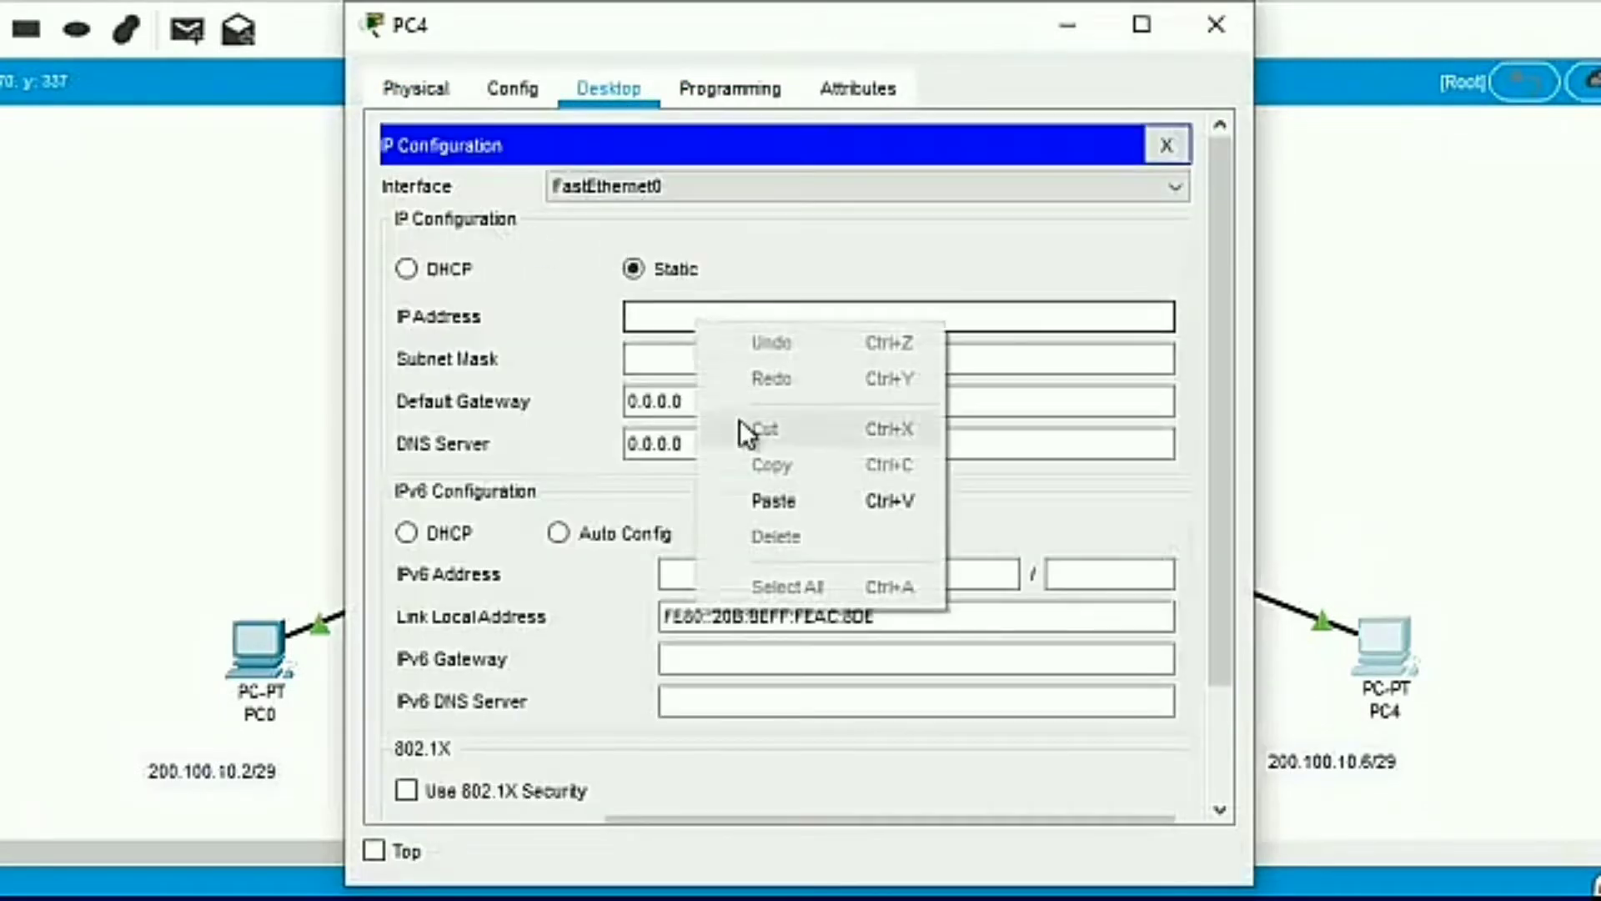
left_click(753, 501)
type("6")
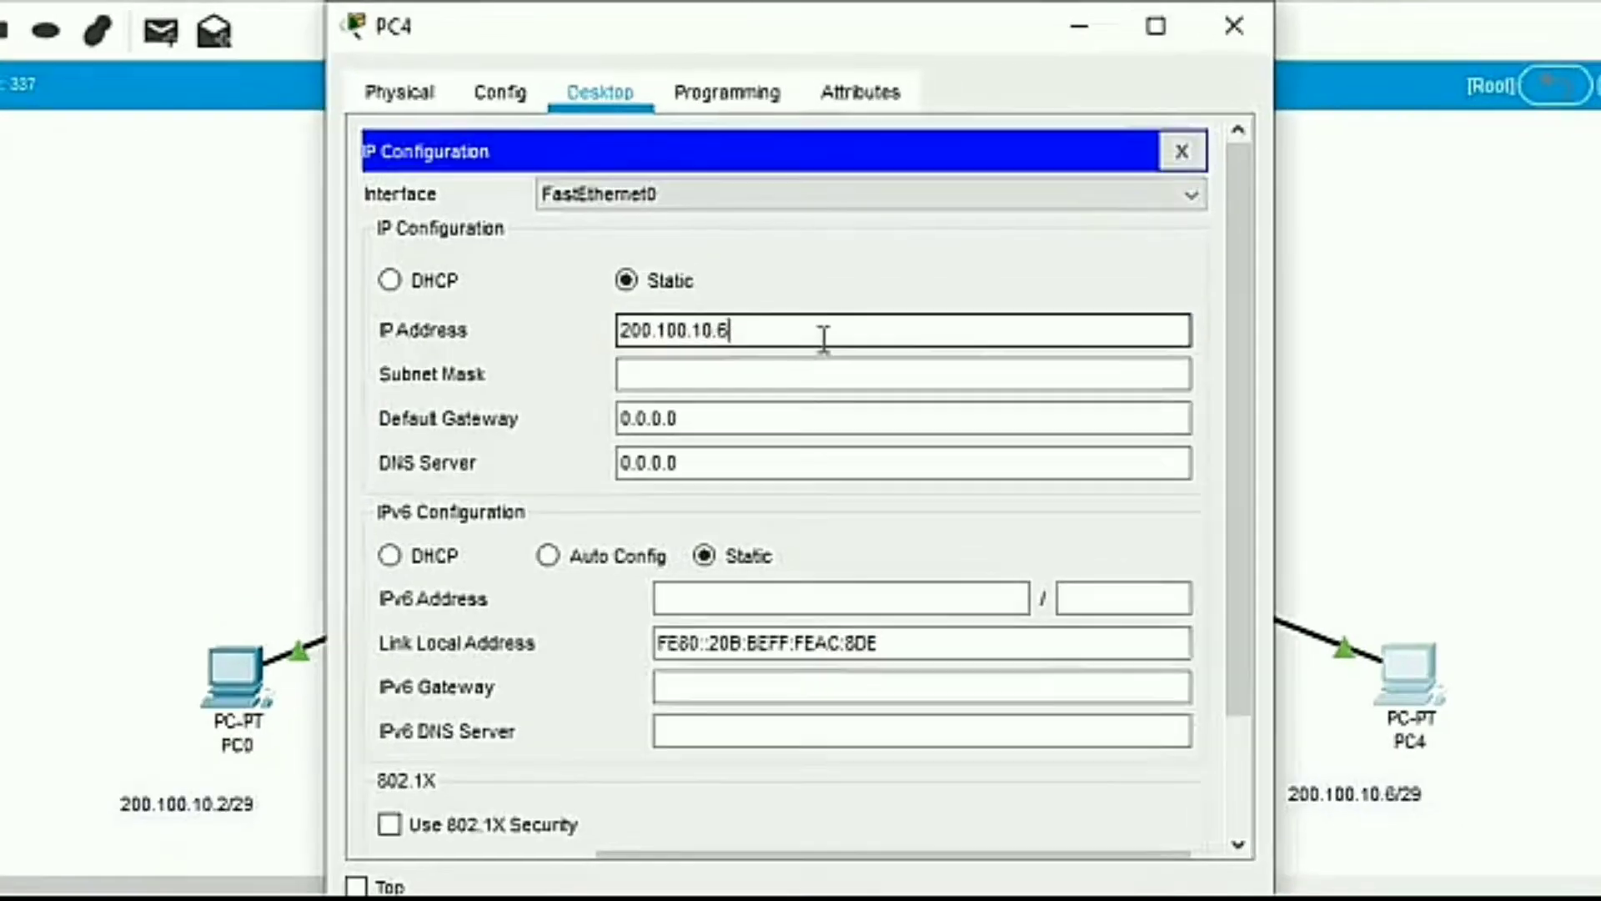
Set PC4's subnet mask to 255.255.255.248 and close its window
left_click(805, 362)
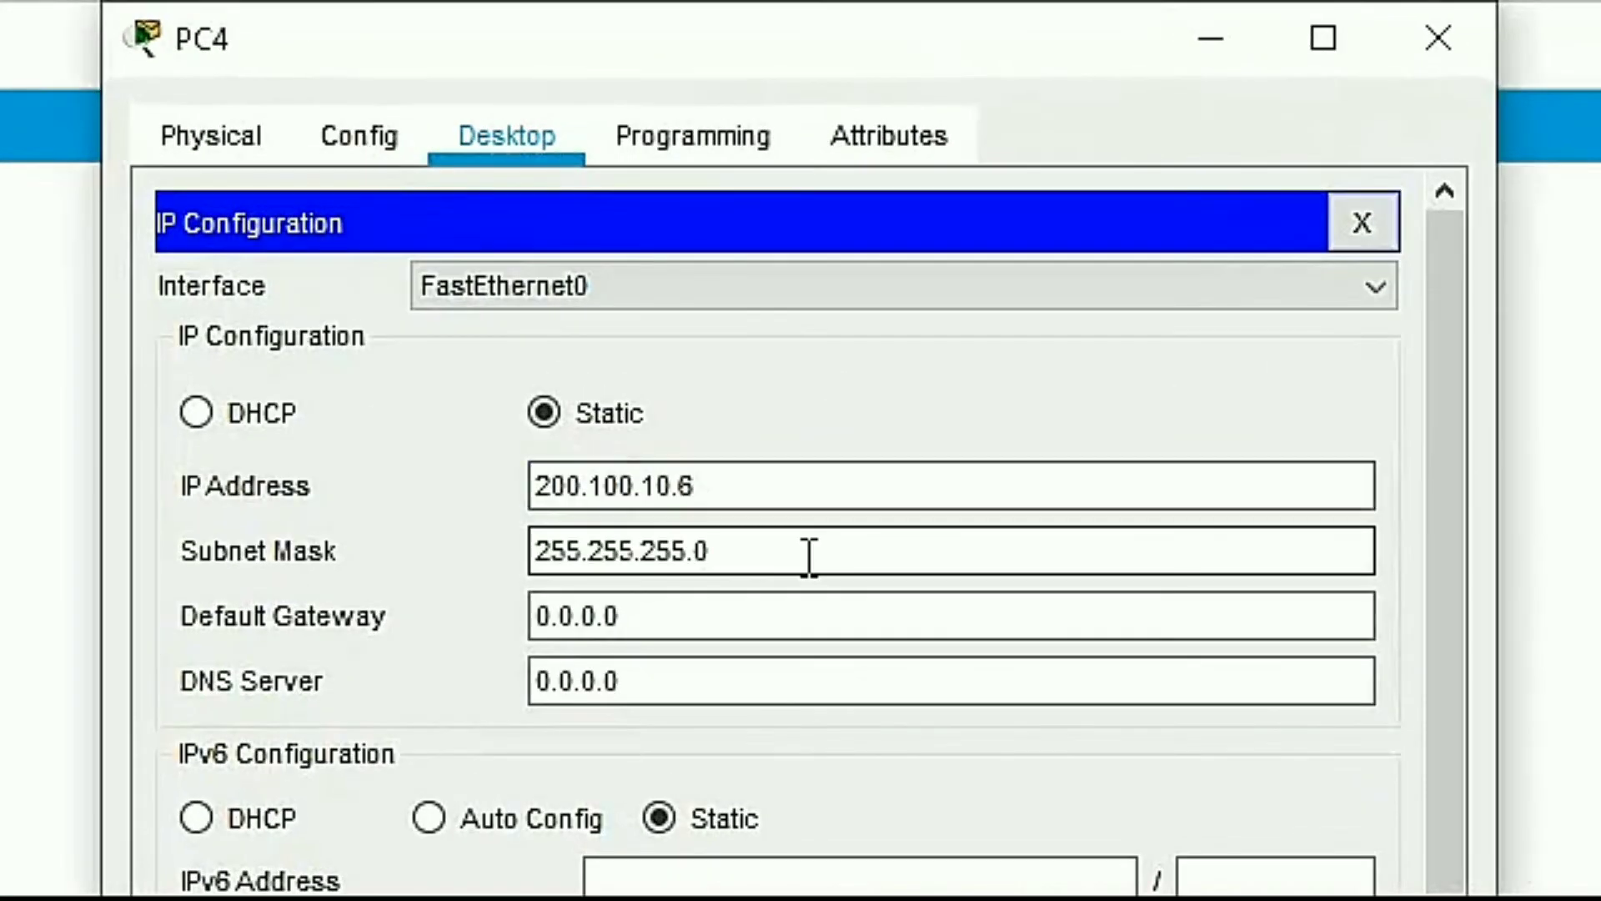
key("BackSpace")
type("248")
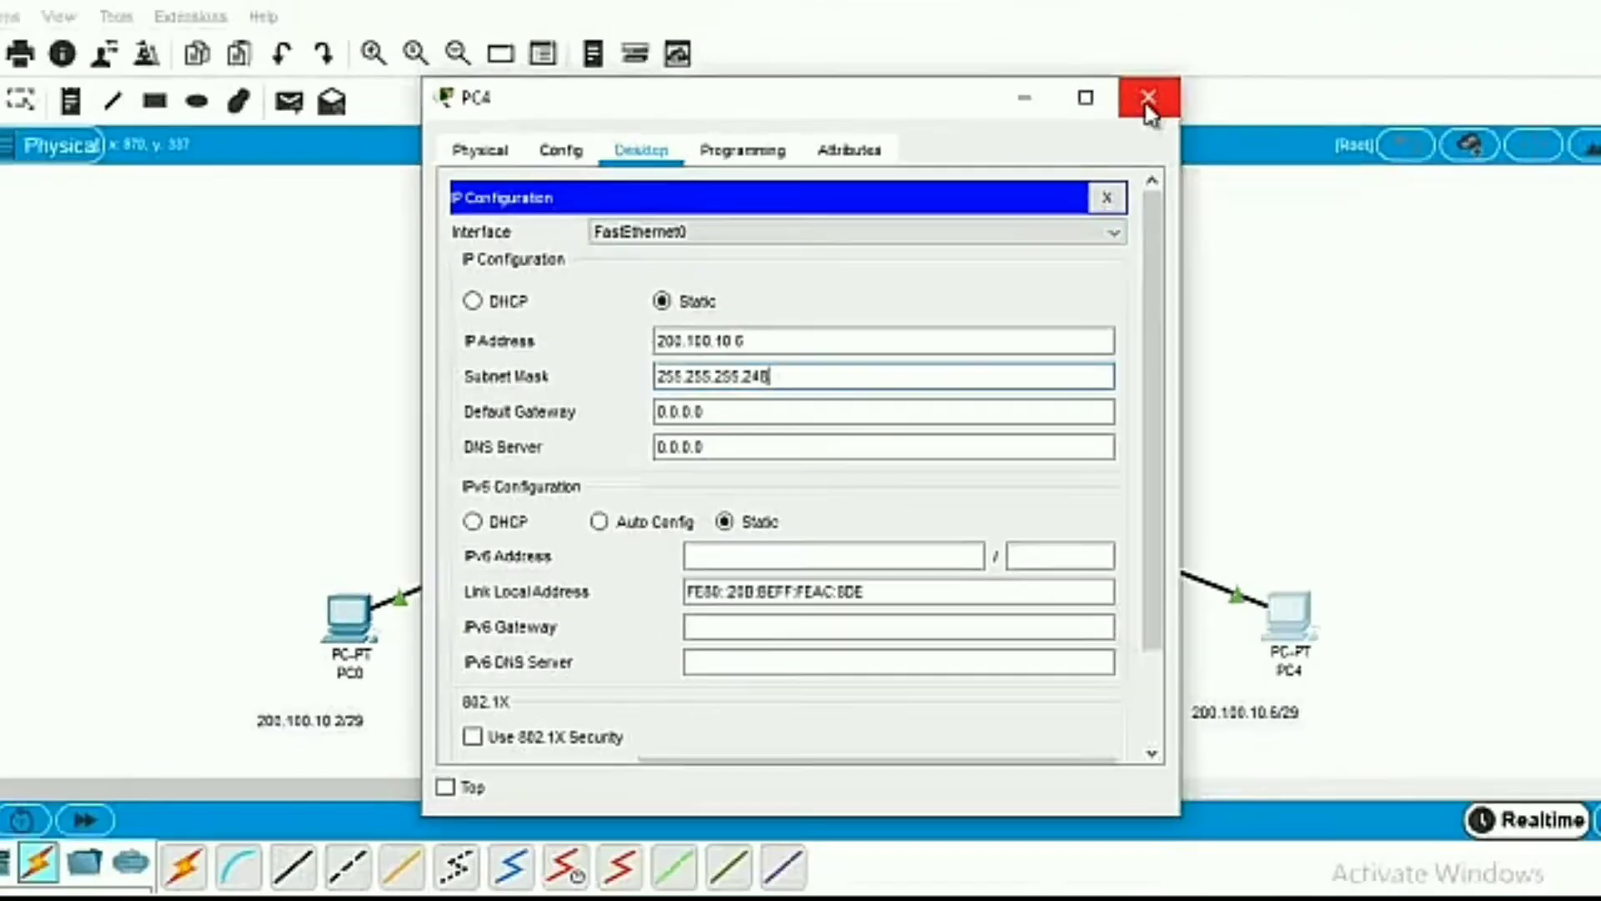
left_click(1148, 99)
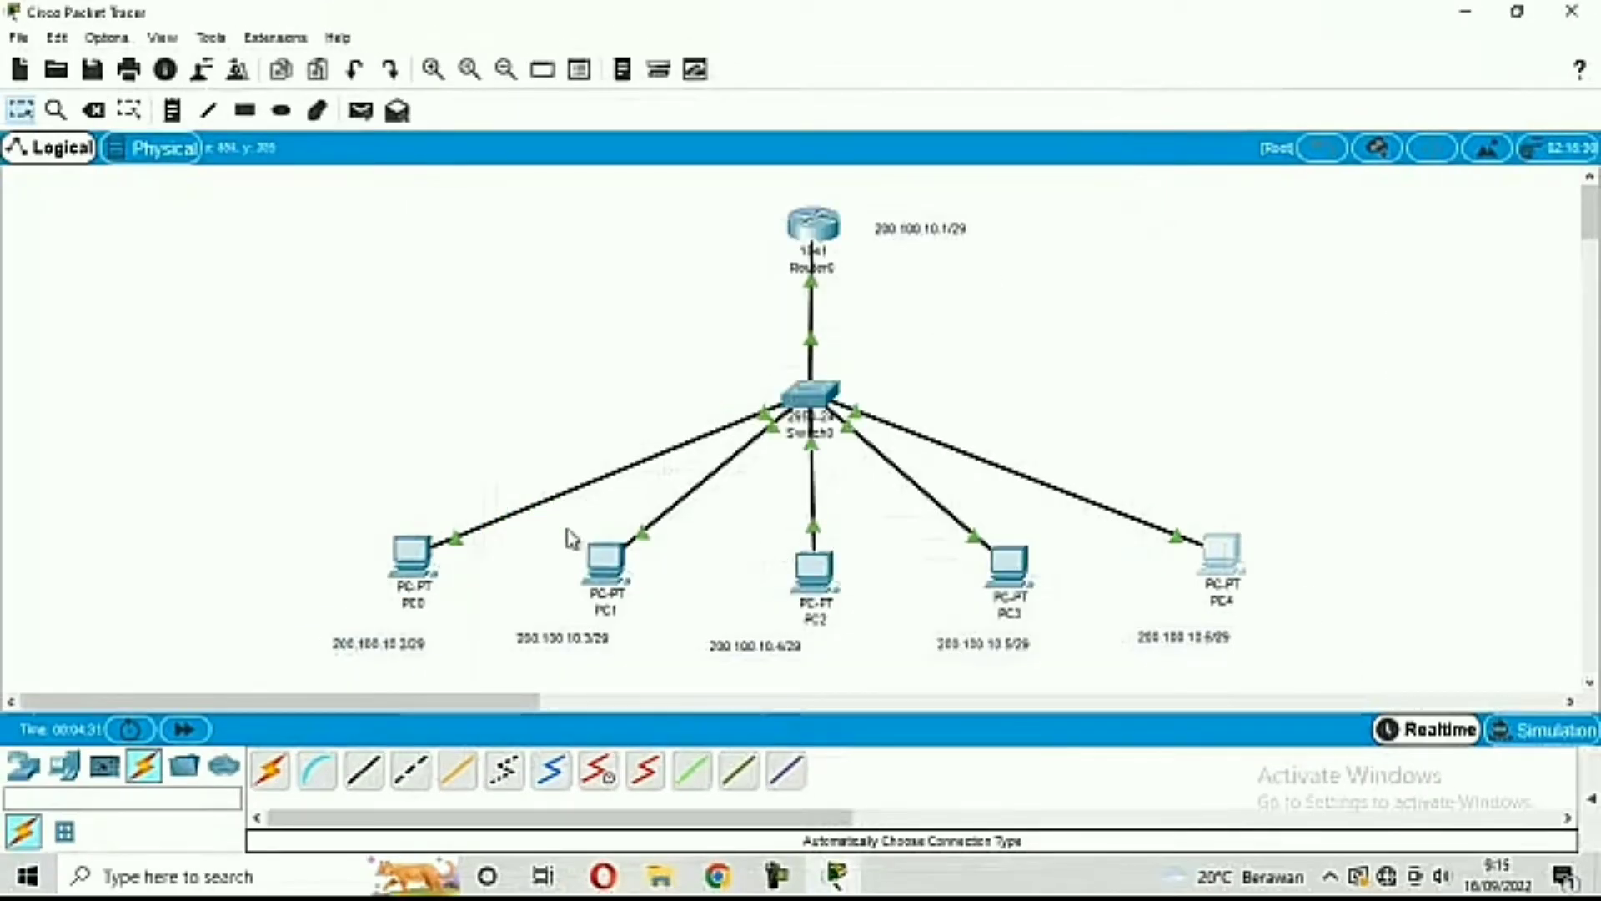
Test the connection from PC0 to the router by running ping 200.100.10.1 in PC0's Command Prompt
left_click(409, 554)
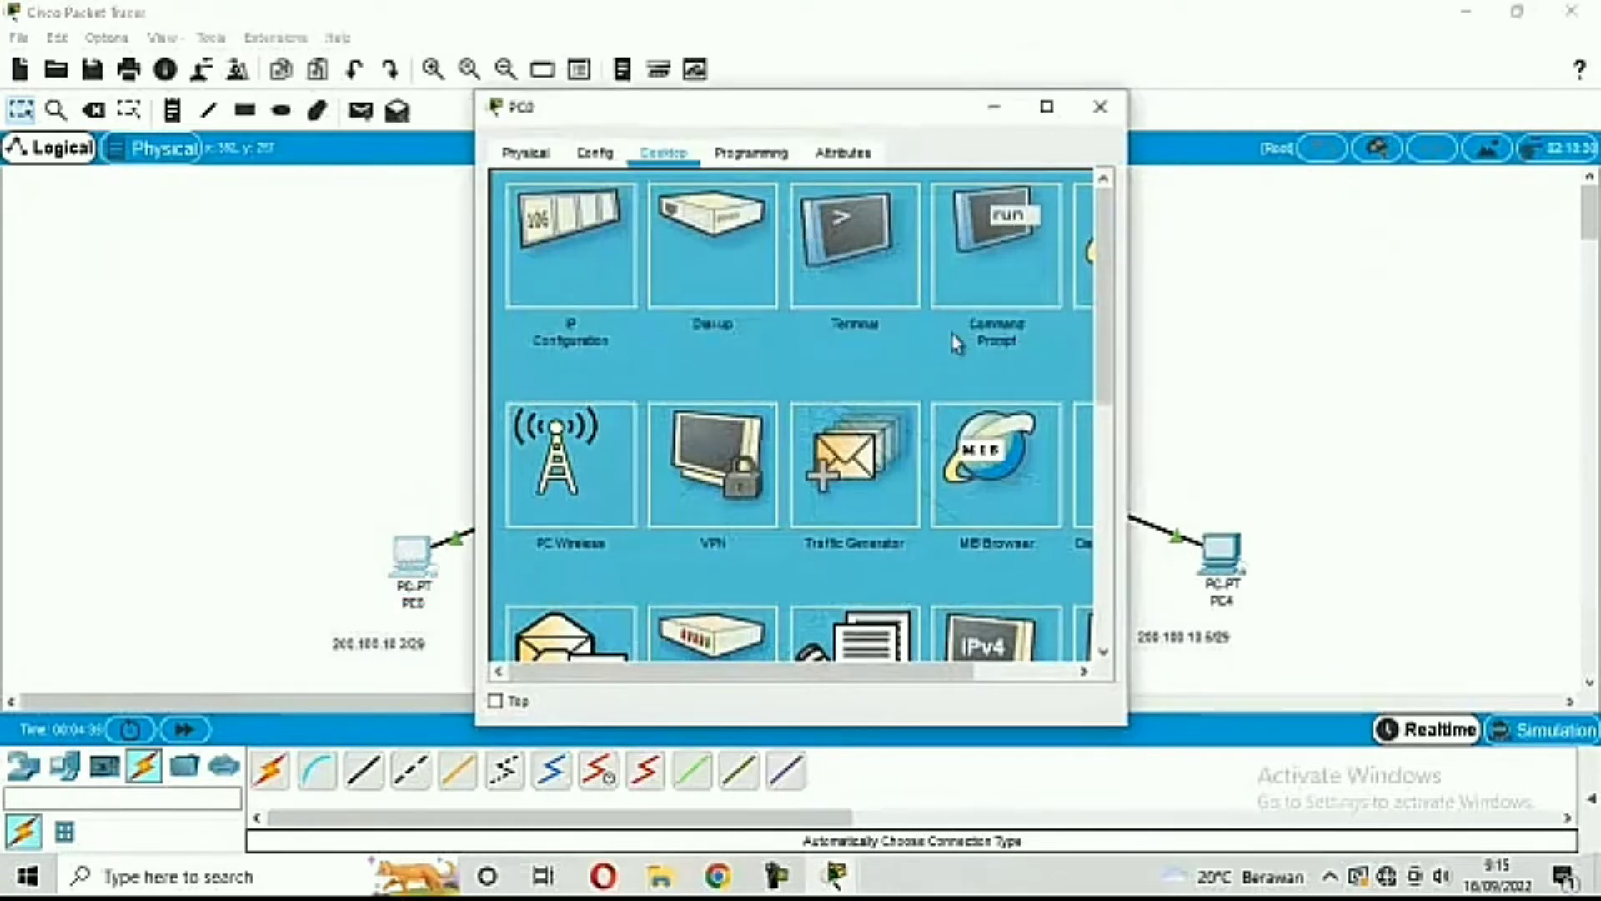
left_click(1001, 265)
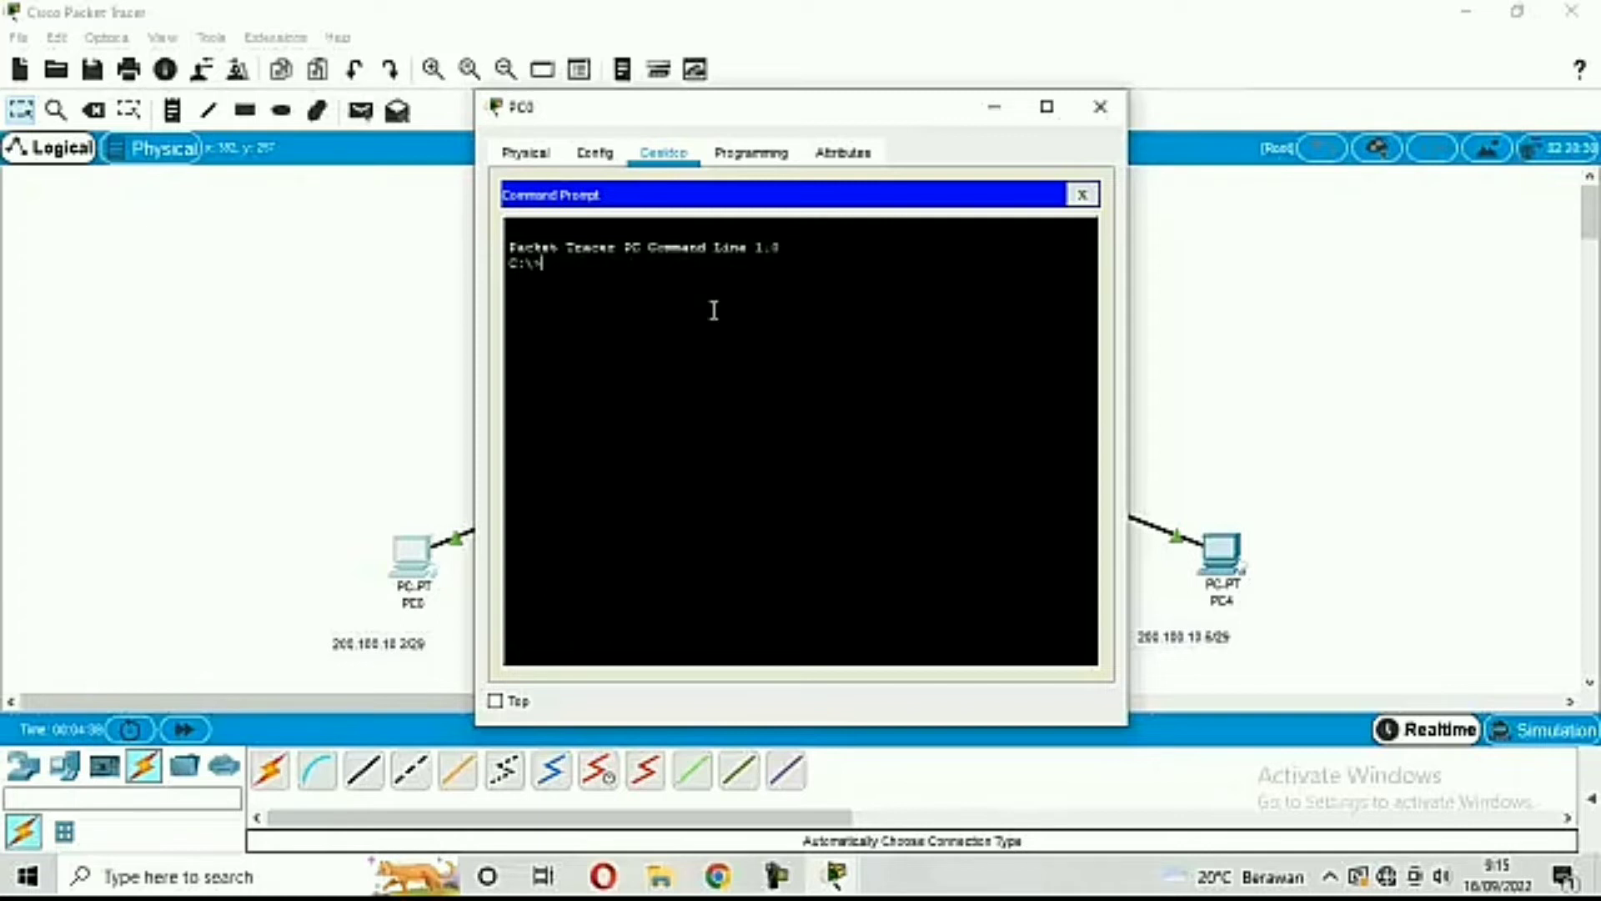
type("PI")
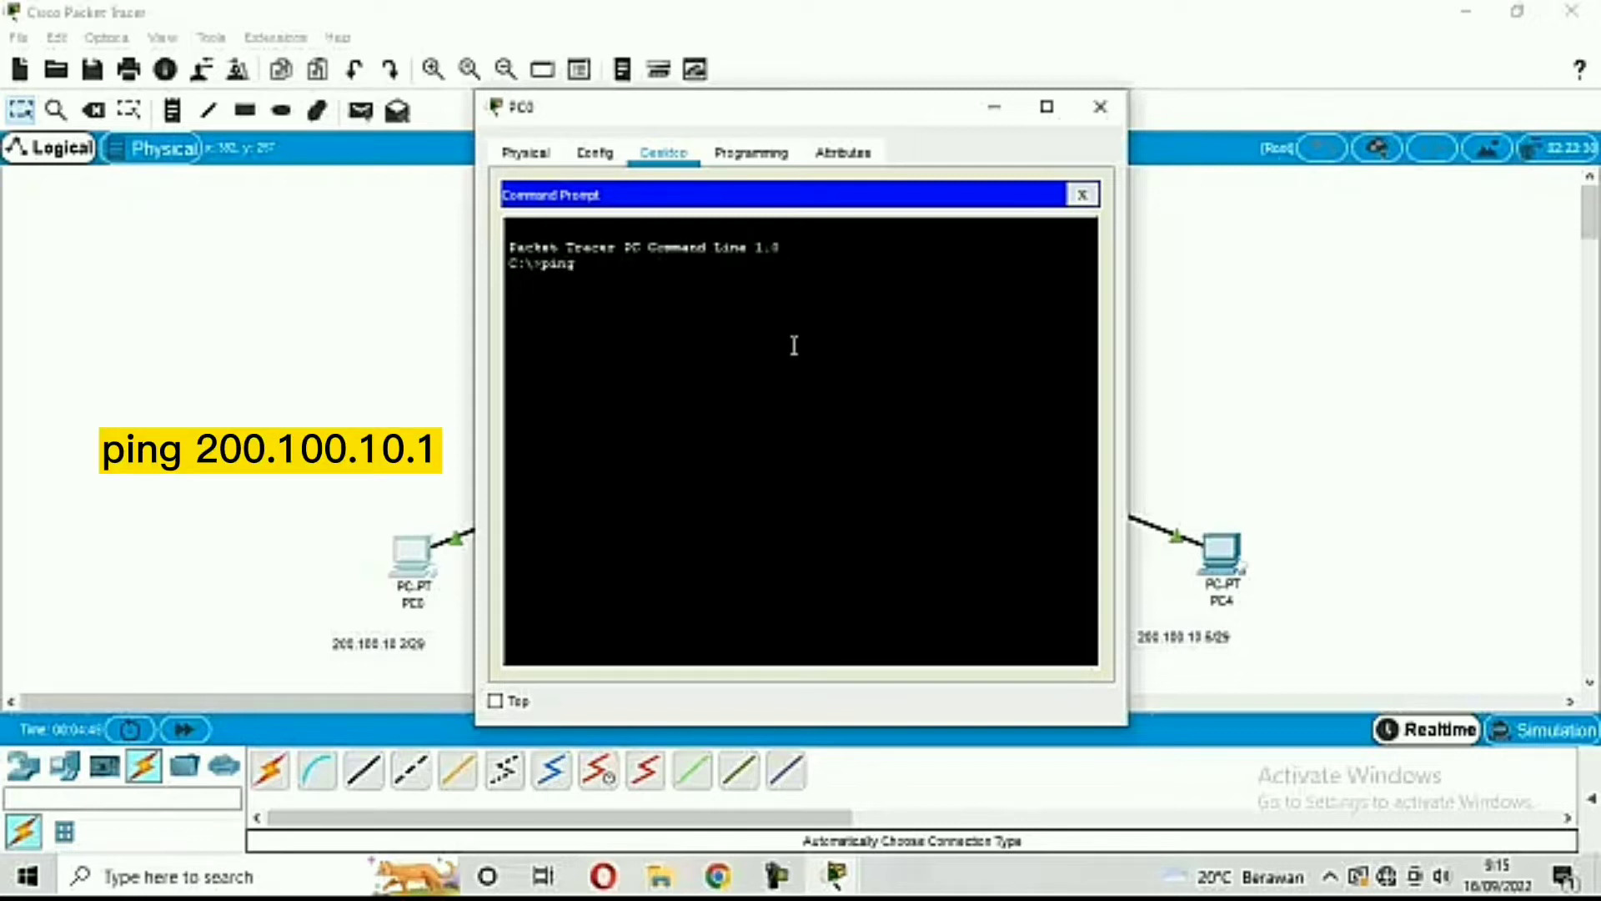
type("ng 200.100.10.1")
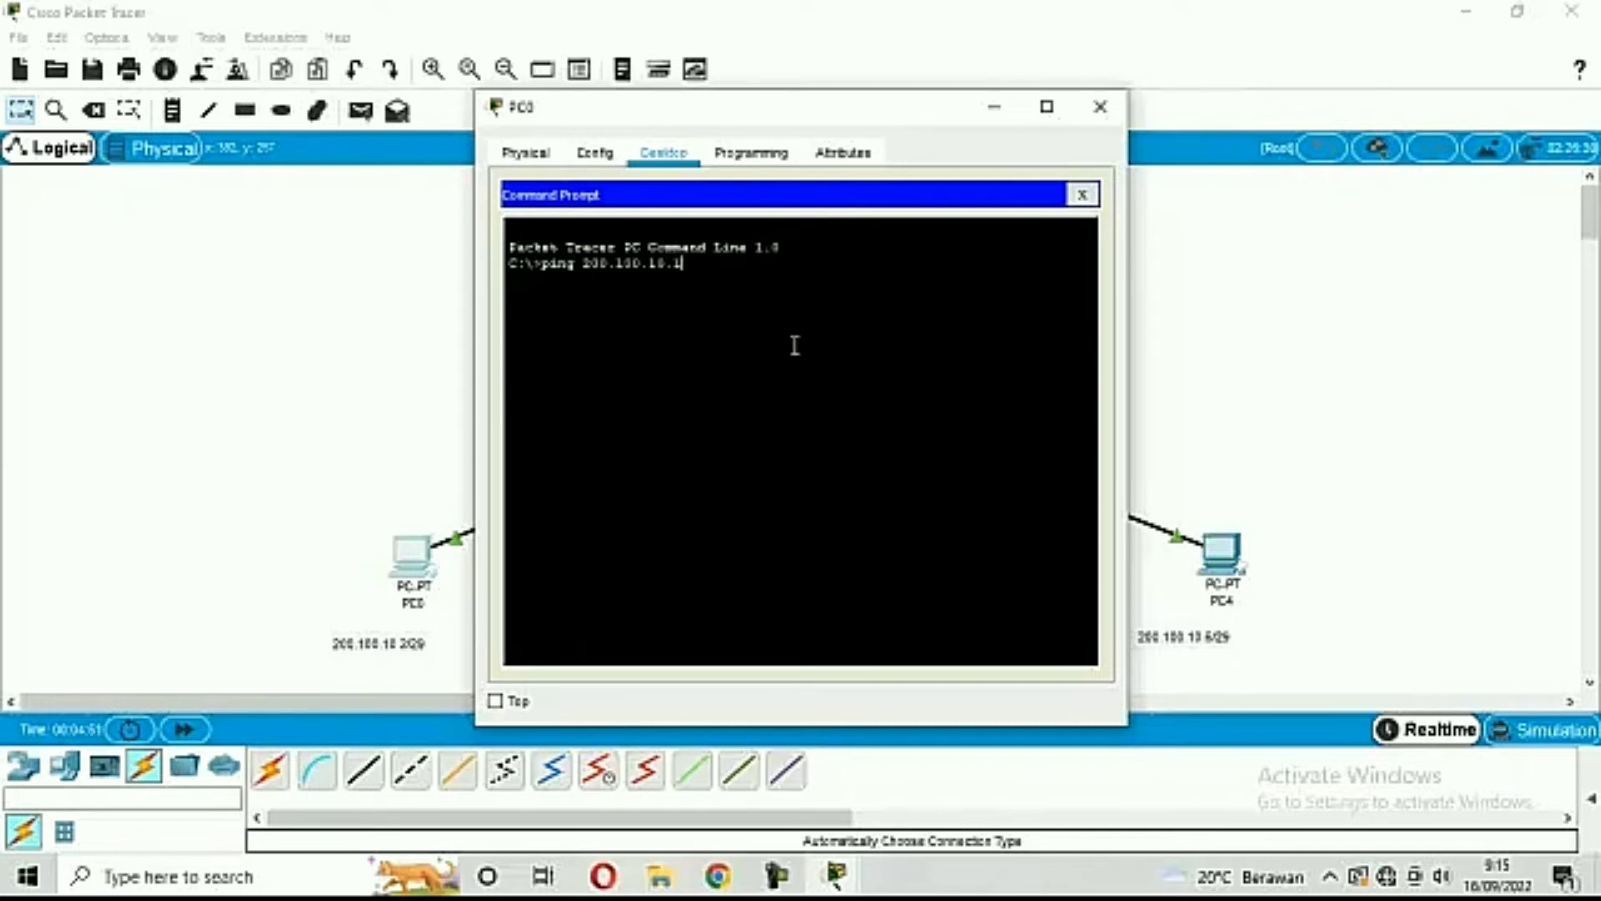
key("Return")
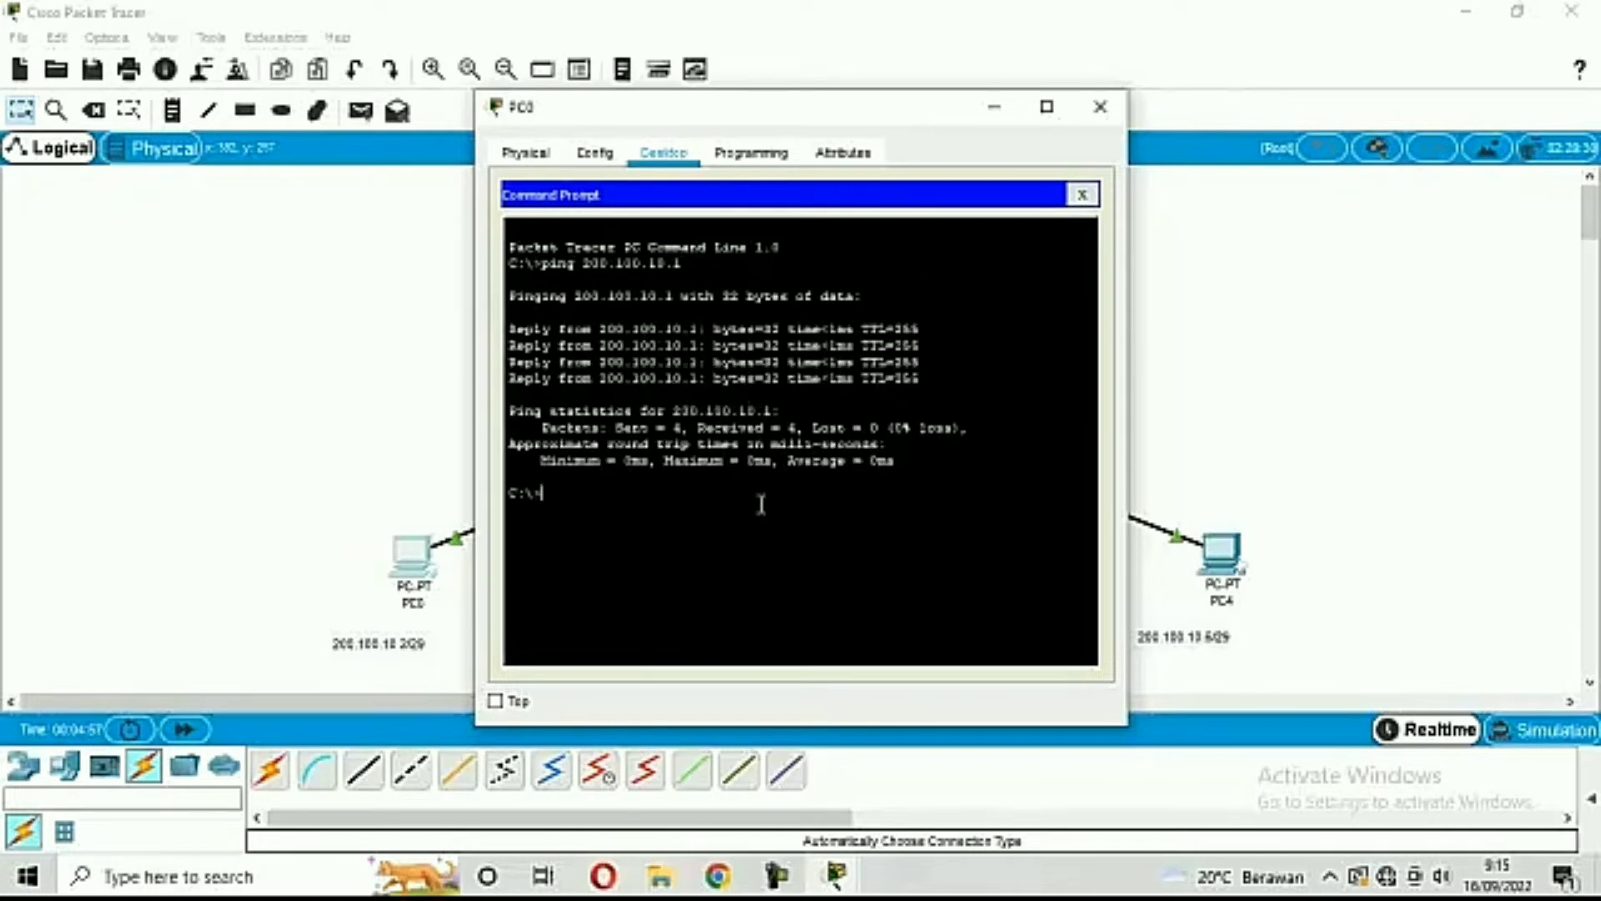
Copy the previous ping command in PC0's Command Prompt, paste it at the new prompt and run it as ping 200.100.10.2
left_click_drag(684, 264, 542, 267)
key("ctrl+c")
right_click(542, 267)
left_click(592, 278)
left_click(565, 495)
right_click(567, 498)
left_click(588, 526)
key("BackSpace")
type("200.100.10.2")
key("Return")
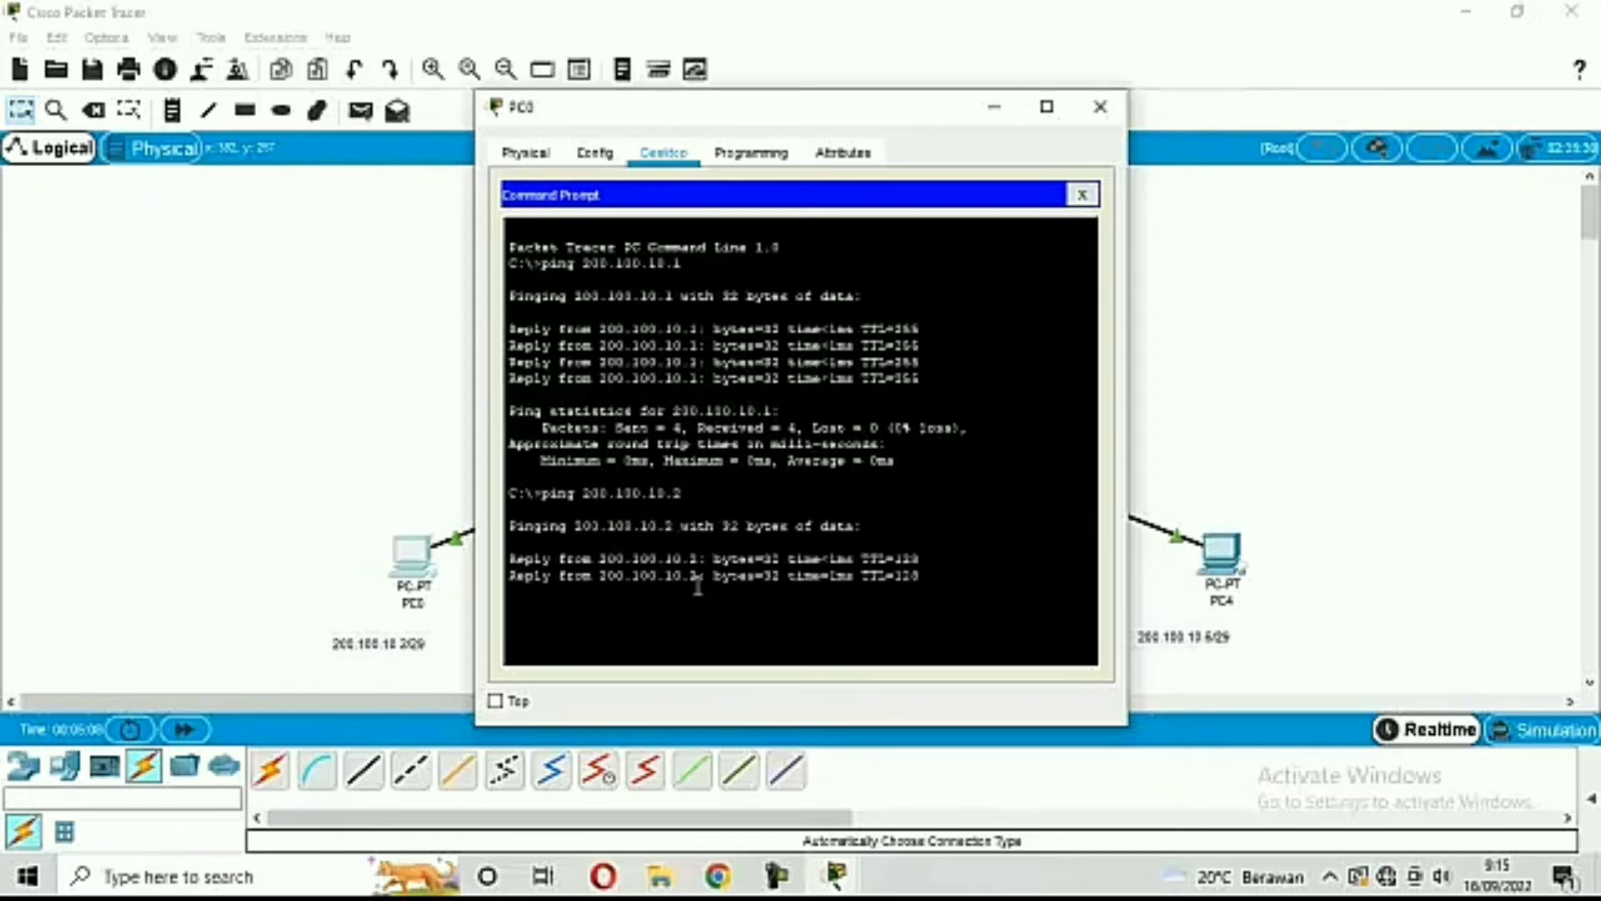
Paste the copied ping command in PC0's Command Prompt and run it as ping 200.100.10.3
right_click(626, 650)
left_click(679, 659)
key("BackSpace")
type("3")
key("Return")
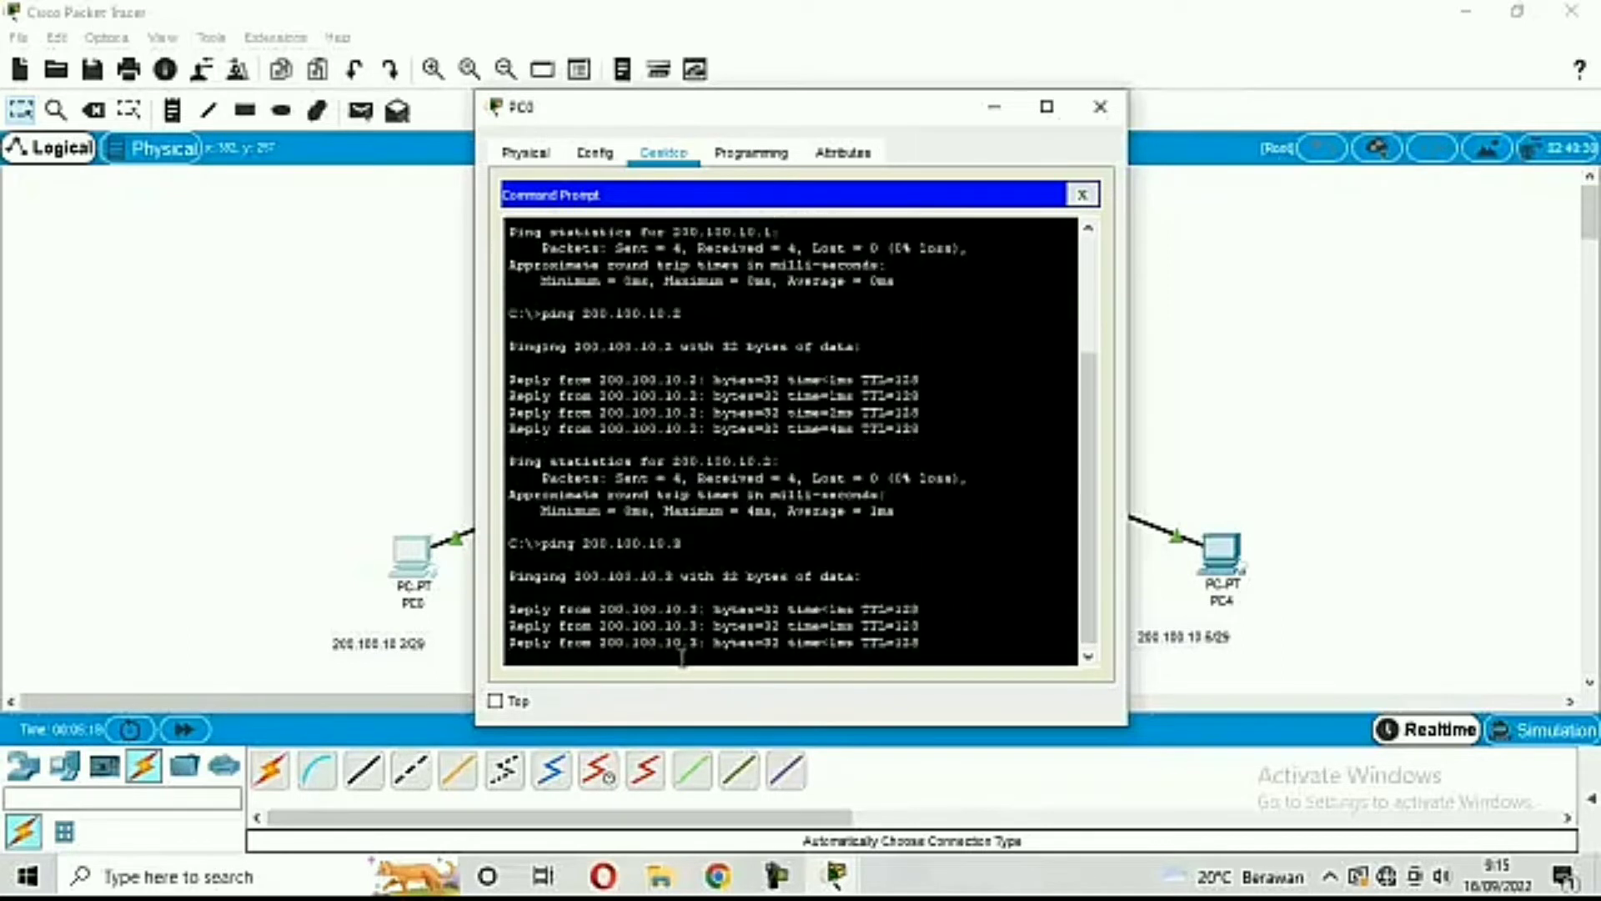
Reuse the pasted ping command in PC0's Command Prompt to test 200.100.10.4
right_click(681, 656)
left_click(719, 689)
key("BackSpace")
type("4")
key("Return")
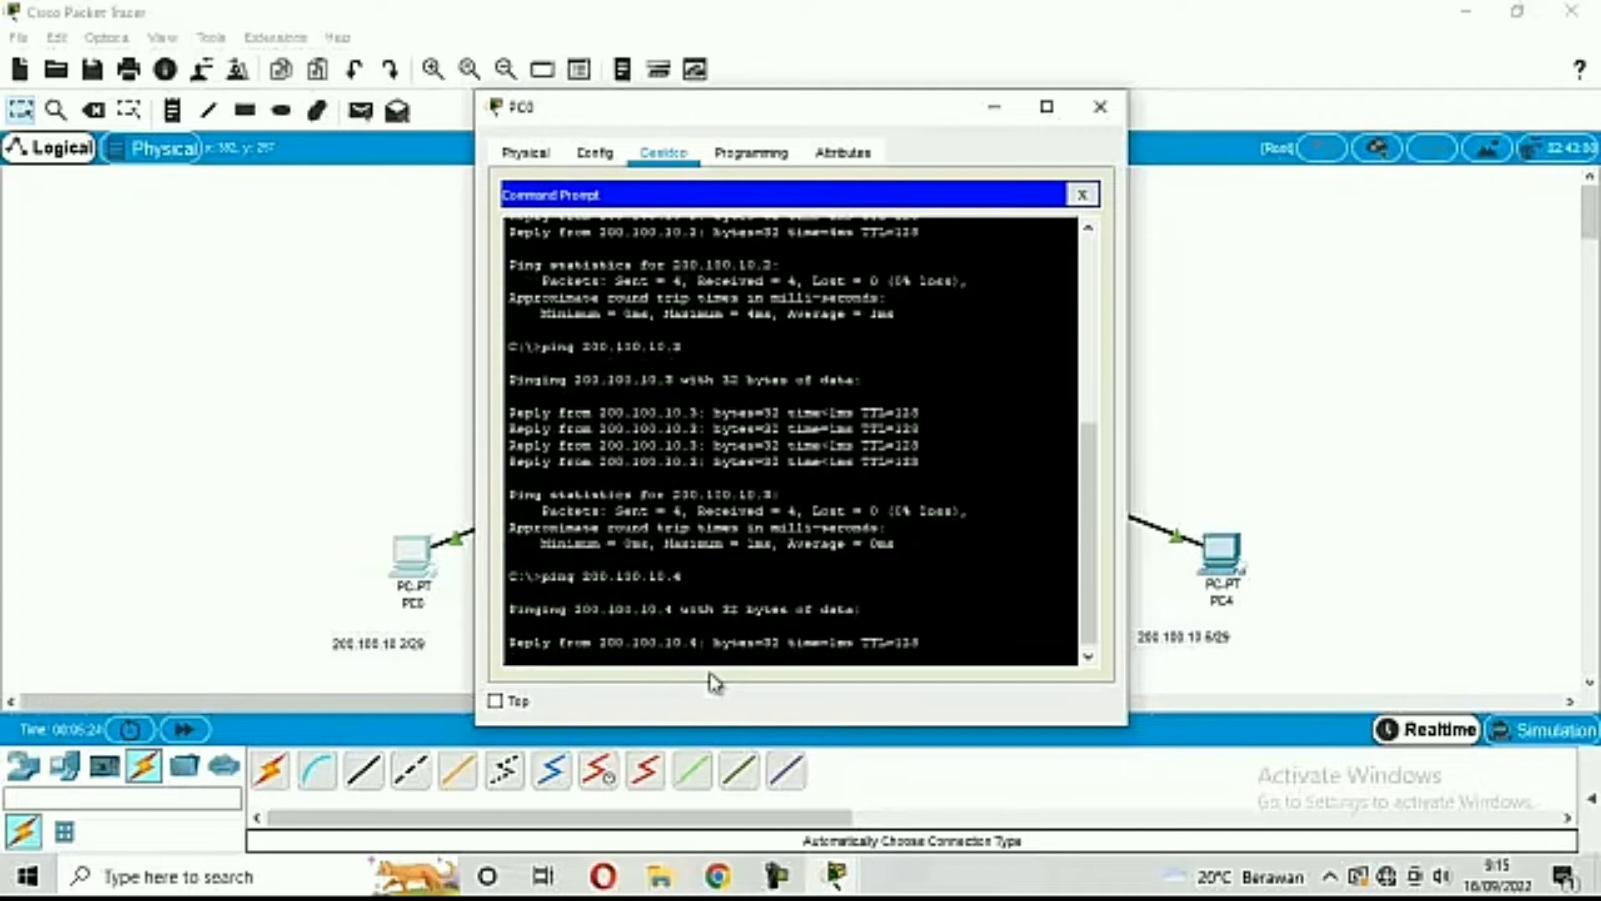
Run ping 200.100.10.5 and ping 200.100.10.6 from PC0's Command Prompt, and close PC0's window
right_click(726, 660)
left_click(746, 691)
key("Return")
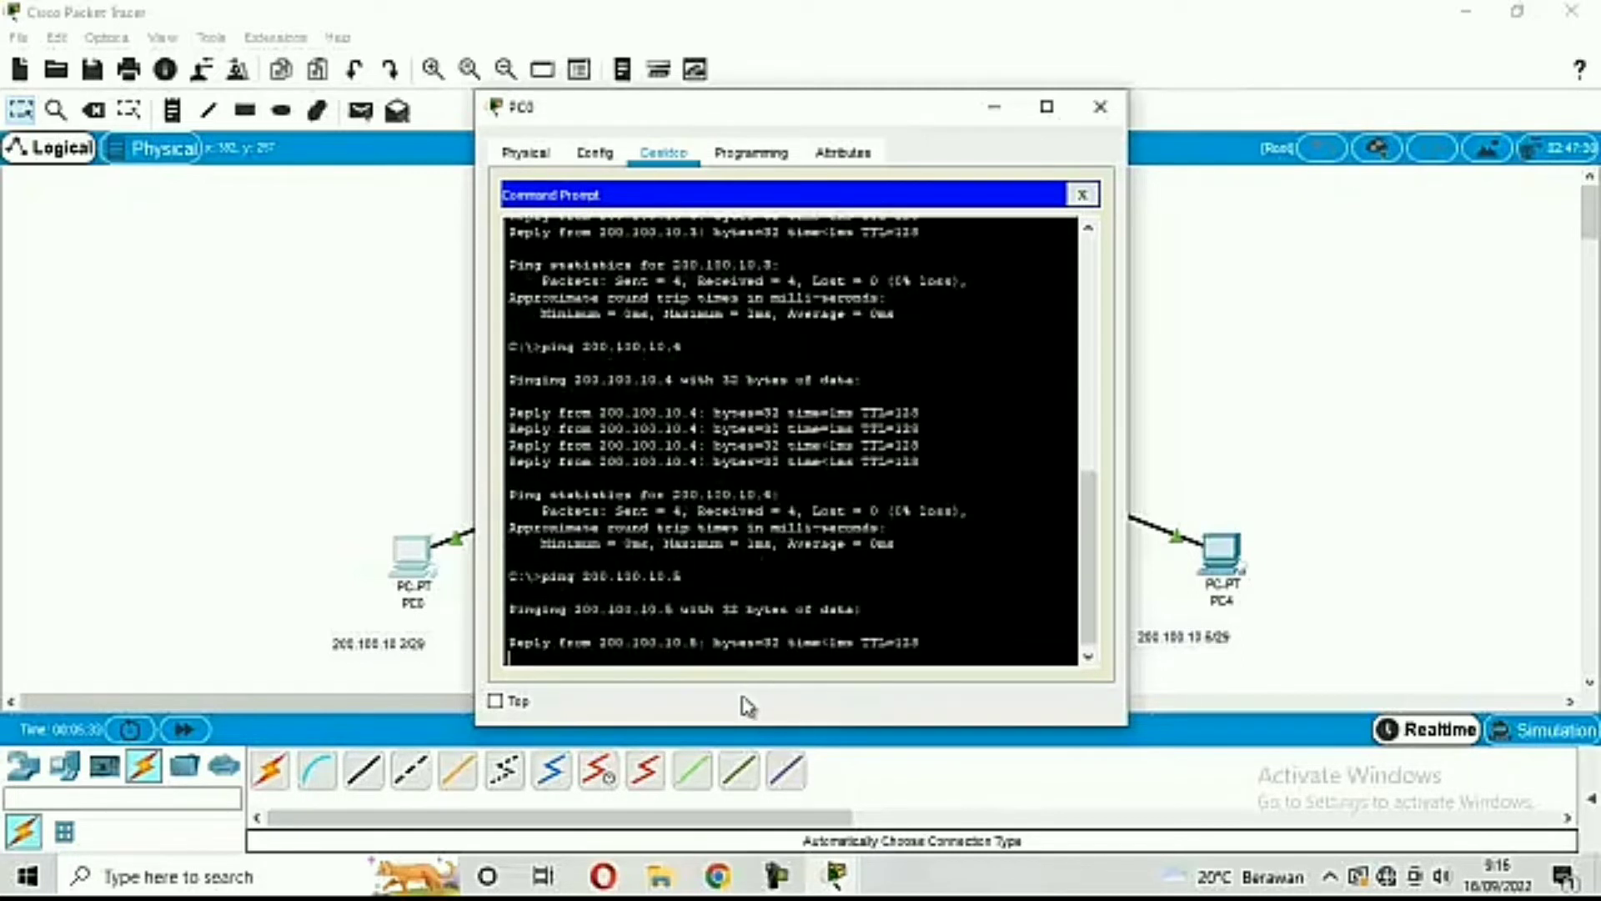
right_click(582, 656)
left_click(625, 698)
key("Return")
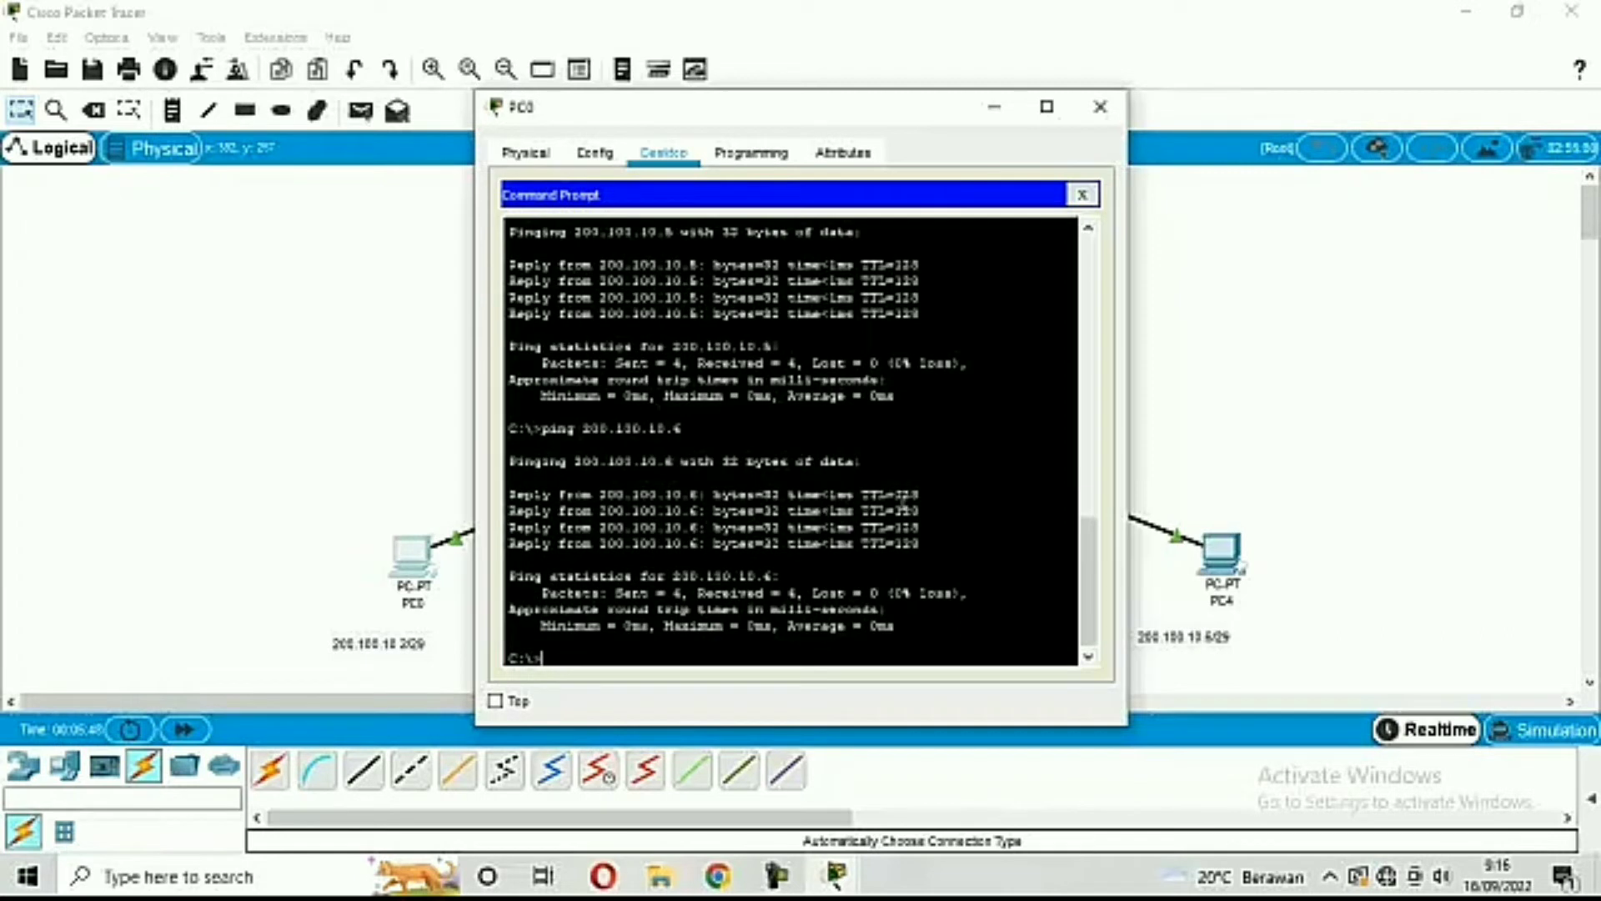
left_click(1101, 108)
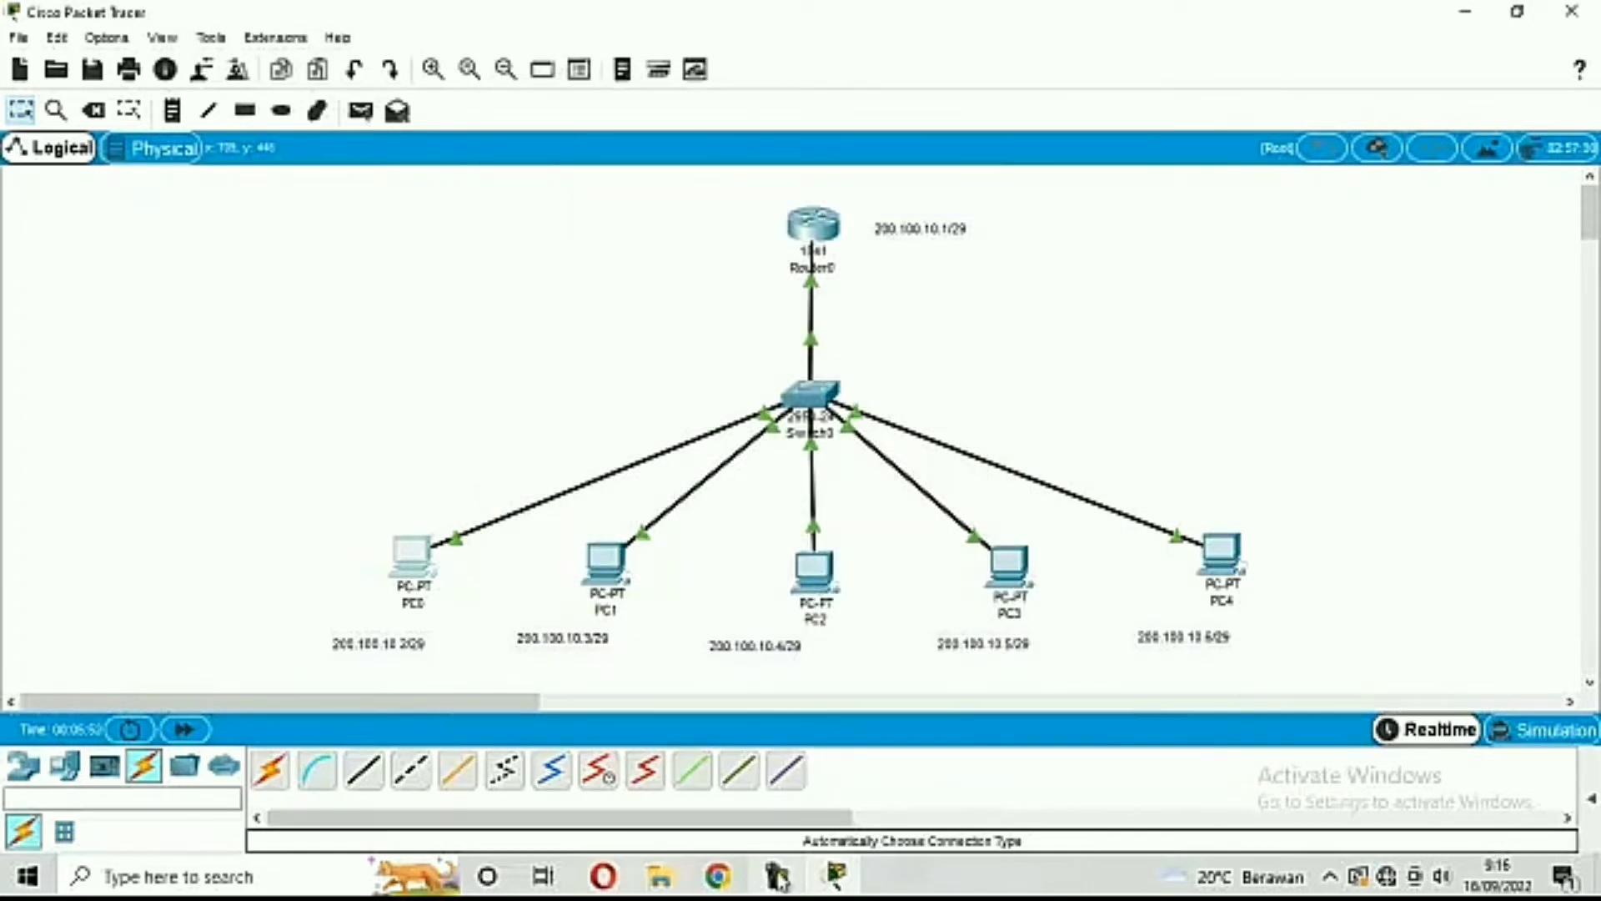
left_click(780, 876)
left_click(1480, 763)
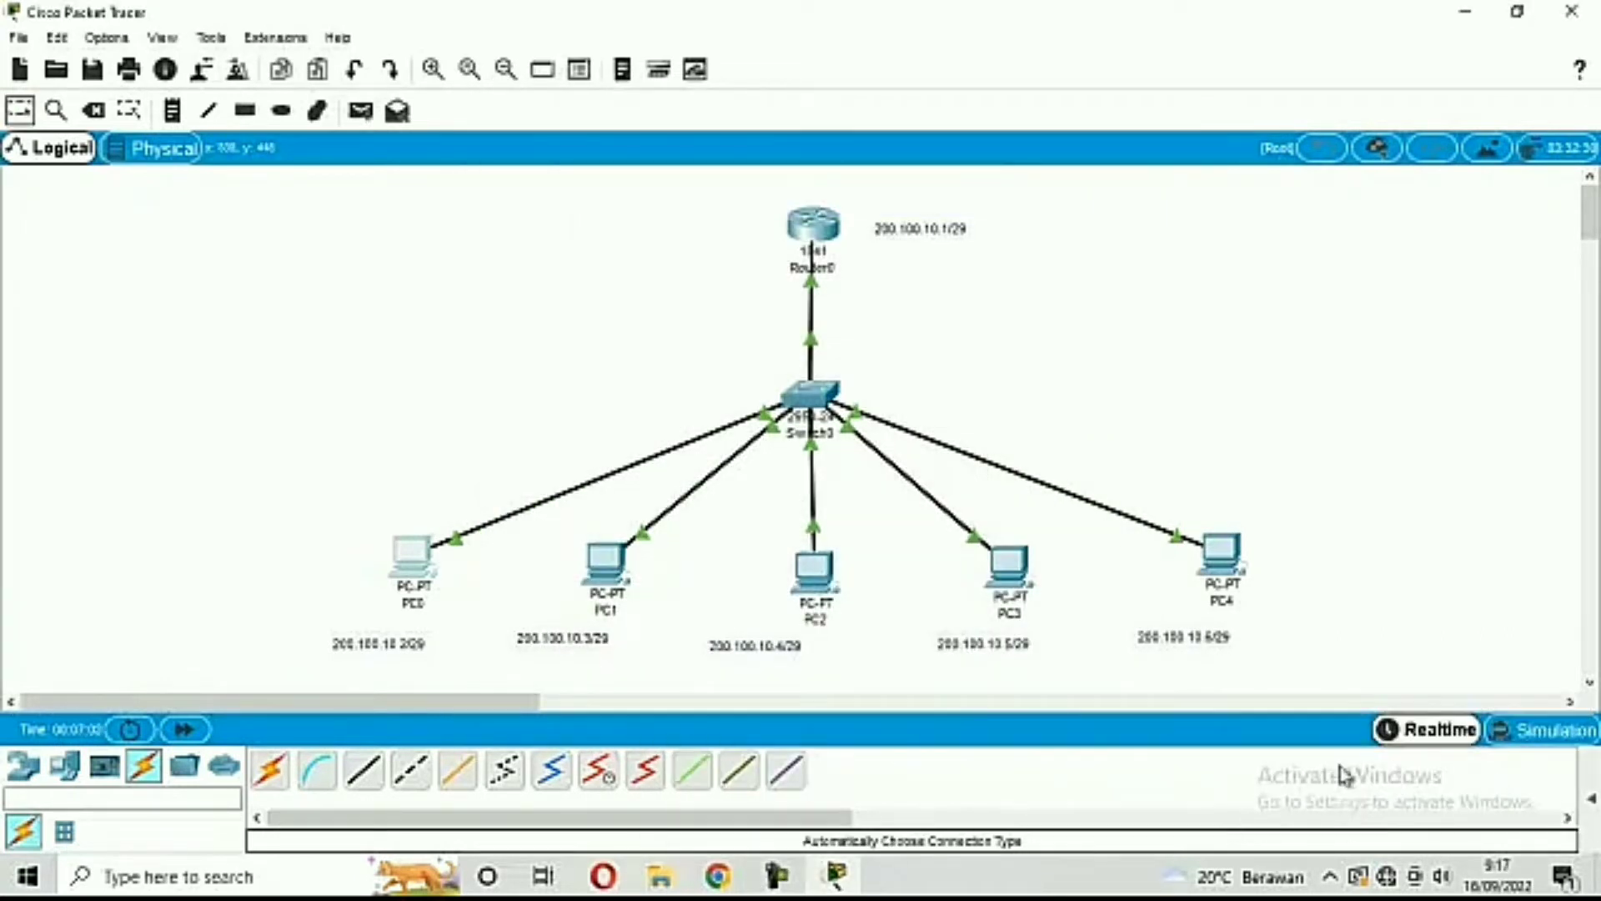
Add a workspace note beside the topology with the title Router 2, the student's name and the line "kelas : 12TKJ2"
left_click(172, 110)
left_click(65, 219)
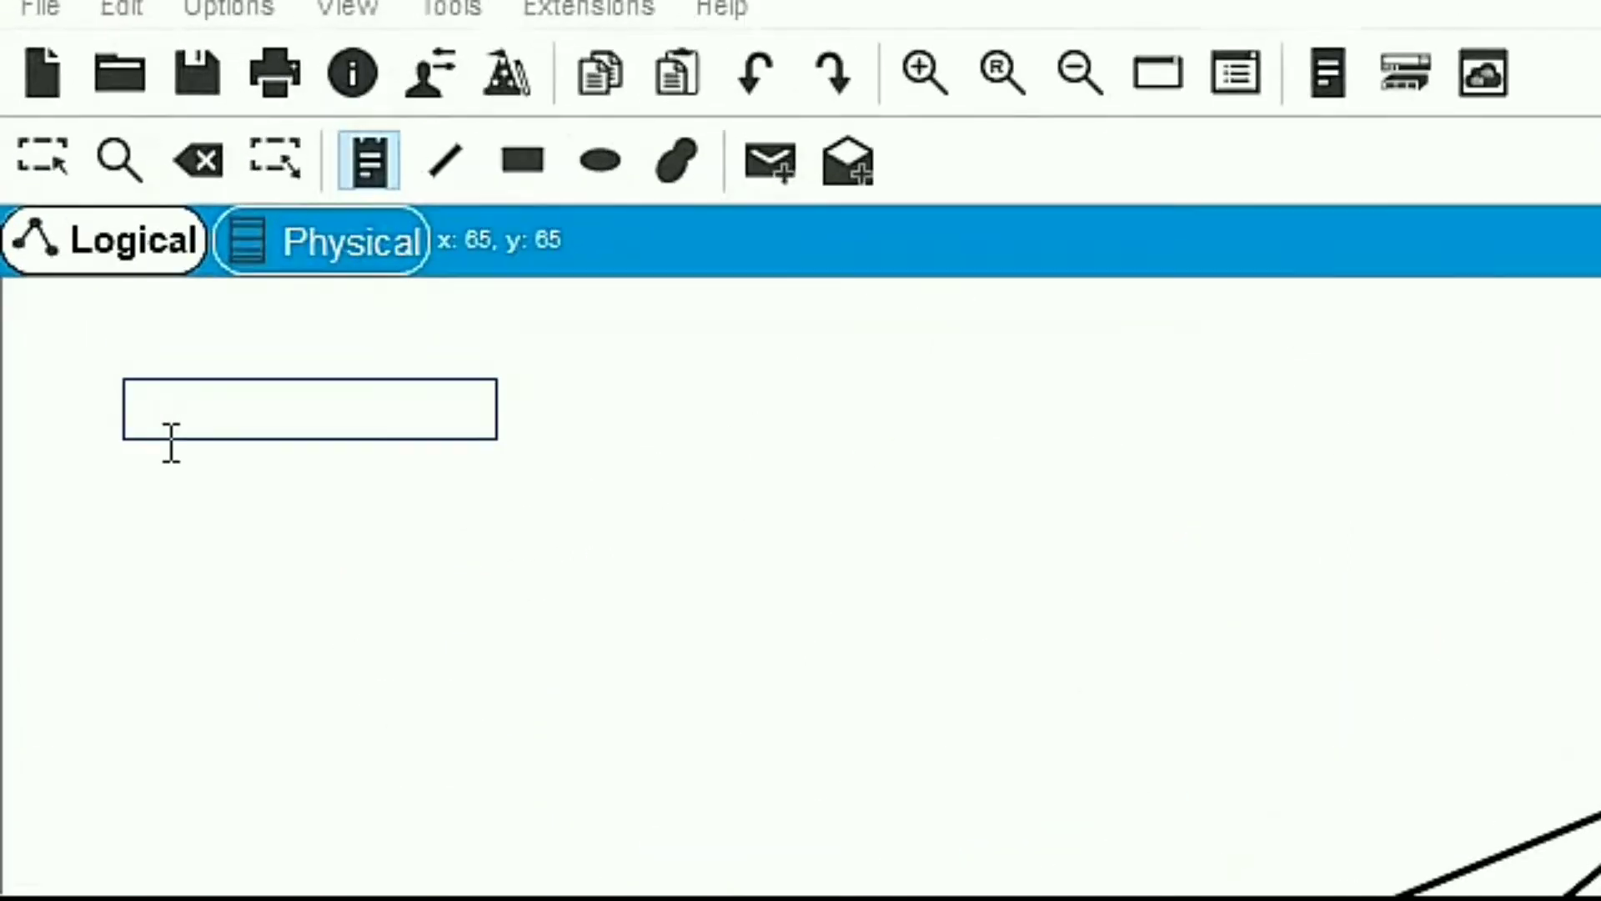
type("Router 2")
key("Return")
type("Nama: meli inayatul hamdi")
key("Return")
type("kelas : 12TKJ2")
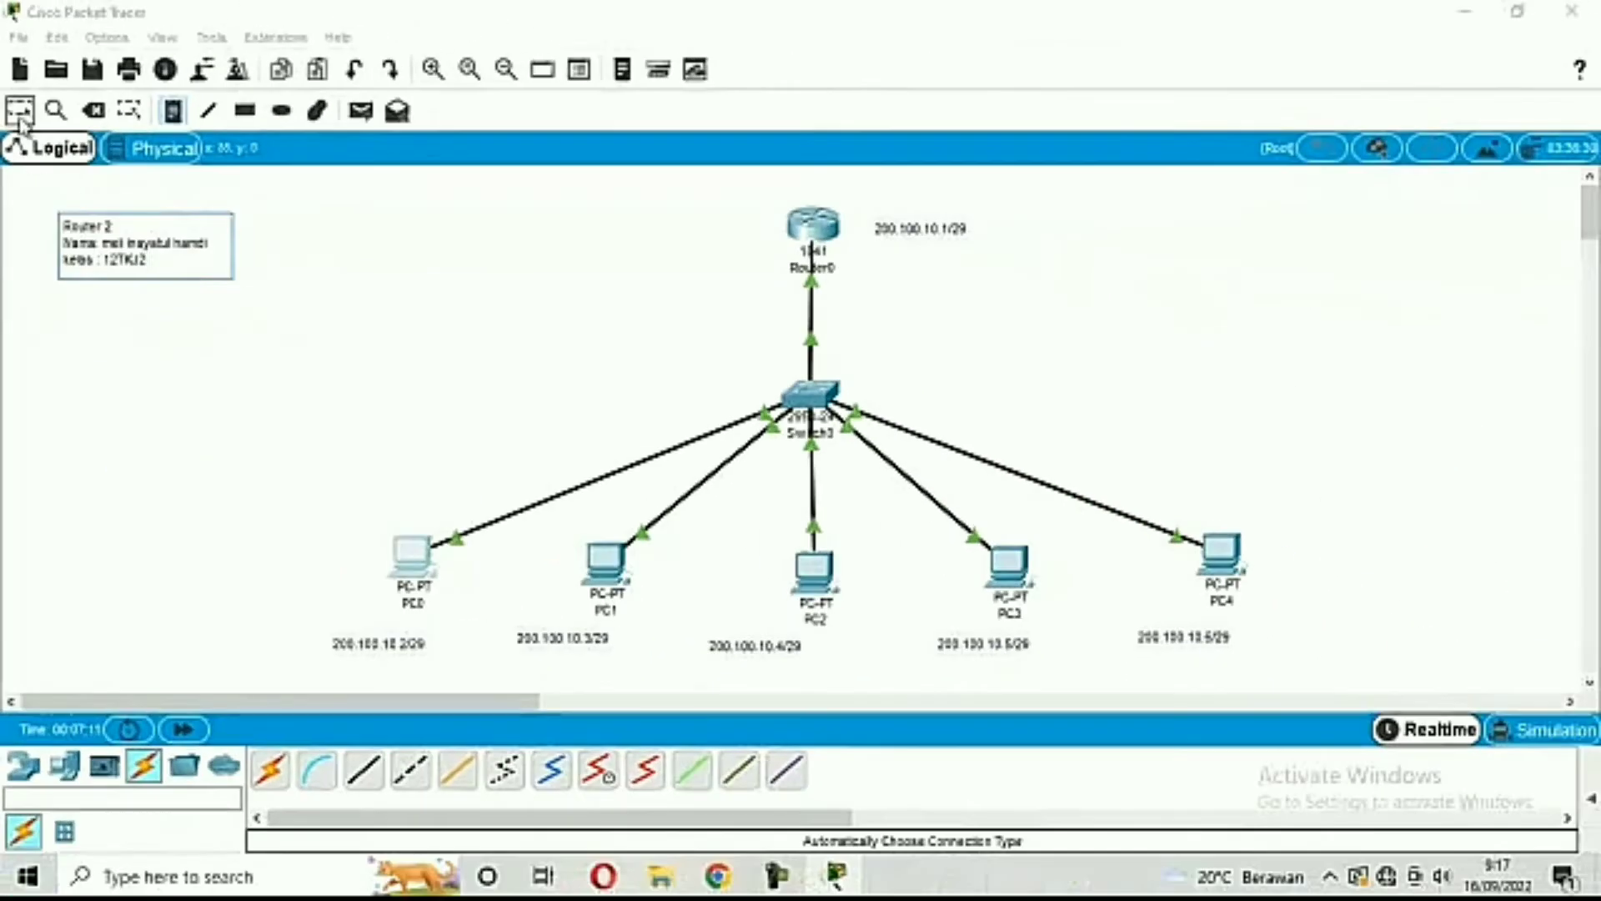
left_click(19, 116)
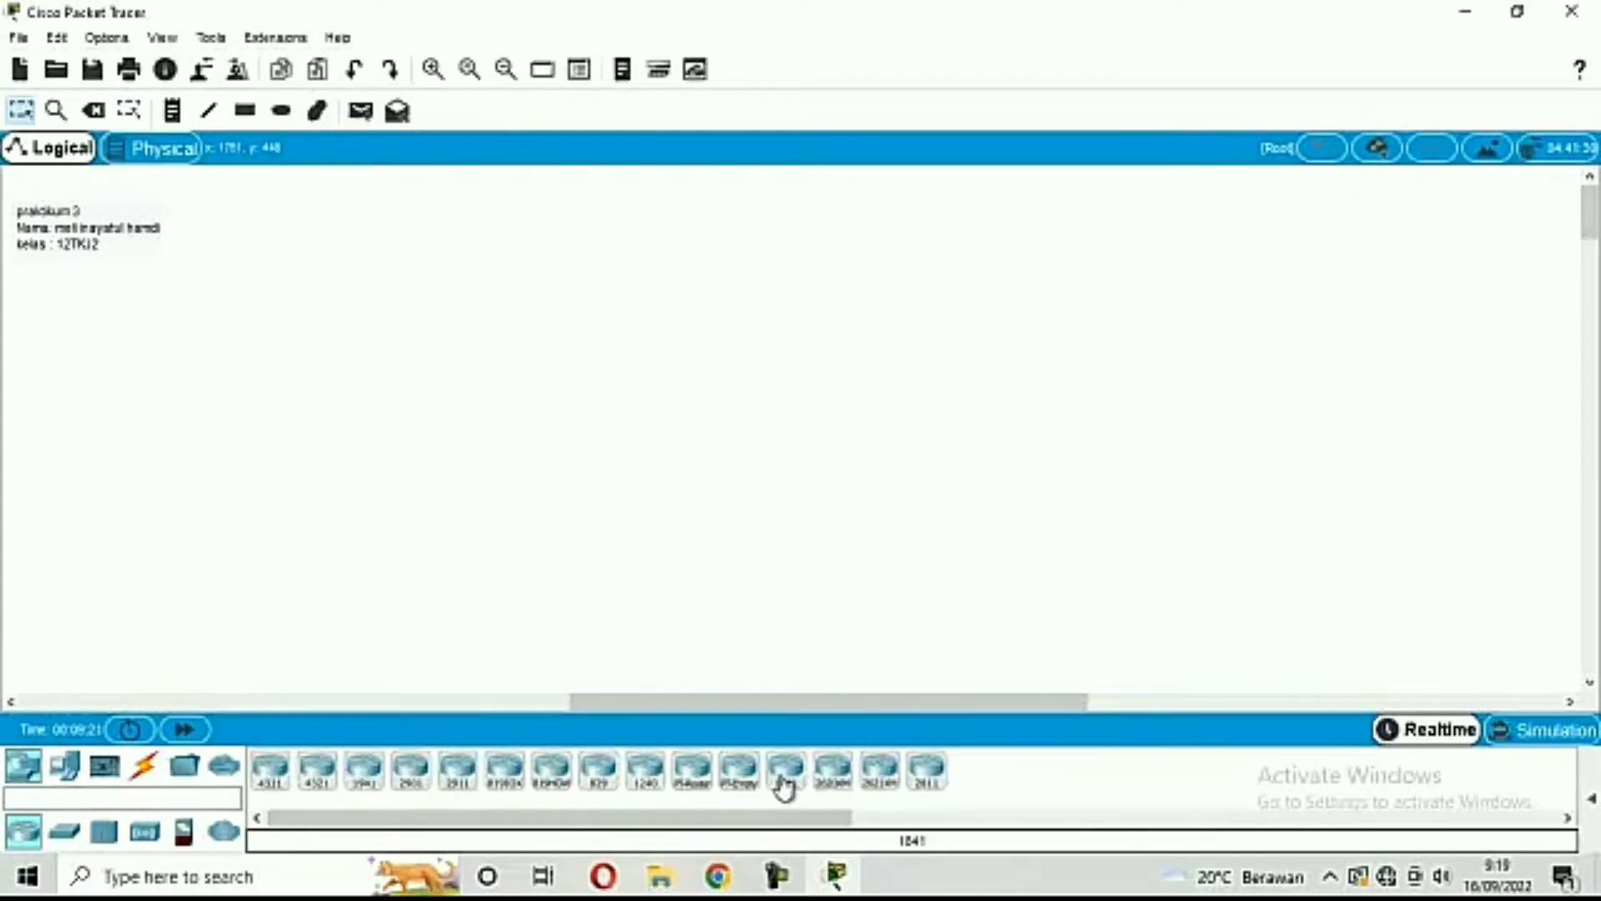
Place an 1841 router in the empty praktikum 3 area with two 2950-24 switches below it
left_click(786, 787)
left_click(863, 225)
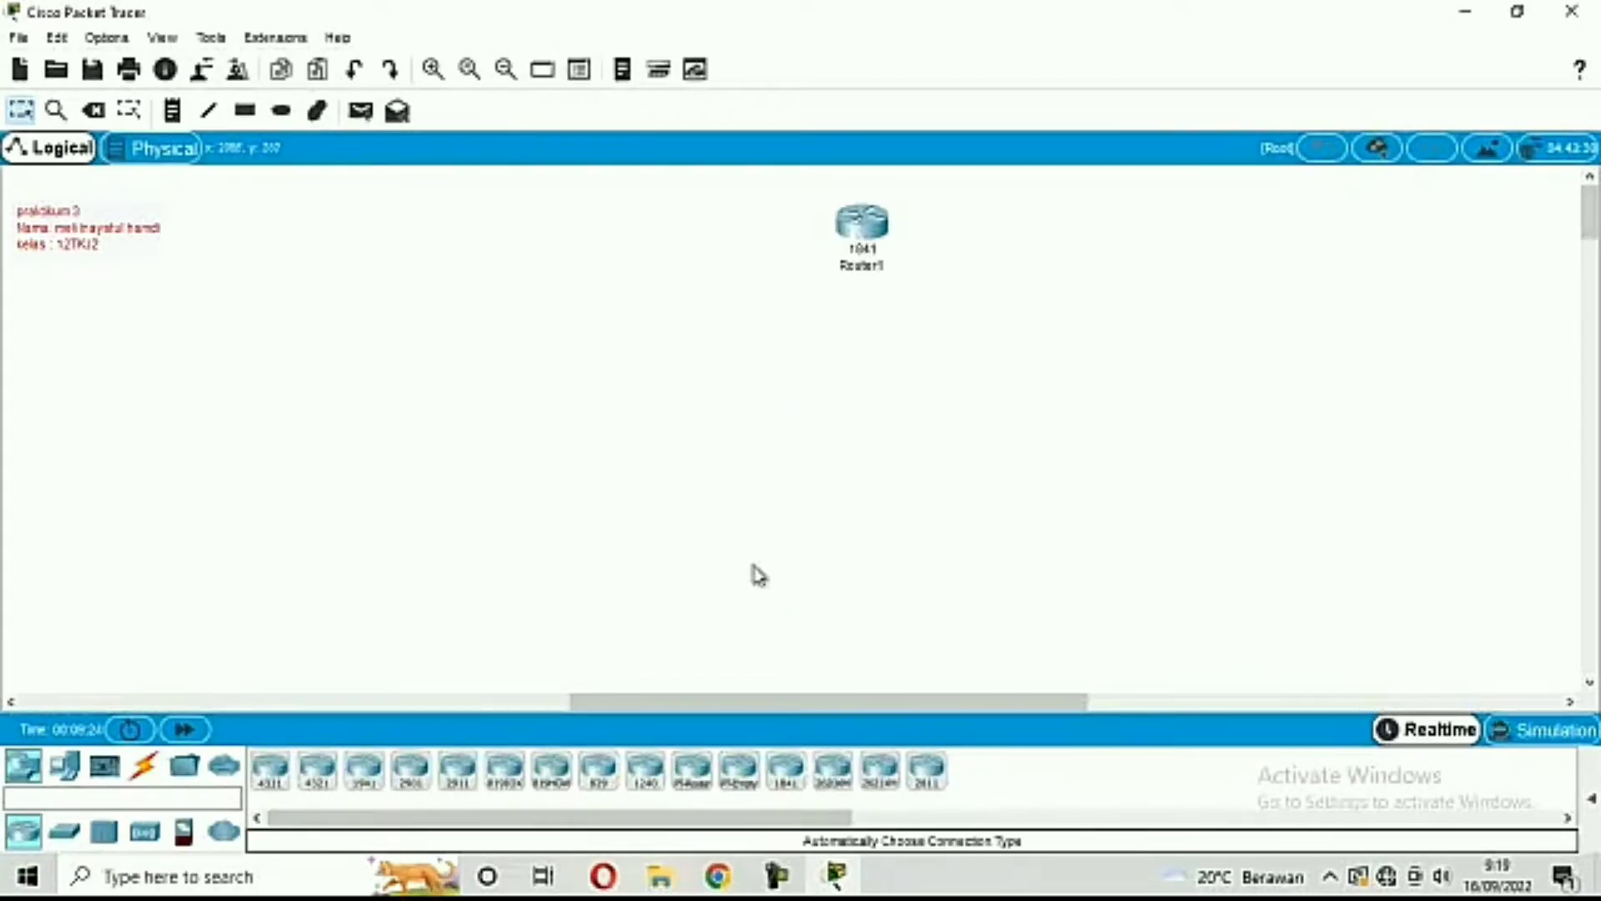
left_click(64, 832)
left_click_drag(580, 791, 1126, 425)
Place six PCs in a row below the switches, three under each switch
left_click(64, 766)
left_click_drag(270, 767, 511, 565)
left_click_drag(270, 768, 900, 559)
left_click_drag(270, 767, 1355, 560)
Connect Router1 to Switch1 and Switch2 using the automatically chosen connection type
left_click(145, 766)
left_click(270, 771)
left_click(862, 221)
left_click(568, 355)
left_click(270, 771)
left_click(862, 221)
left_click(1129, 363)
Connect Switch1 to the three PCs below it, PC5, PC6 and PC7, with automatically chosen cables
left_click(270, 772)
left_click(567, 355)
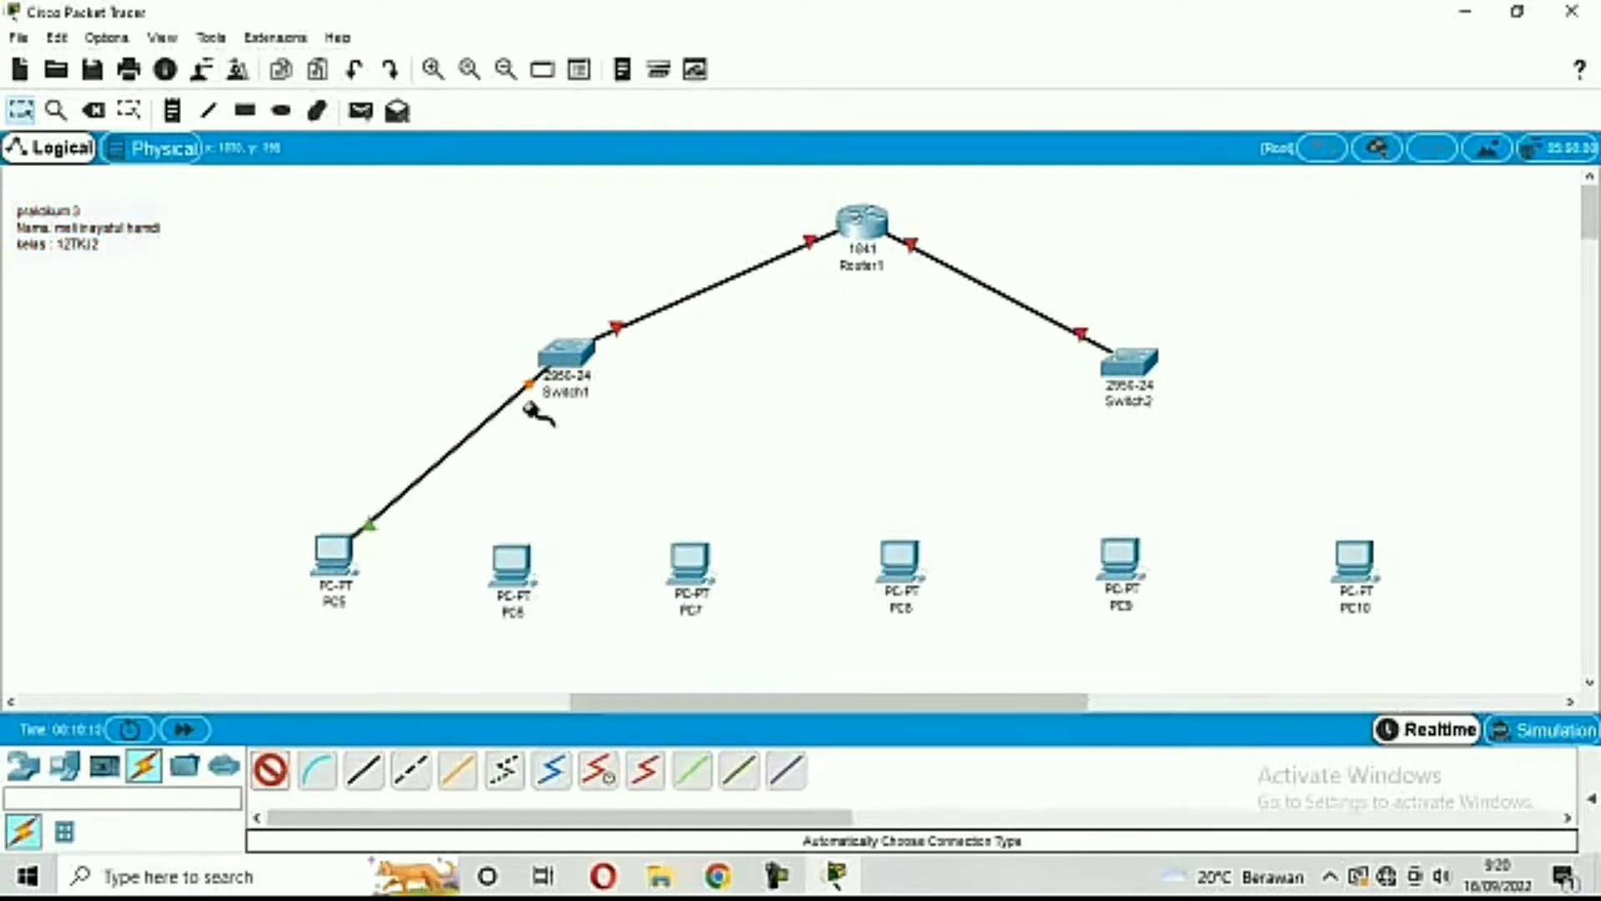
left_click(668, 560)
Connect Switch2 to PC8, PC9 and PC10 with automatically chosen cables
left_click(270, 772)
left_click(1129, 363)
left_click(900, 559)
left_click(270, 771)
left_click(1120, 558)
left_click(1129, 363)
left_click(1355, 561)
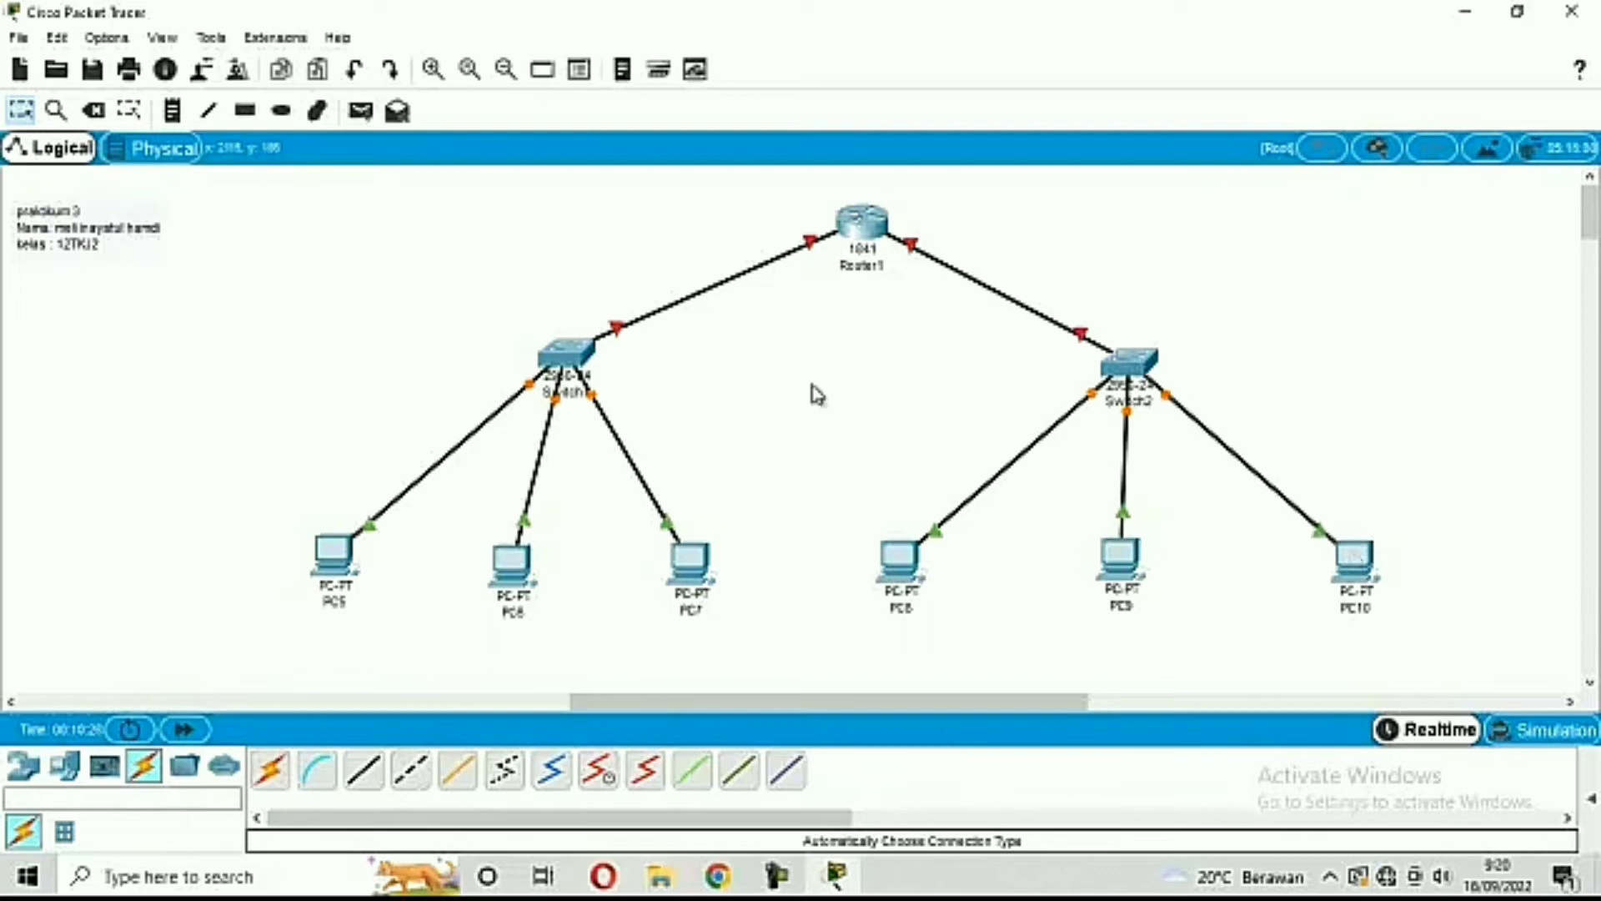
Label Router1 with notes reading 193.160.200.1/29 on its Switch2 side and 193.160.100.1/29 on its Switch1 side
left_click(175, 111)
left_click(918, 215)
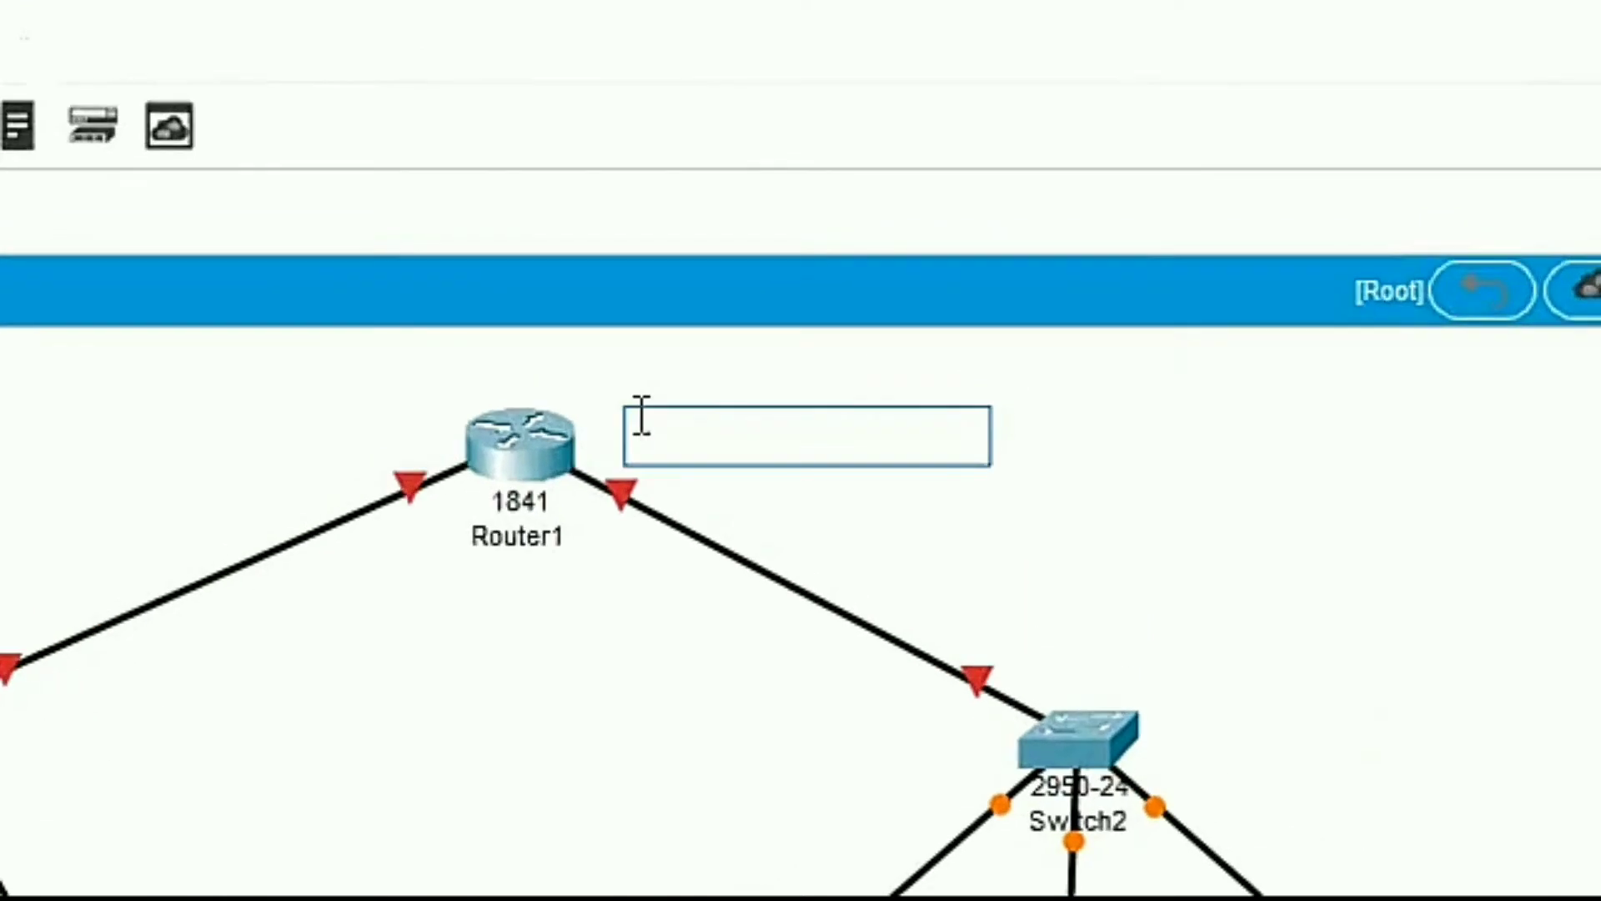
type("9")
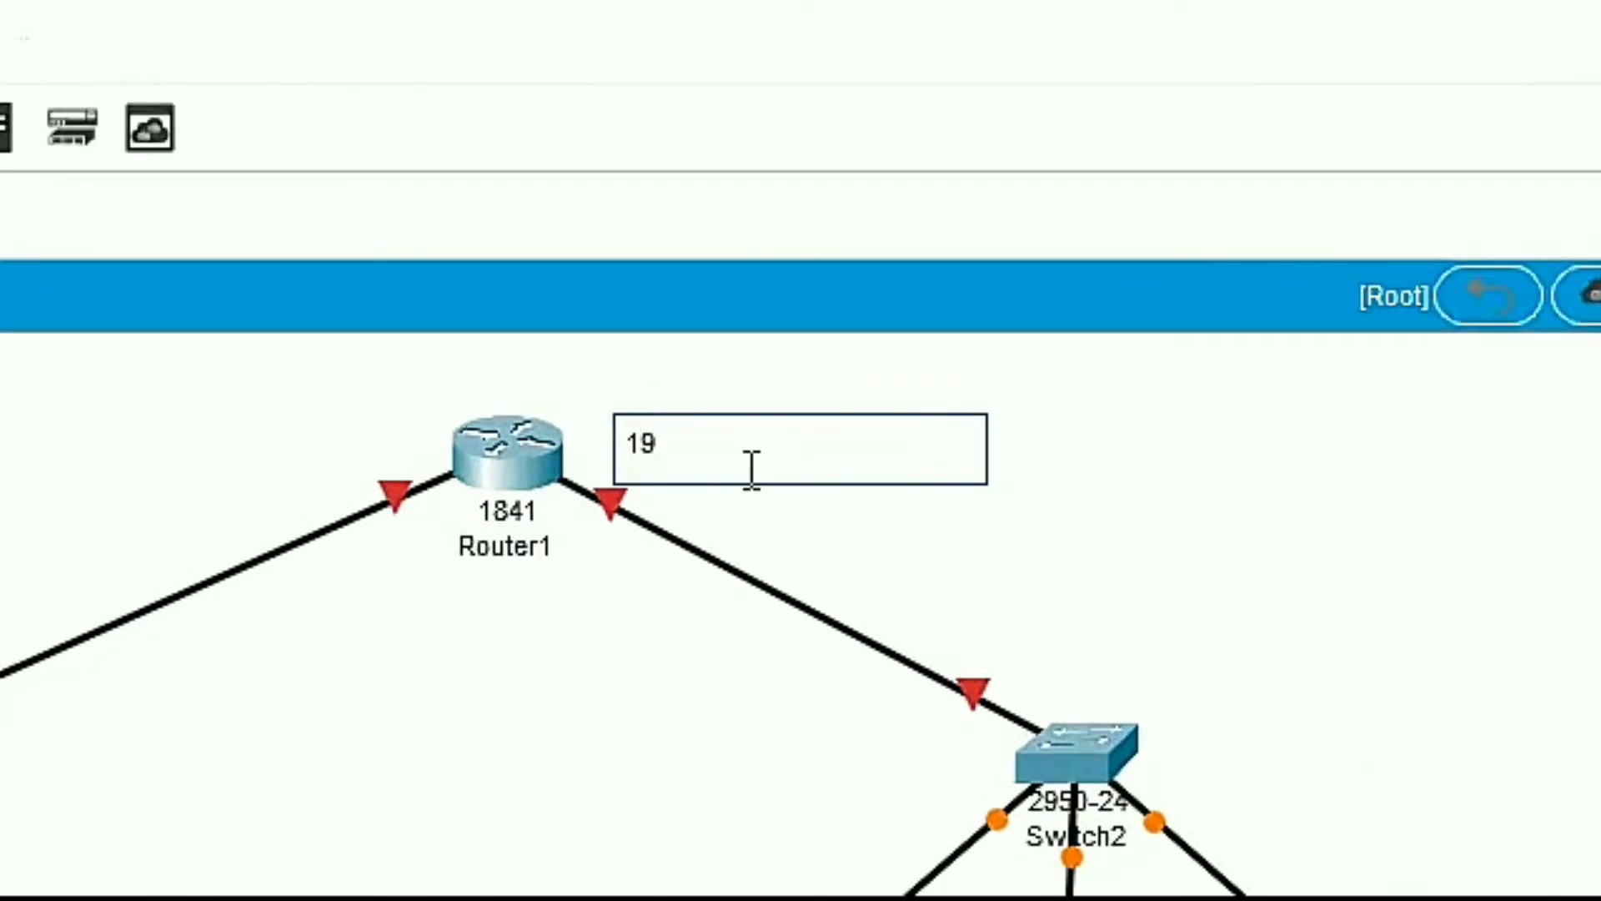
type("3.160.200.1/29")
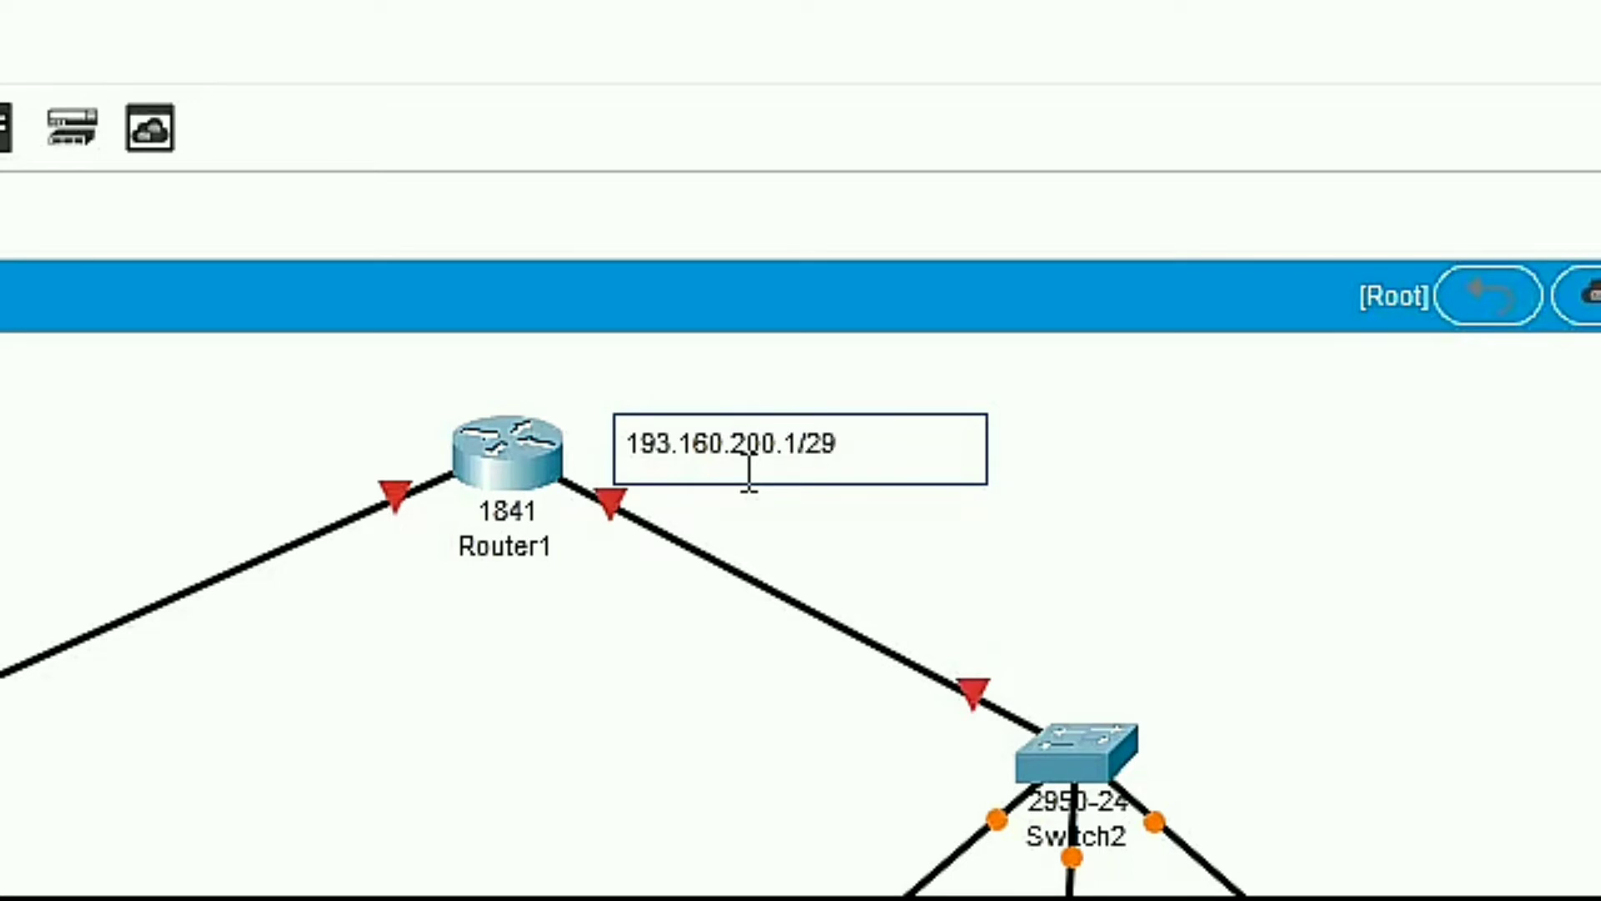
left_click(39, 425)
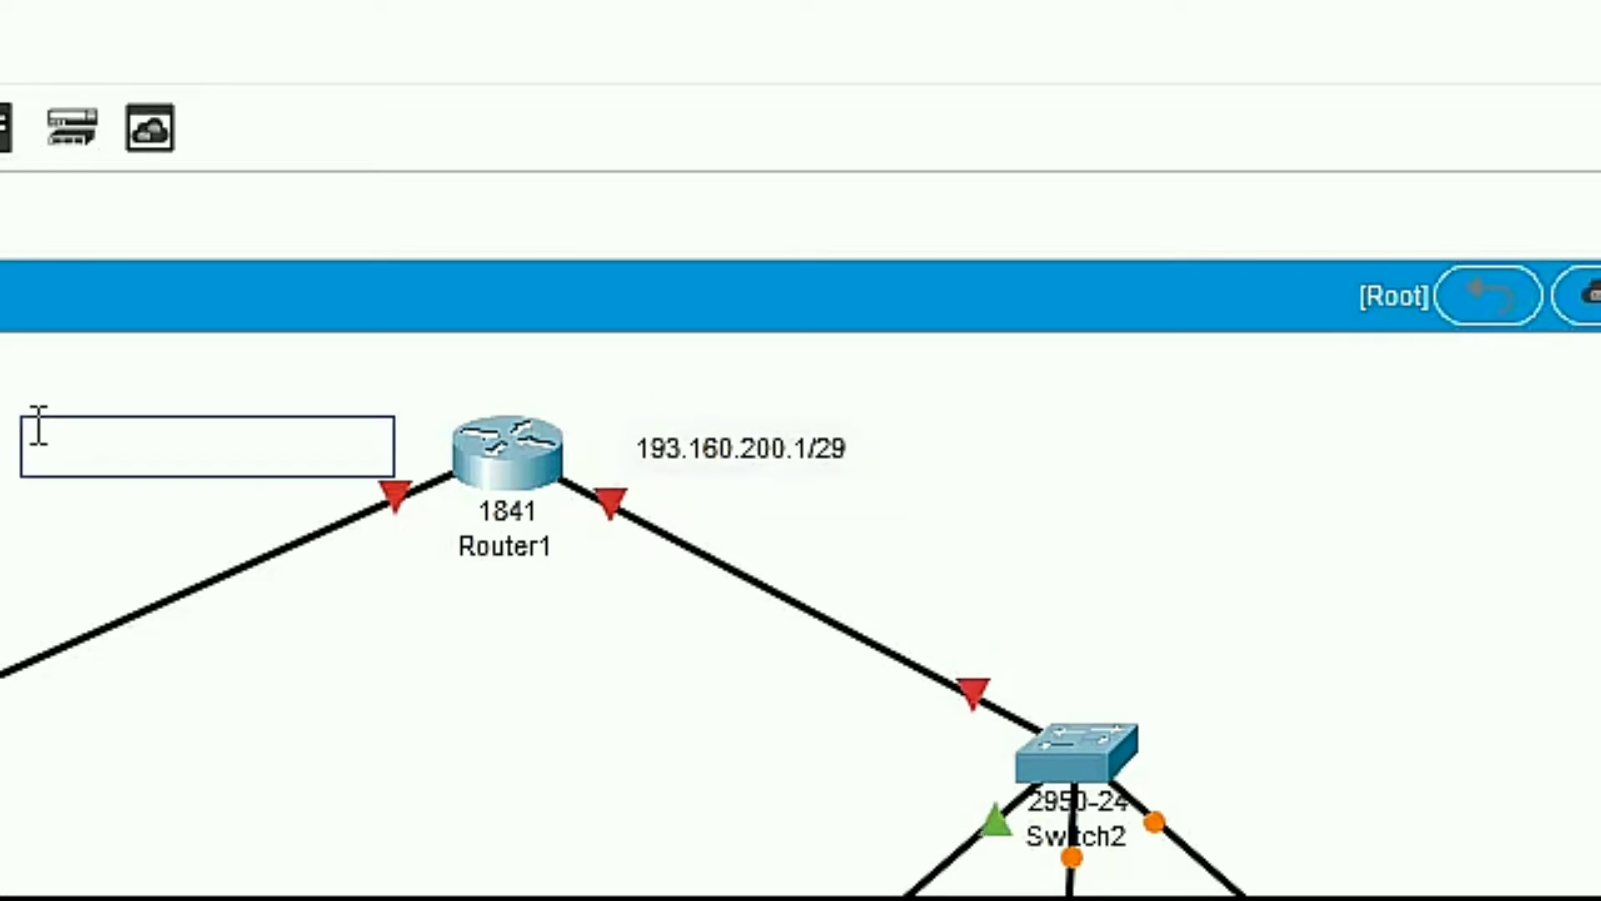
type("193.")
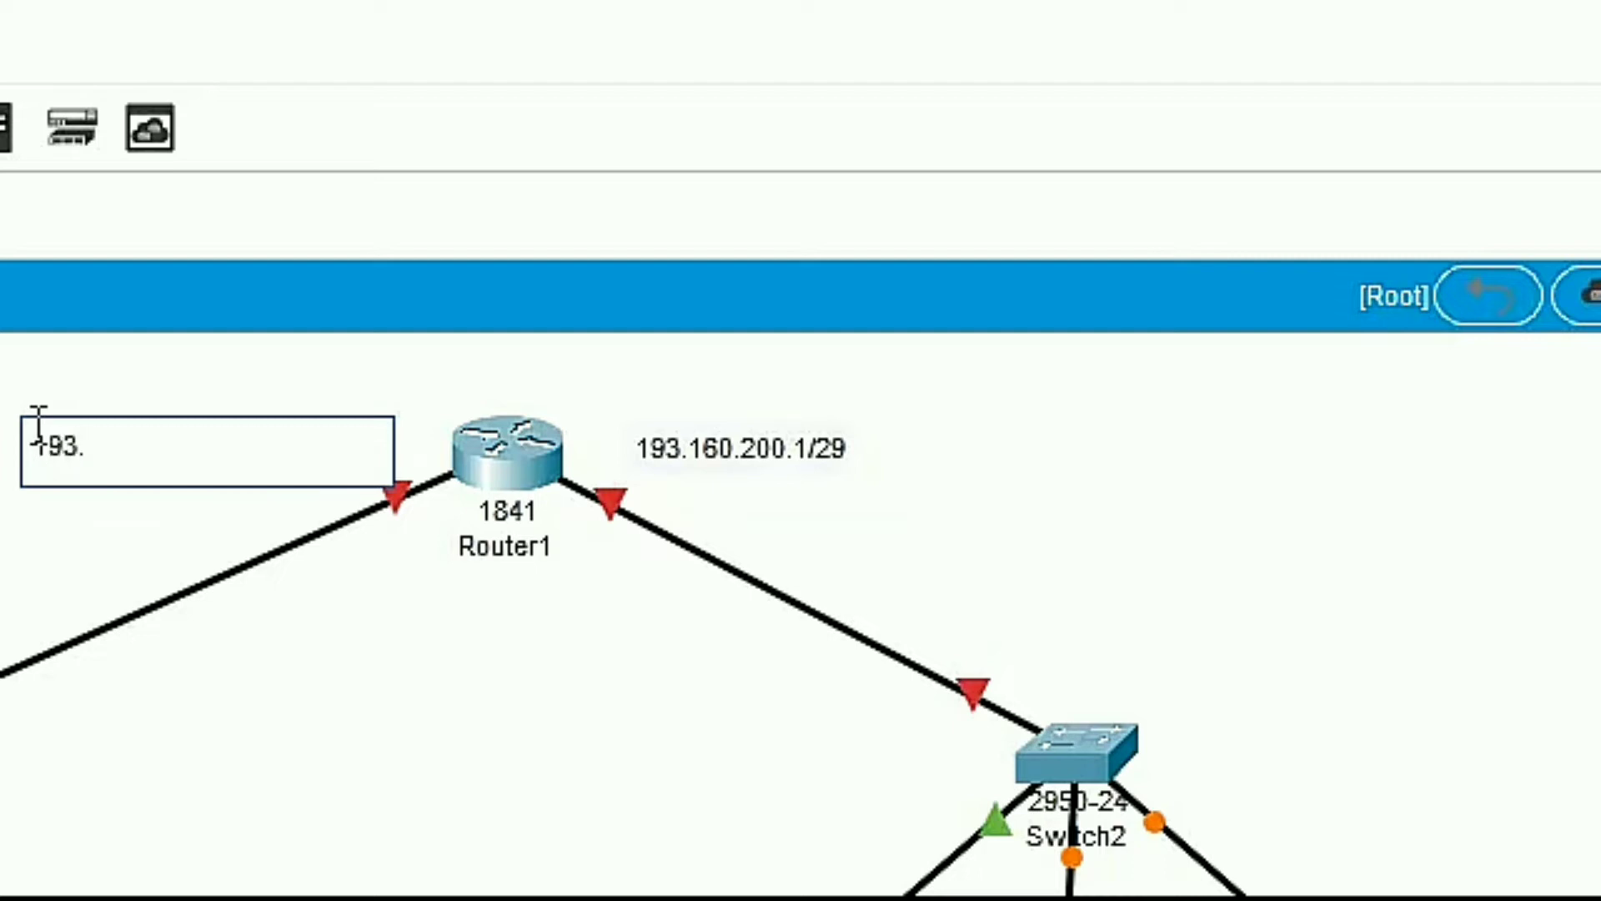
type("160.100.1/29")
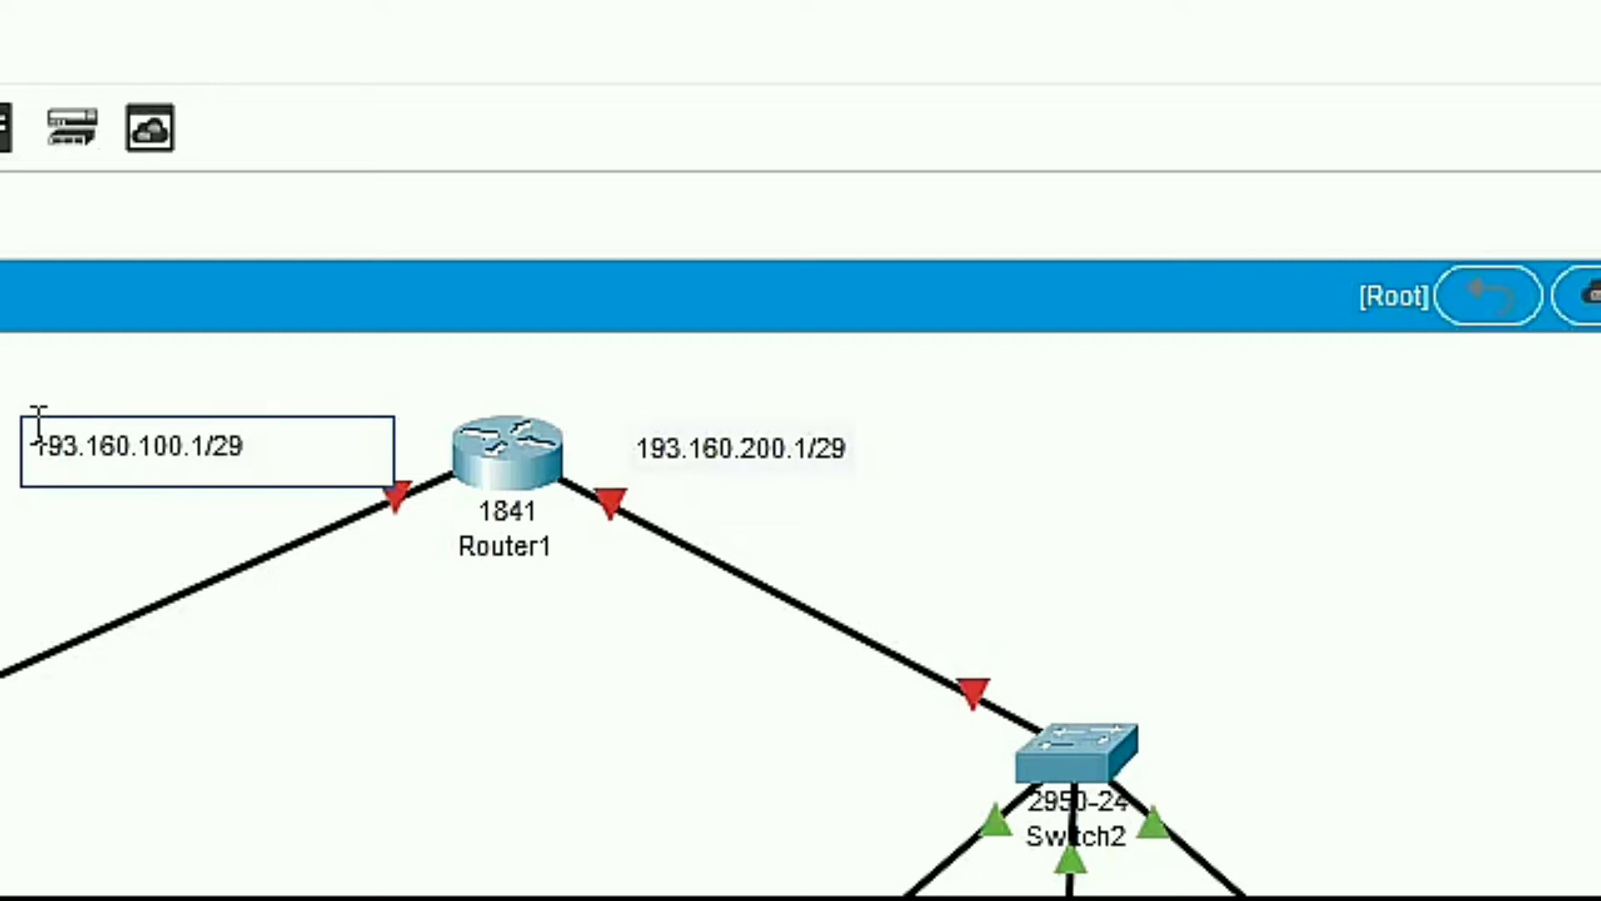
Add the note 193.160.100.2/29 below PC5
left_click(375, 662)
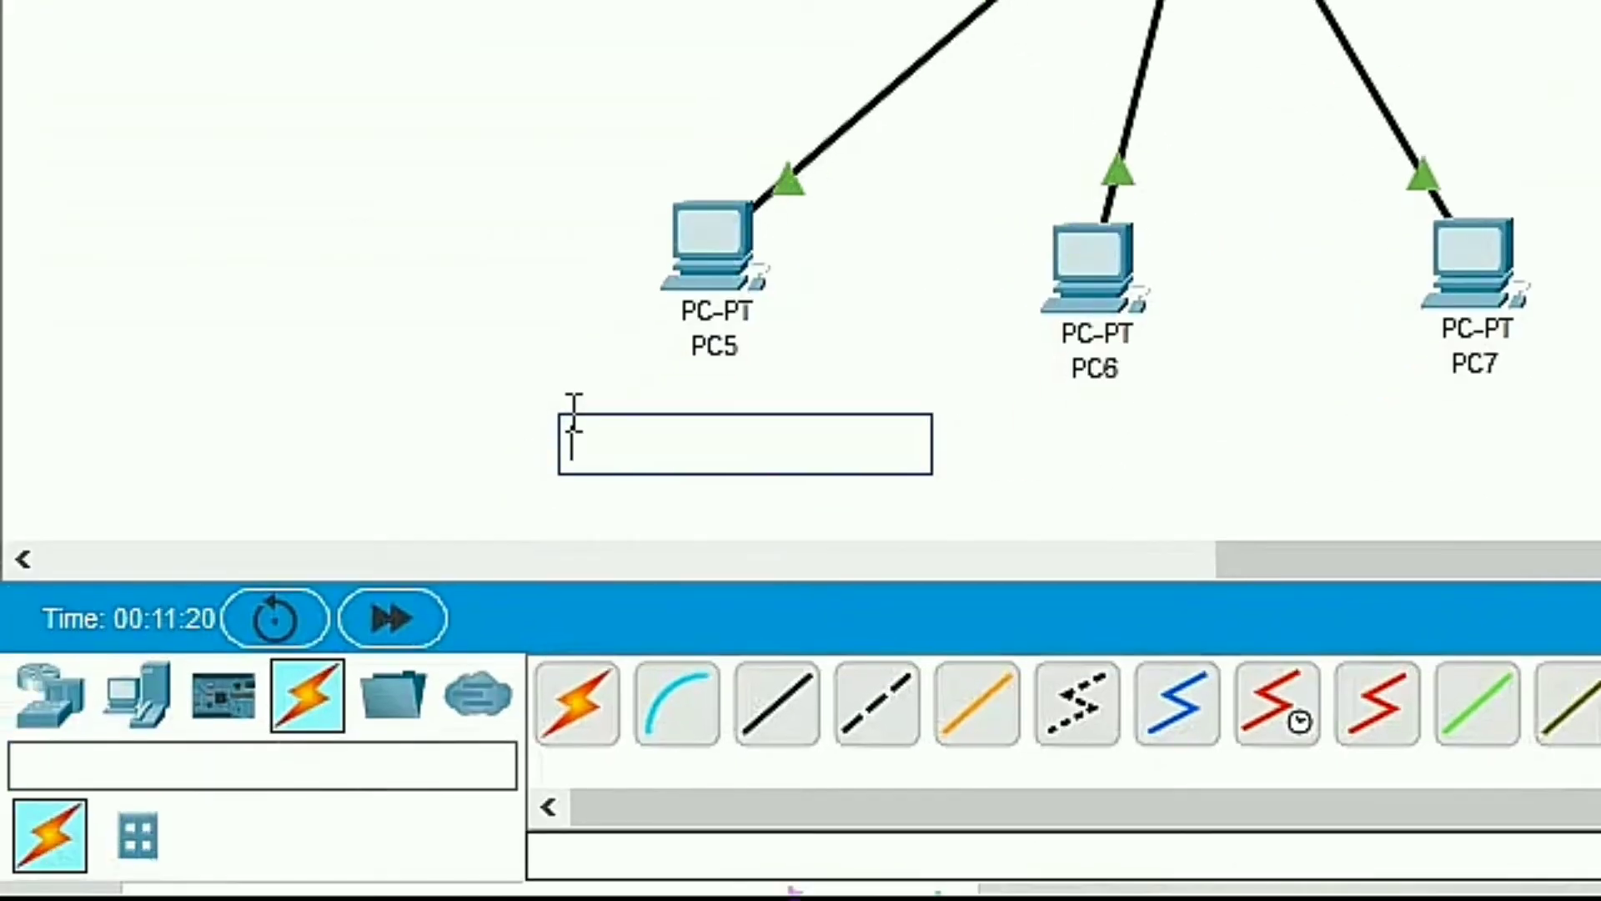
type("193.160.100.1/29")
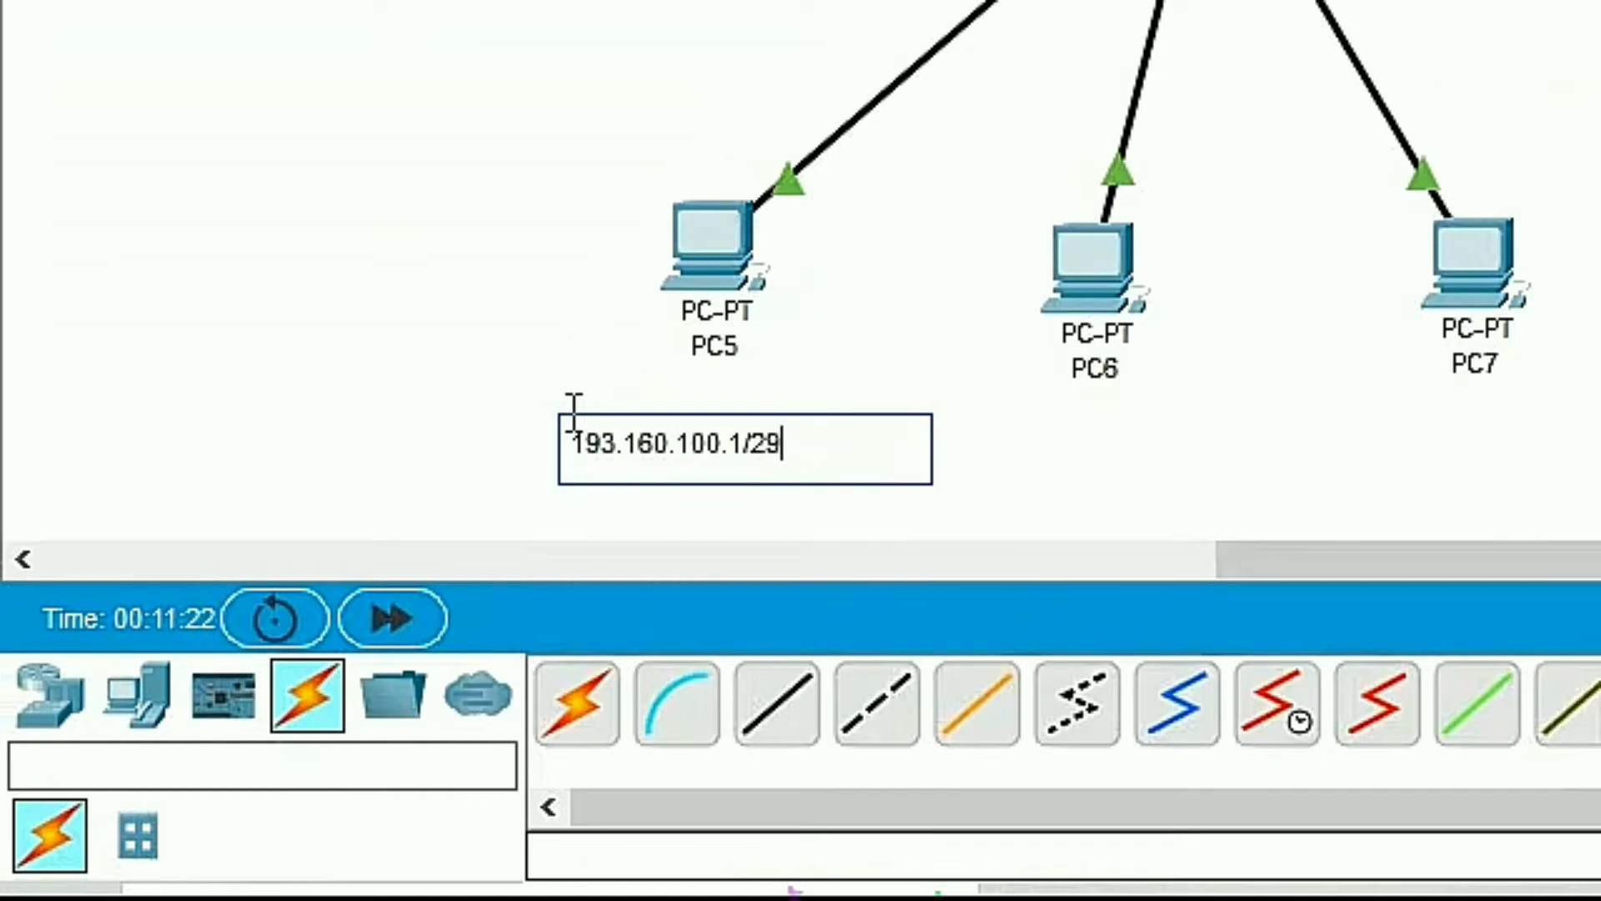
left_click(744, 440)
key("BackSpace")
type("2")
Add the note 193.160.100.3/29 below PC6
left_click(940, 417)
left_click(918, 425)
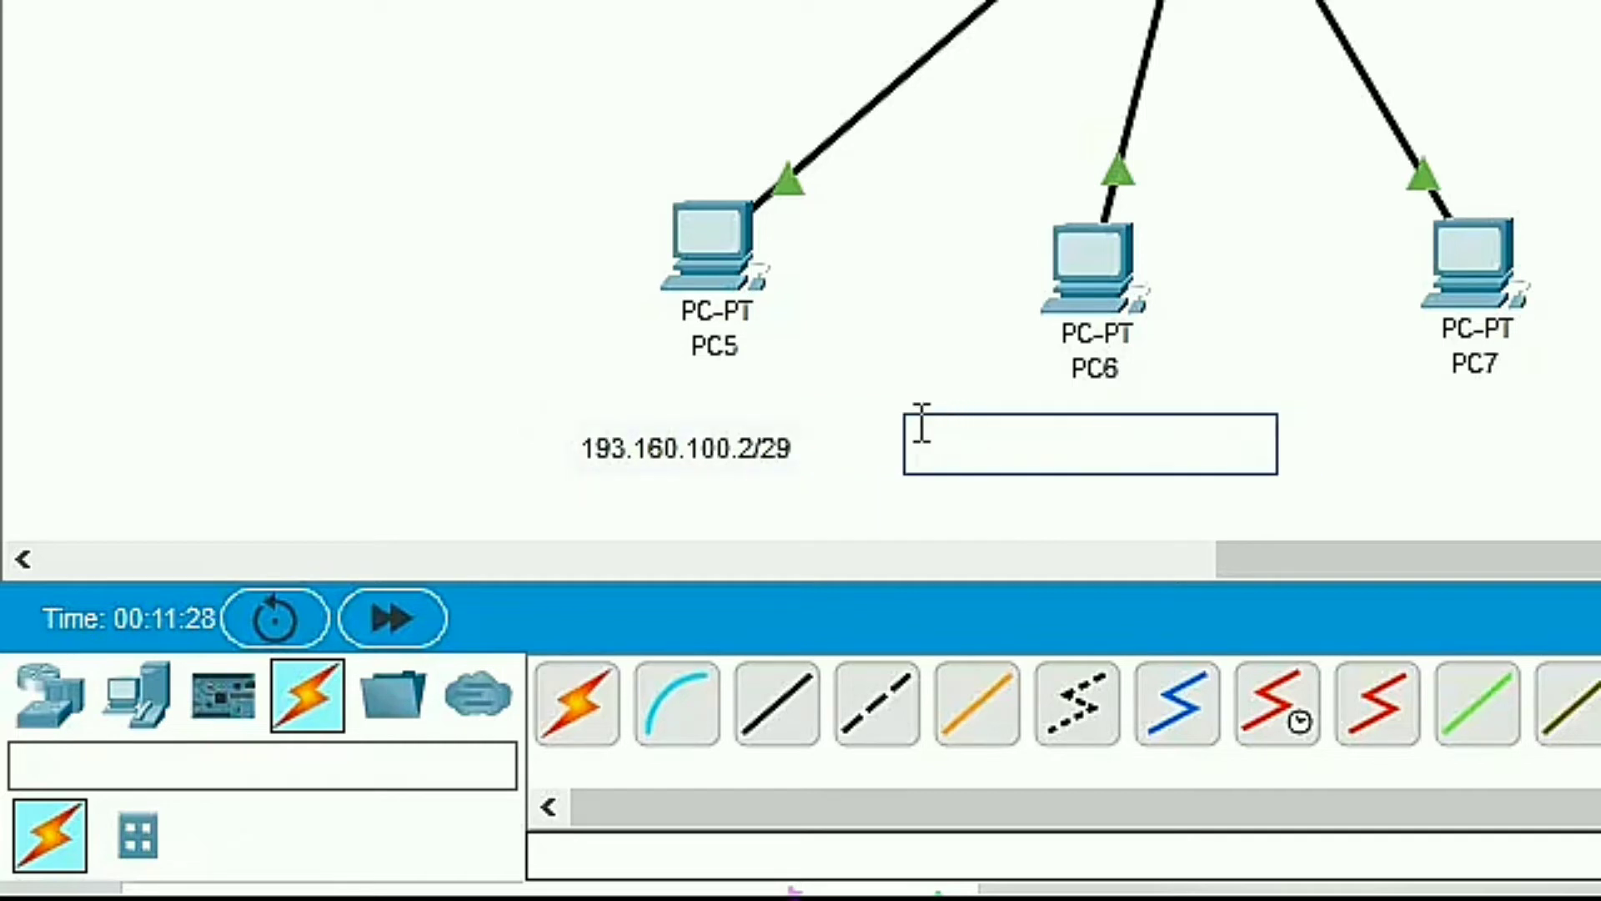
type("193.160.100.1/29")
key("Left")
key("Left")
key("BackSpace")
type("3")
Add the note 193.160.100.4/29 below PC7
left_click(1307, 422)
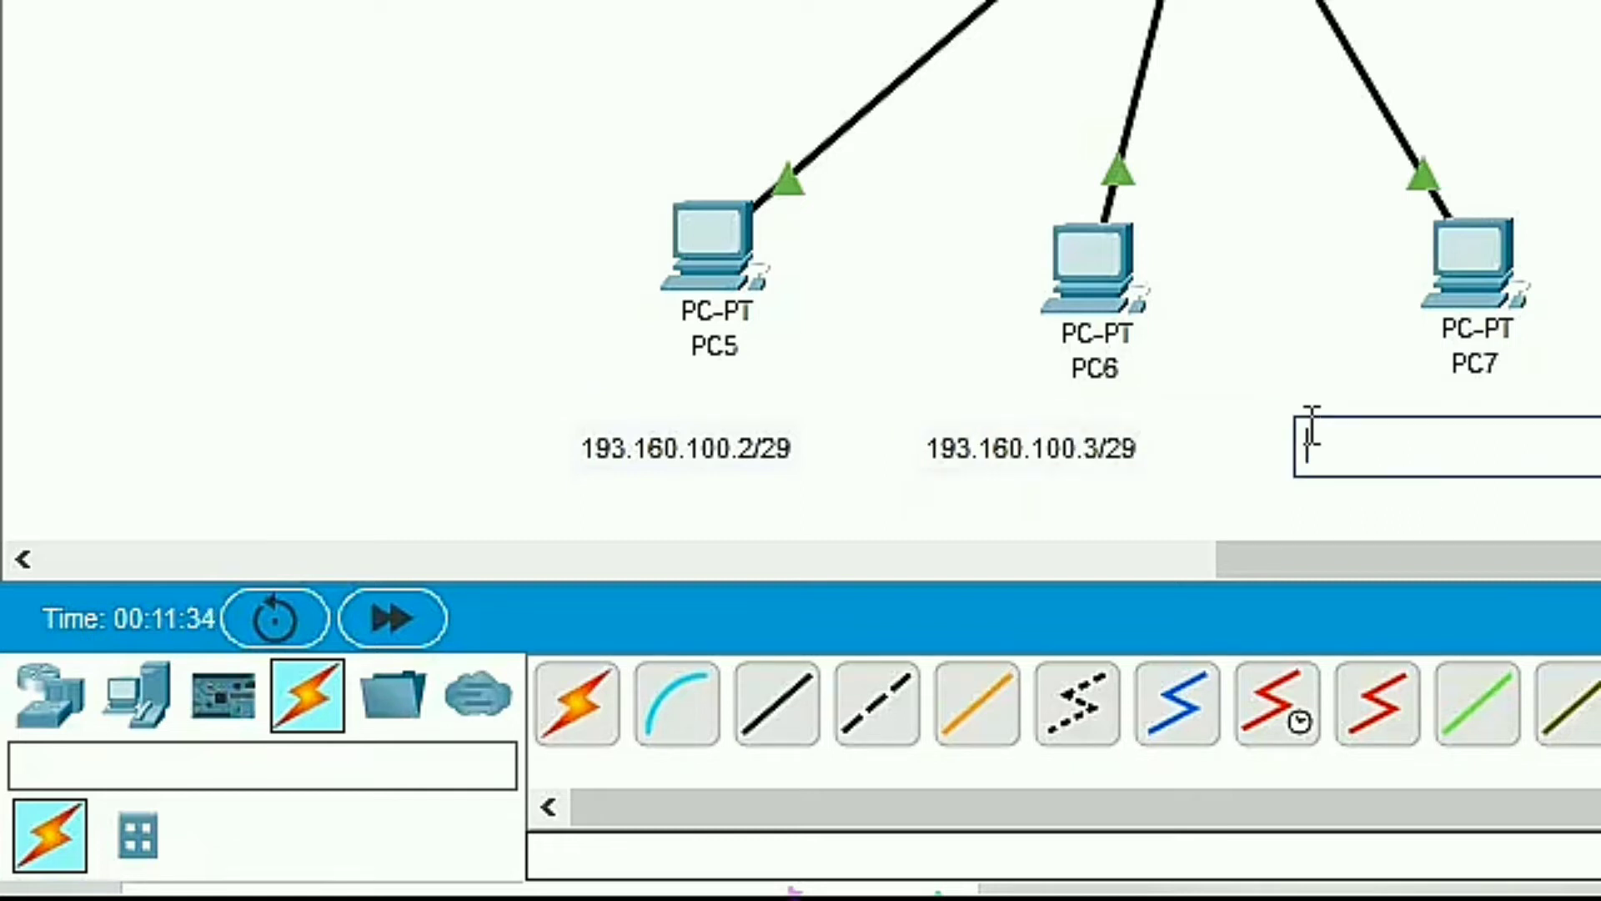
type("193.160.100.1/29")
key("Left")
key("Left")
key("Left")
key("BackSpace")
type("4")
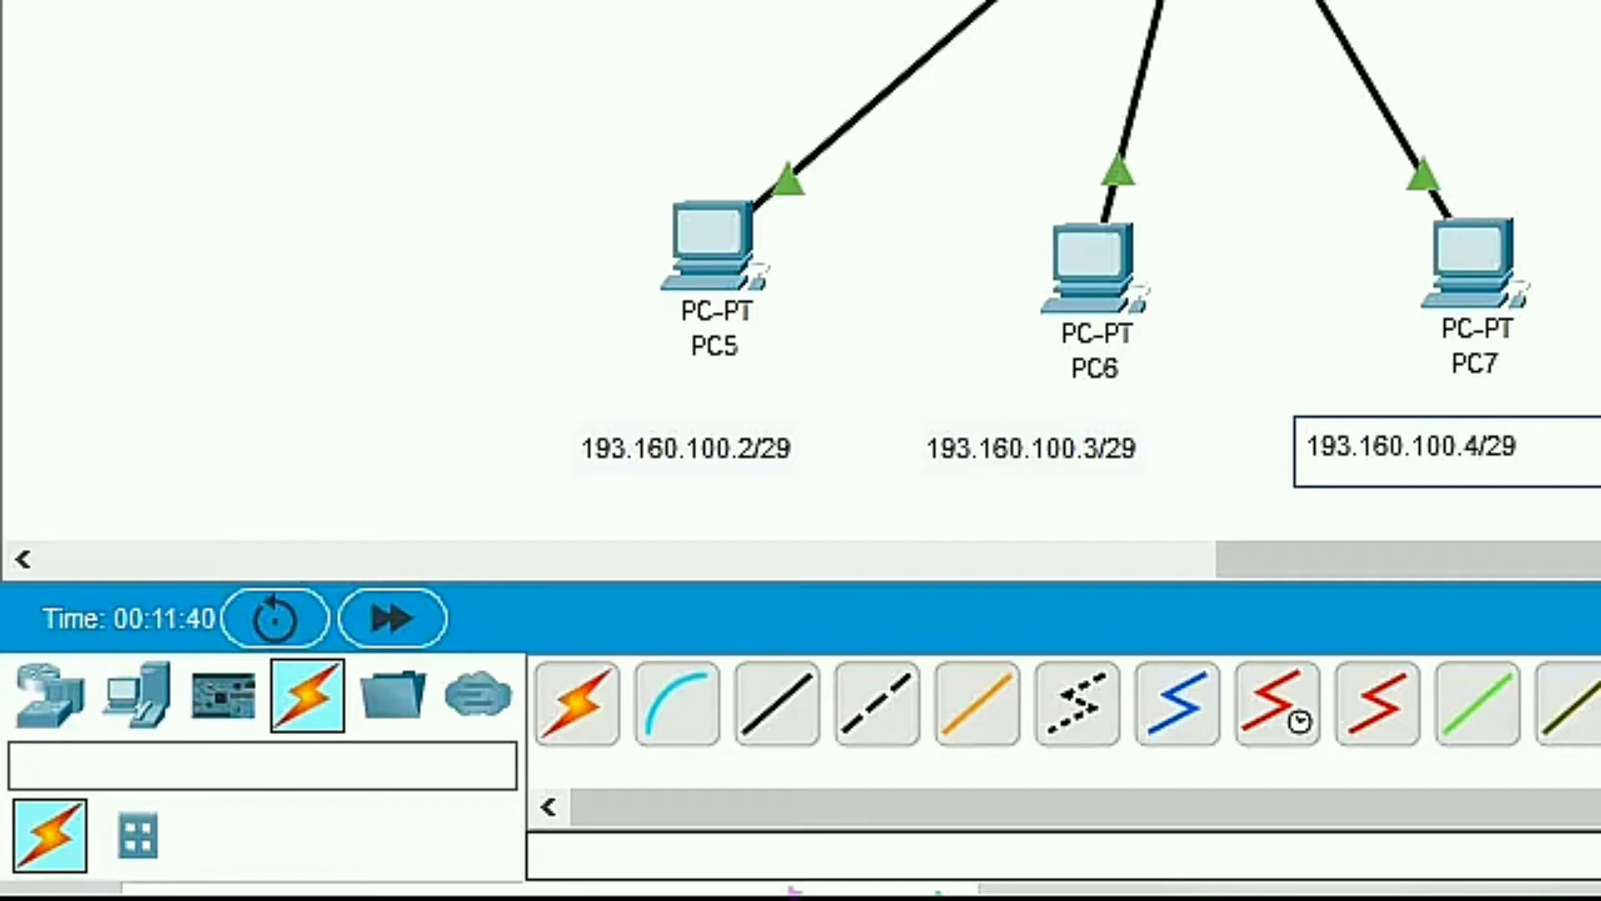
key("Escape")
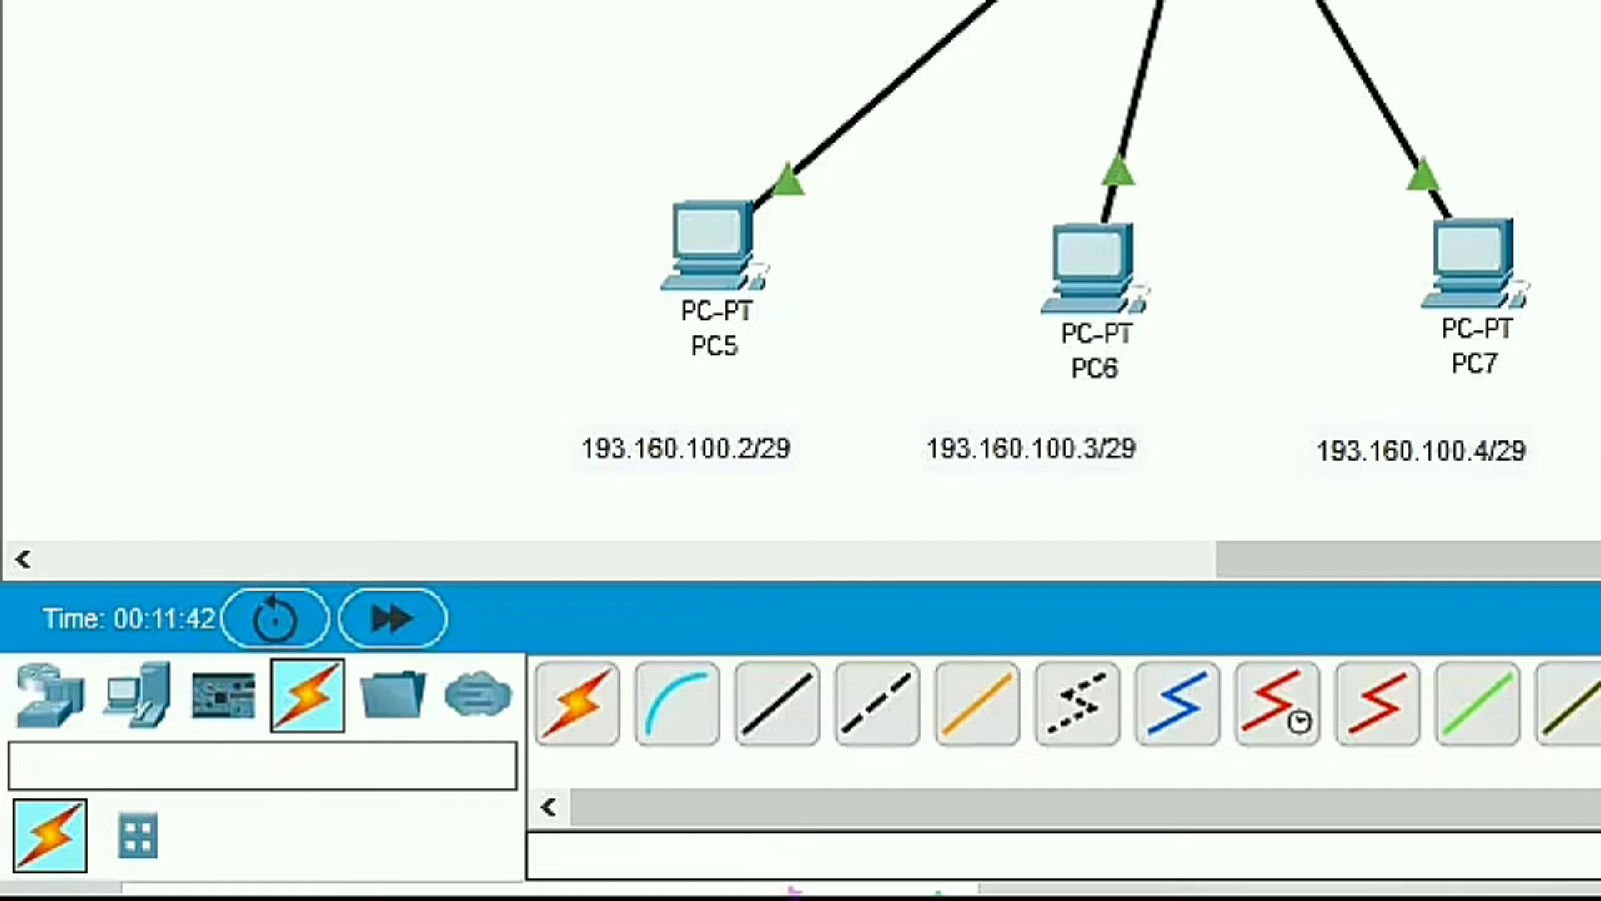
Add the note 193.160.200.2/29 below PC8
left_click(1502, 422)
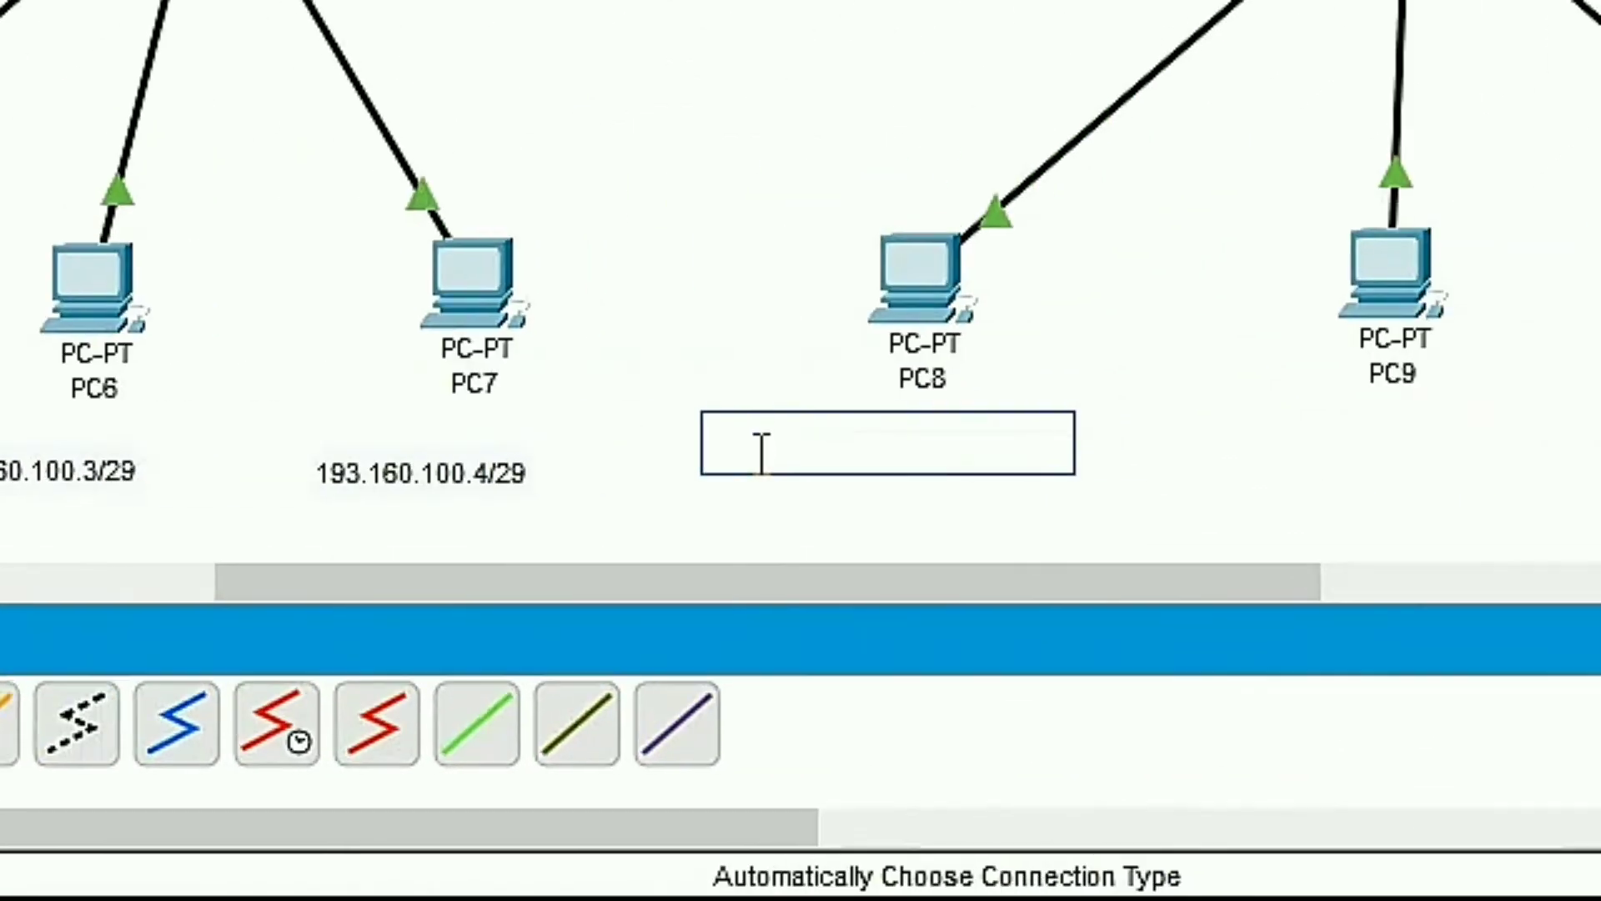
type("193.160.200.1/29")
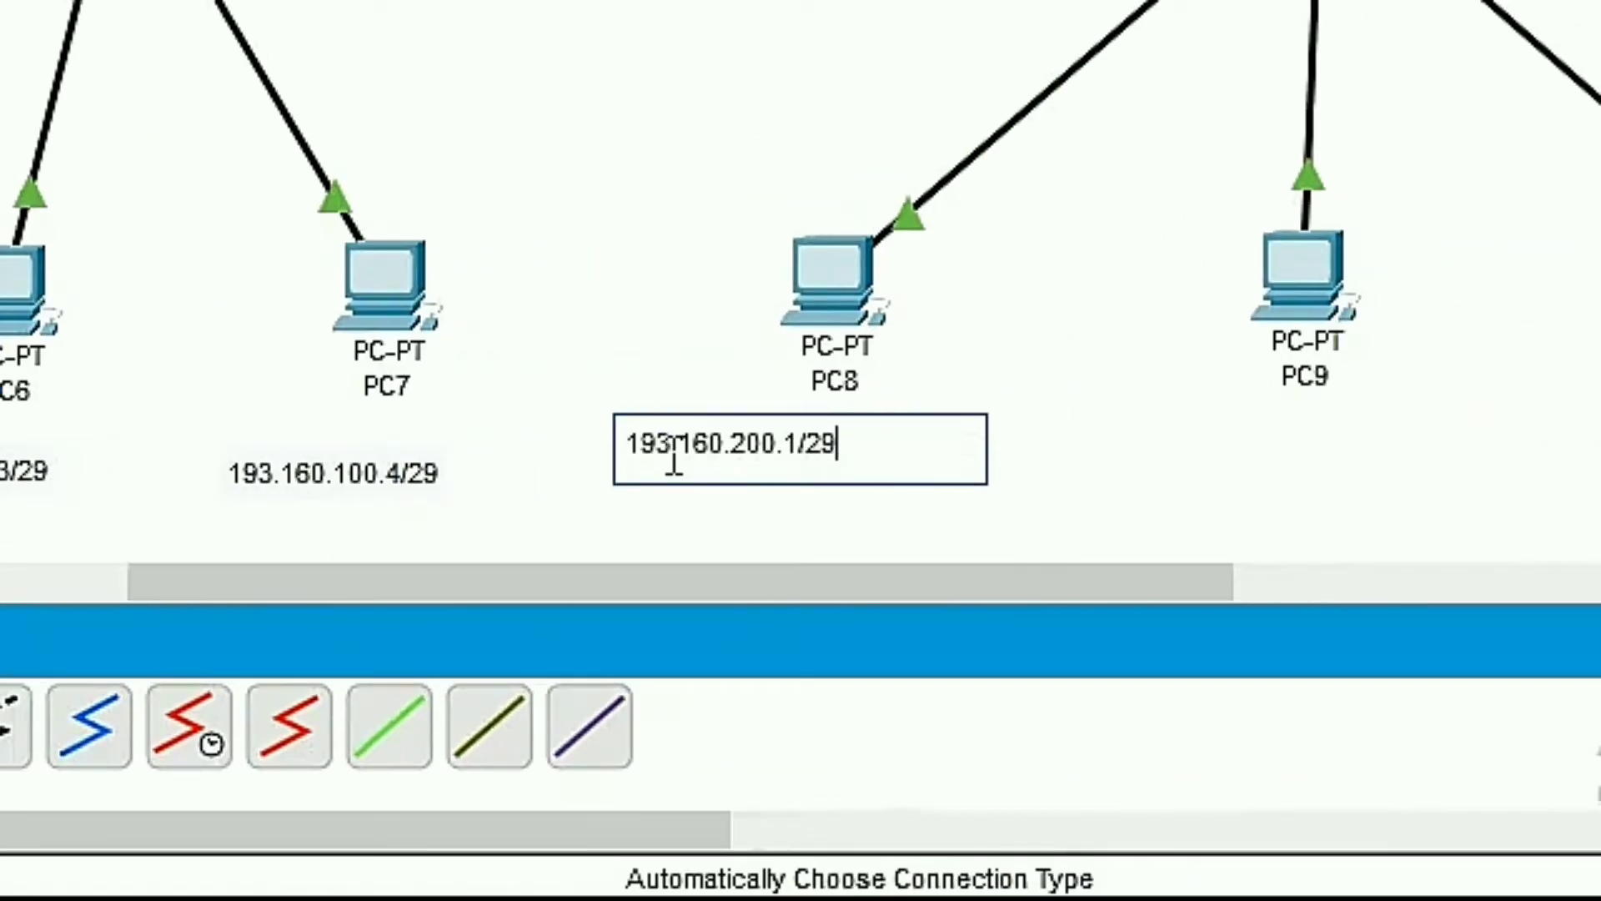
key("Left")
key("Left")
key("Left")
key("BackSpace")
type("2")
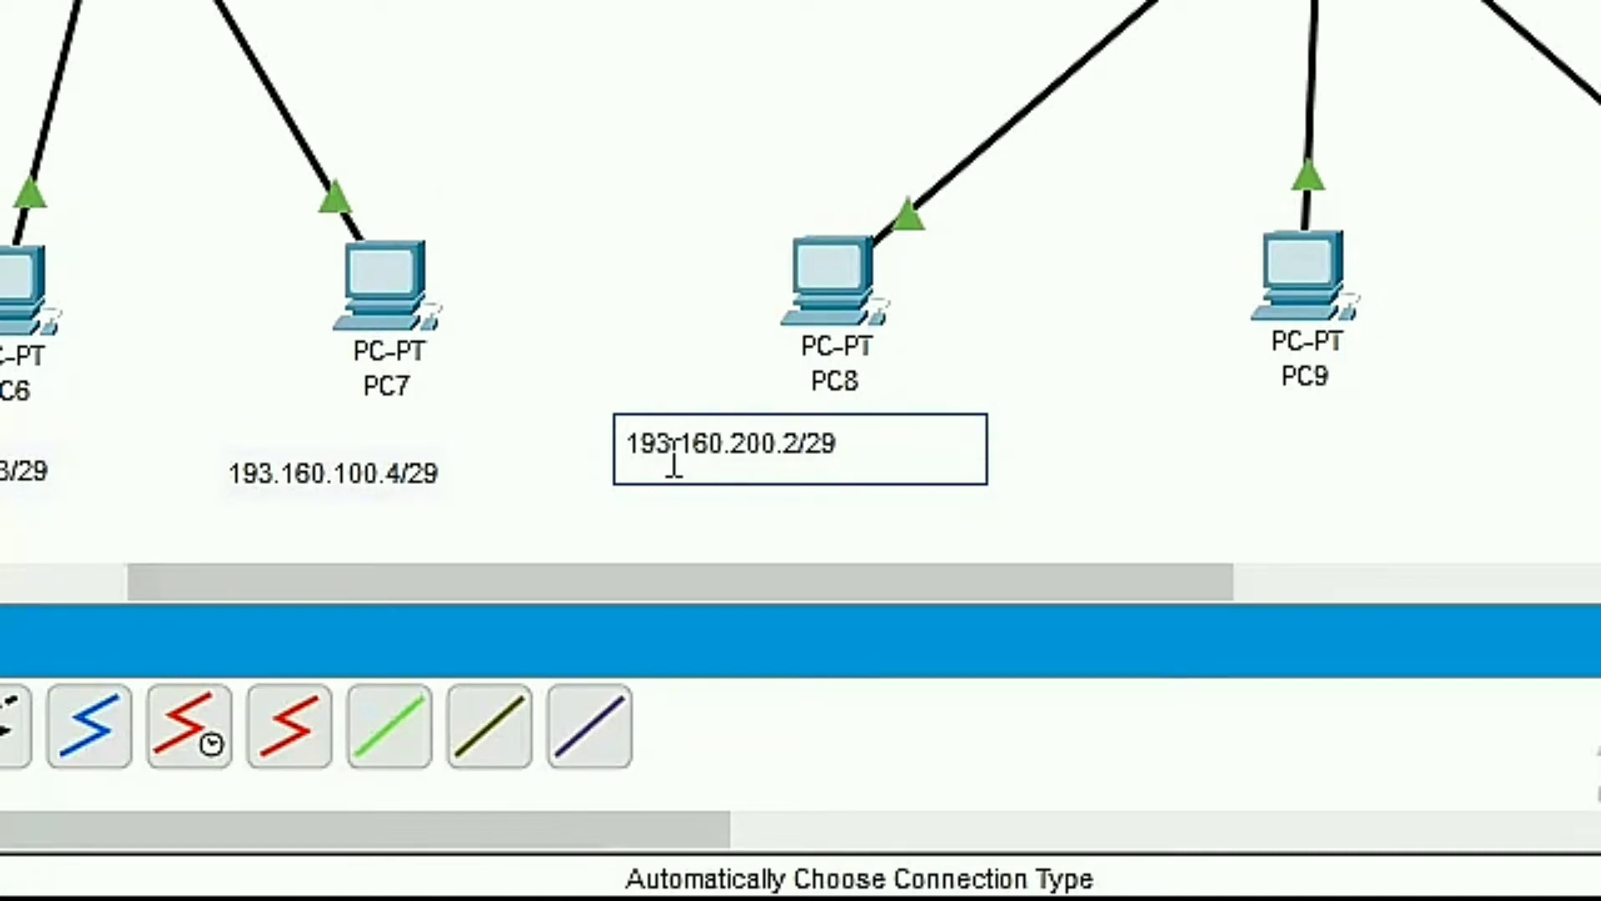
Add the note 193.160.200.3/29 below PC9
left_click(1115, 423)
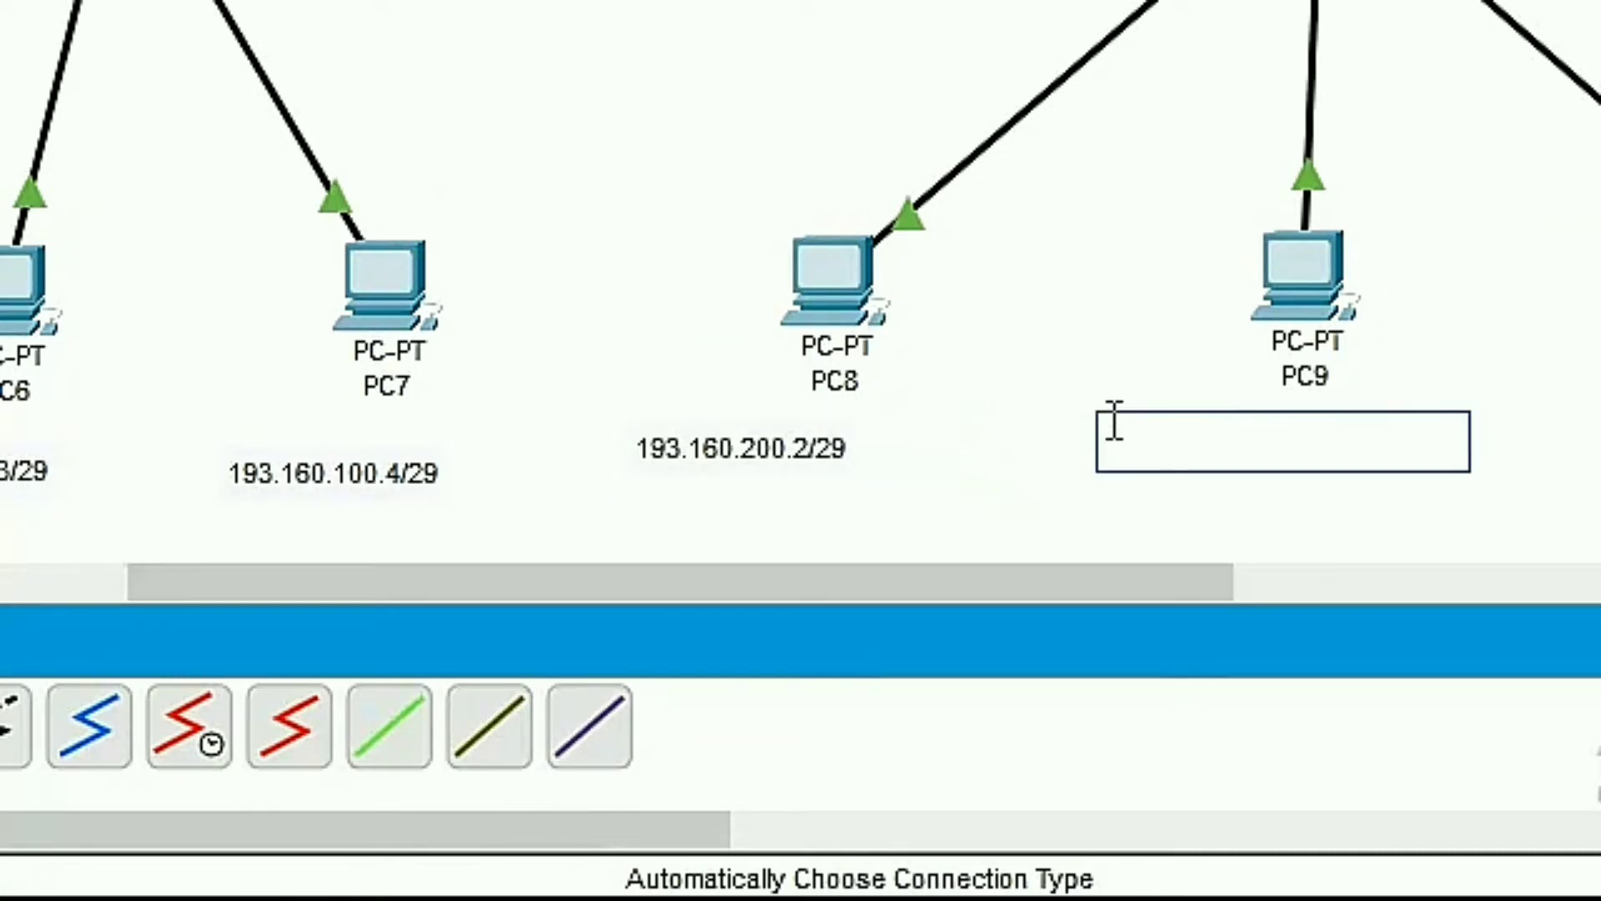
type("193.160.200.1/29")
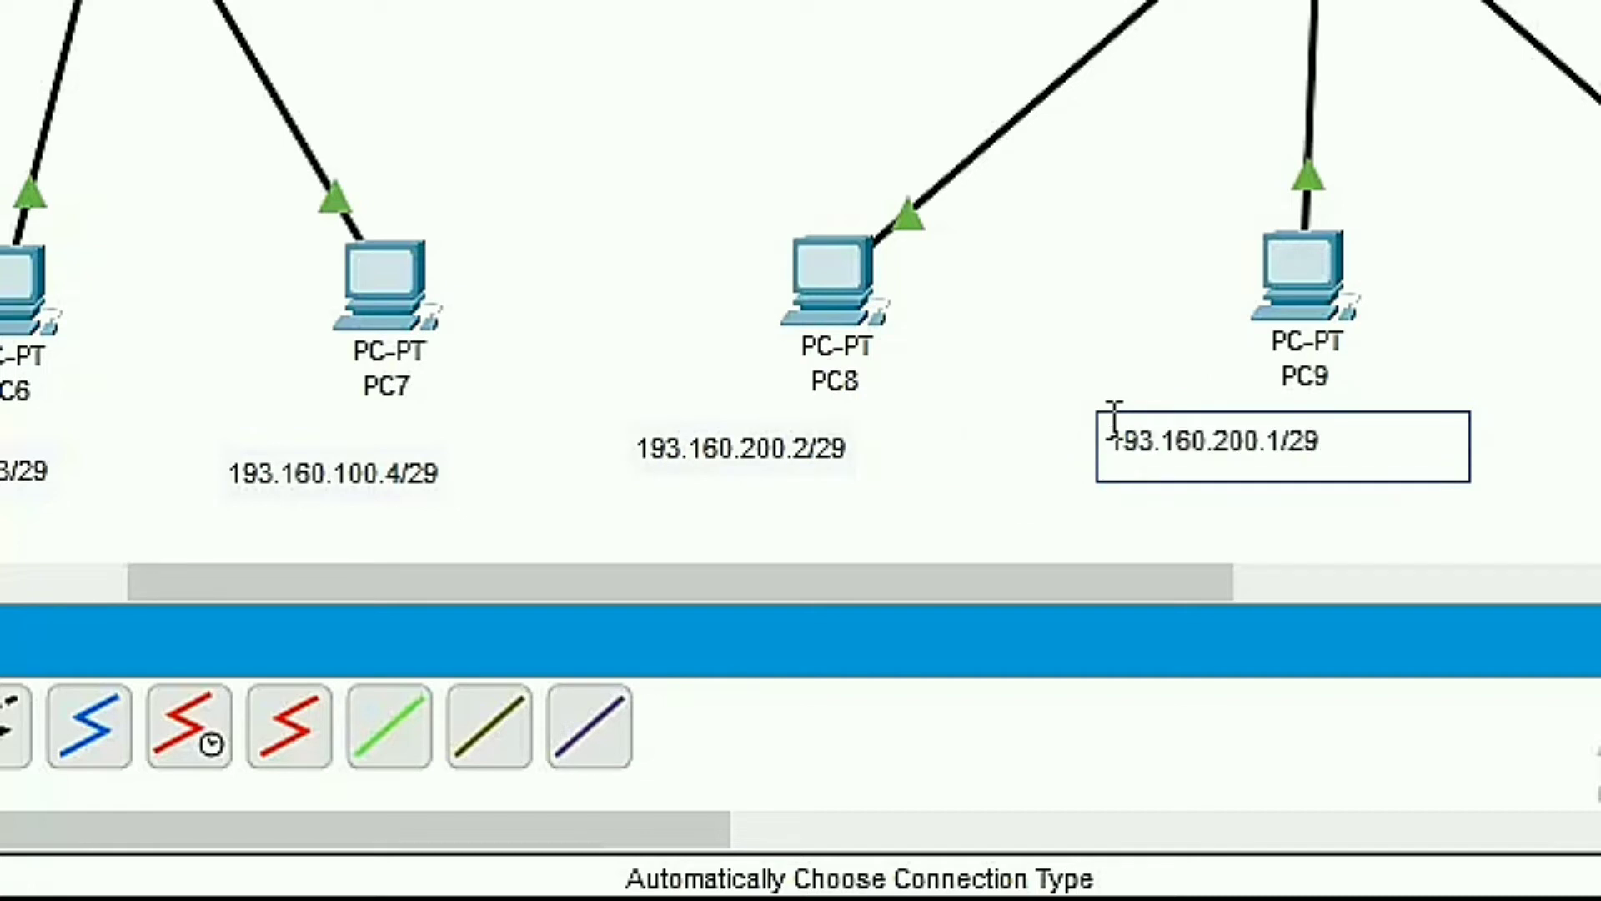
key("BackSpace")
type("3")
Add the note 193.160.200.4/29 below PC10 and leave note placement
left_click(1594, 443)
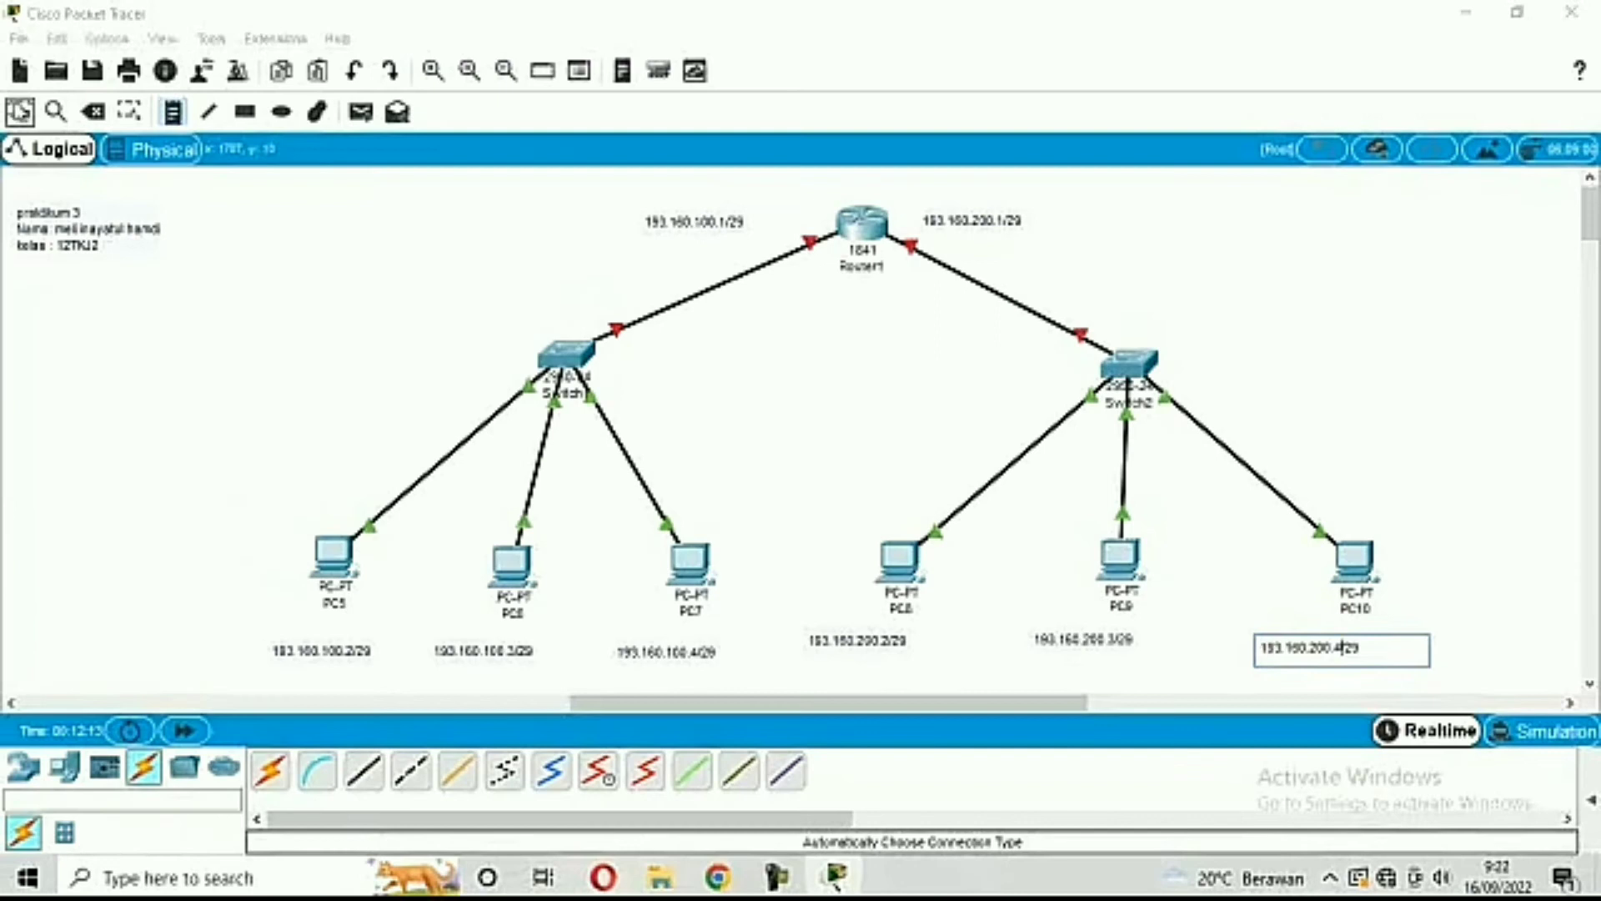
left_click(558, 239)
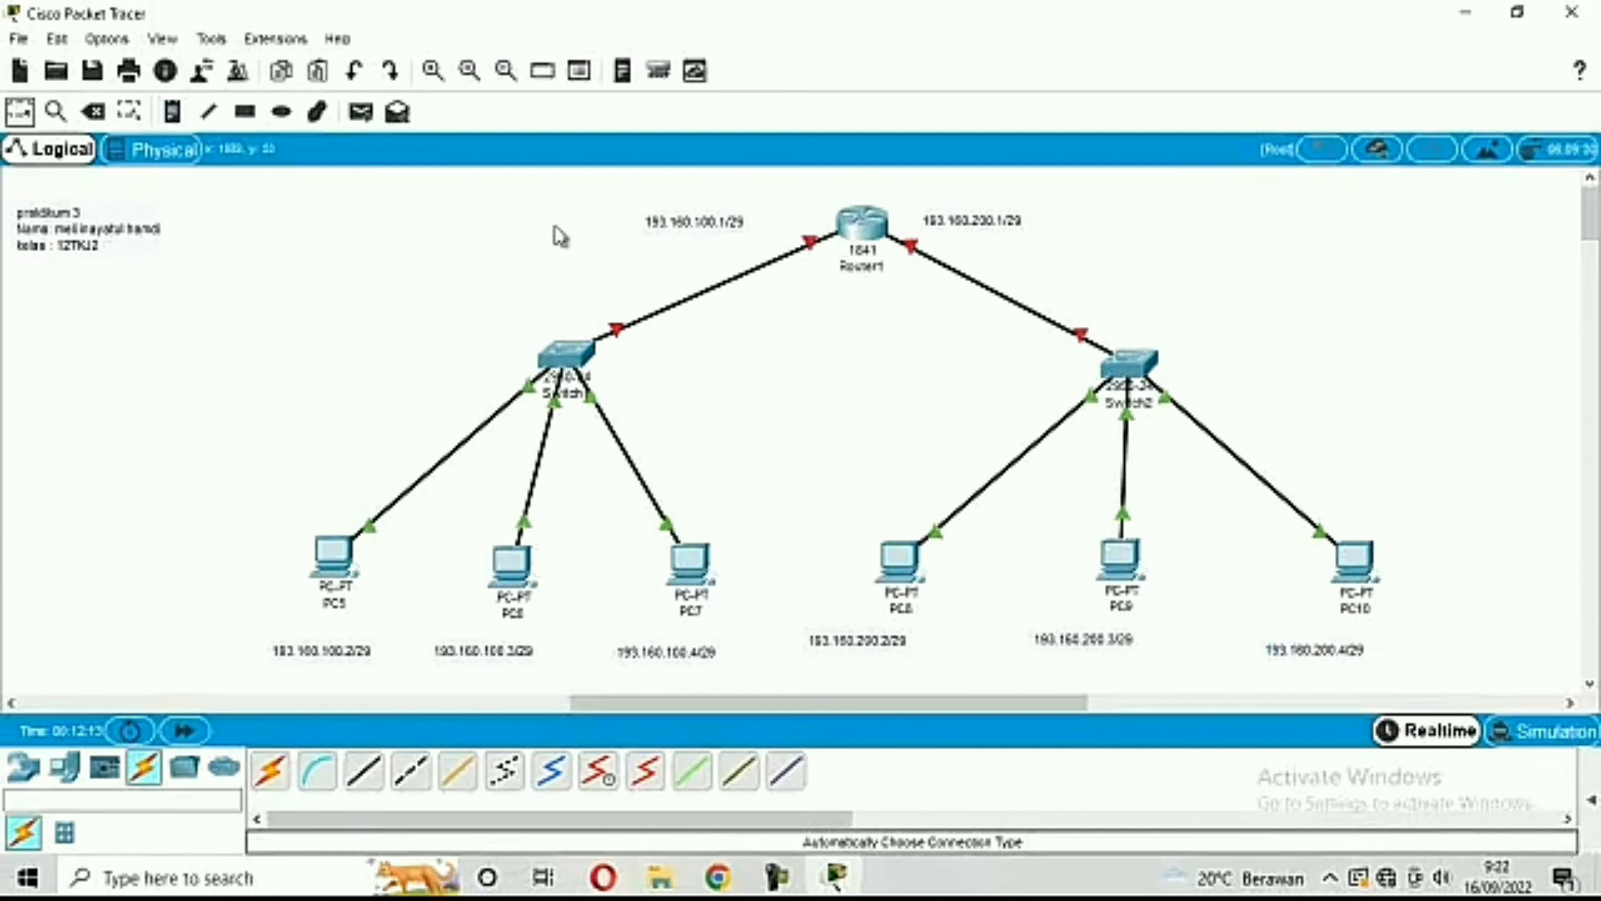
key("Escape")
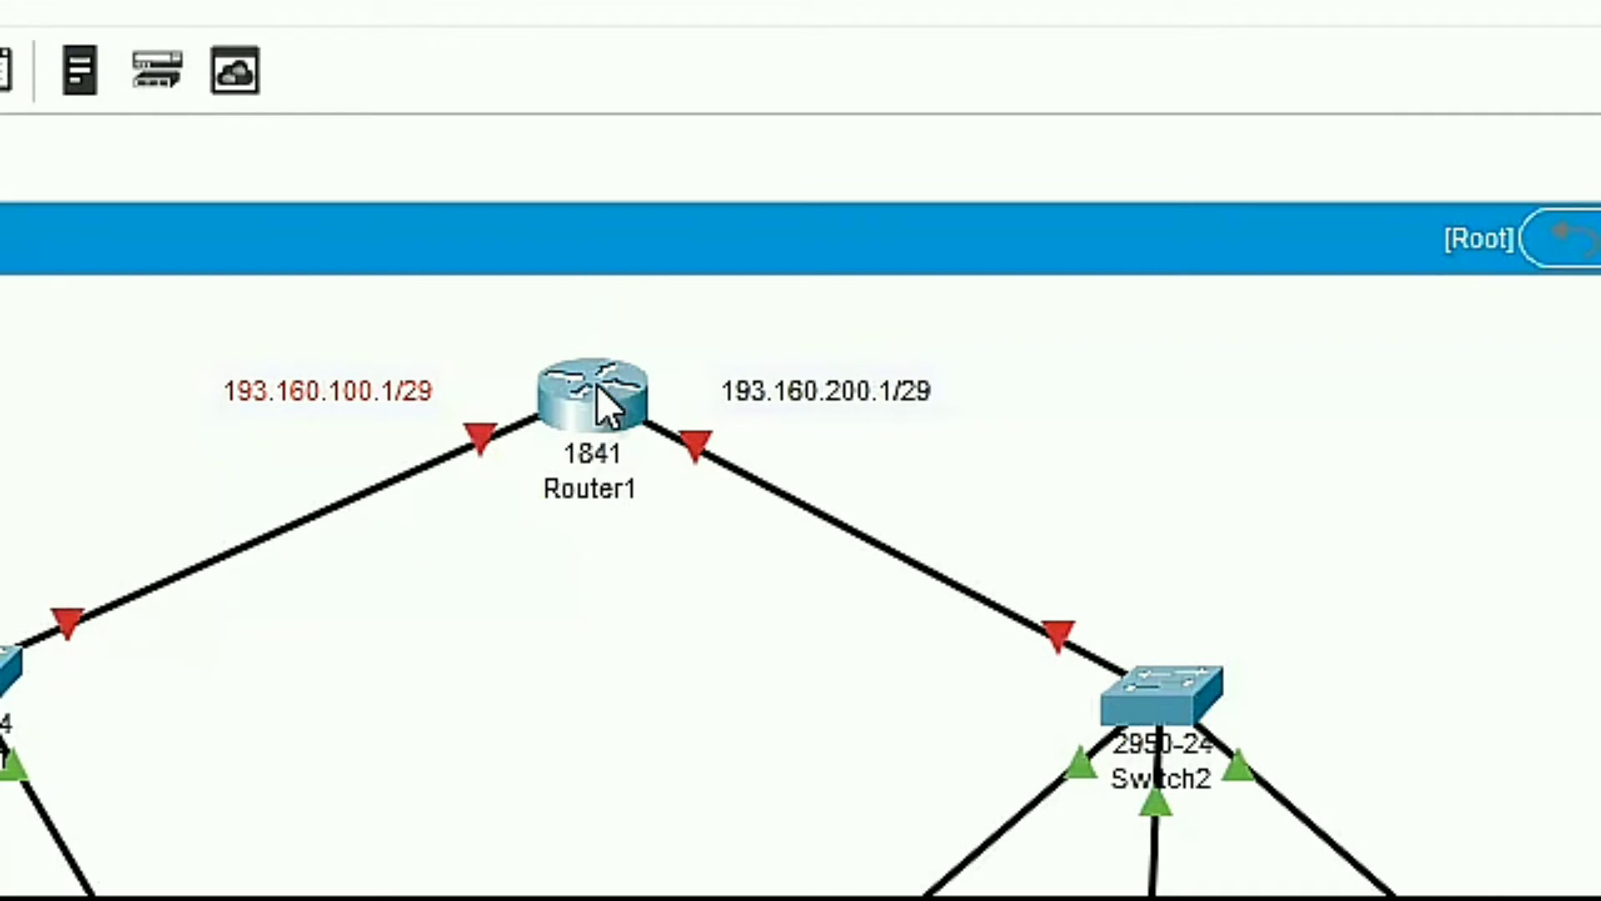
Turn on Router1's FastEthernet0/0 port and give it IP address 193.160.100.1 with subnet mask 255.255.255.248
left_click(571, 384)
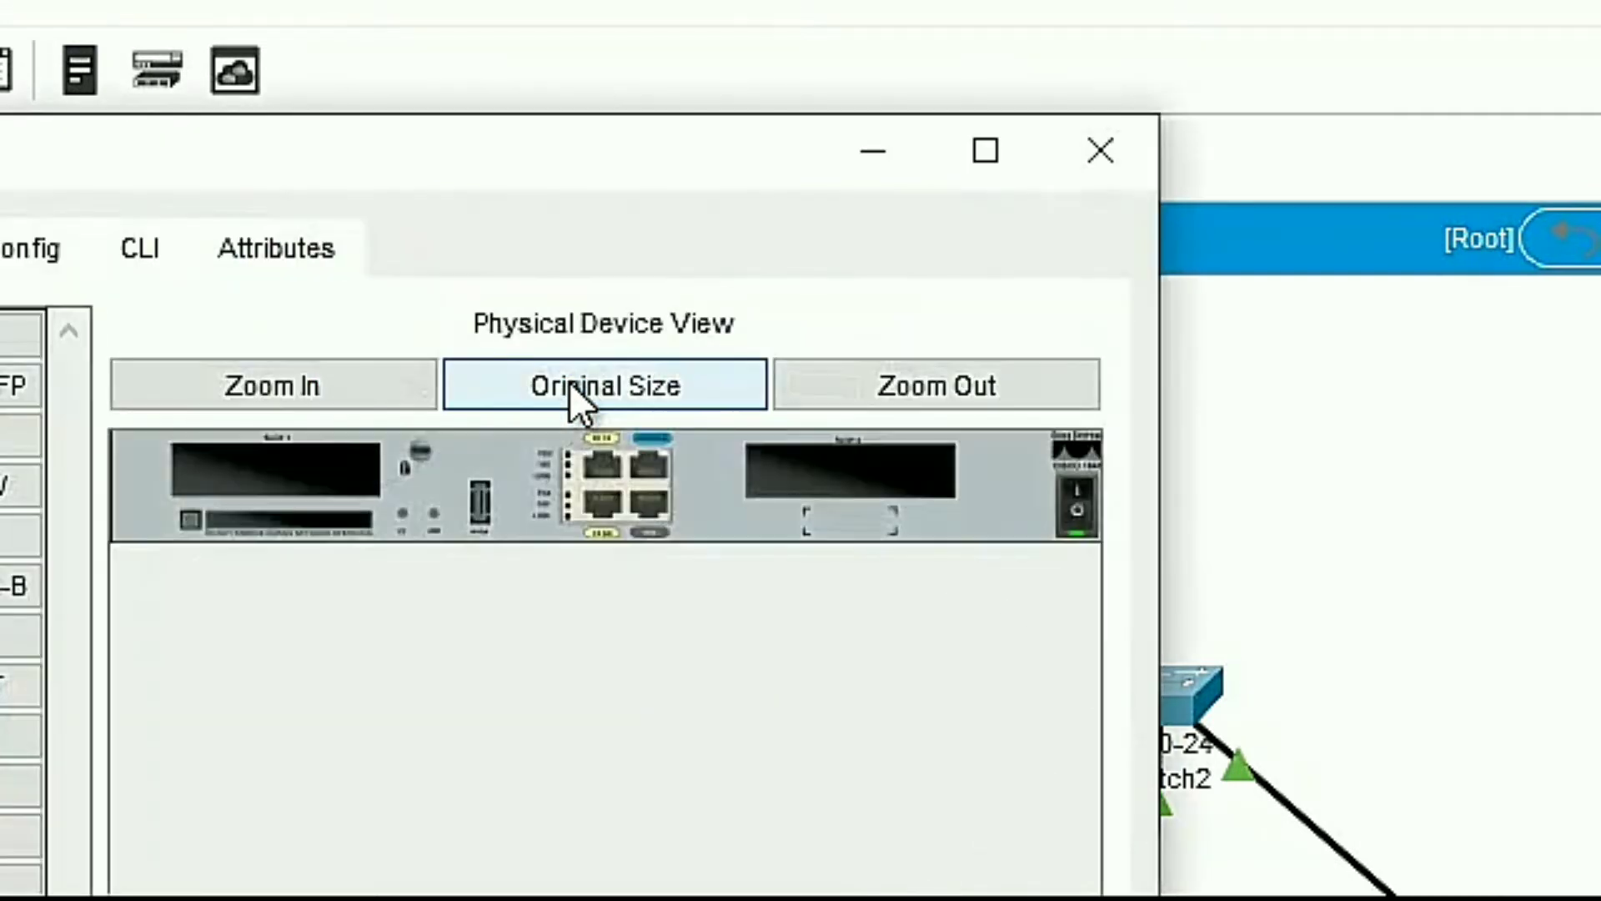
left_click(29, 252)
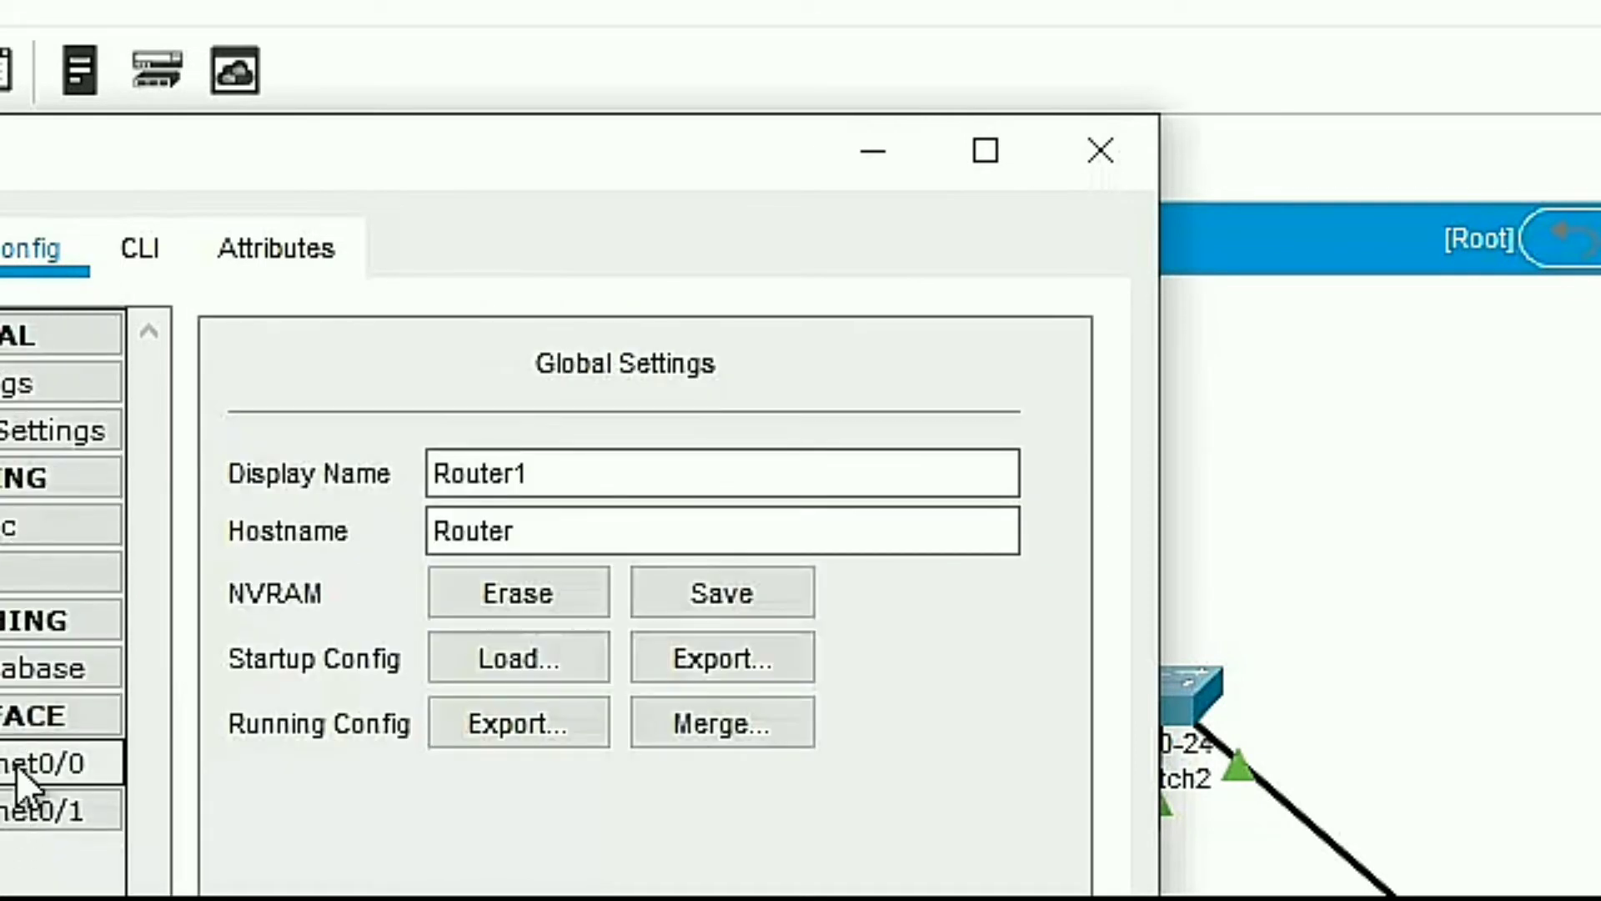
left_click(17, 764)
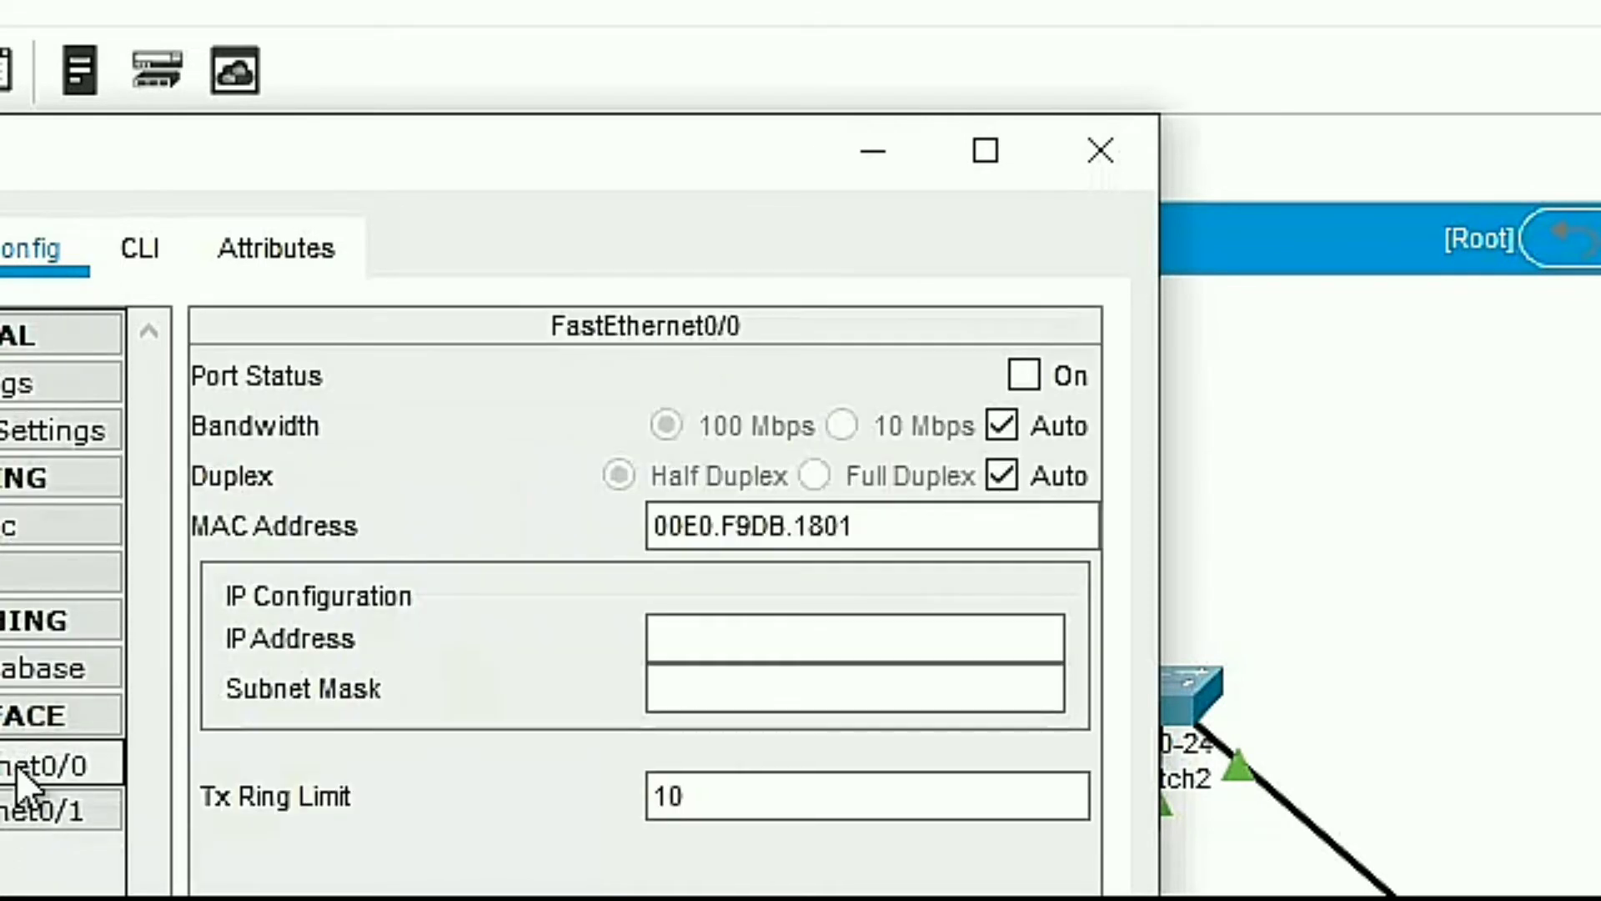
left_click(1025, 374)
left_click(762, 649)
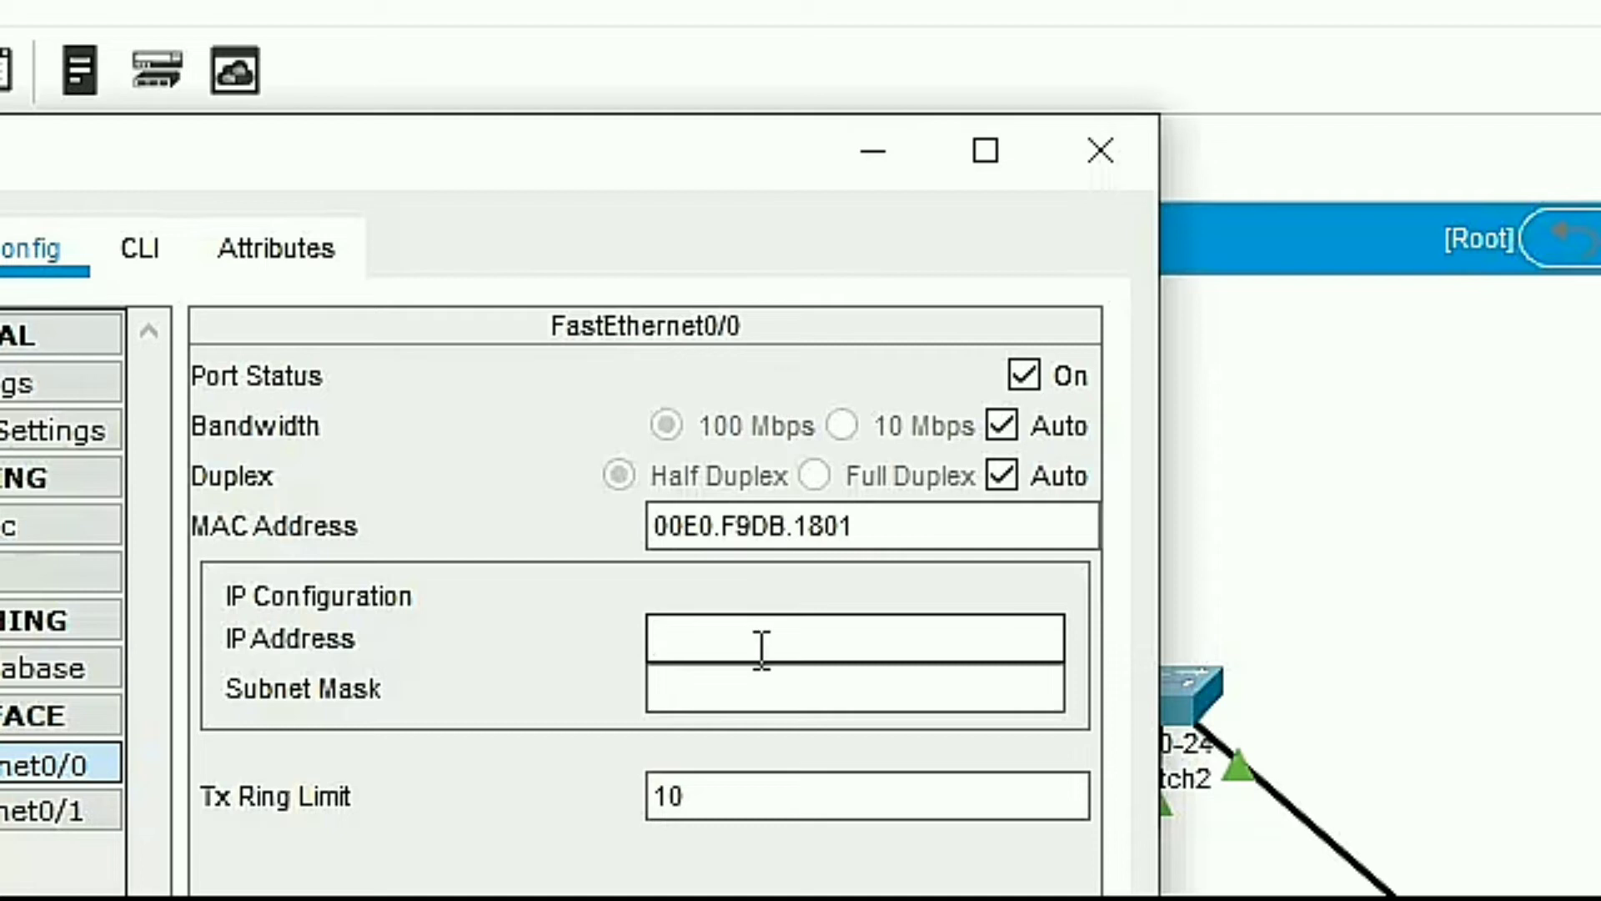
type("193.160.100.1")
left_click(761, 684)
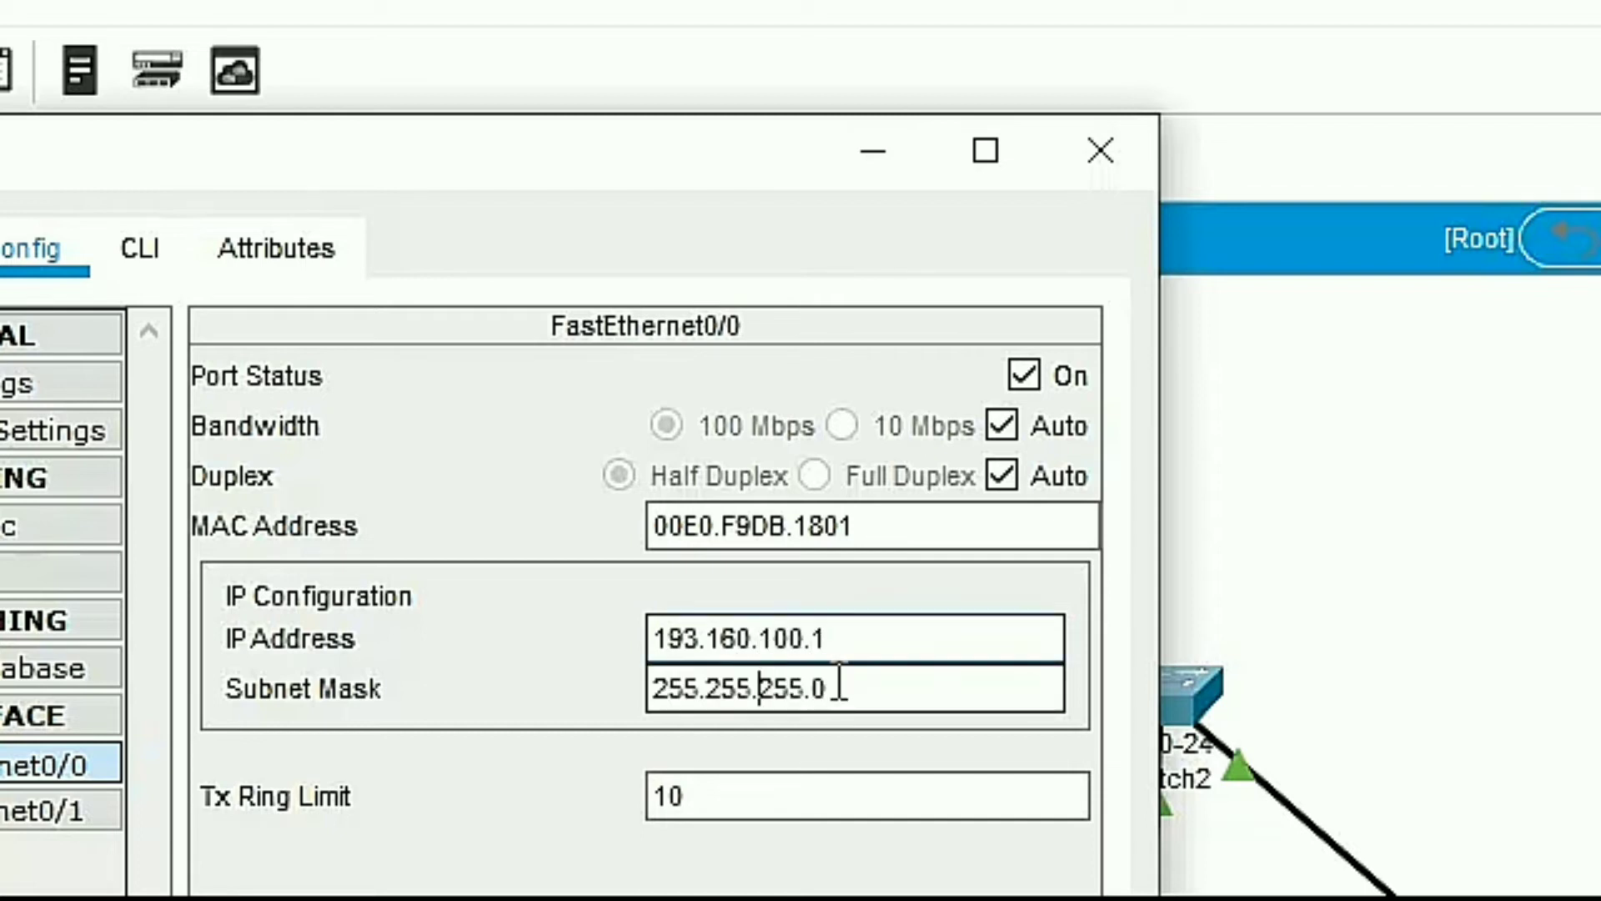
type("248")
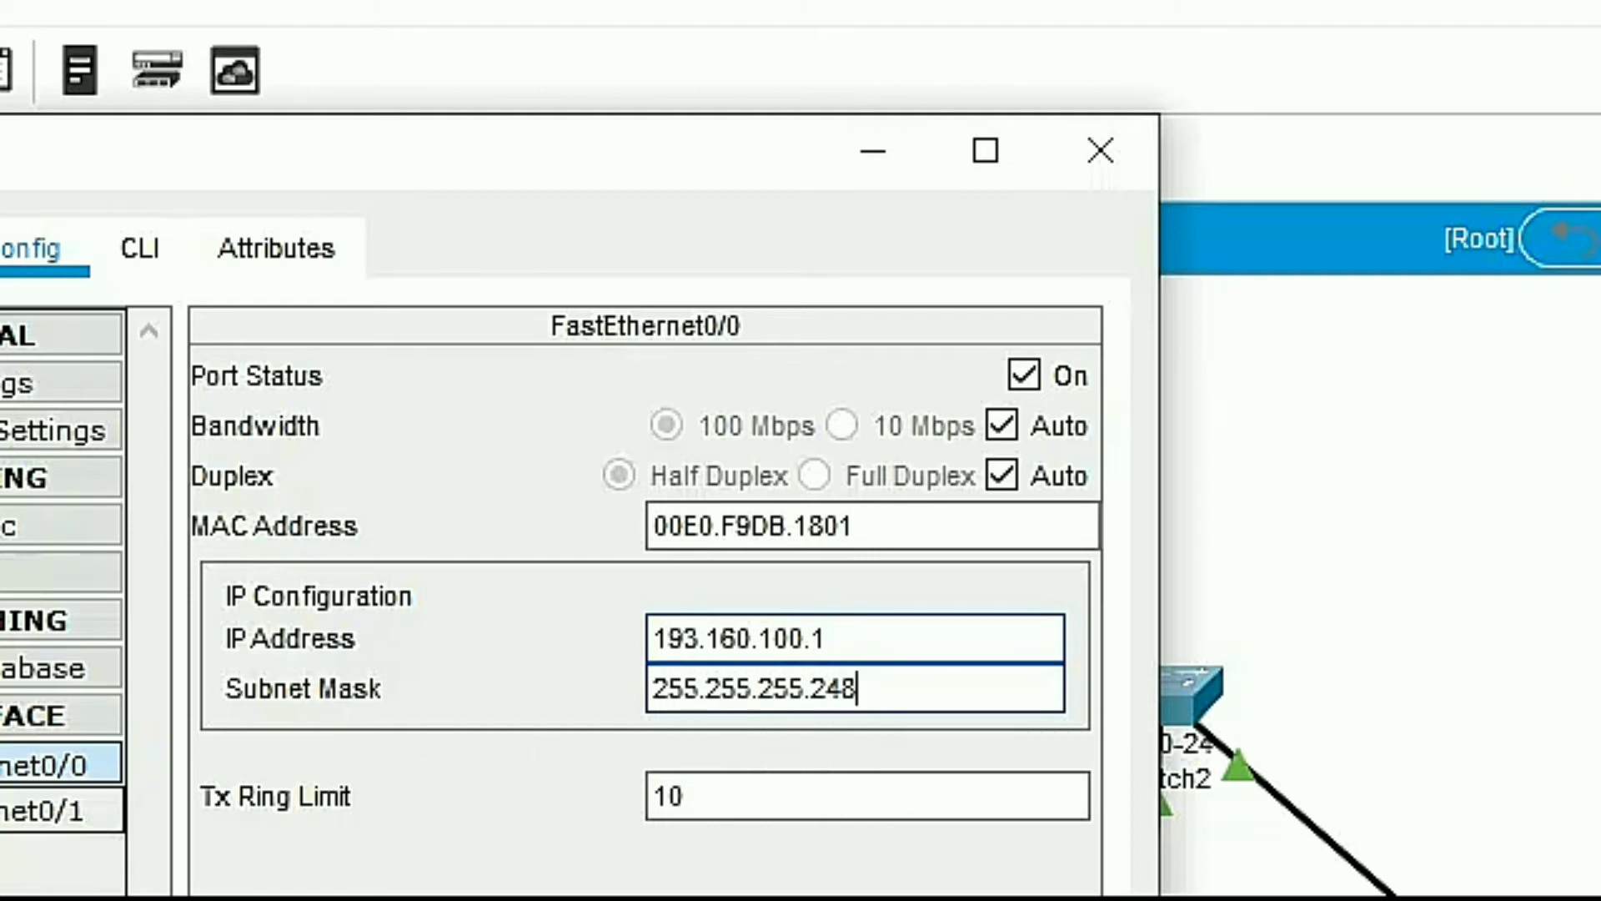
Turn on Router1's FastEthernet0/1 port, give it 193.160.200.1 with subnet mask 255.255.255.248, and close the router's settings
left_click(62, 811)
left_click(1041, 382)
left_click(811, 633)
type("193.1")
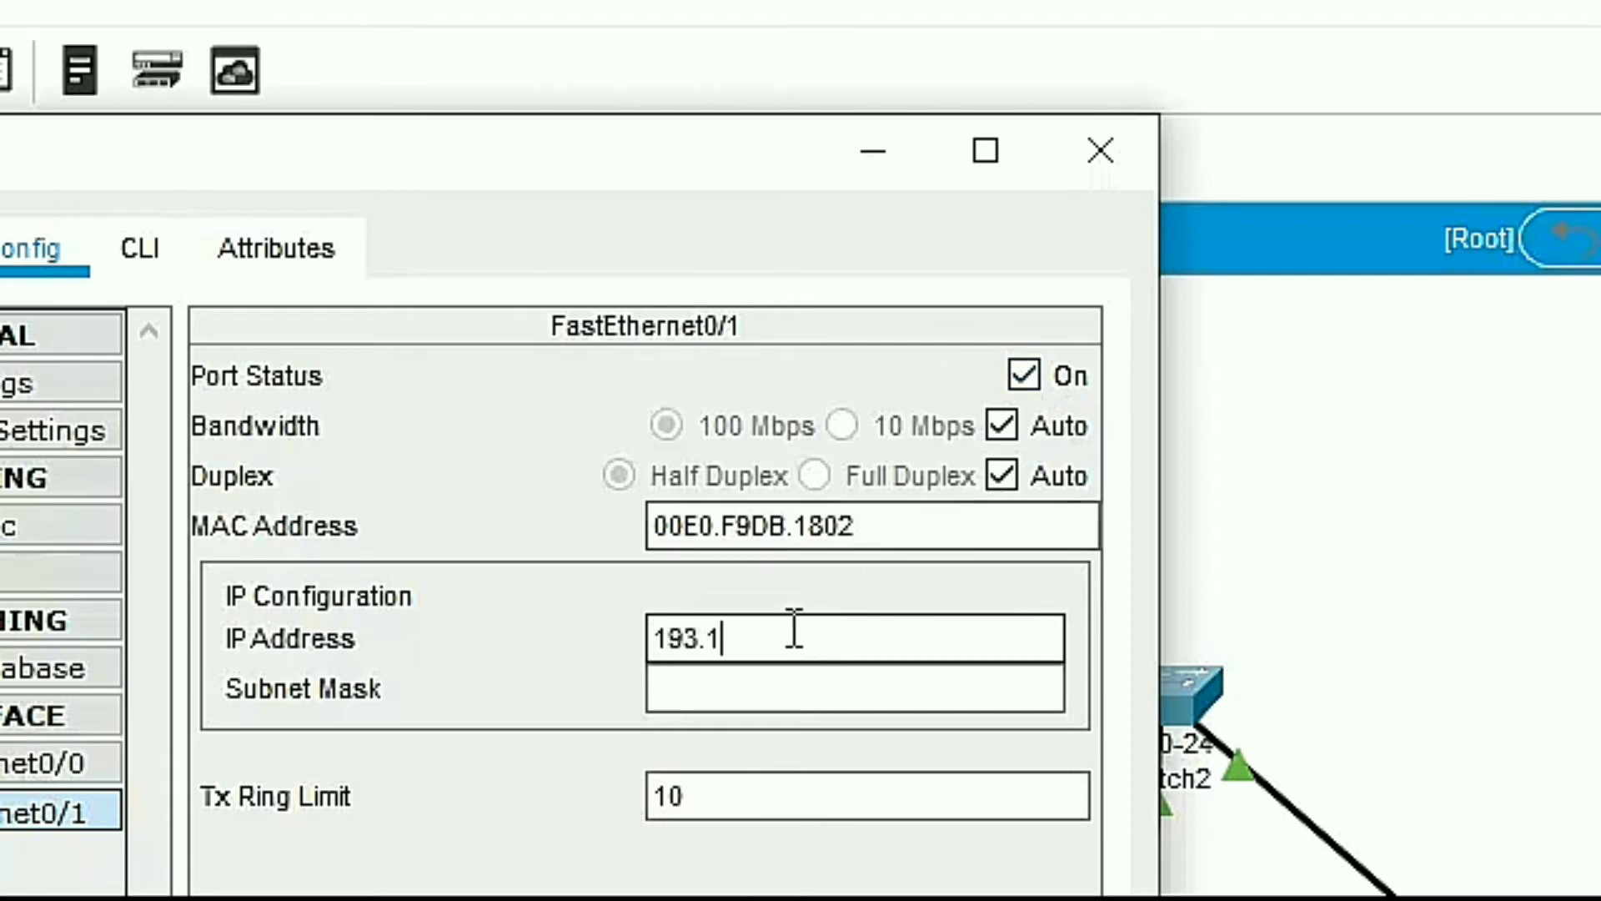
type("60")
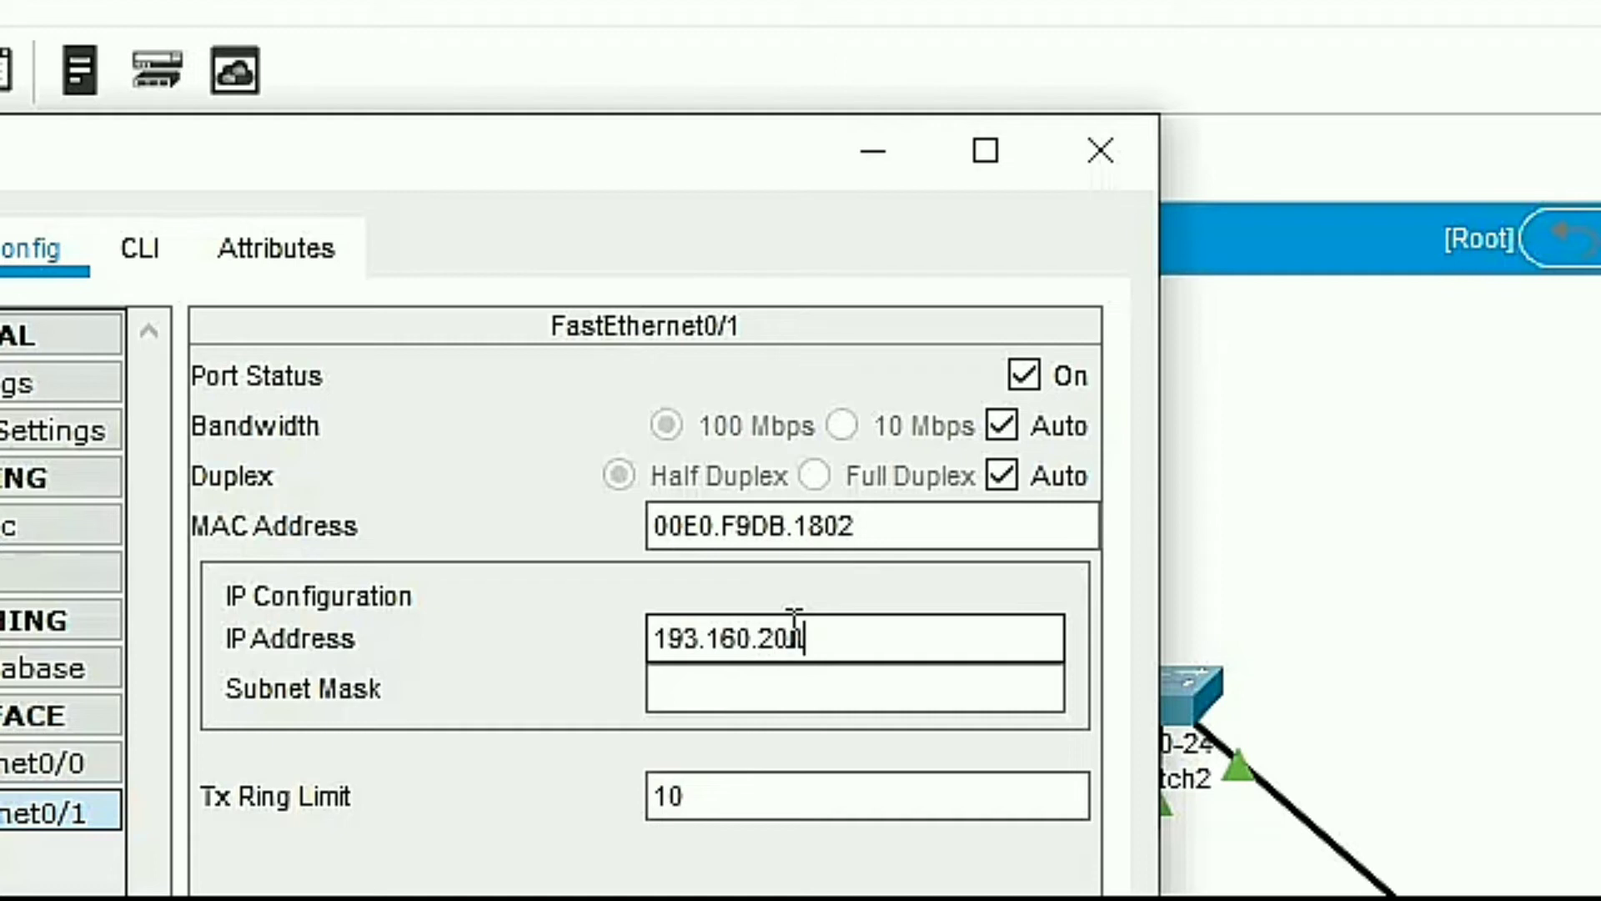
type(".201.1")
left_click(893, 686)
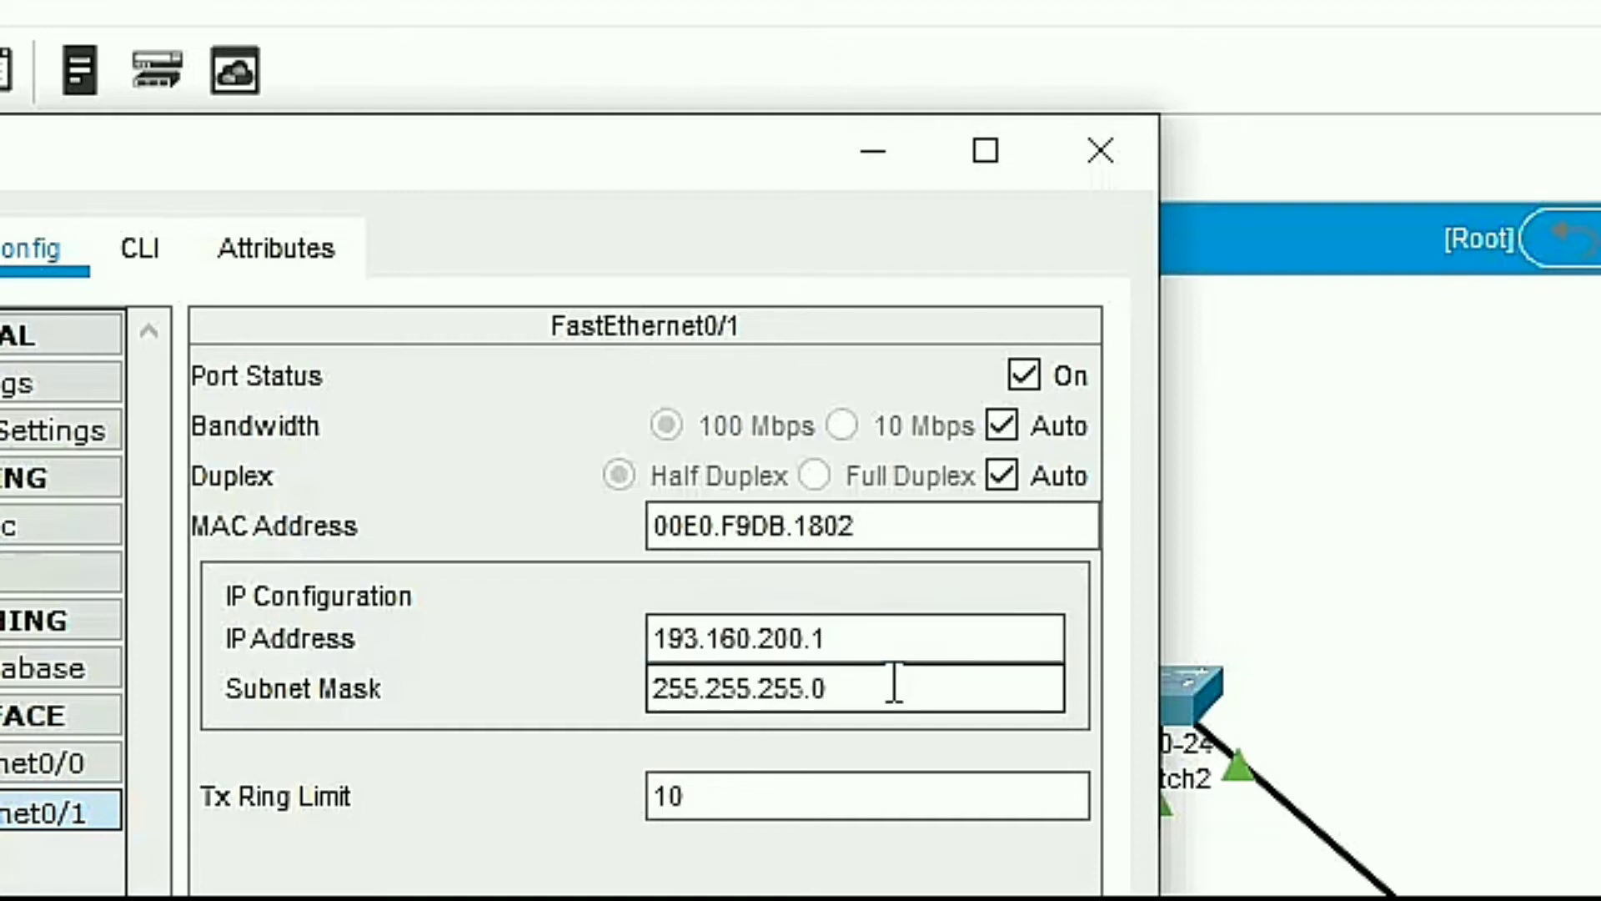
type("248")
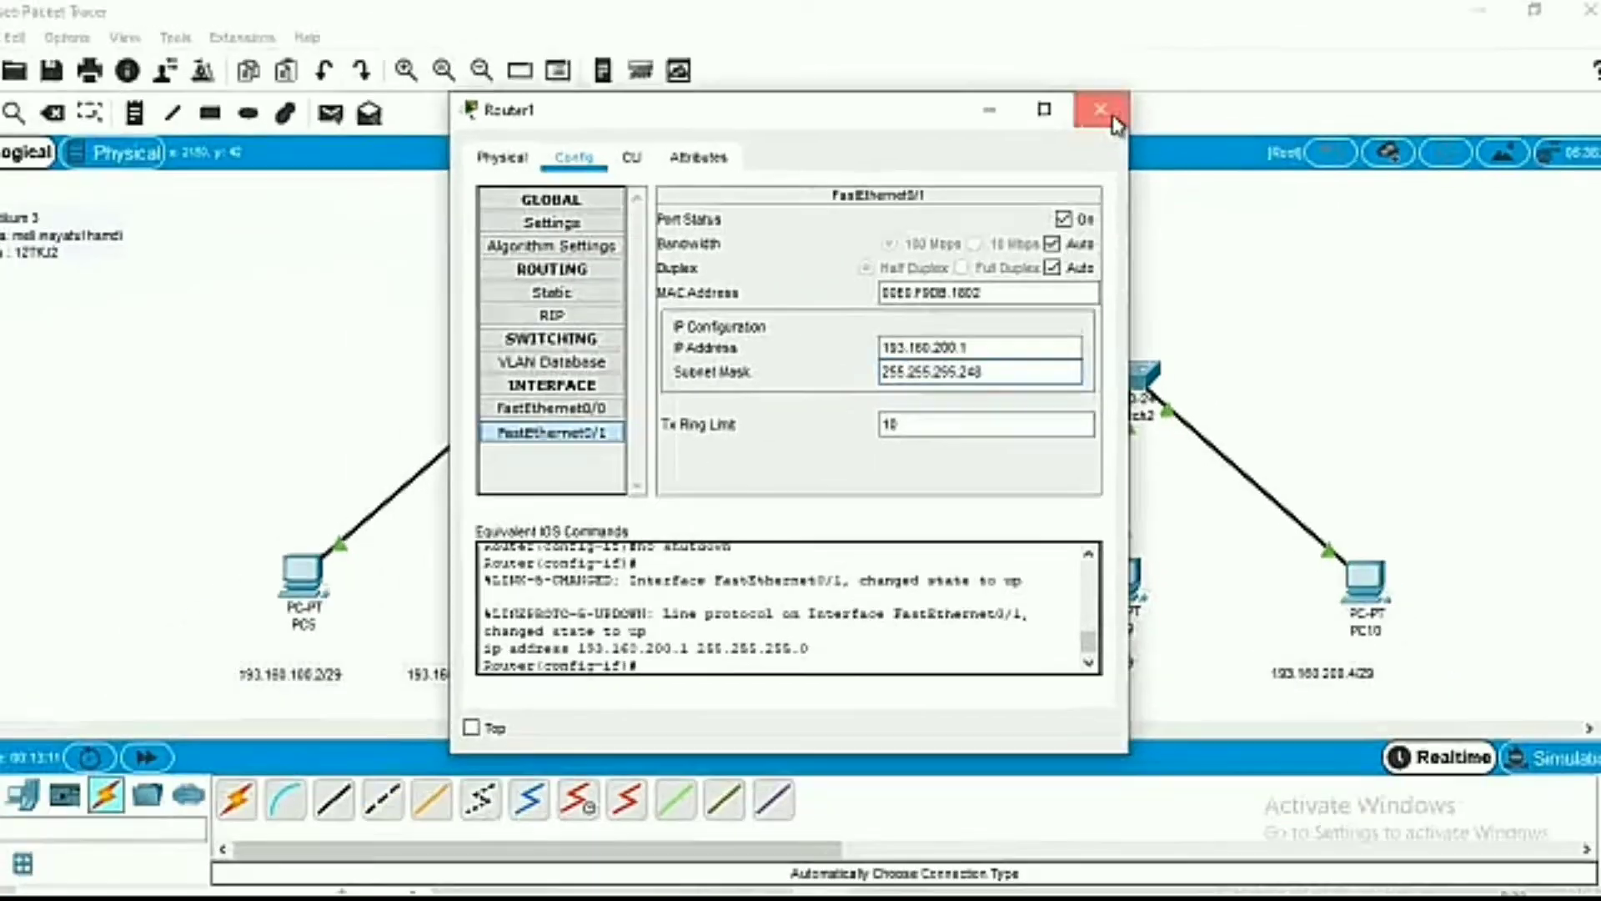
left_click(1101, 150)
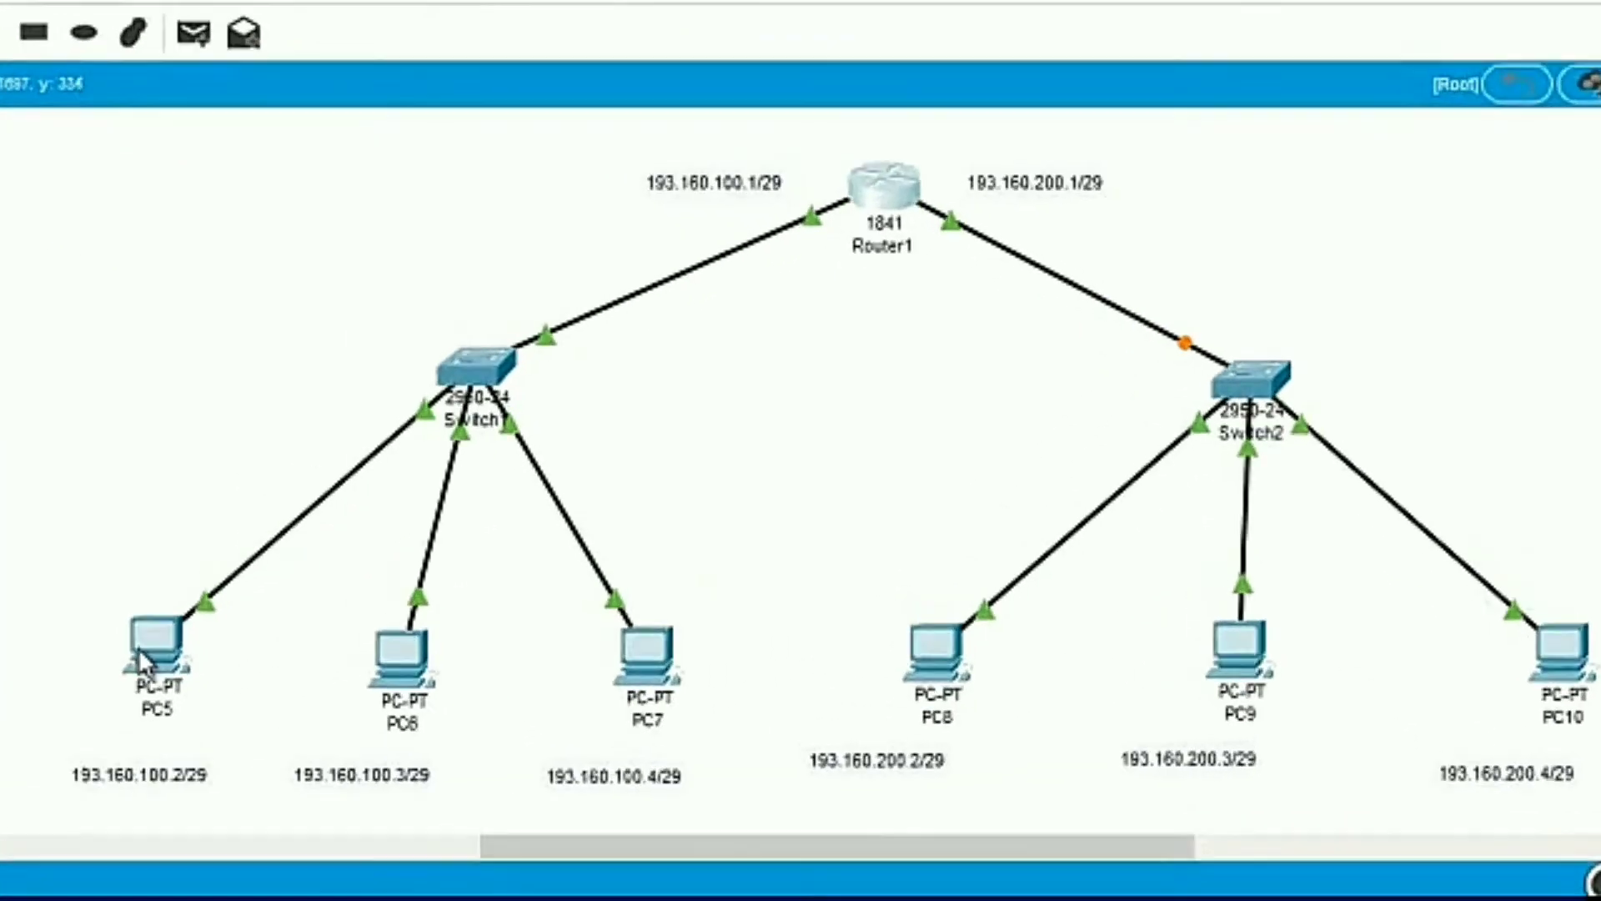
Assign PC5 the static IP address 193.160.100.2 with subnet mask 255.255.255.248
left_click(325, 553)
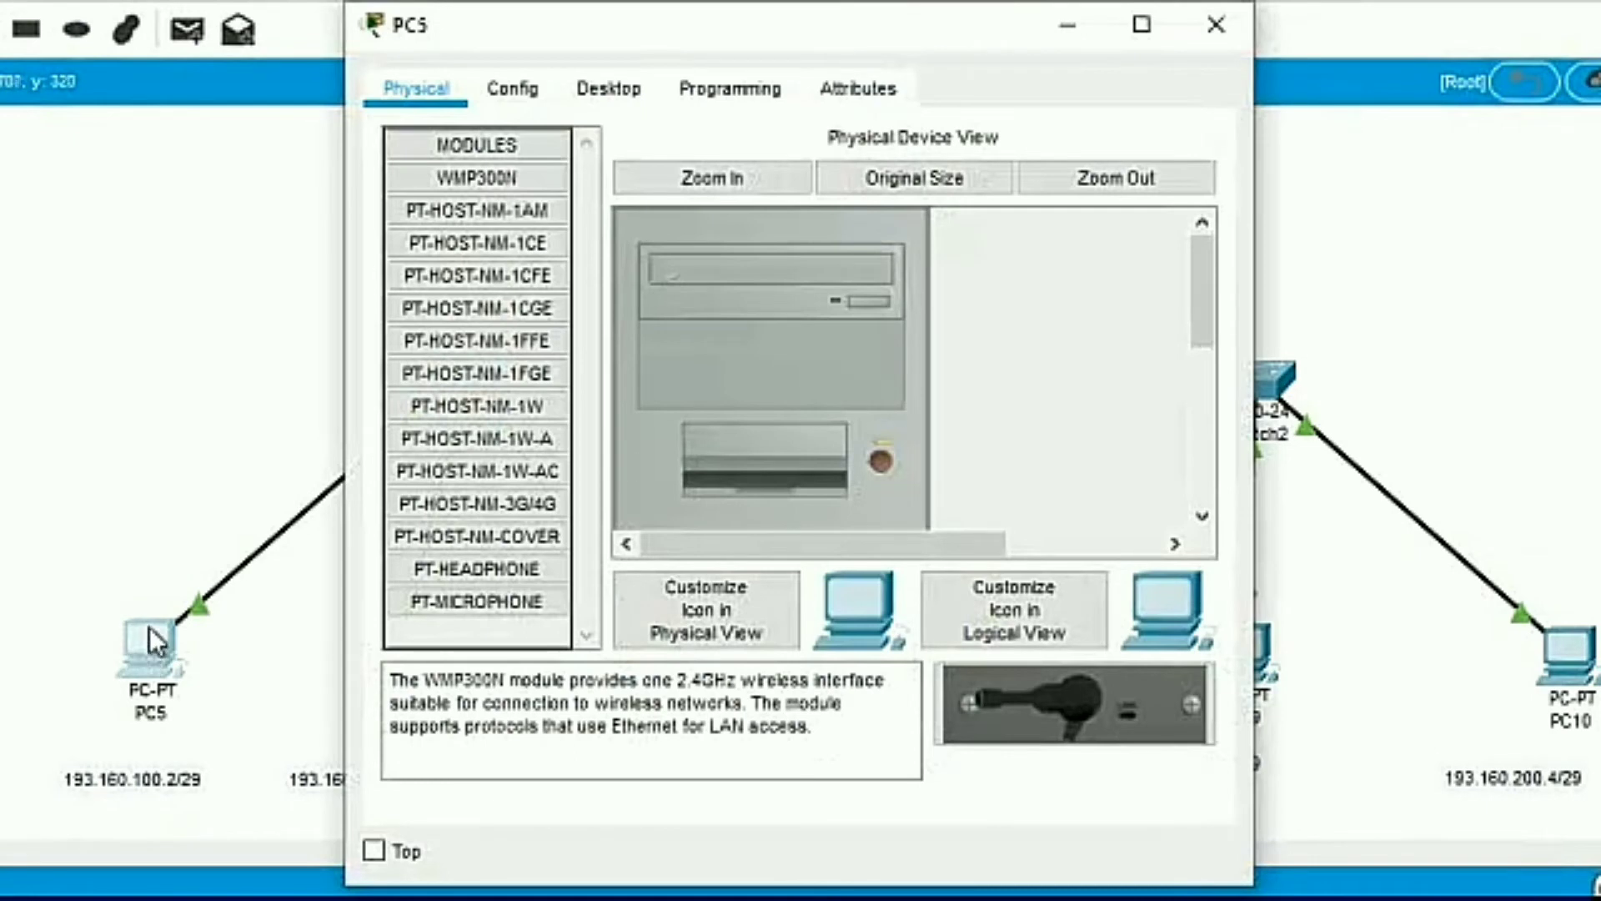
left_click(609, 93)
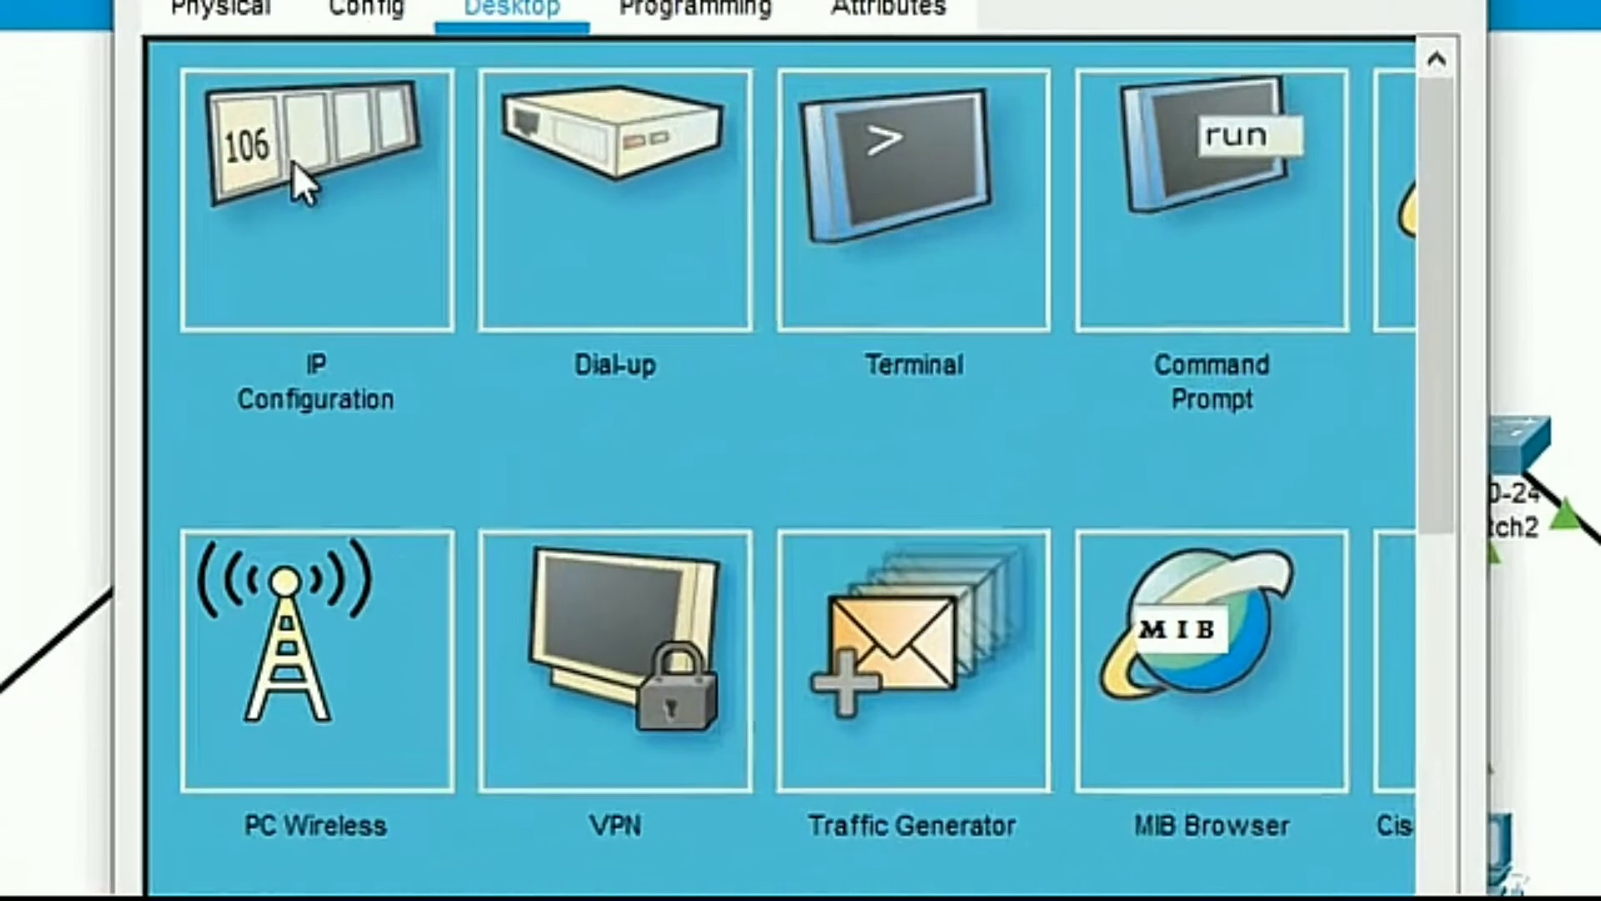
left_click(291, 164)
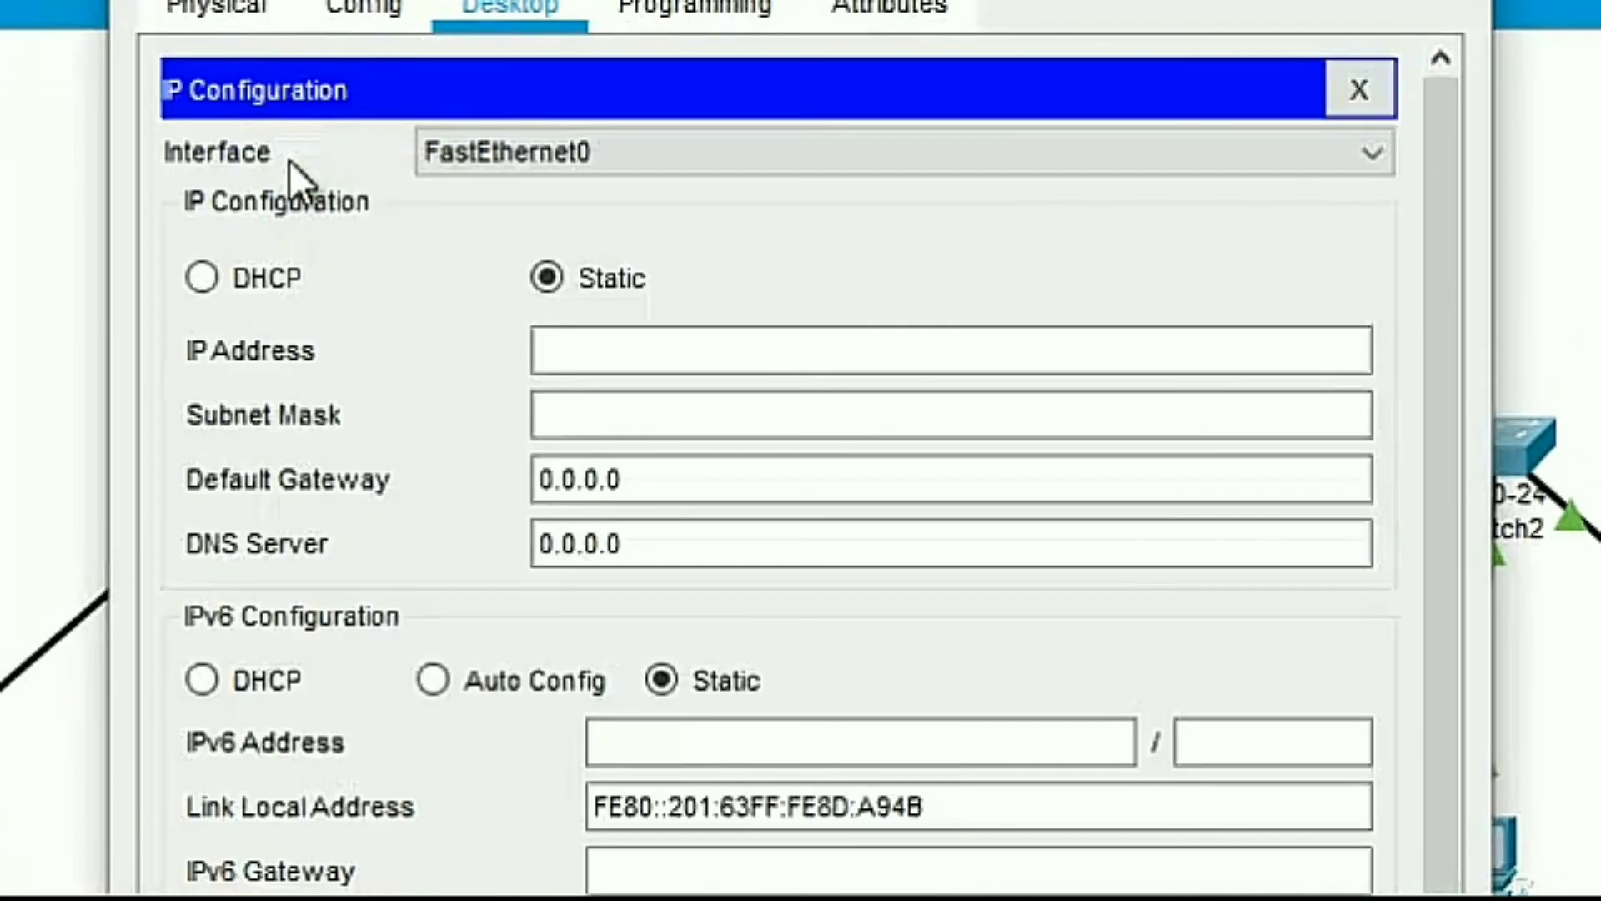
left_click(647, 353)
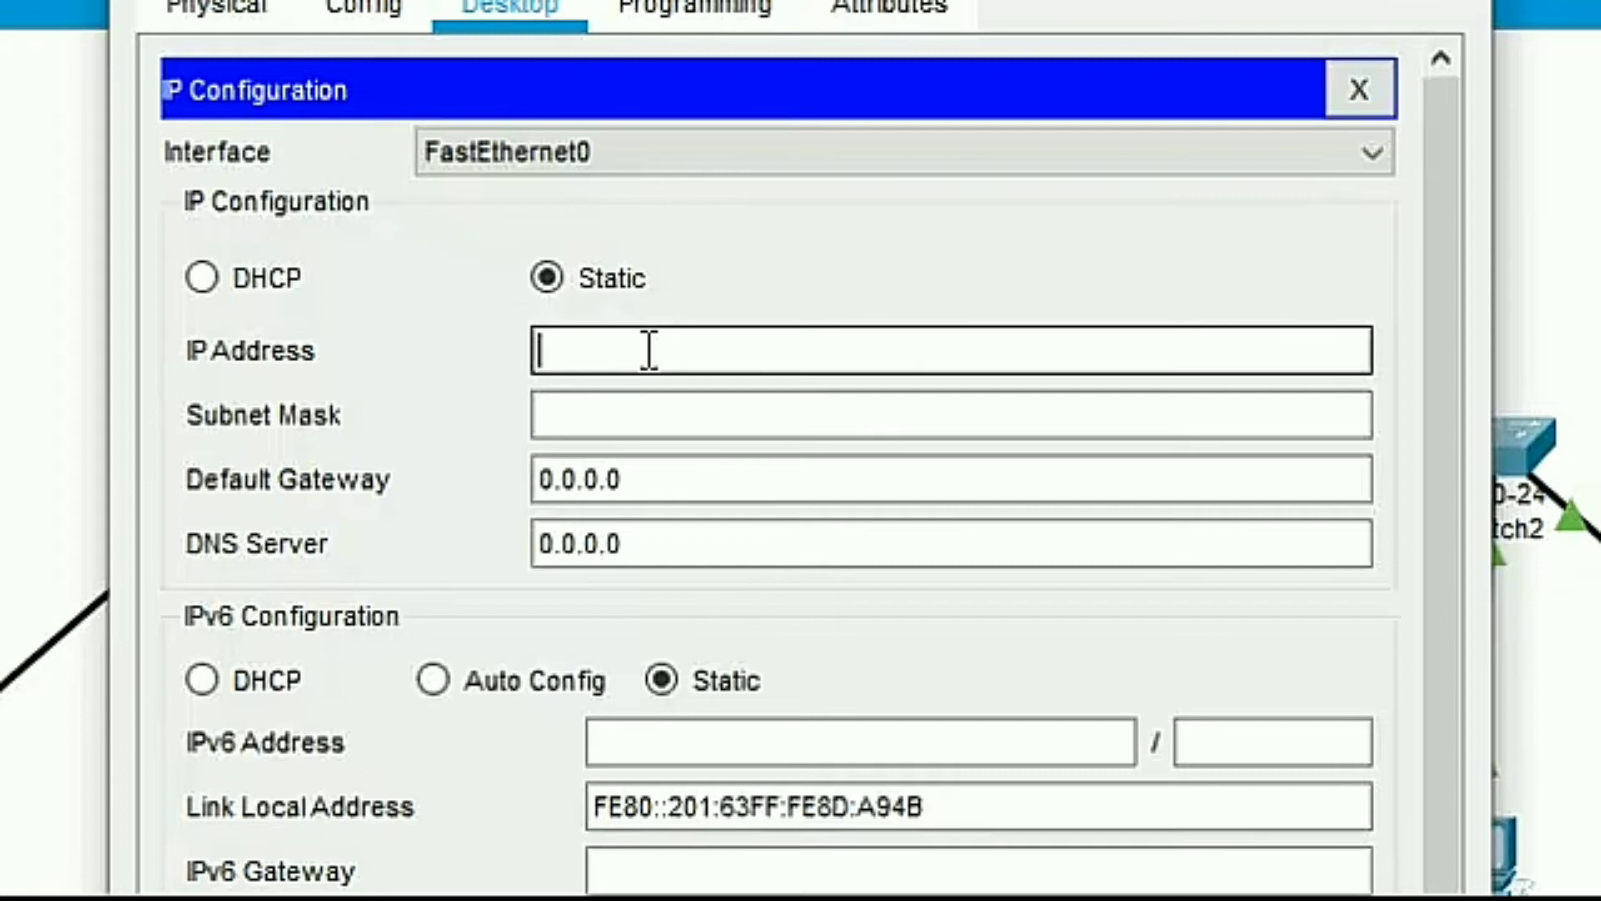
type("193.160.100.")
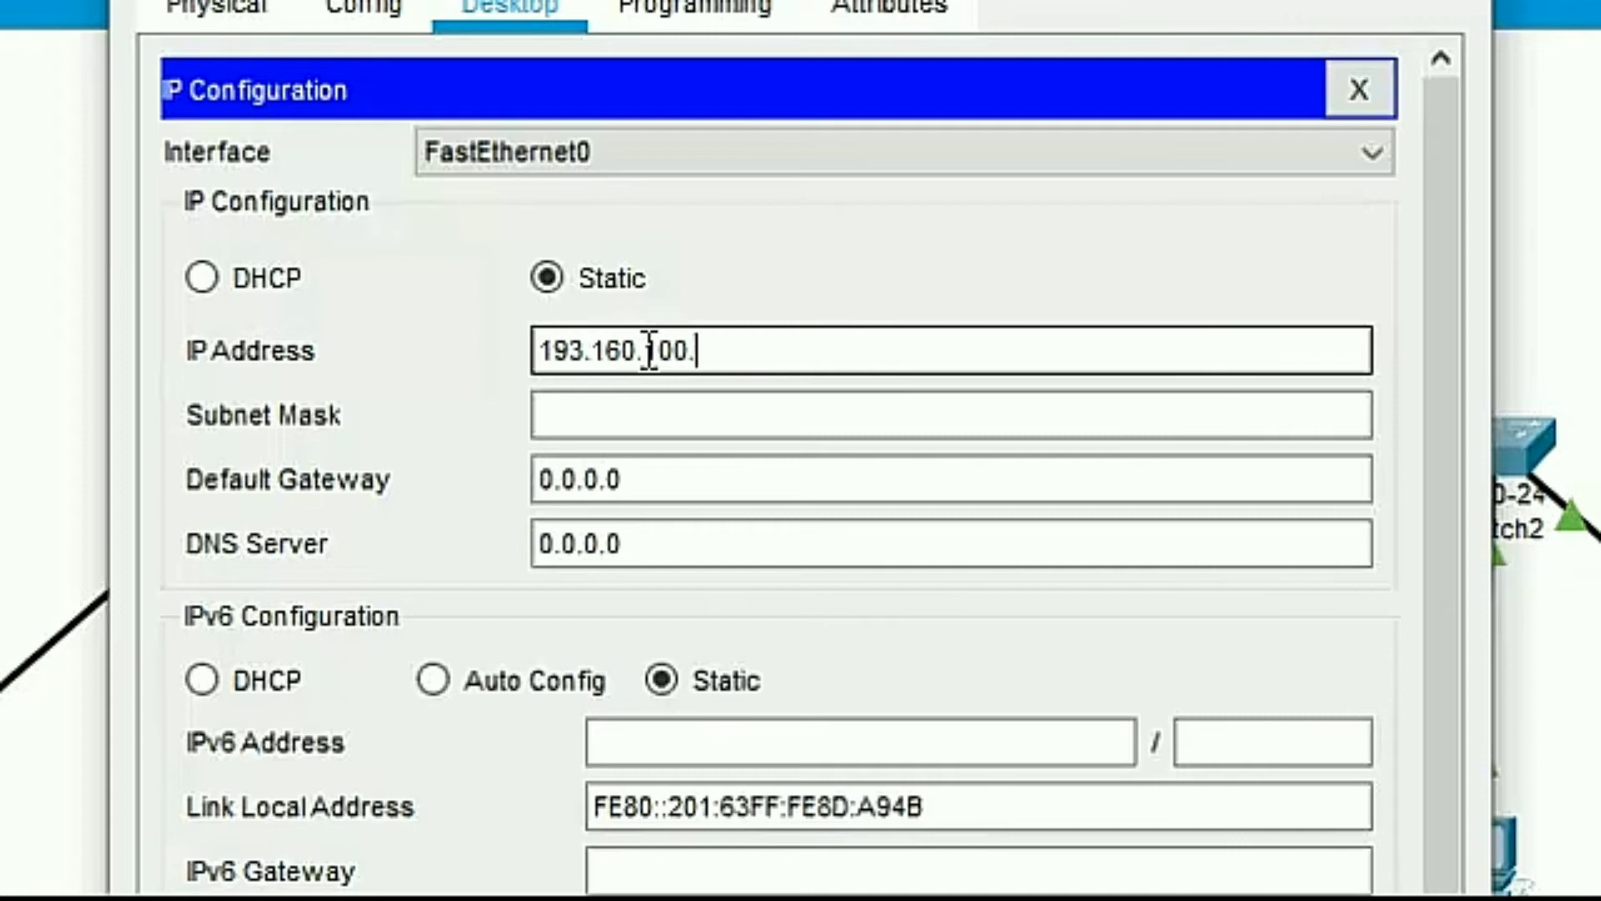
type("2")
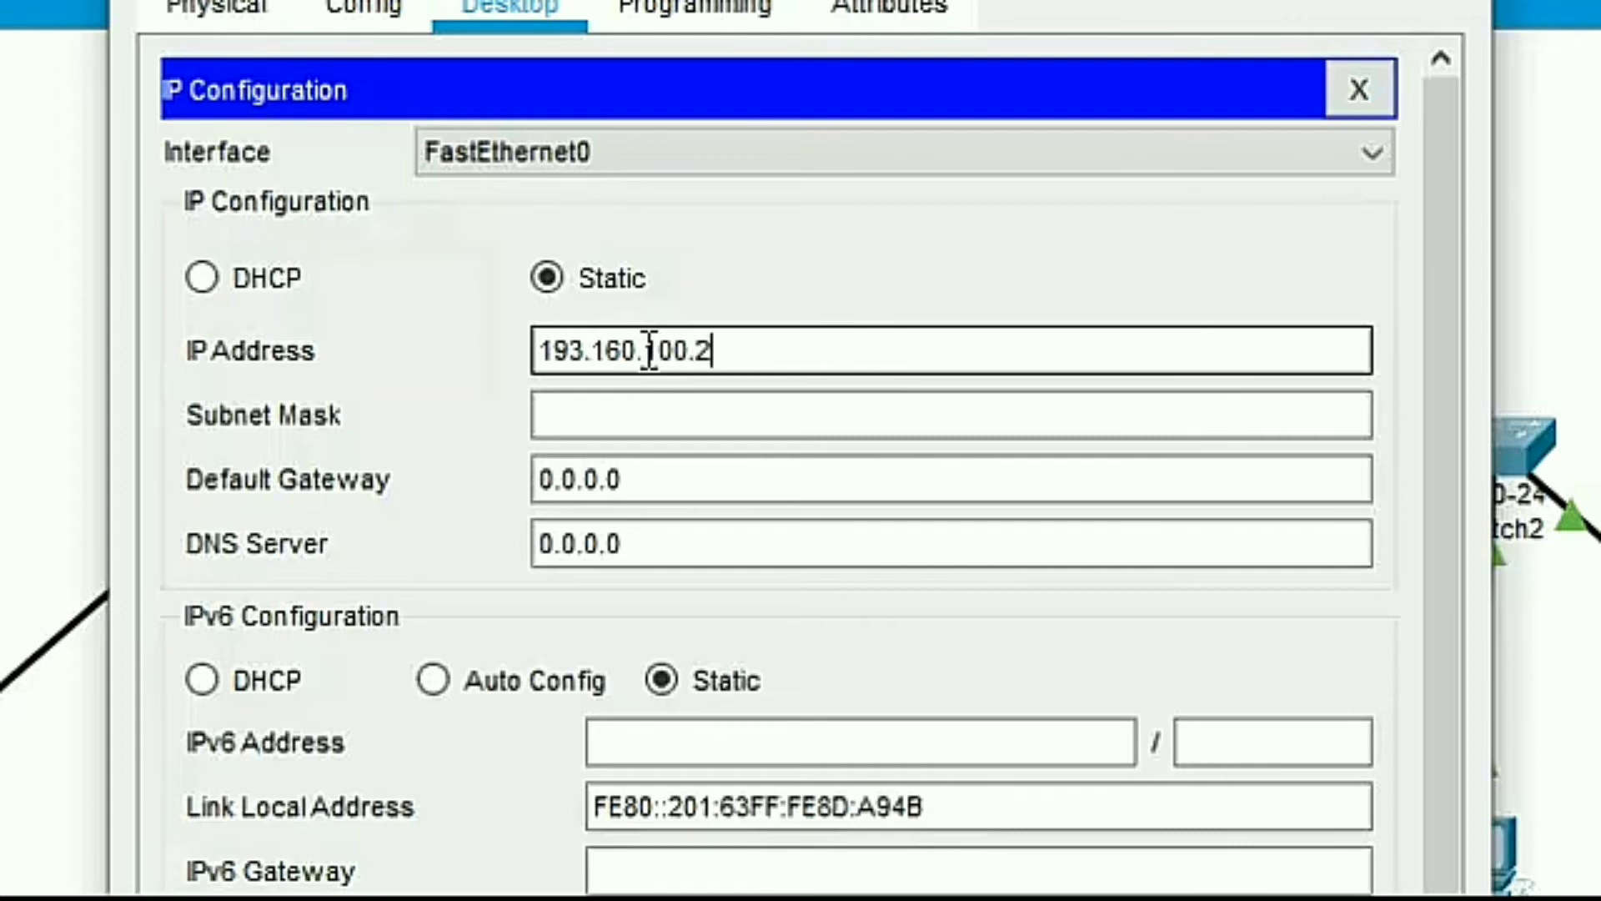
left_click(597, 415)
key("BackSpace")
type("24")
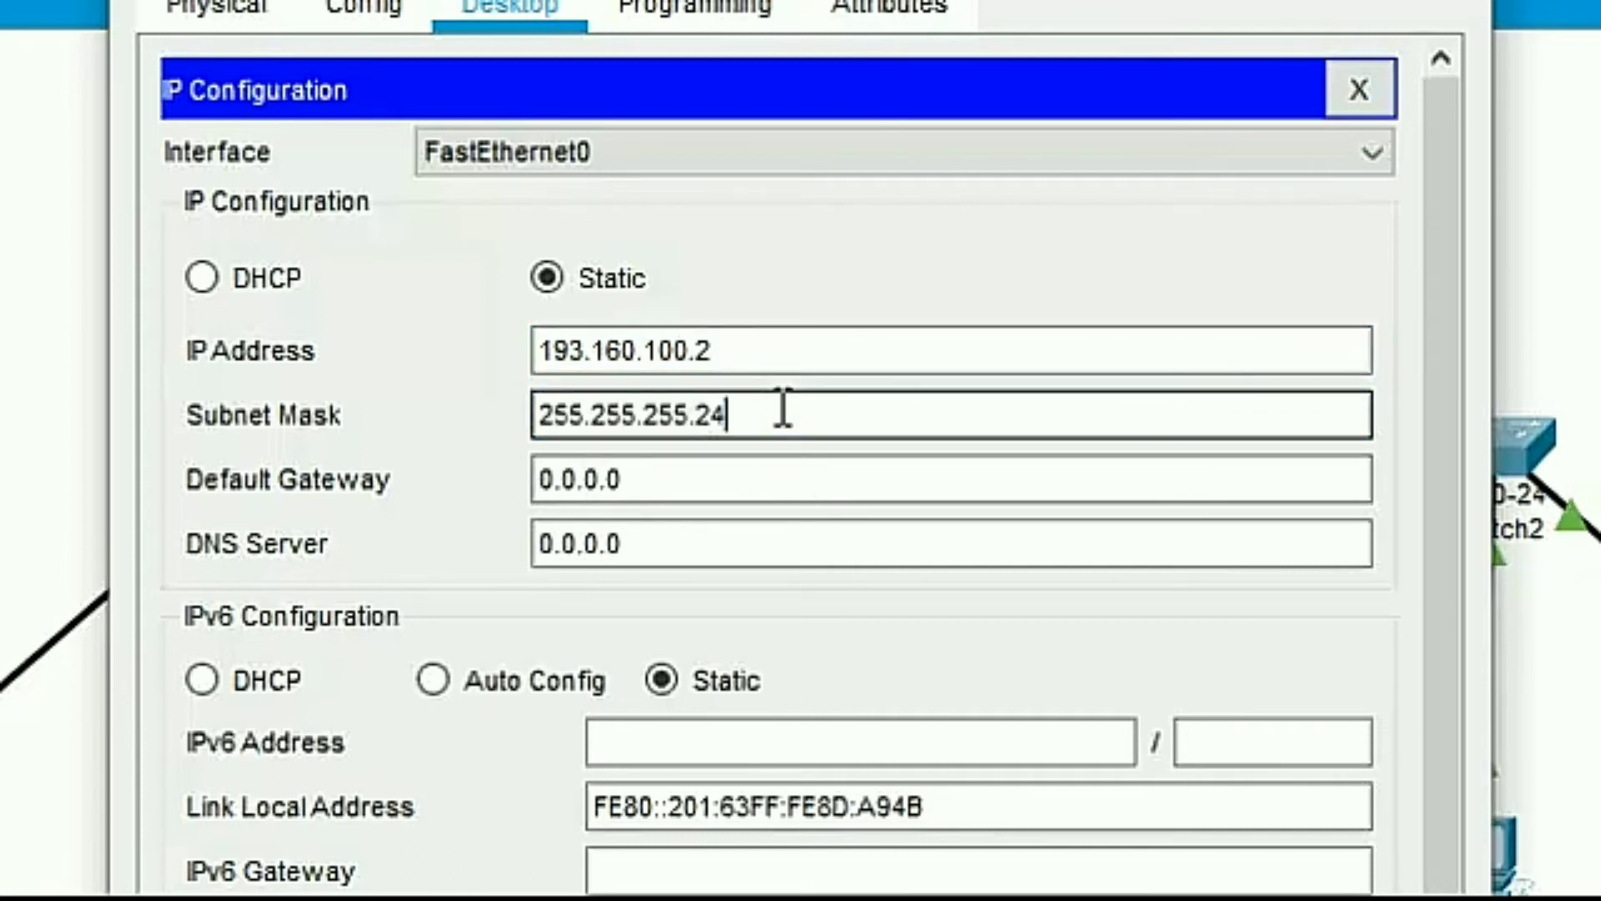
type("8")
Set PC5's default gateway to 193.160.100.1, copy that address, and close PC5's settings
left_click_drag(717, 475, 464, 476)
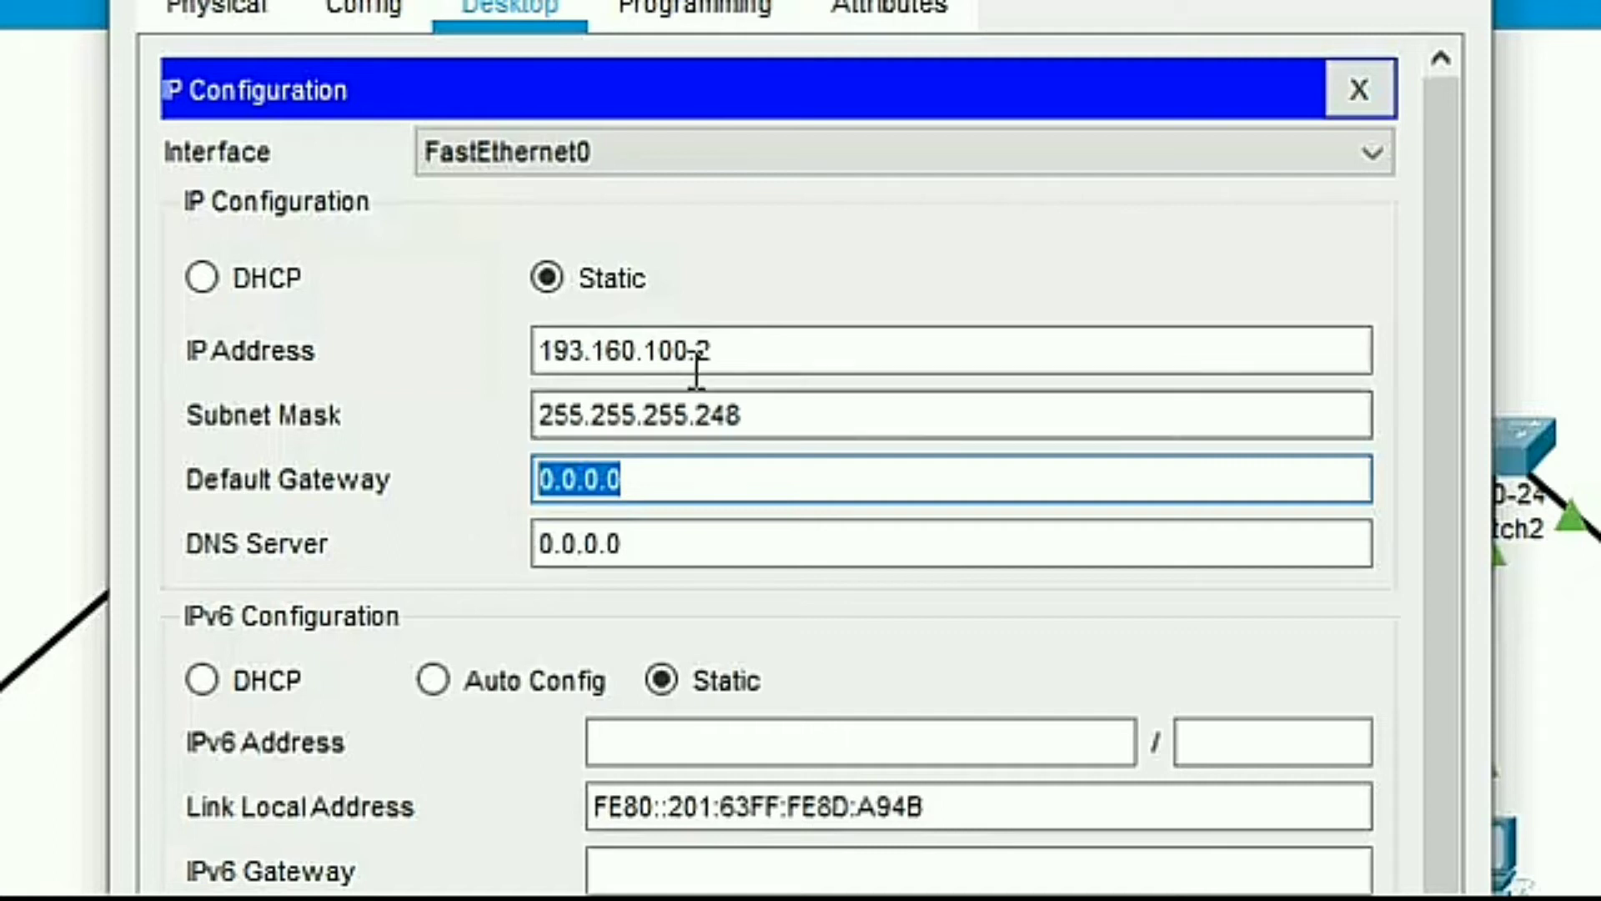
left_click(779, 344)
left_click_drag(751, 353, 543, 350)
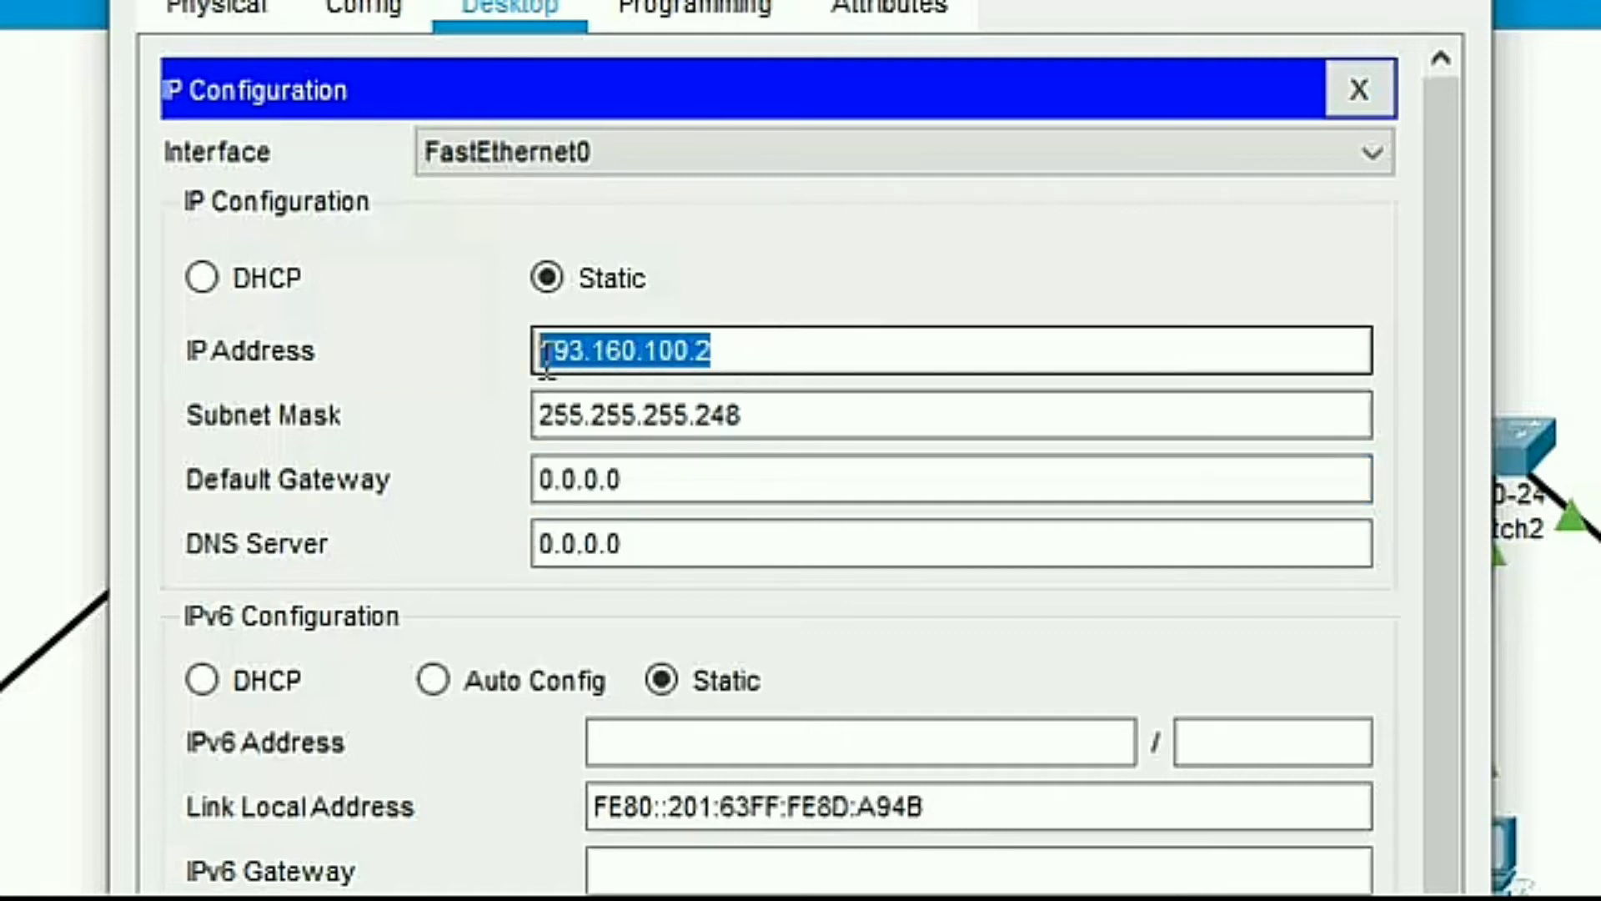
right_click(541, 357)
left_click(663, 581)
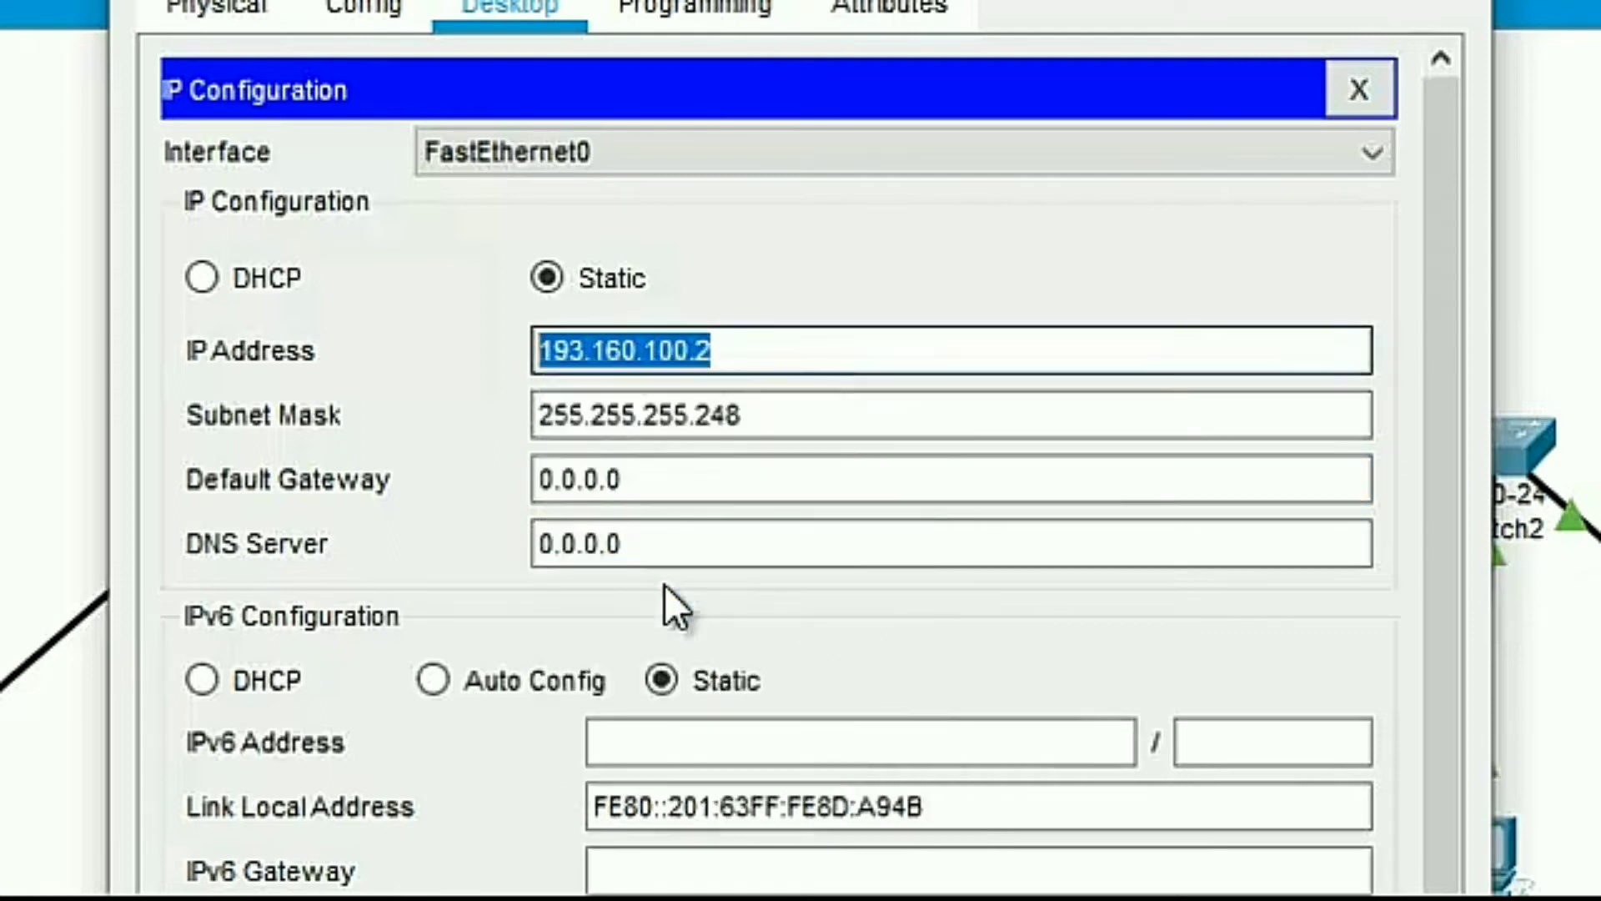
left_click_drag(716, 478, 540, 478)
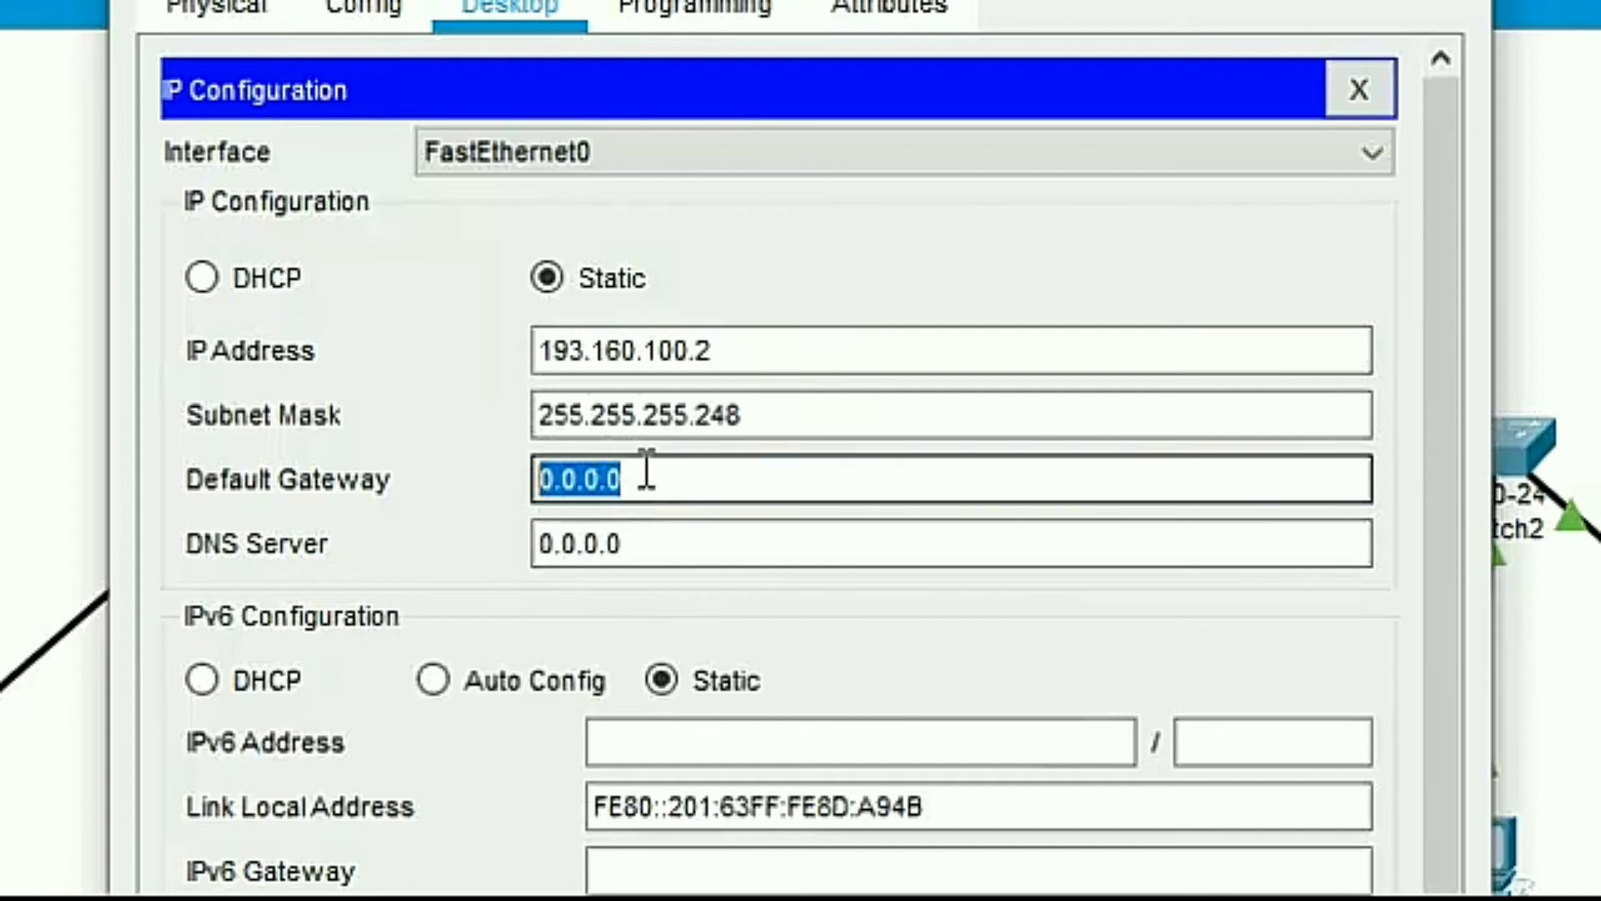
right_click(647, 469)
left_click(720, 742)
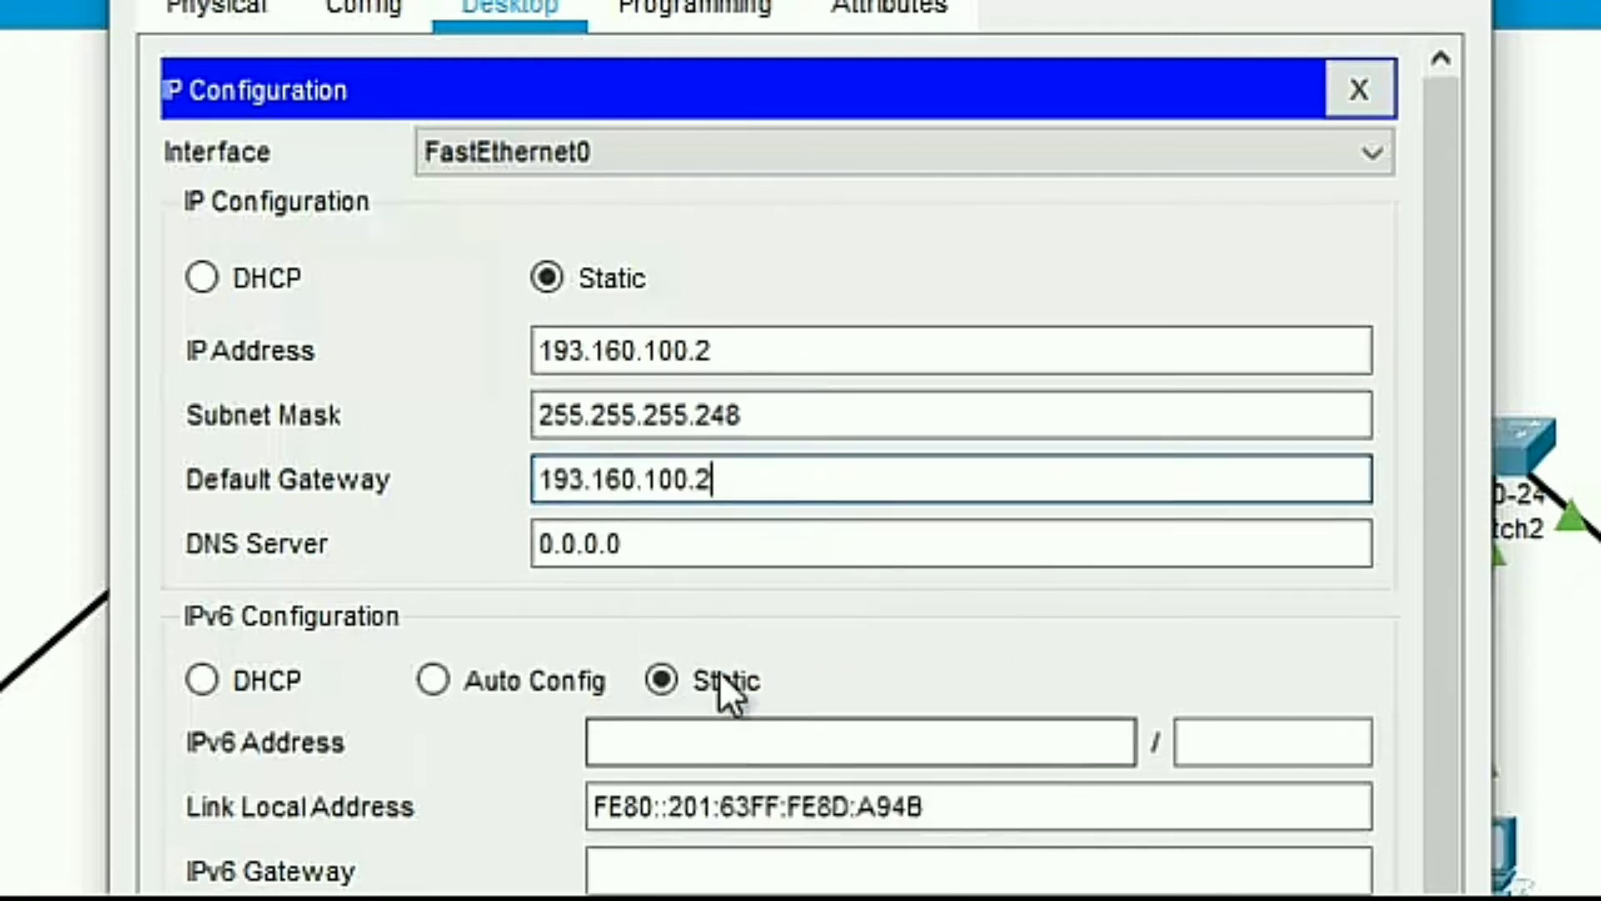
key("BackSpace")
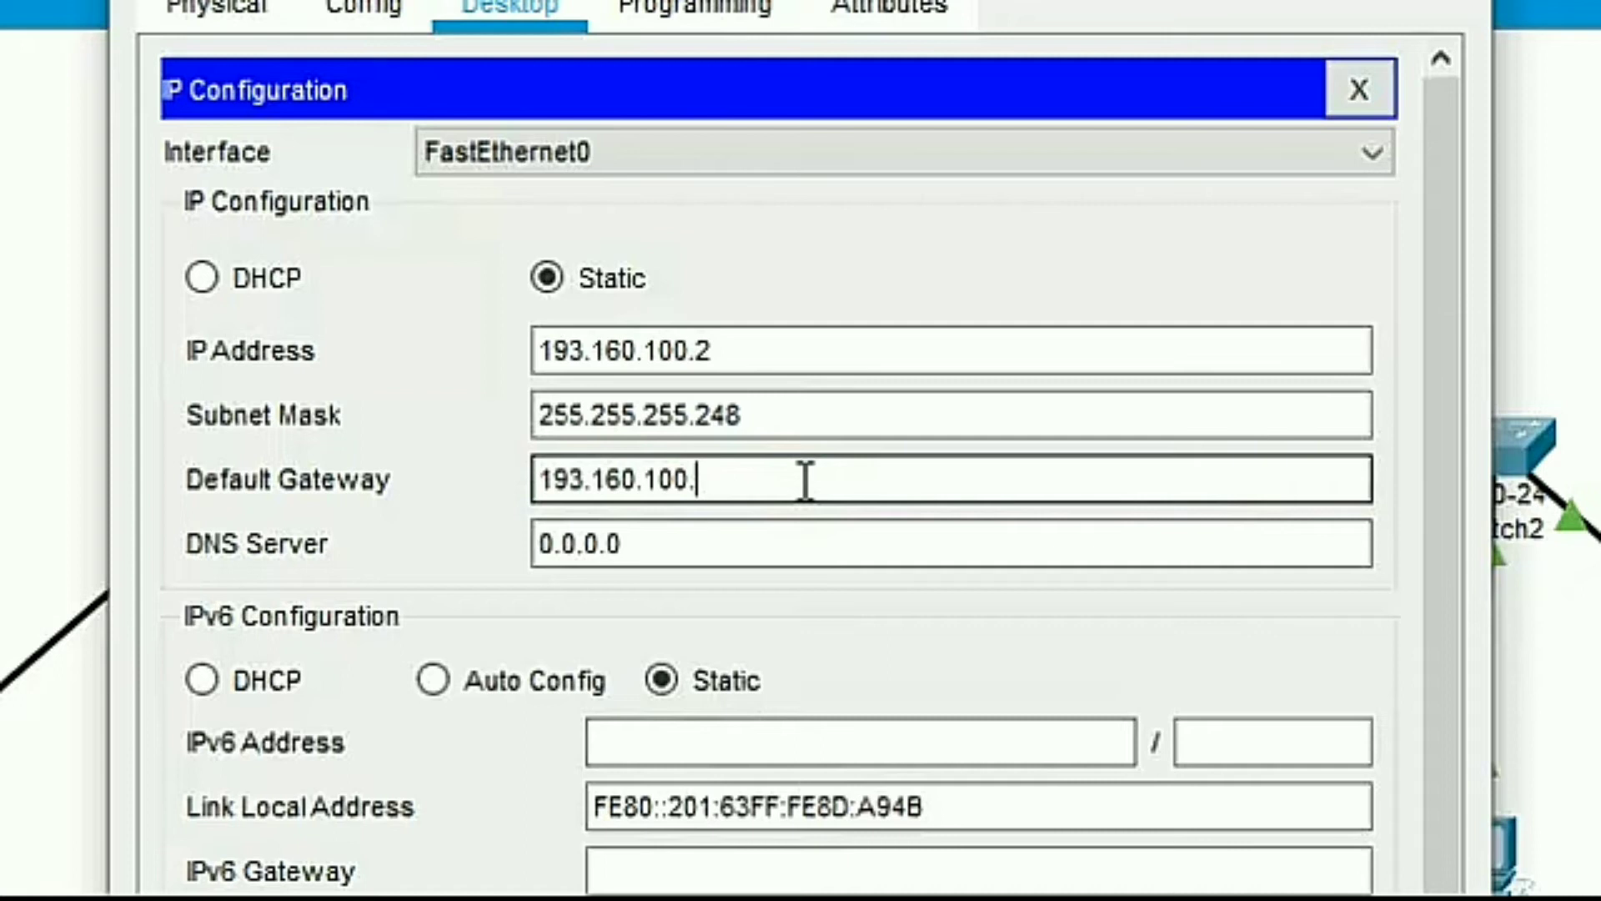
type("1")
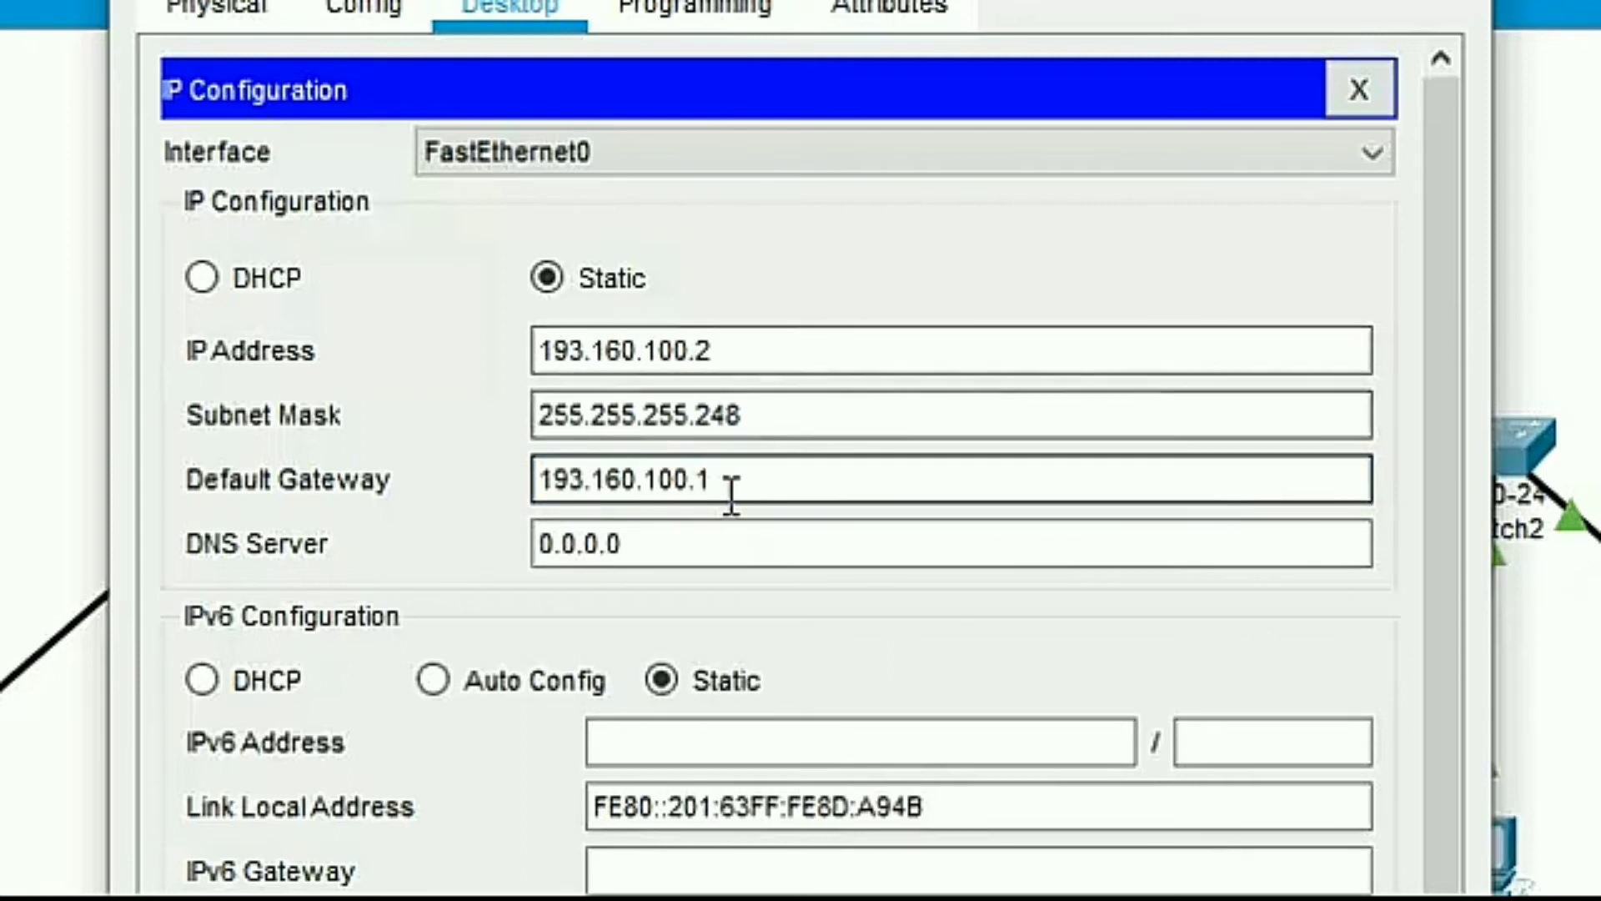
left_click_drag(739, 477, 508, 492)
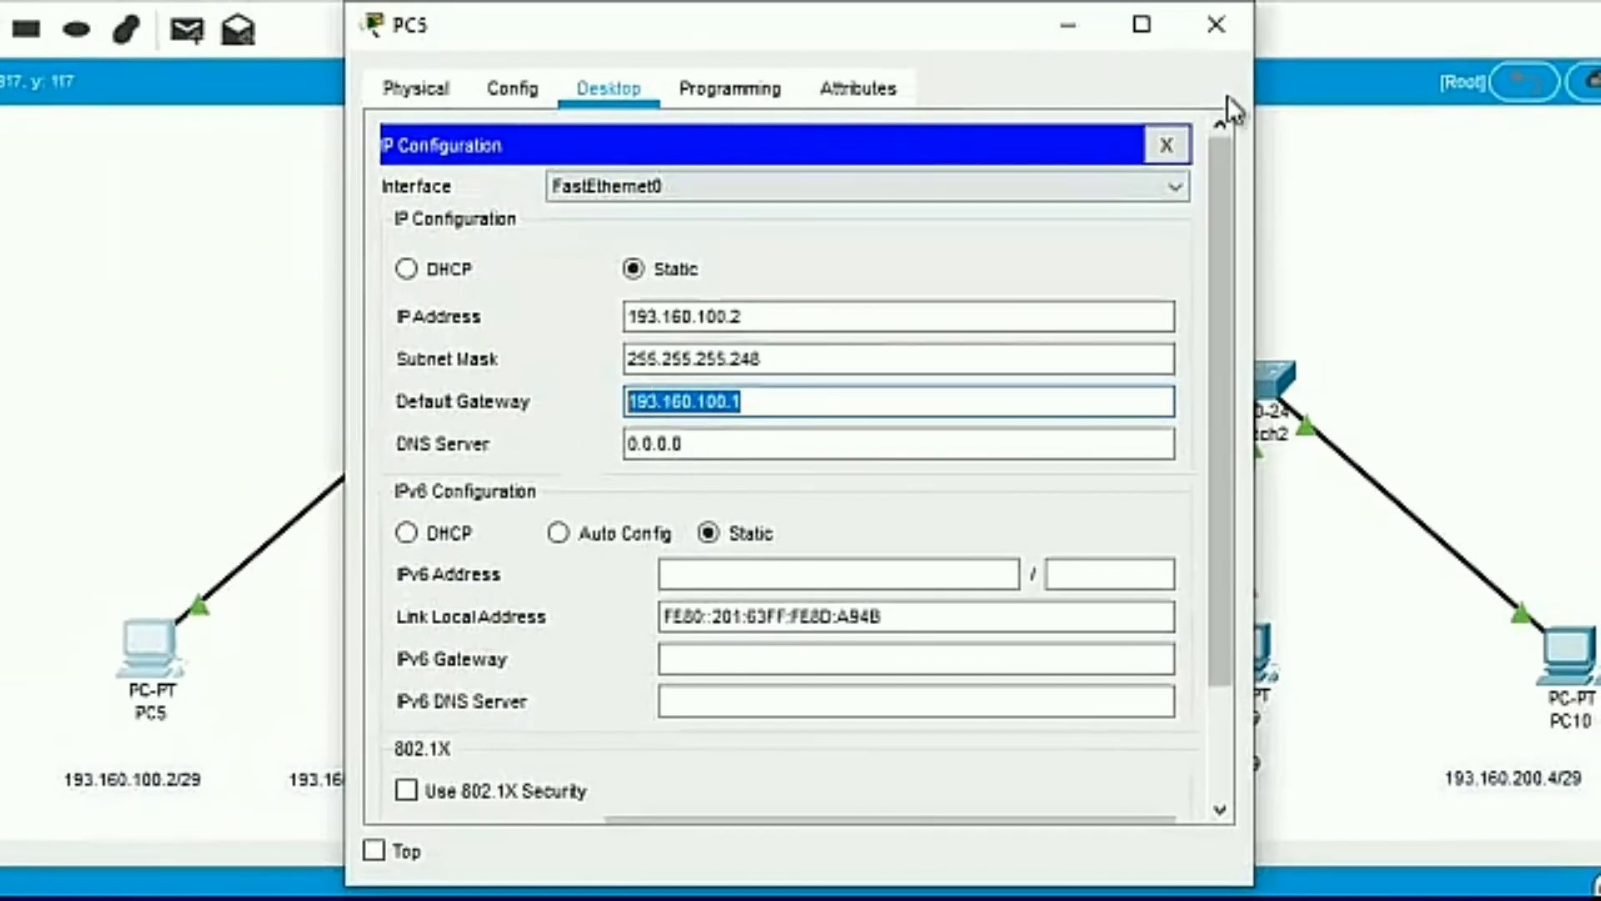
left_click(1220, 27)
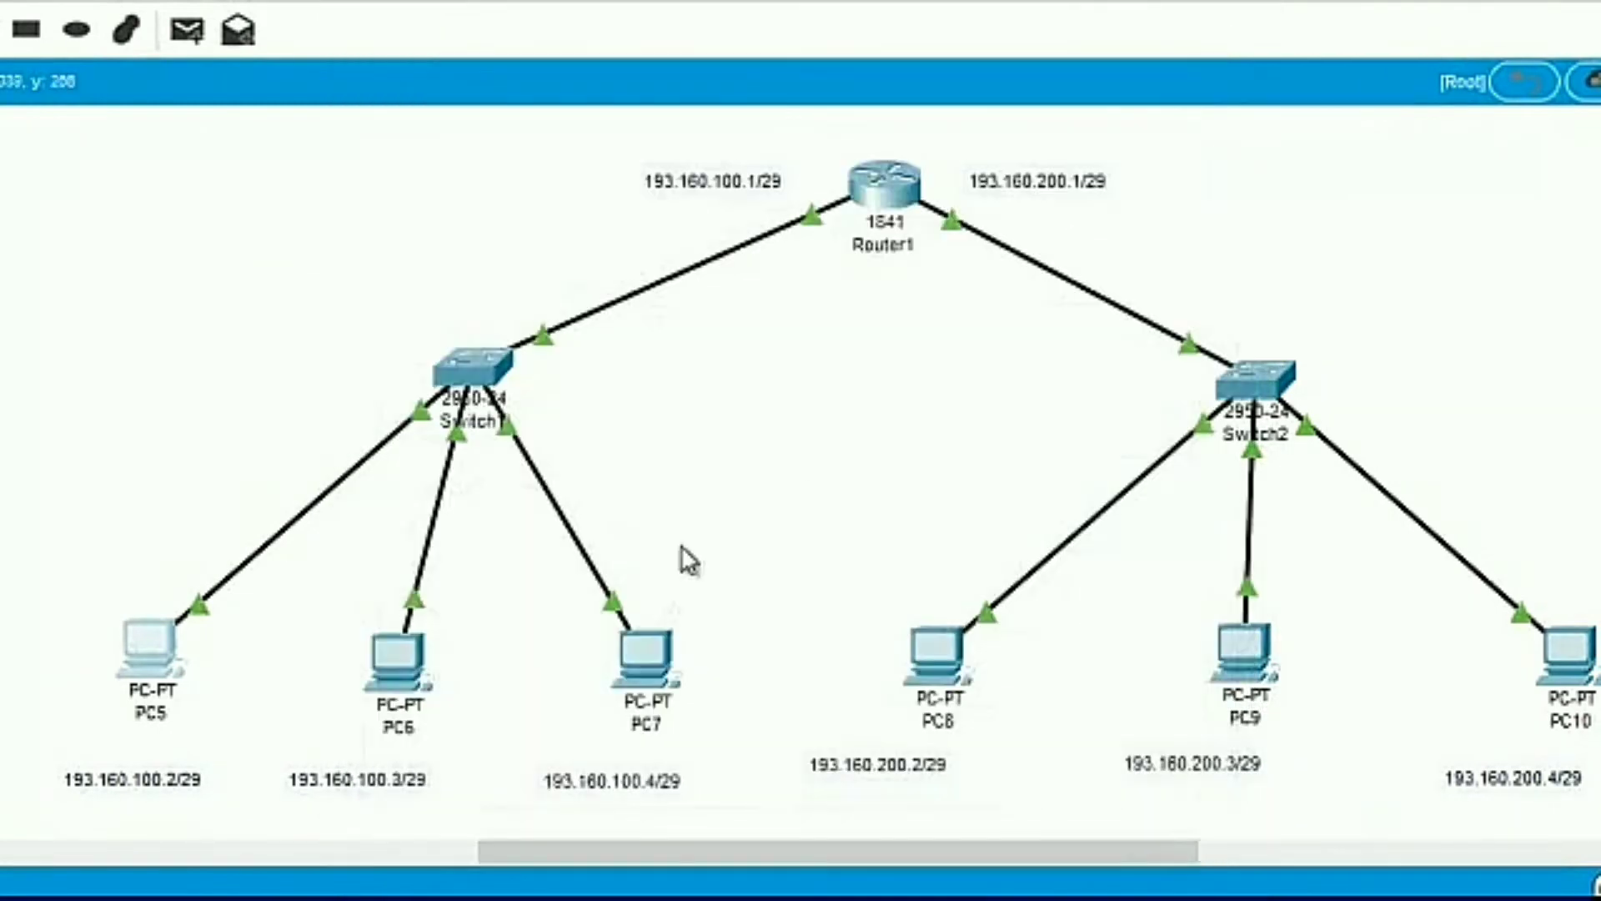
Assign PC6 the static IP address 193.160.100.3, reusing the copied gateway address
left_click(391, 686)
left_click(611, 89)
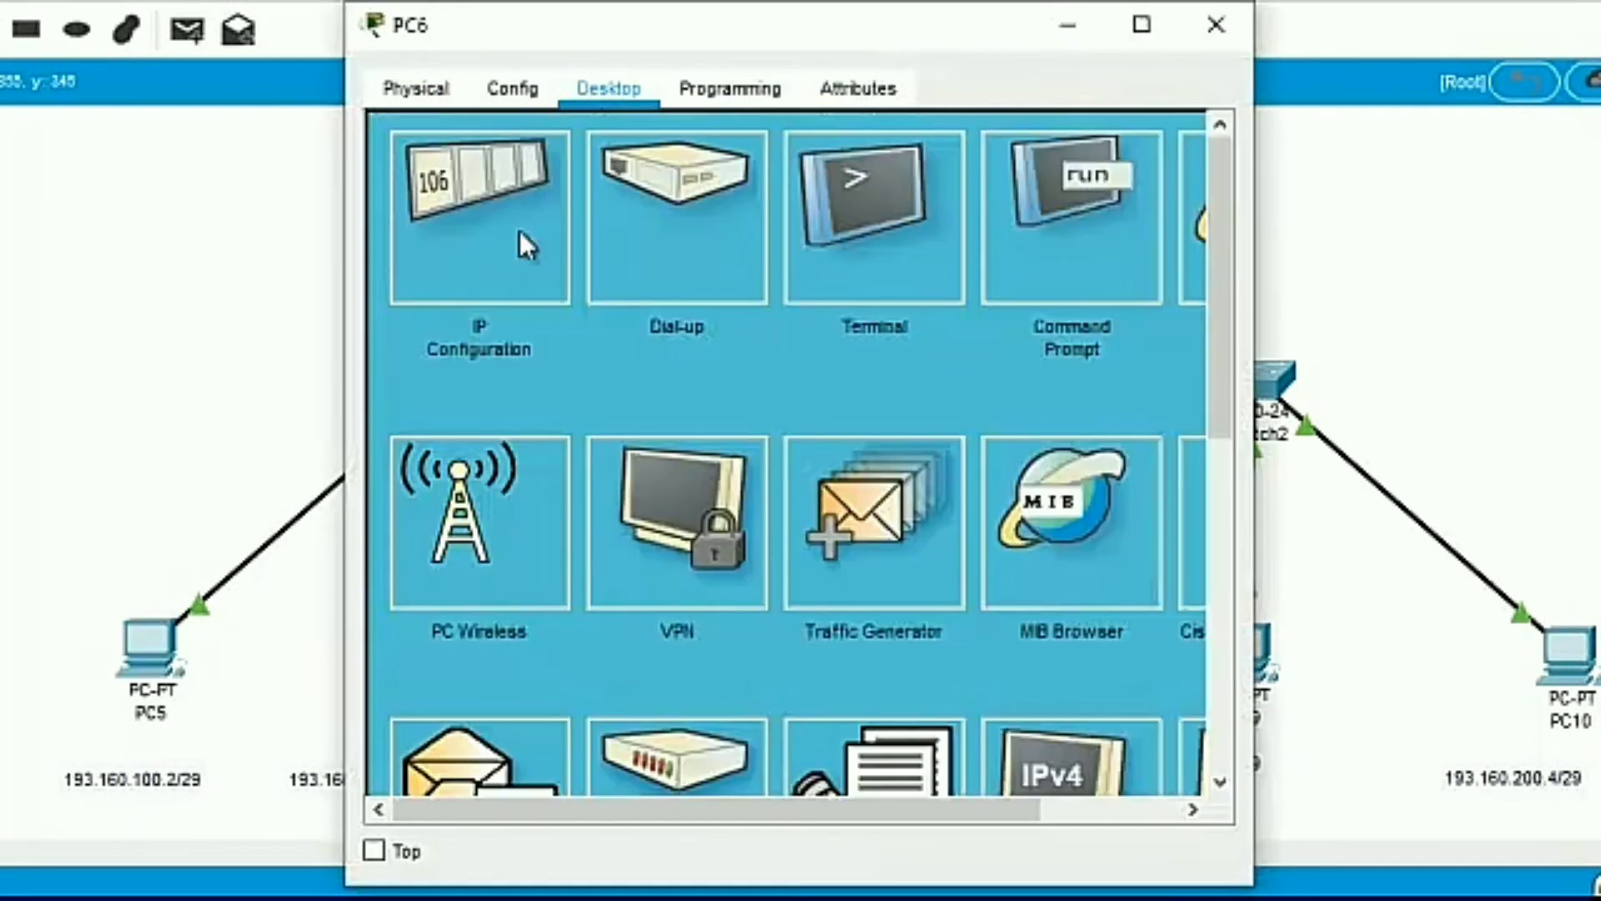
left_click(518, 232)
left_click(712, 315)
right_click(712, 317)
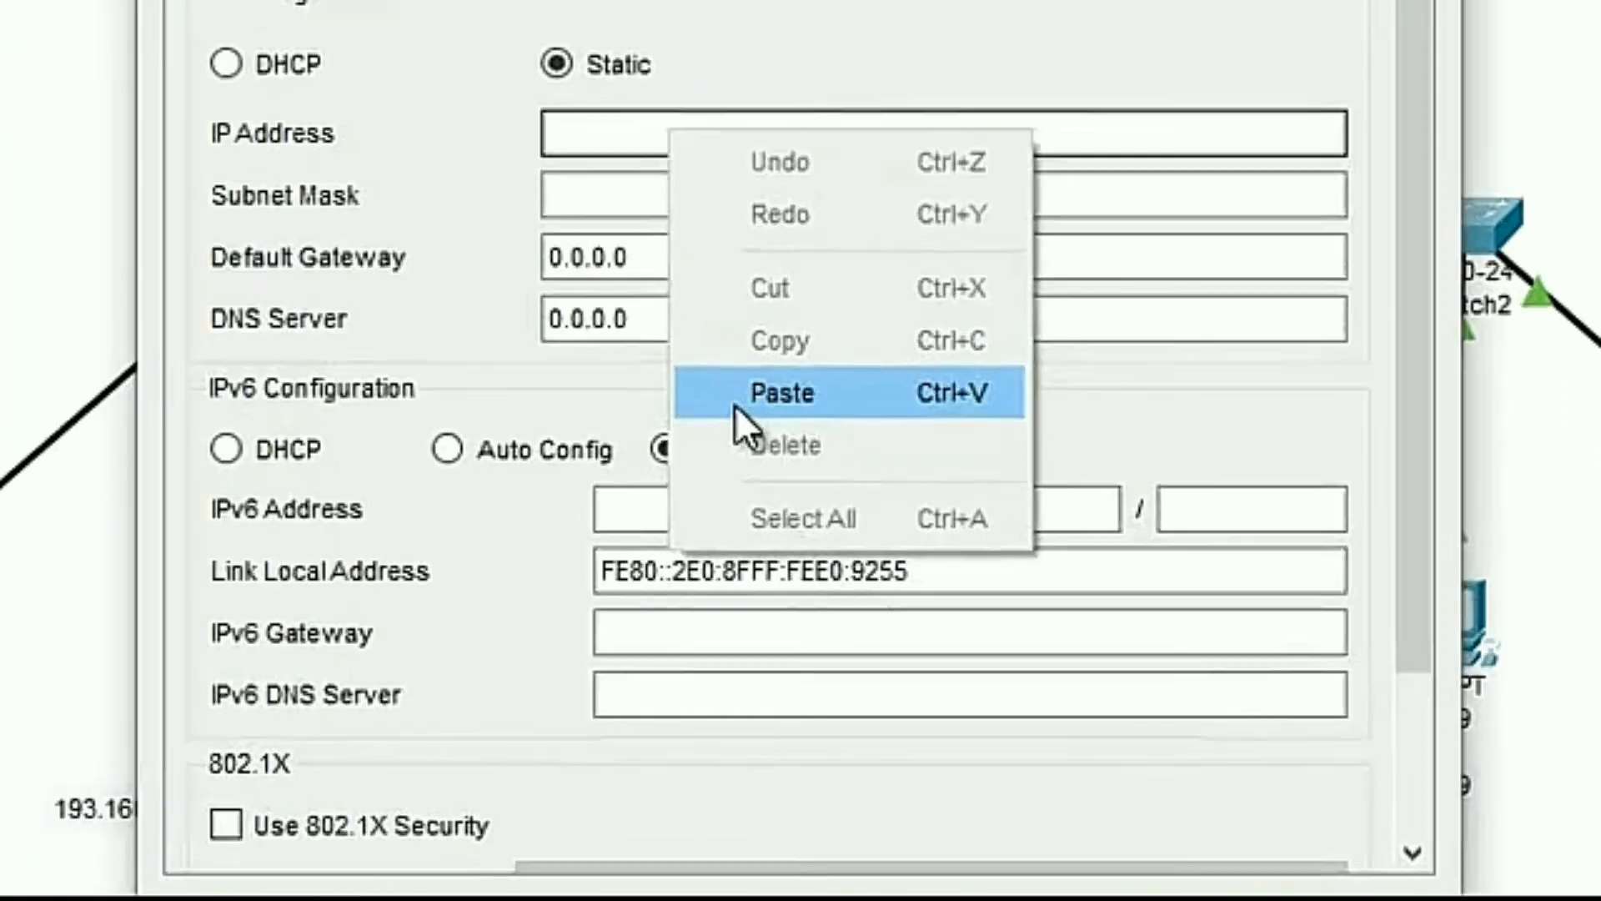
left_click(742, 495)
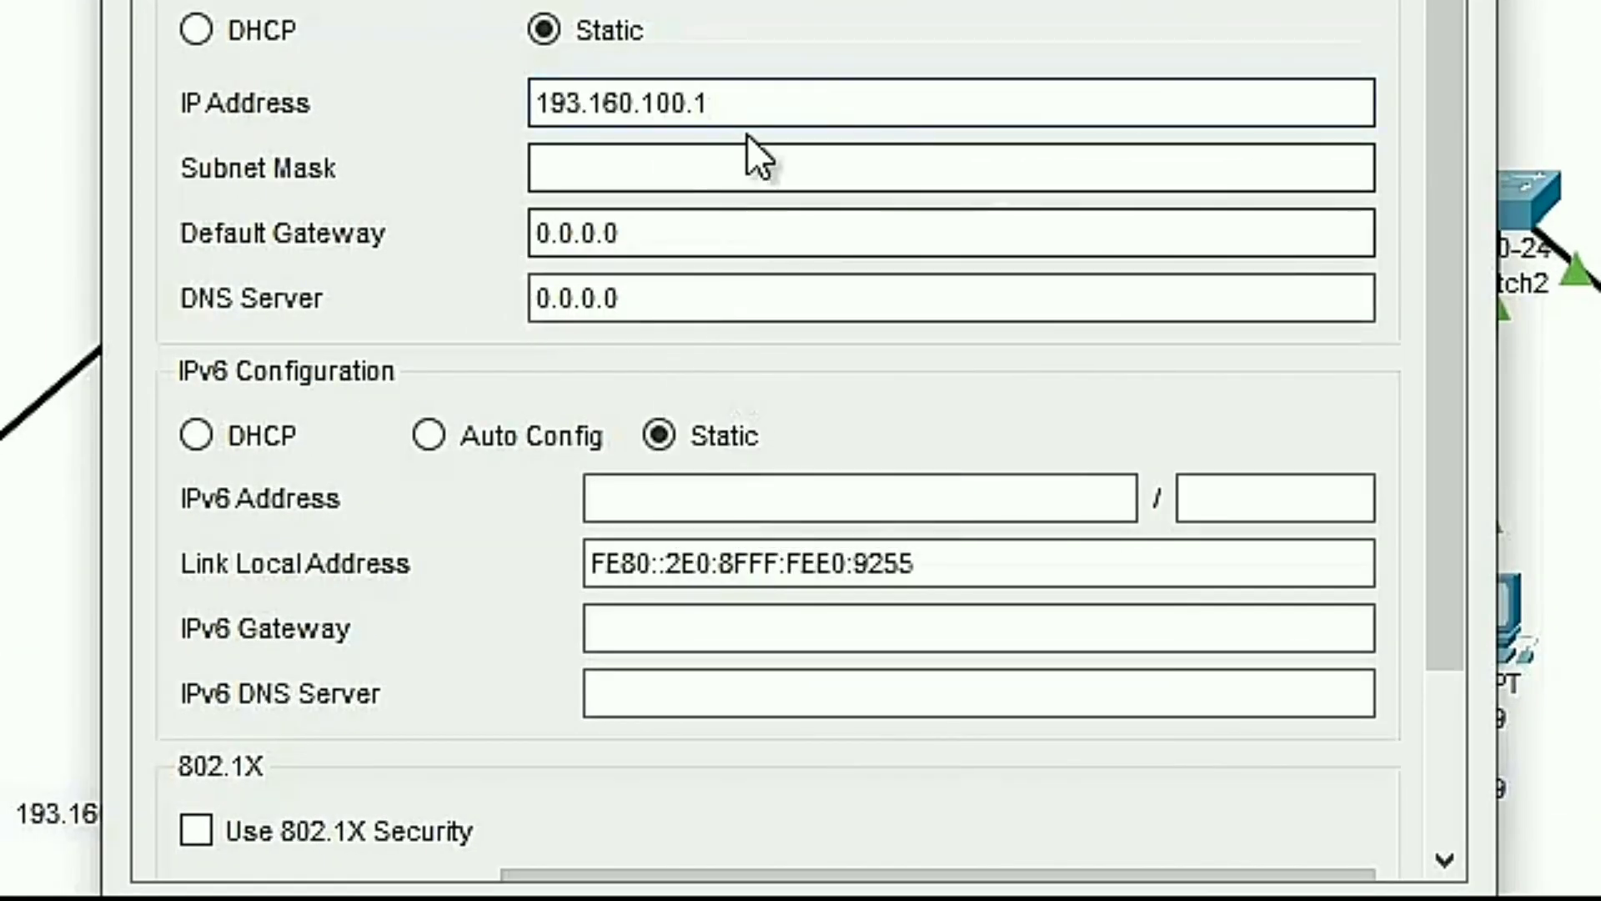
key("BackSpace")
type("3")
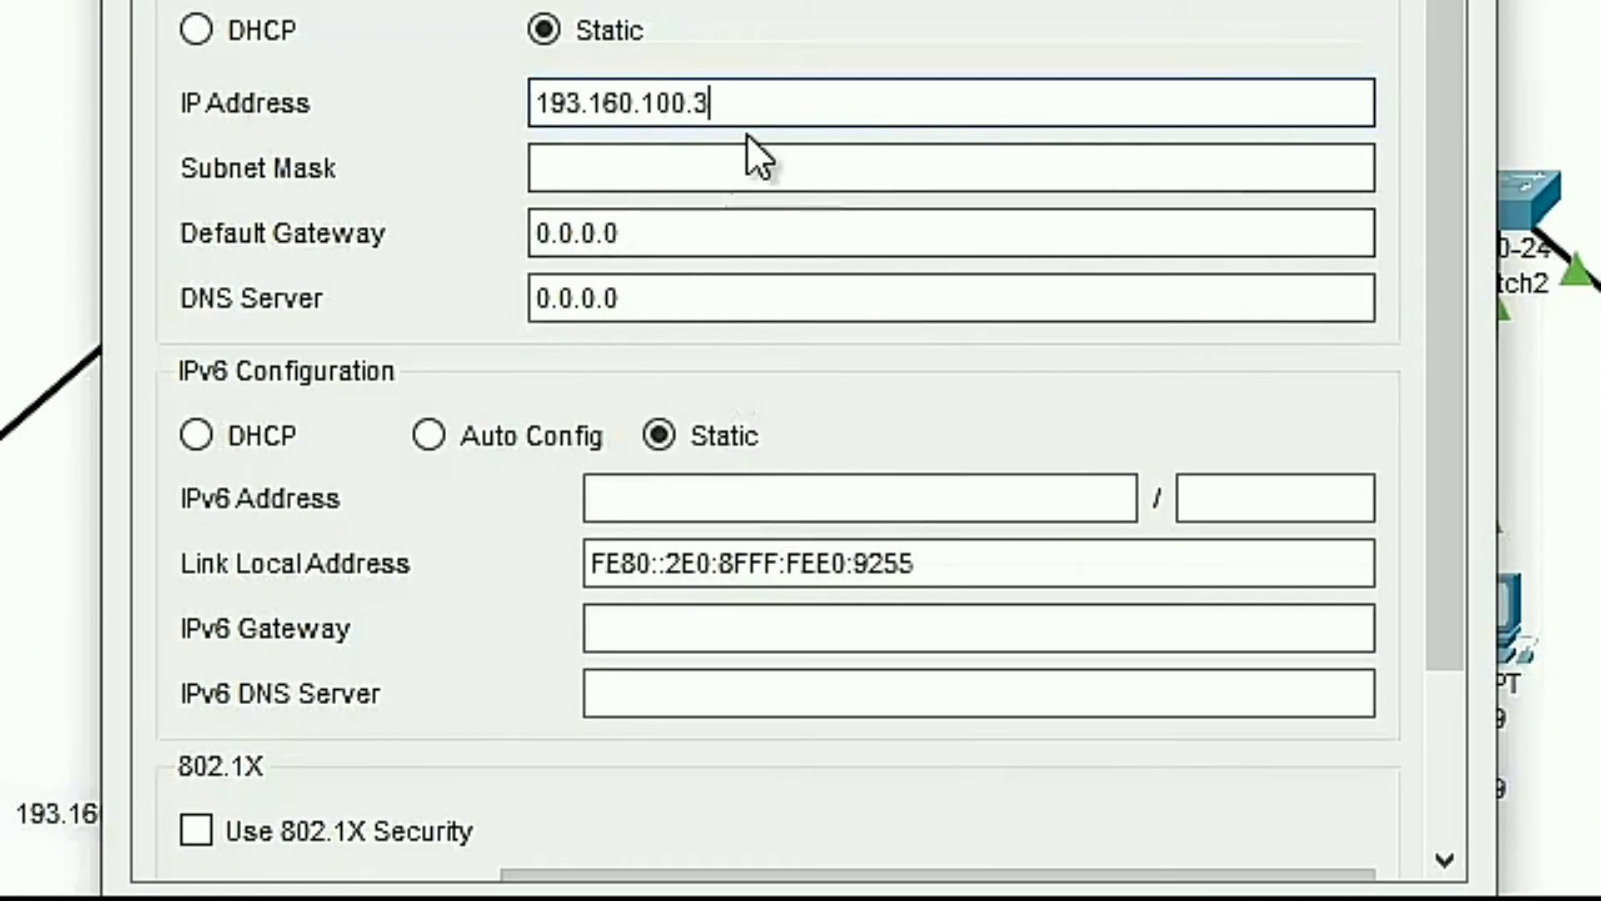
Set PC6's subnet mask to 255.255.255.248 and its default gateway to 193.160.100.1, and close its settings
left_click(734, 168)
key("BackSpace")
type("248")
left_click_drag(695, 230, 504, 233)
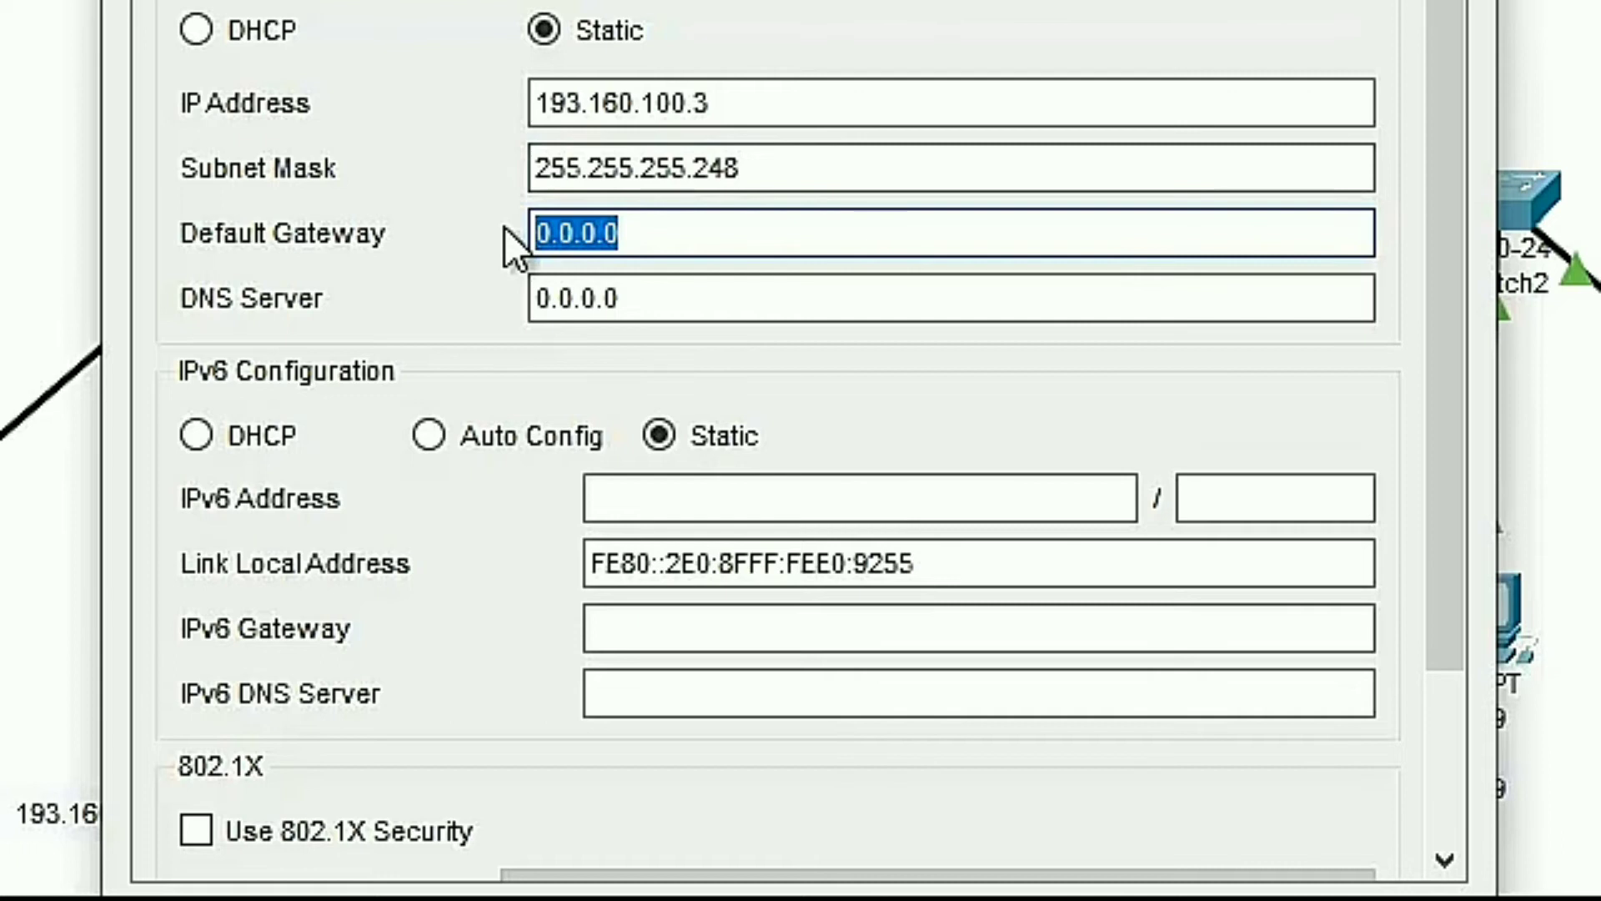
type("193.160.100.1")
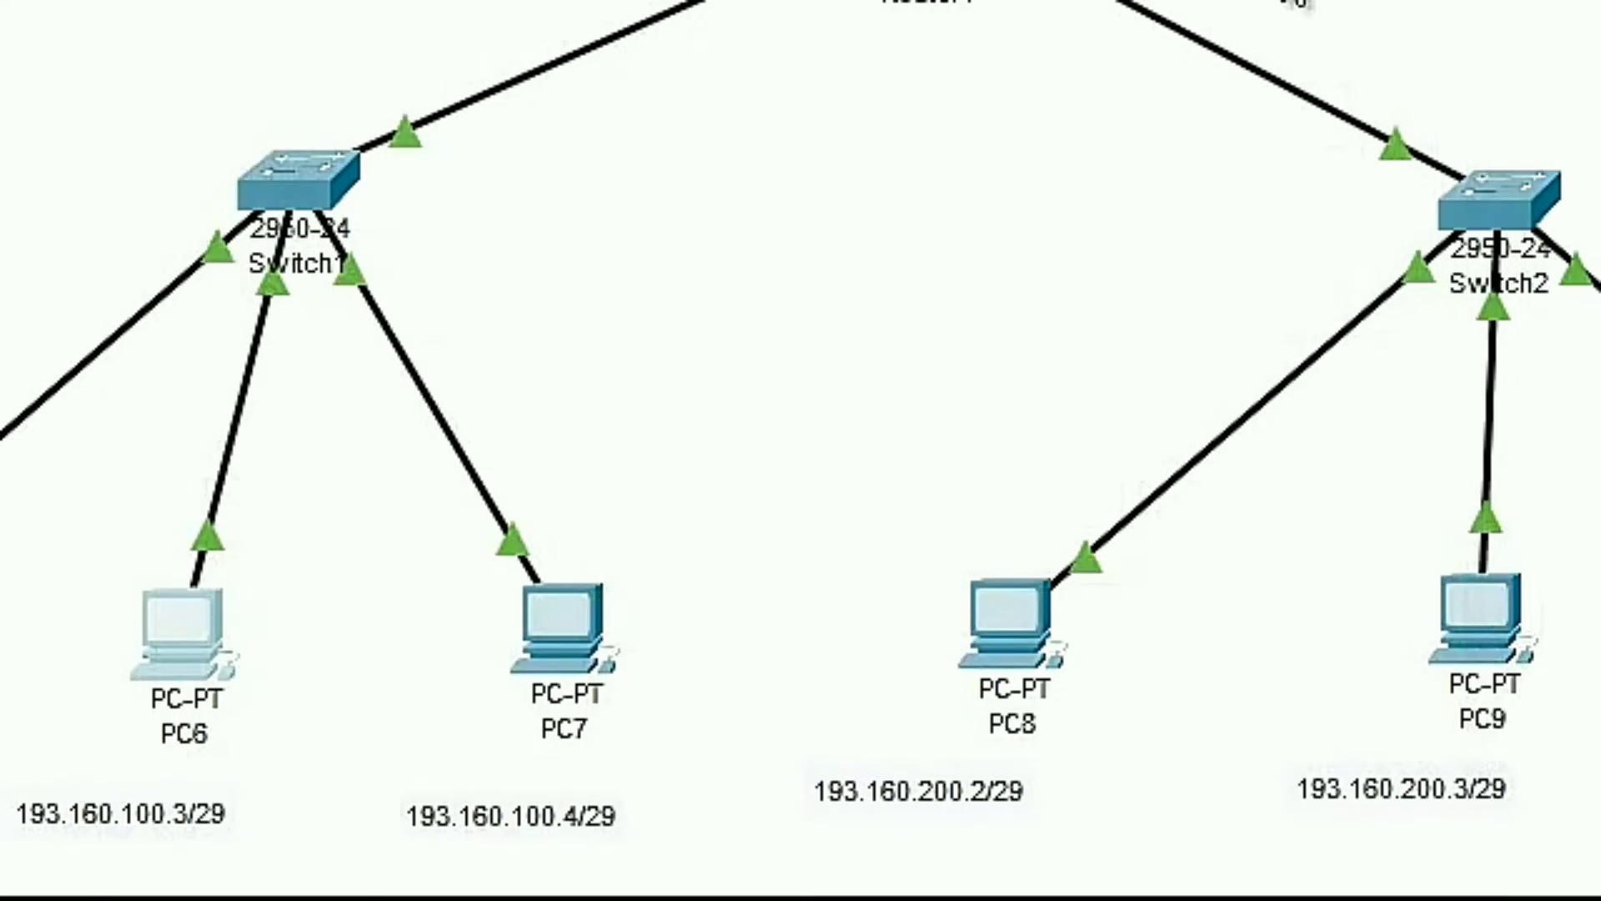
Assign PC7 the static IP address 193.160.100.4 with subnet mask 255.255.255.248, reusing the copied address
left_click(567, 597)
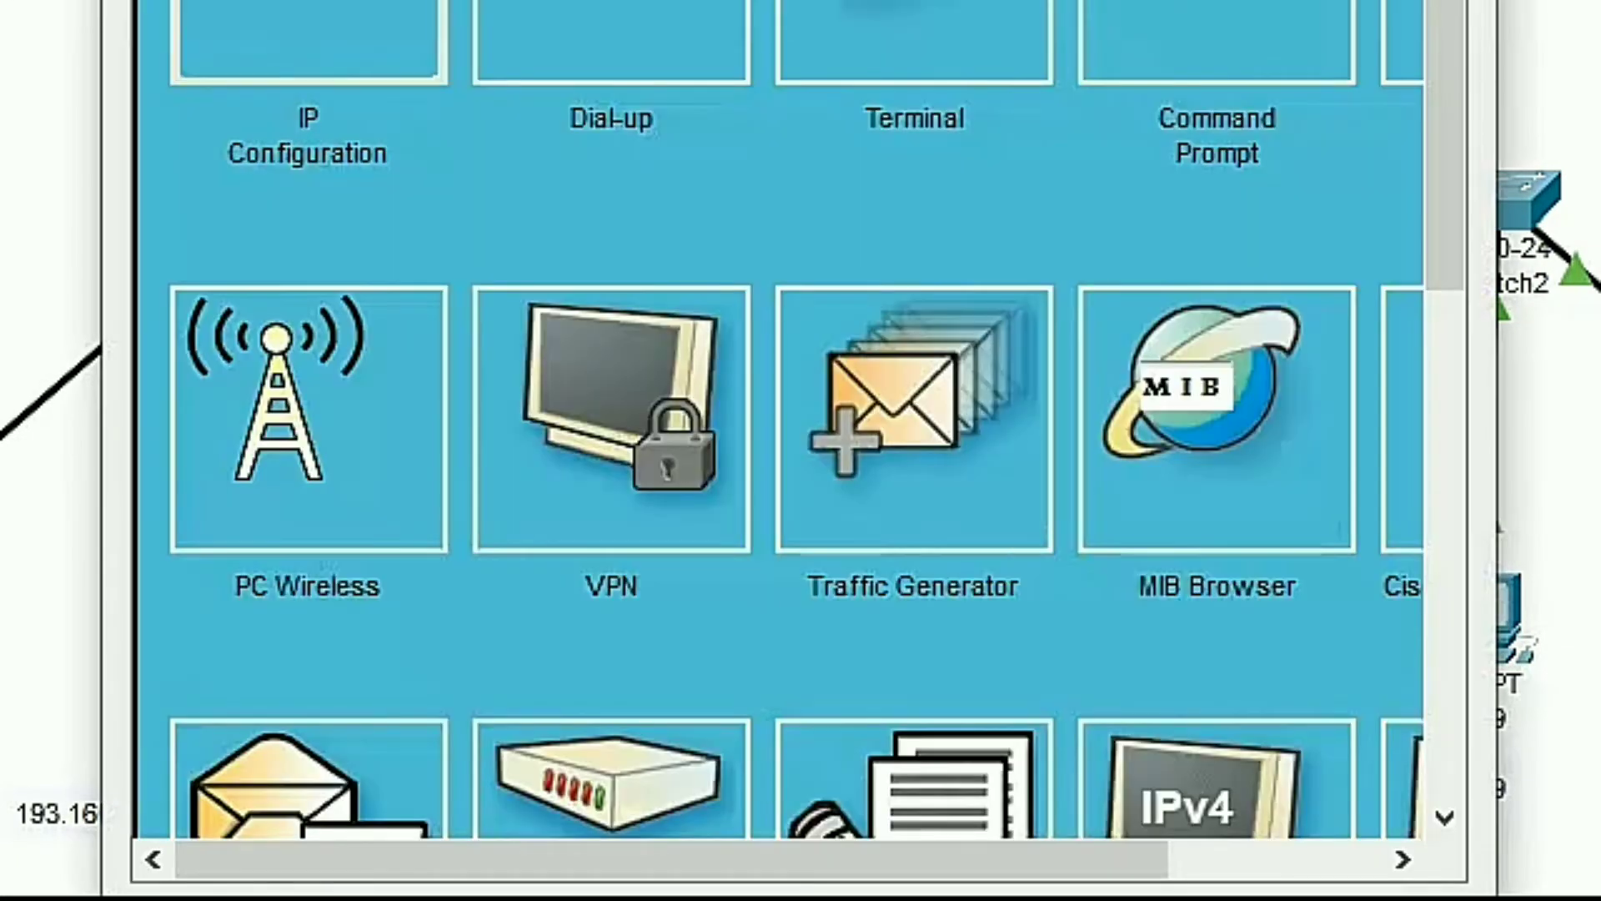
left_click(307, 83)
left_click(615, 96)
right_click(613, 101)
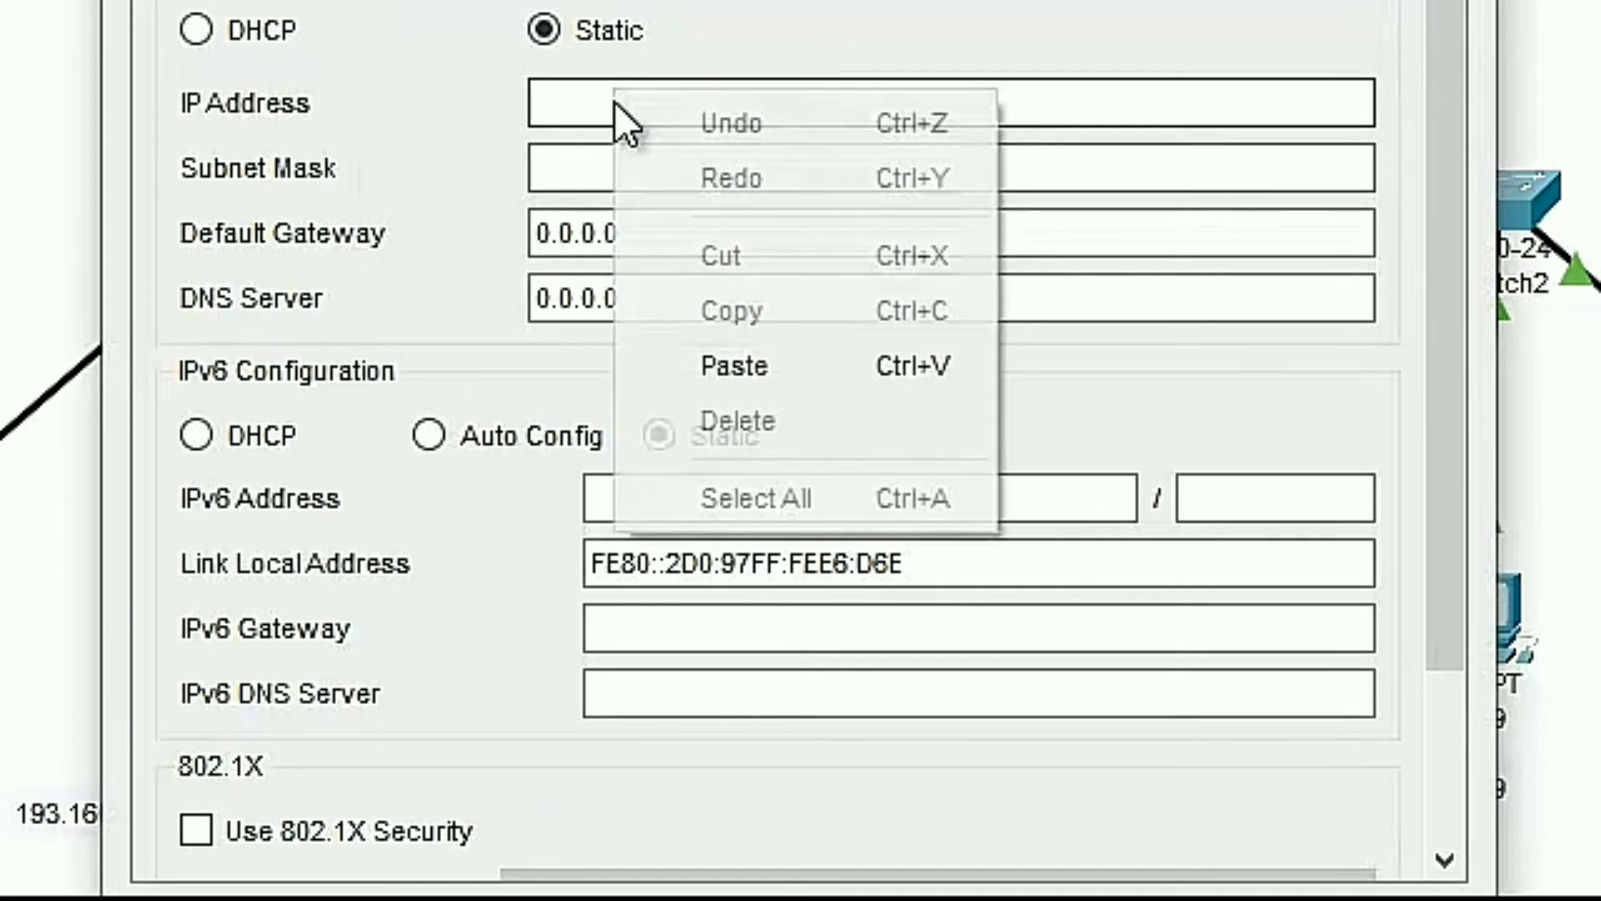
left_click(642, 367)
key("BackSpace")
type("4")
left_click(785, 166)
key("BackSpace")
type("248")
Set PC7's default gateway to 193.160.100.1 and close its settings
left_click(756, 224)
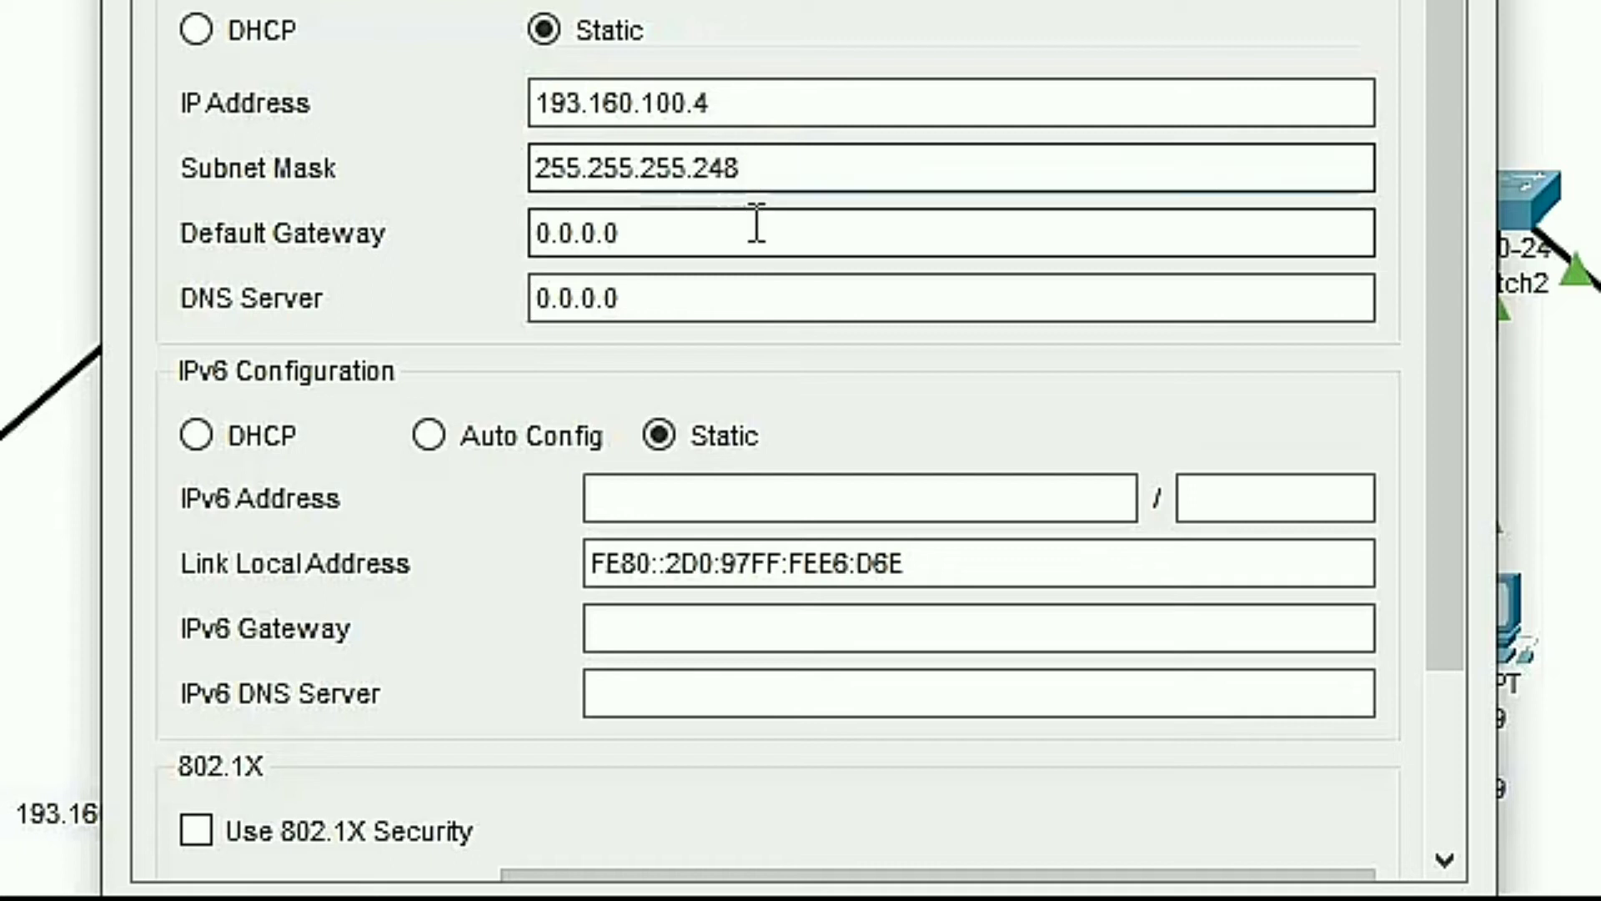
left_click_drag(756, 223, 536, 227)
right_click(654, 222)
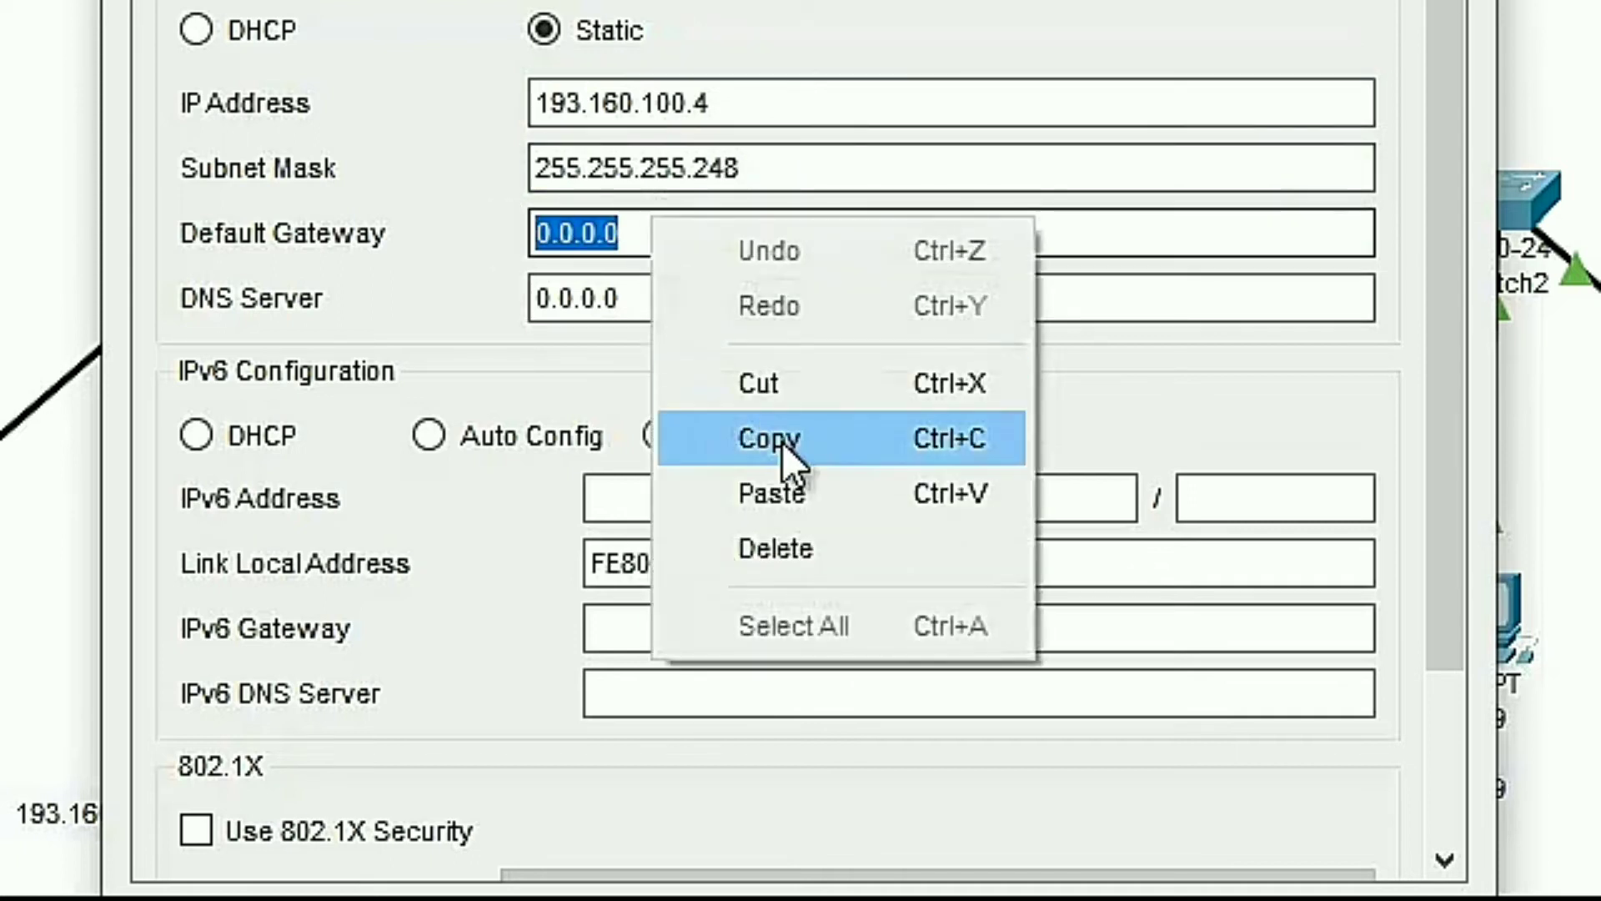
left_click(793, 483)
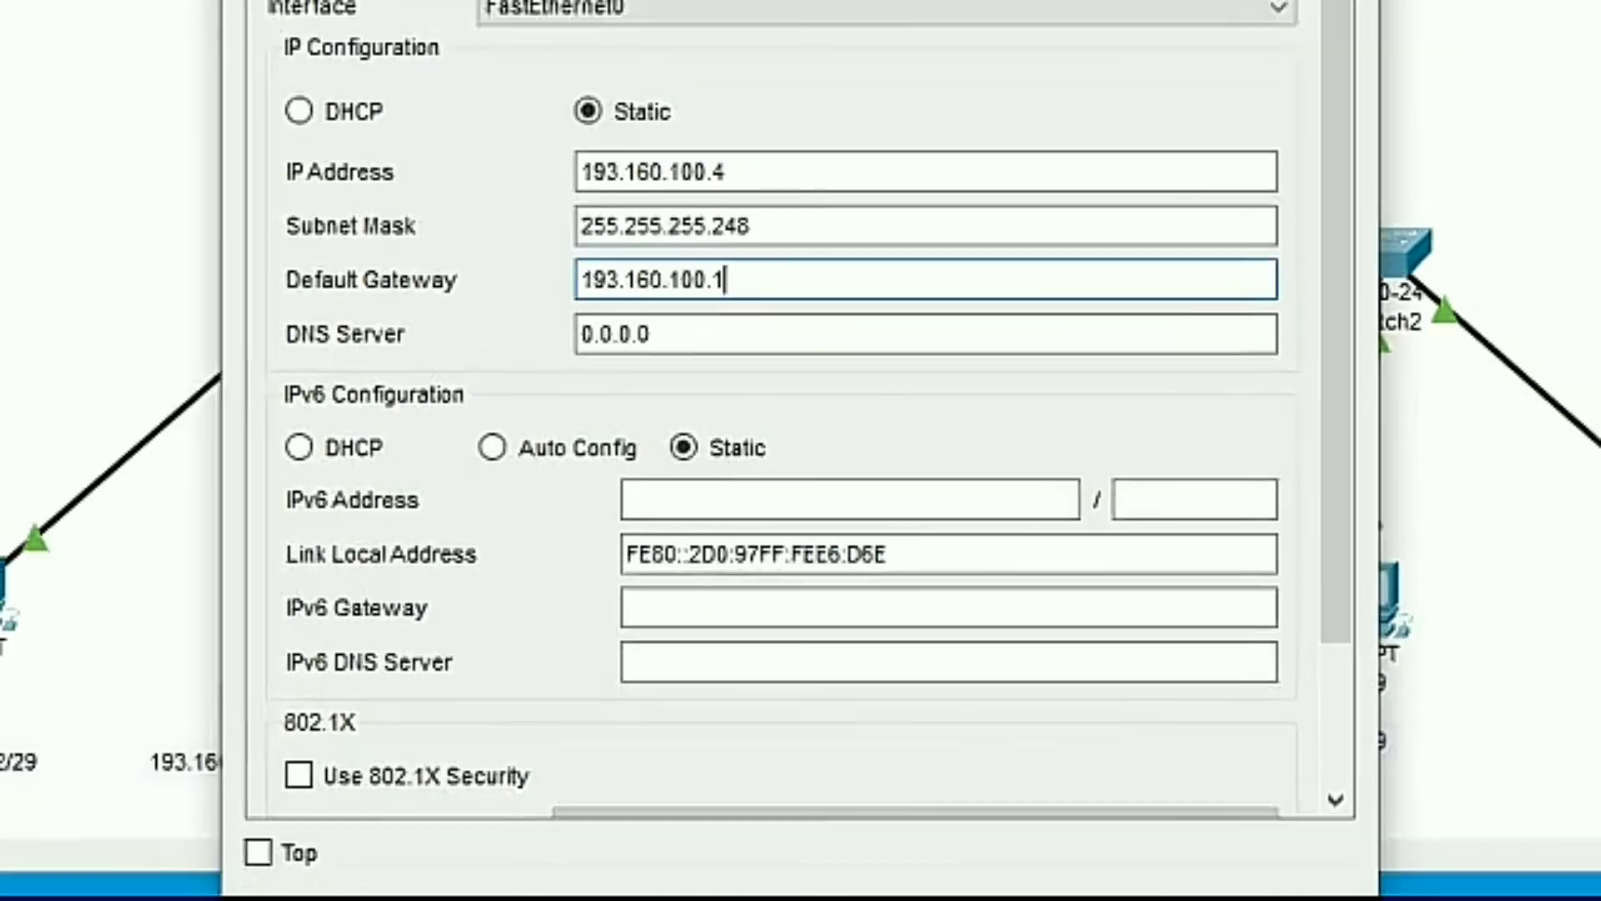
left_click(1104, 100)
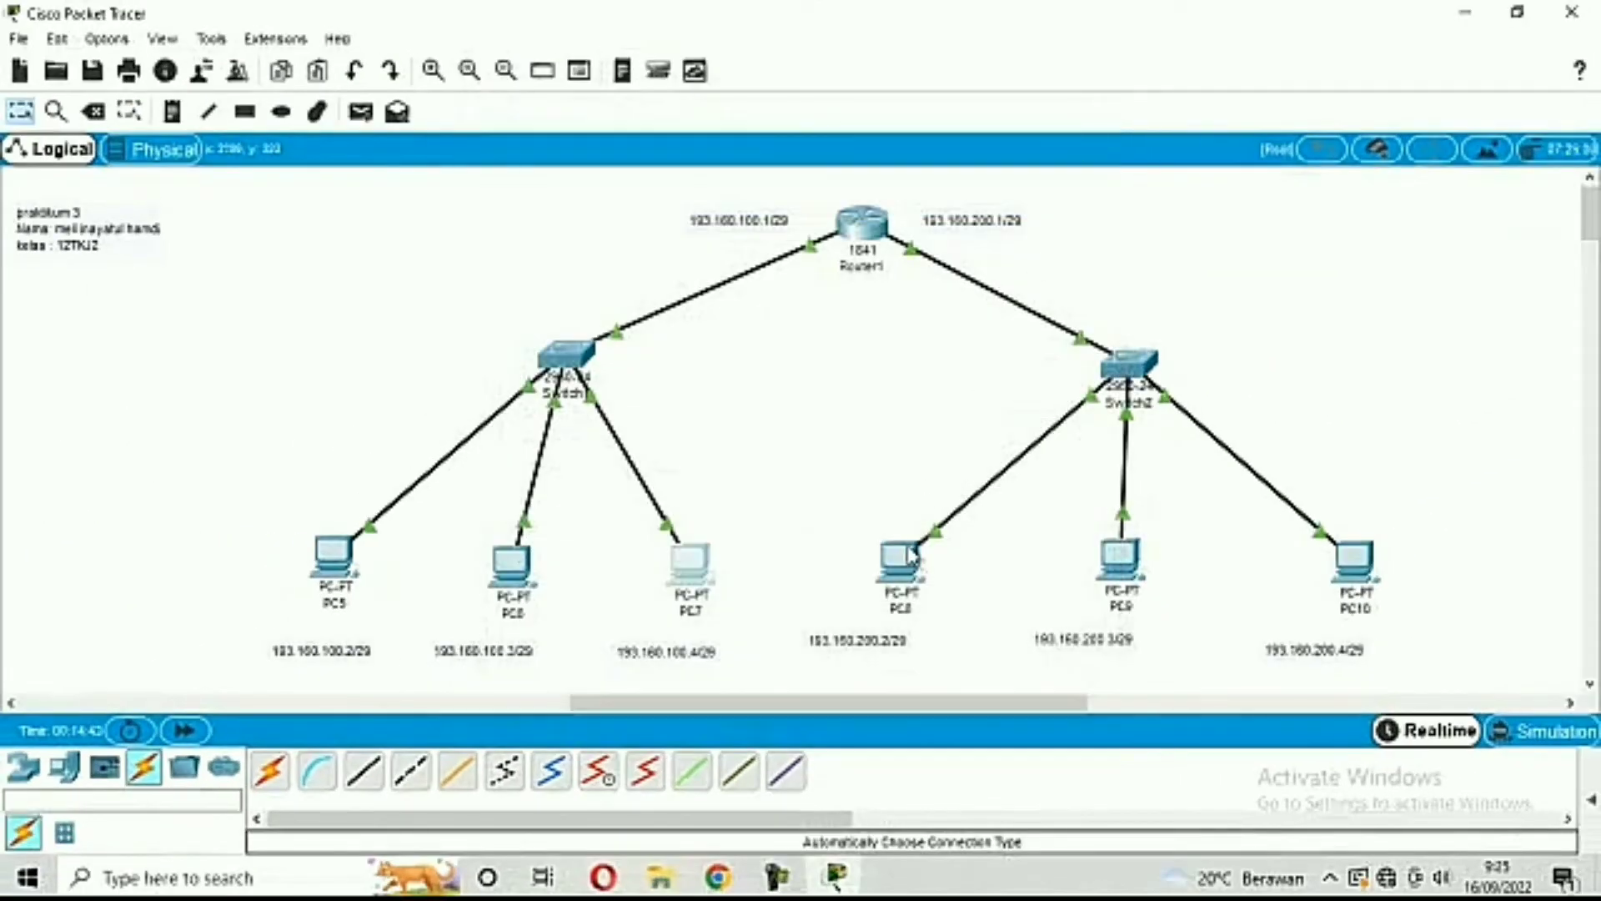
Copy the 193.160.200.1/29 label text beside Router1 and leave the label unedited
double_click(967, 221)
left_click_drag(1024, 216, 909, 224)
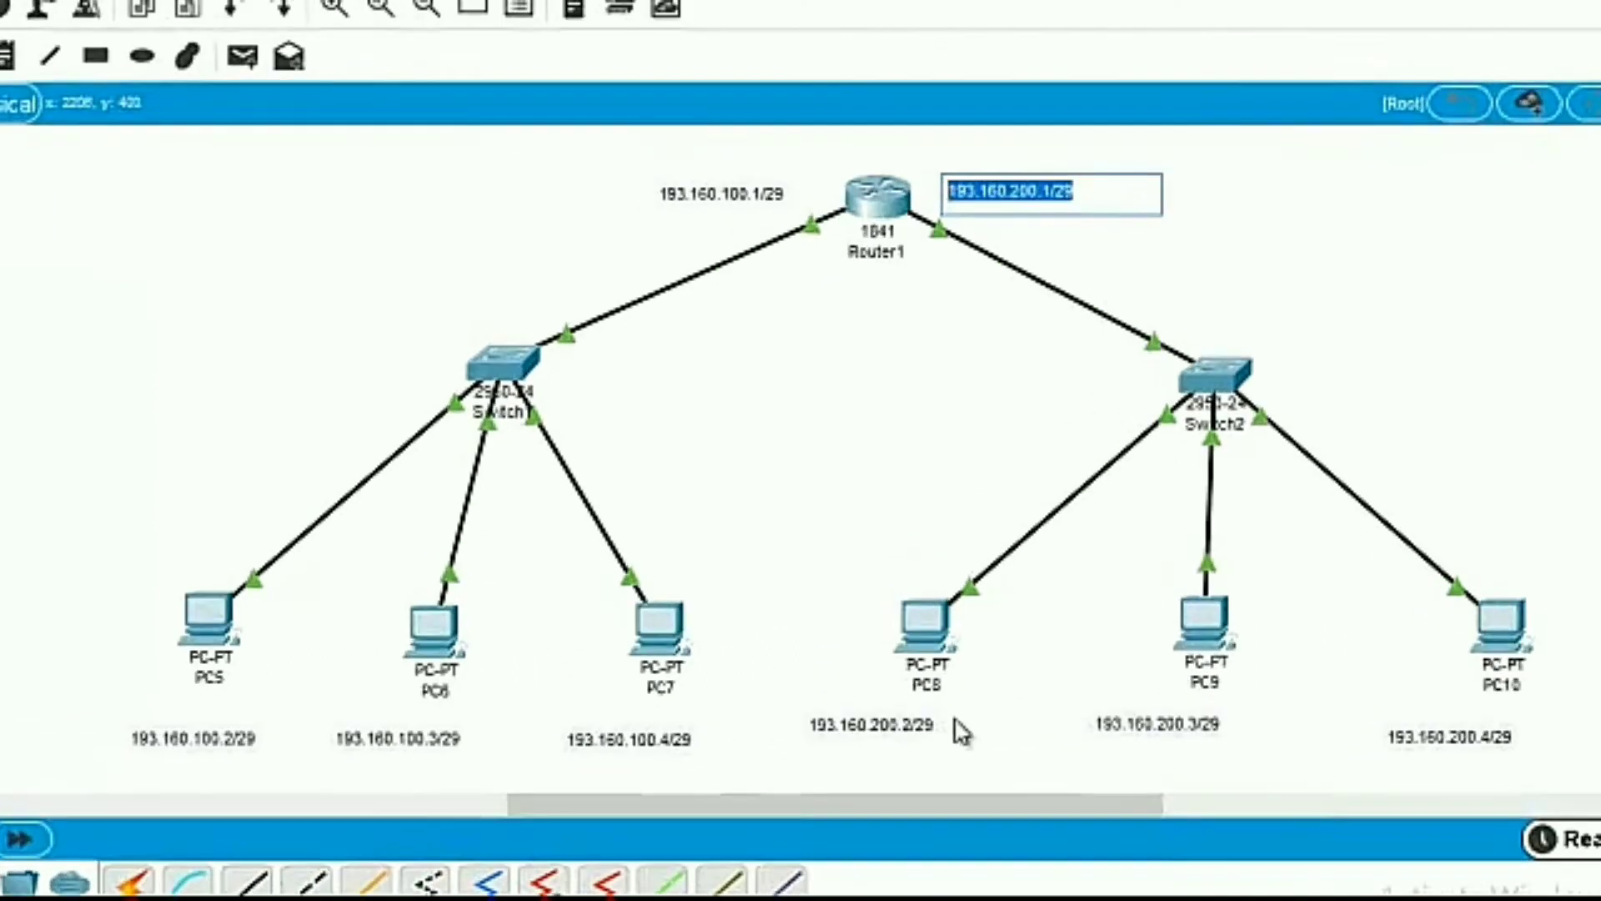
left_click(962, 733)
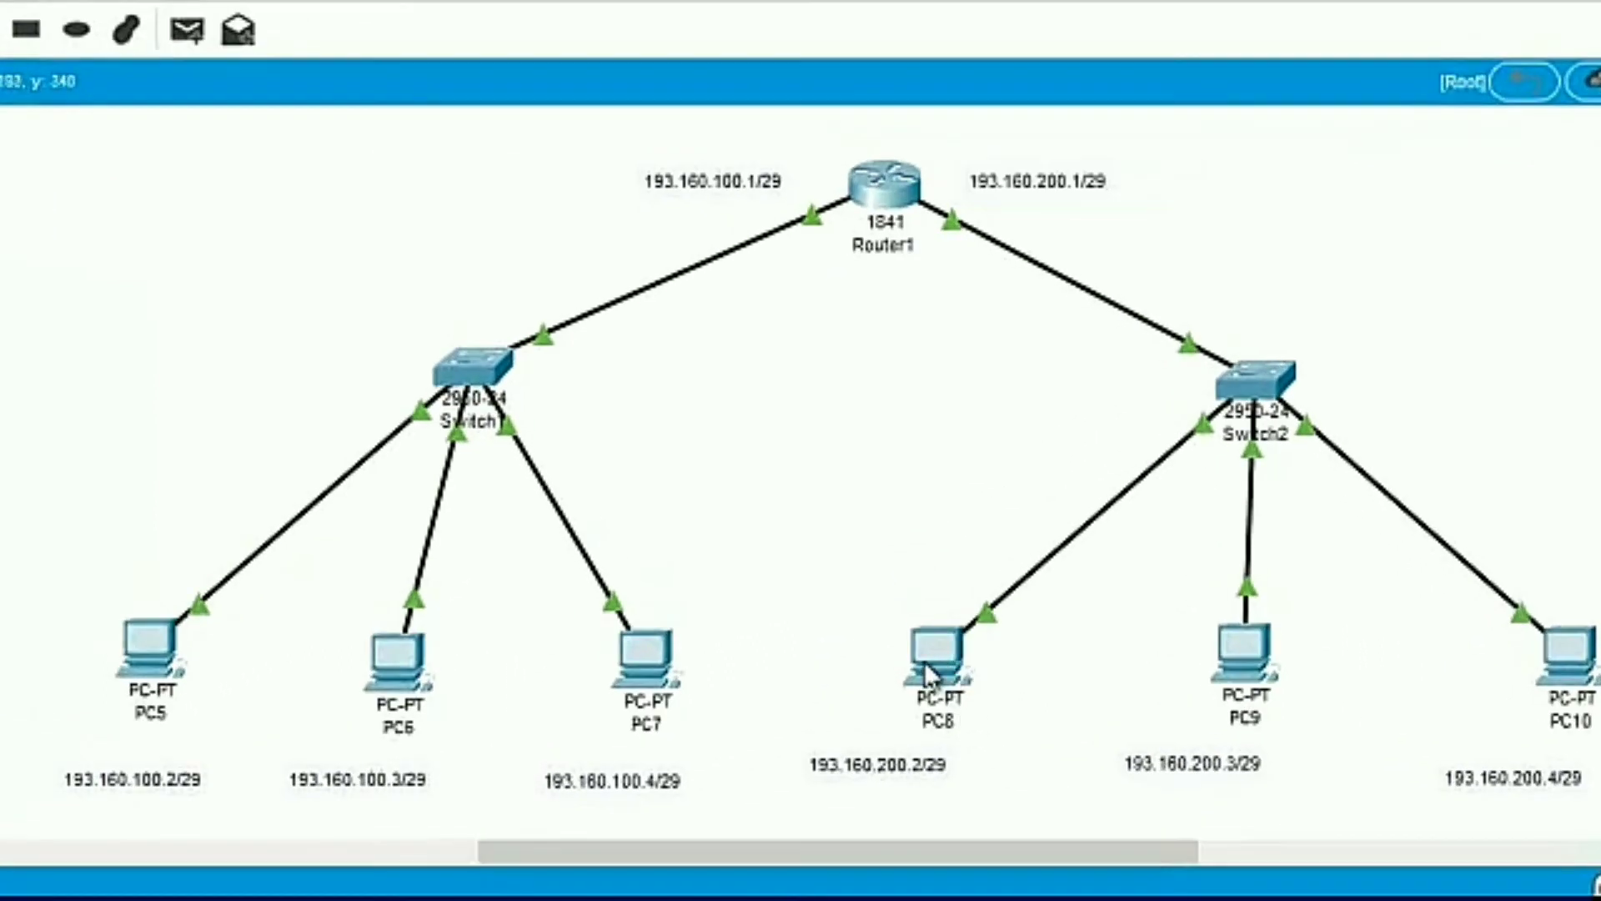
Assign PC8 the static IP address 193.160.200.2 from the copied label text, with subnet mask 255.255.255.248
left_click(930, 659)
left_click(615, 98)
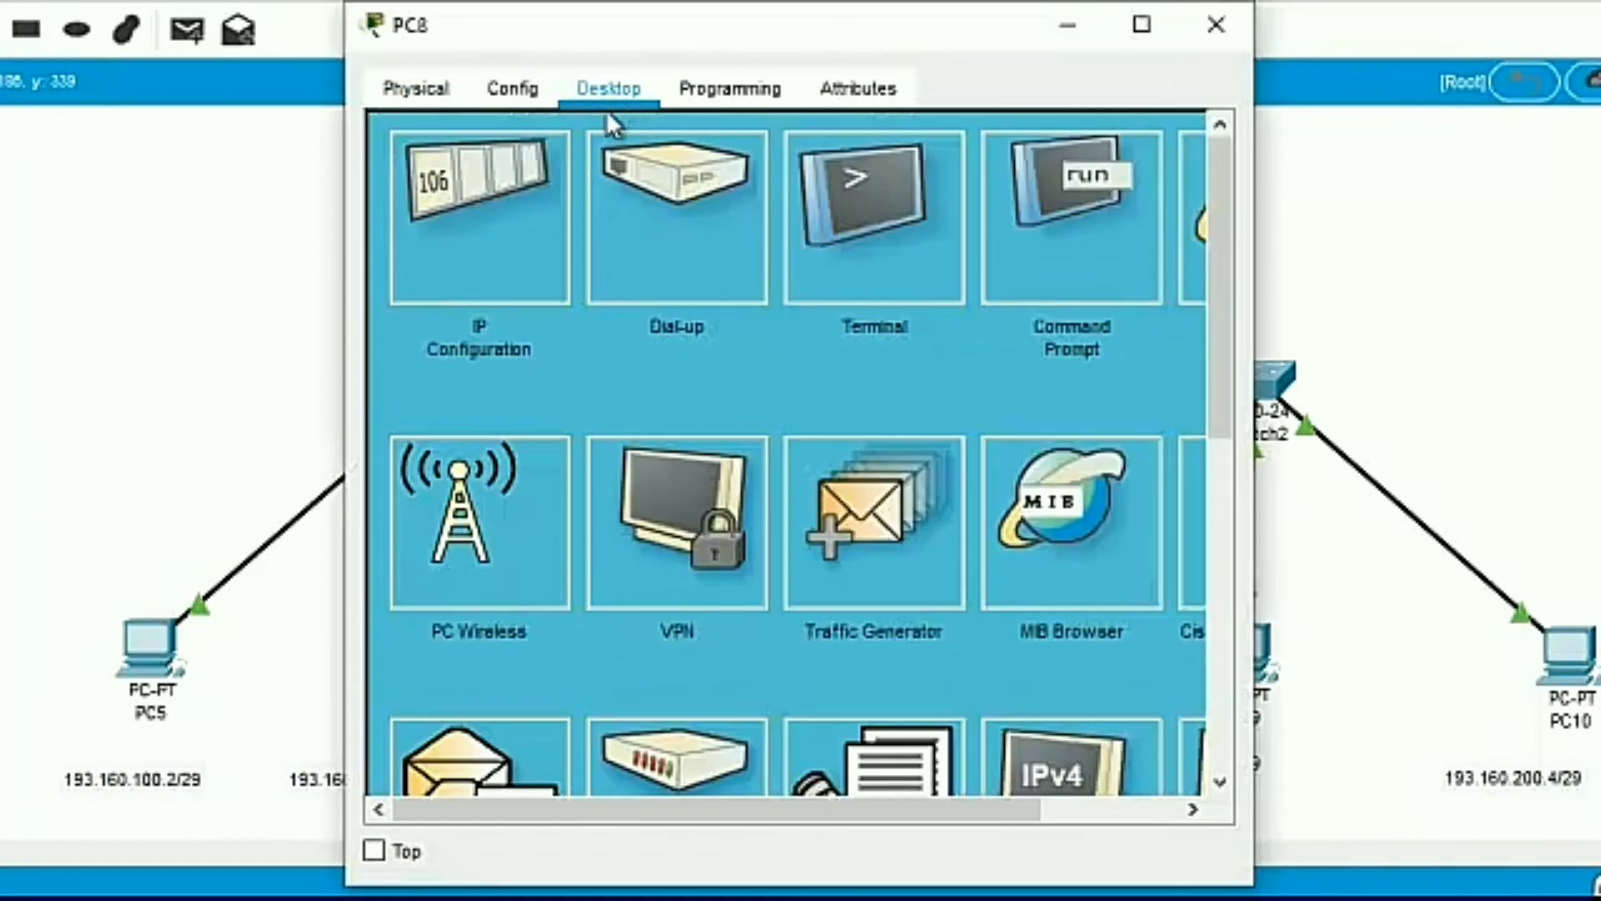
left_click(493, 240)
left_click(709, 319)
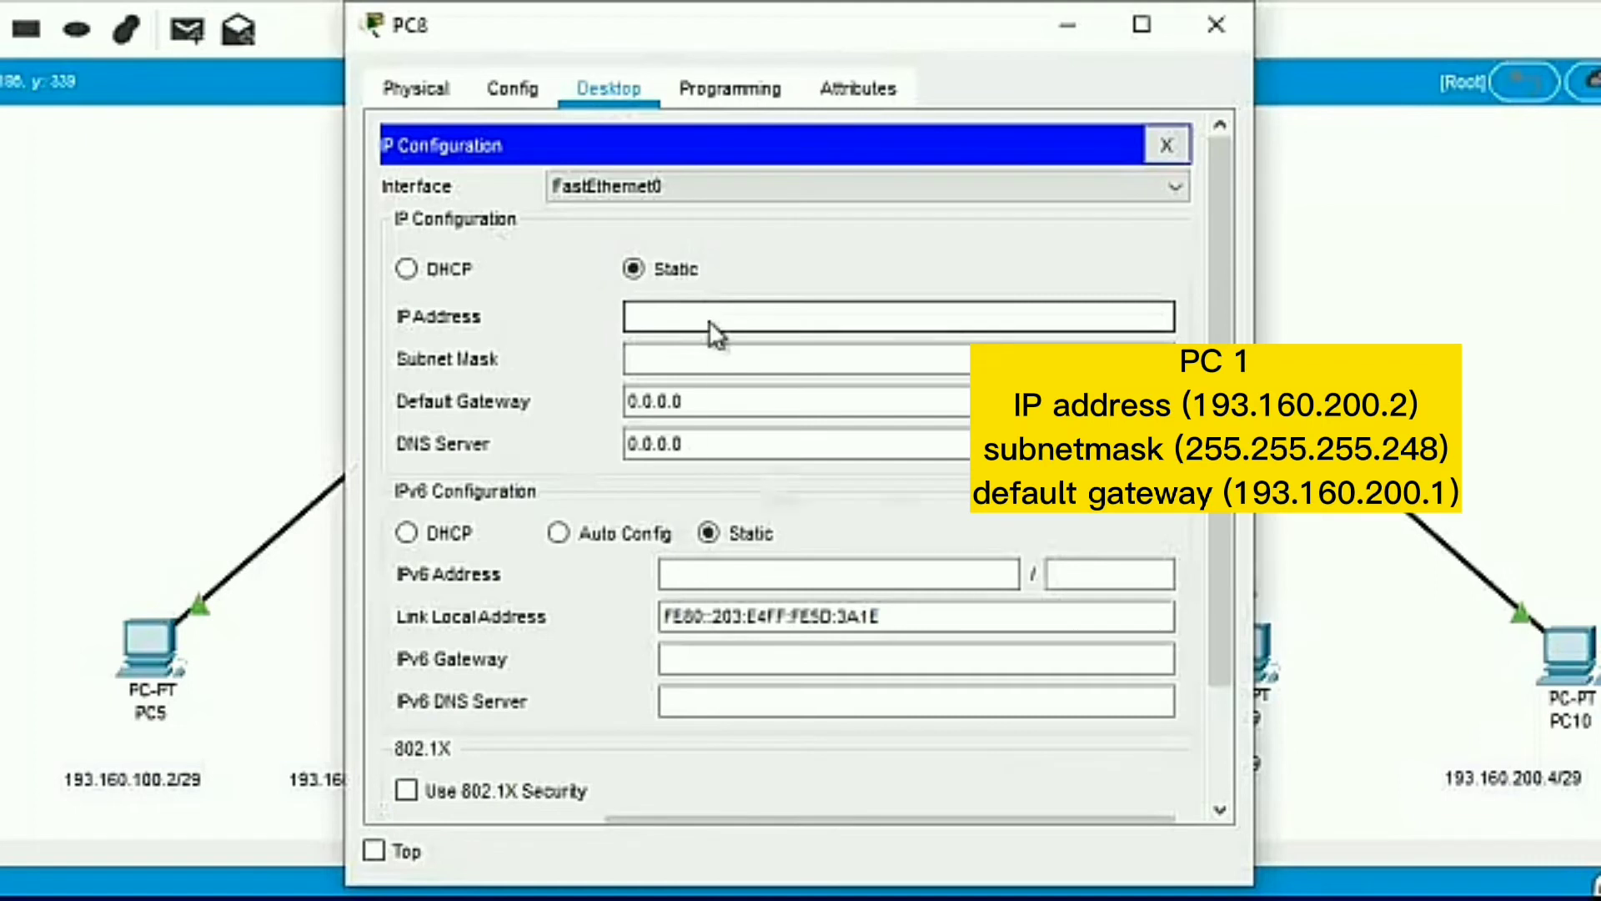
right_click(709, 320)
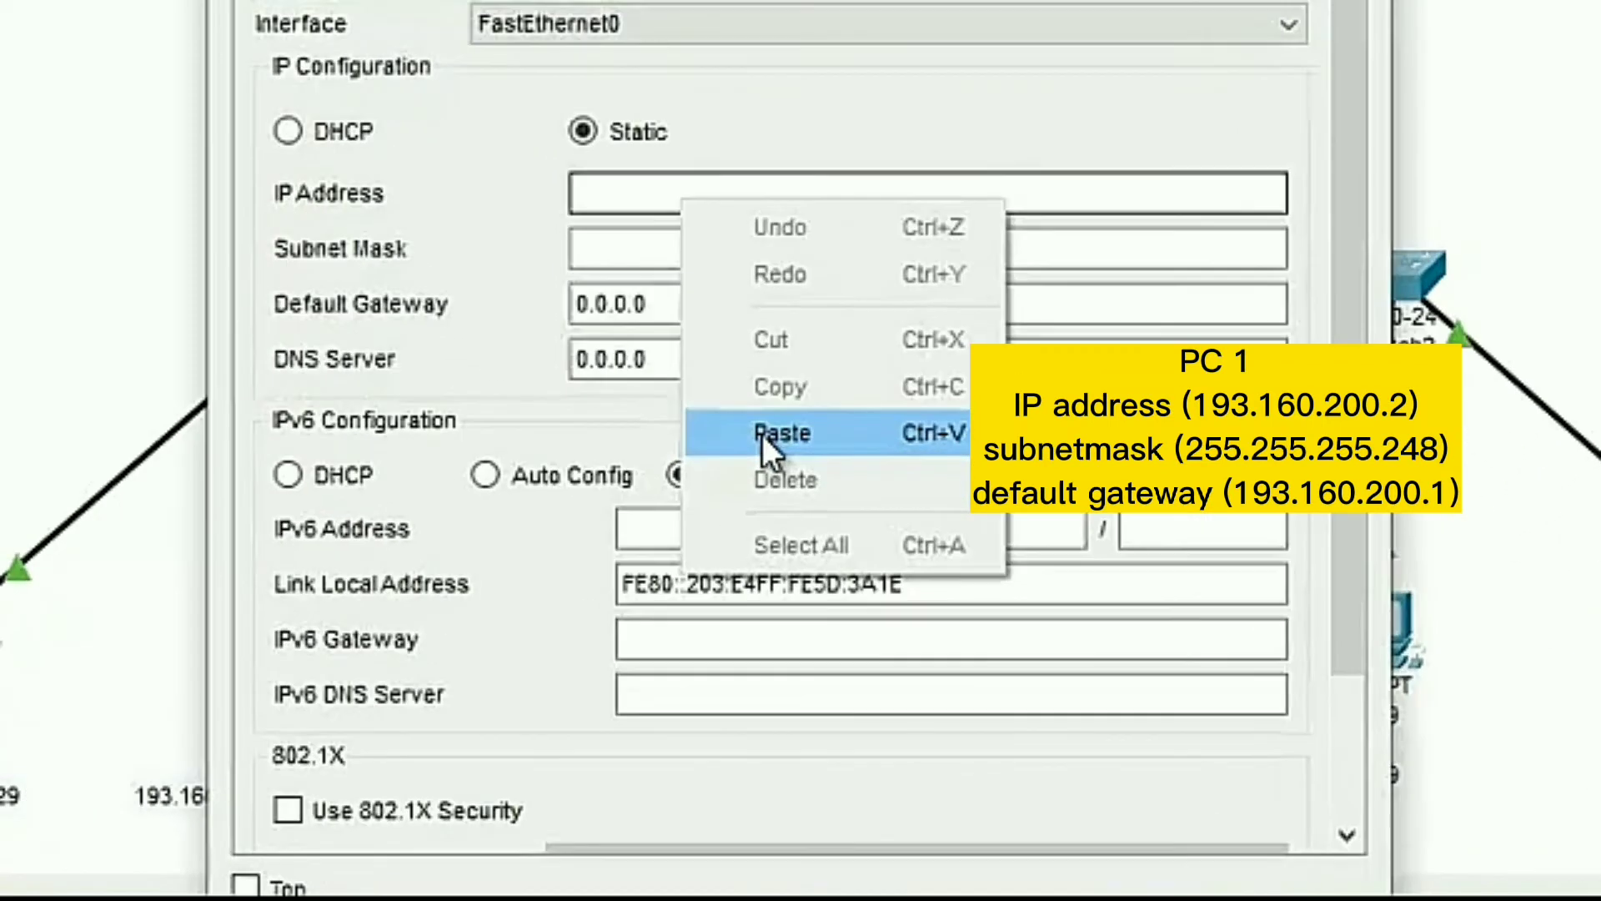
left_click(762, 434)
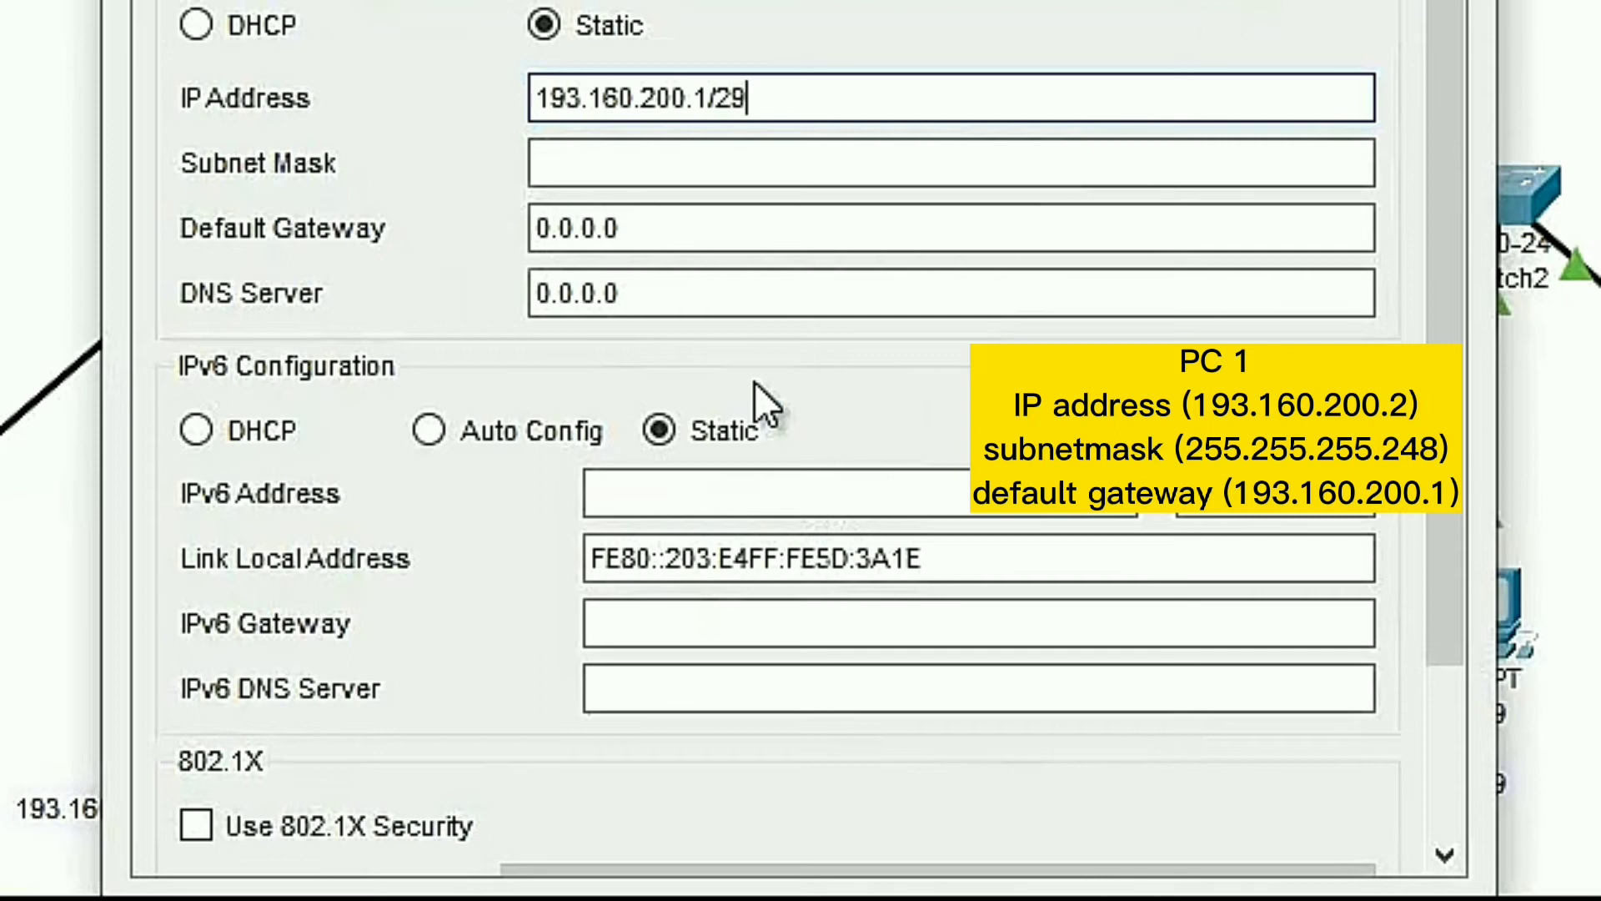
key("BackSpace")
key("BackSpace")
key("BackSpace")
type("2")
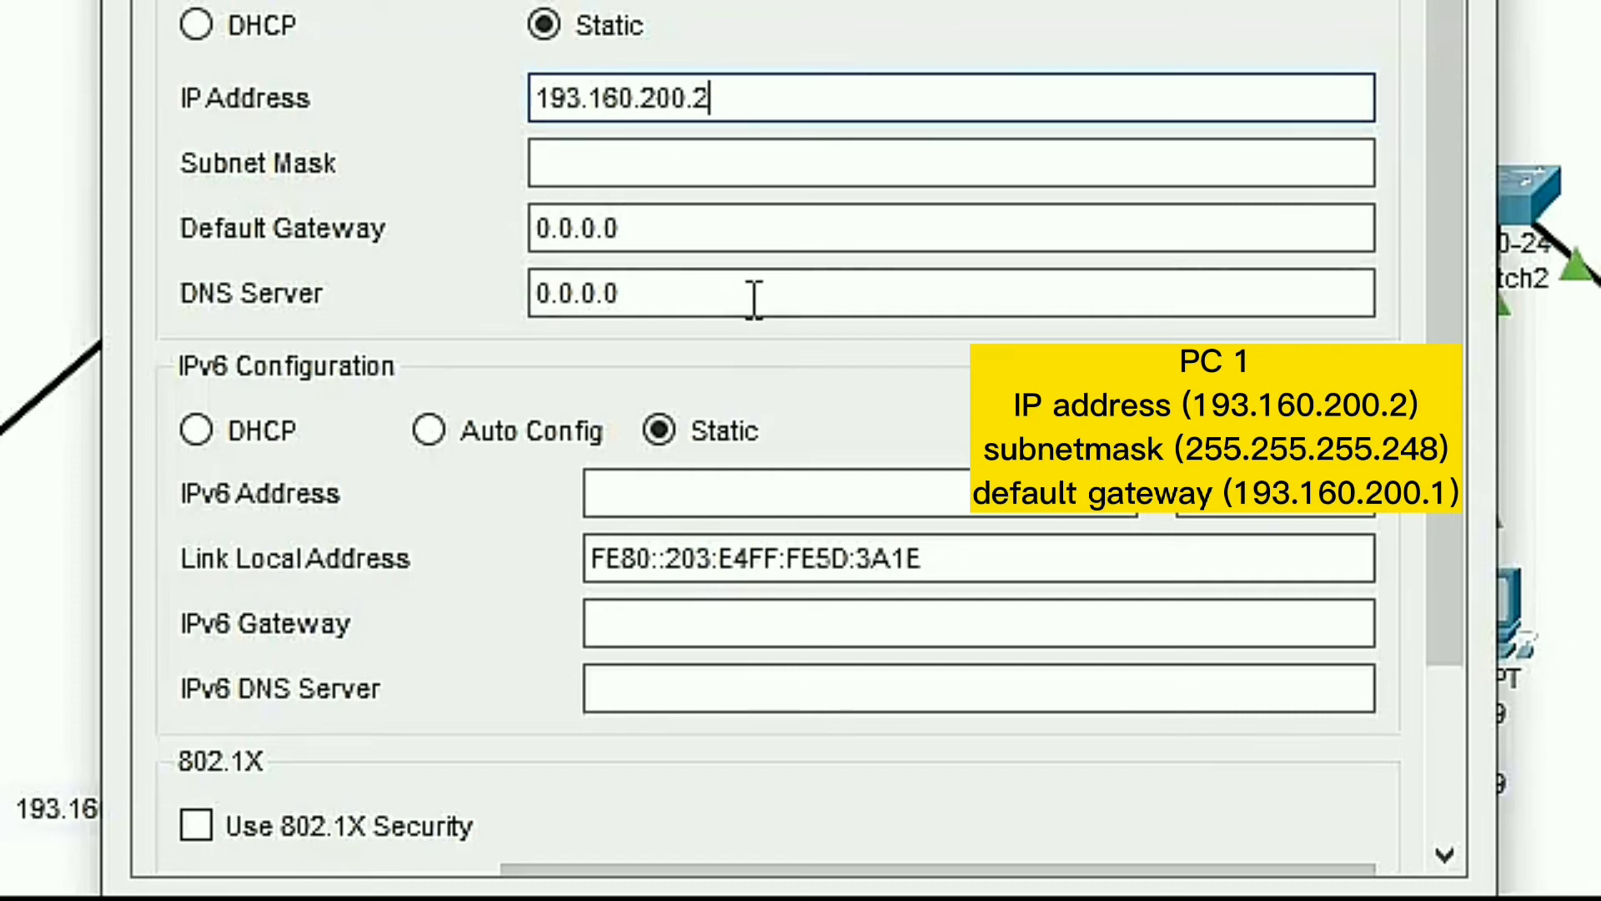
left_click(722, 157)
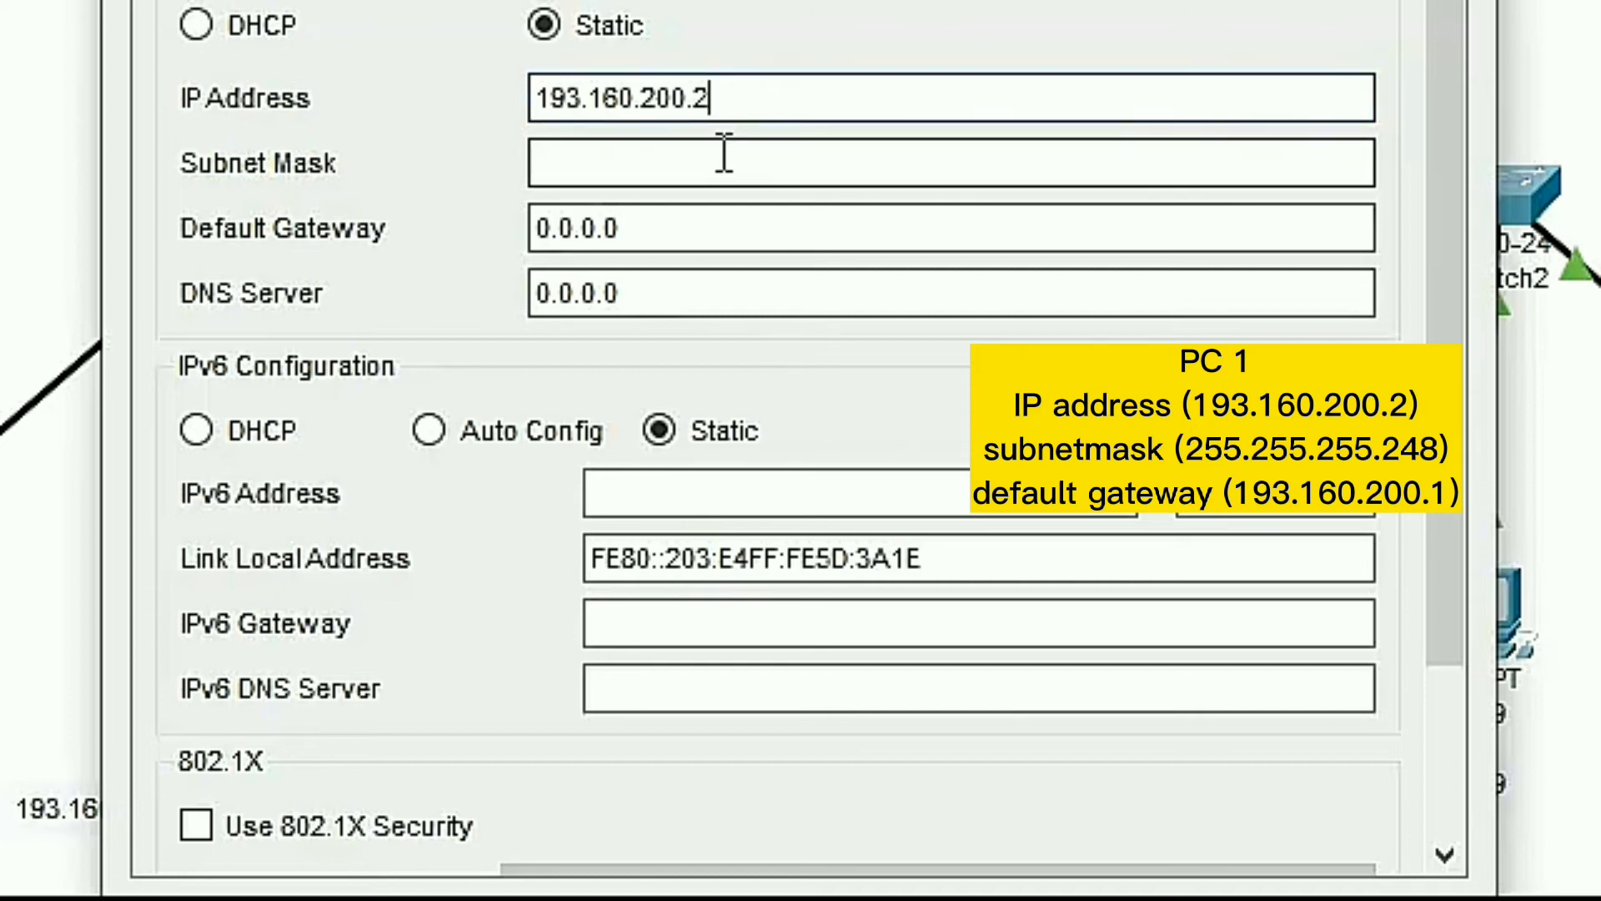
type("255.255.255.0248")
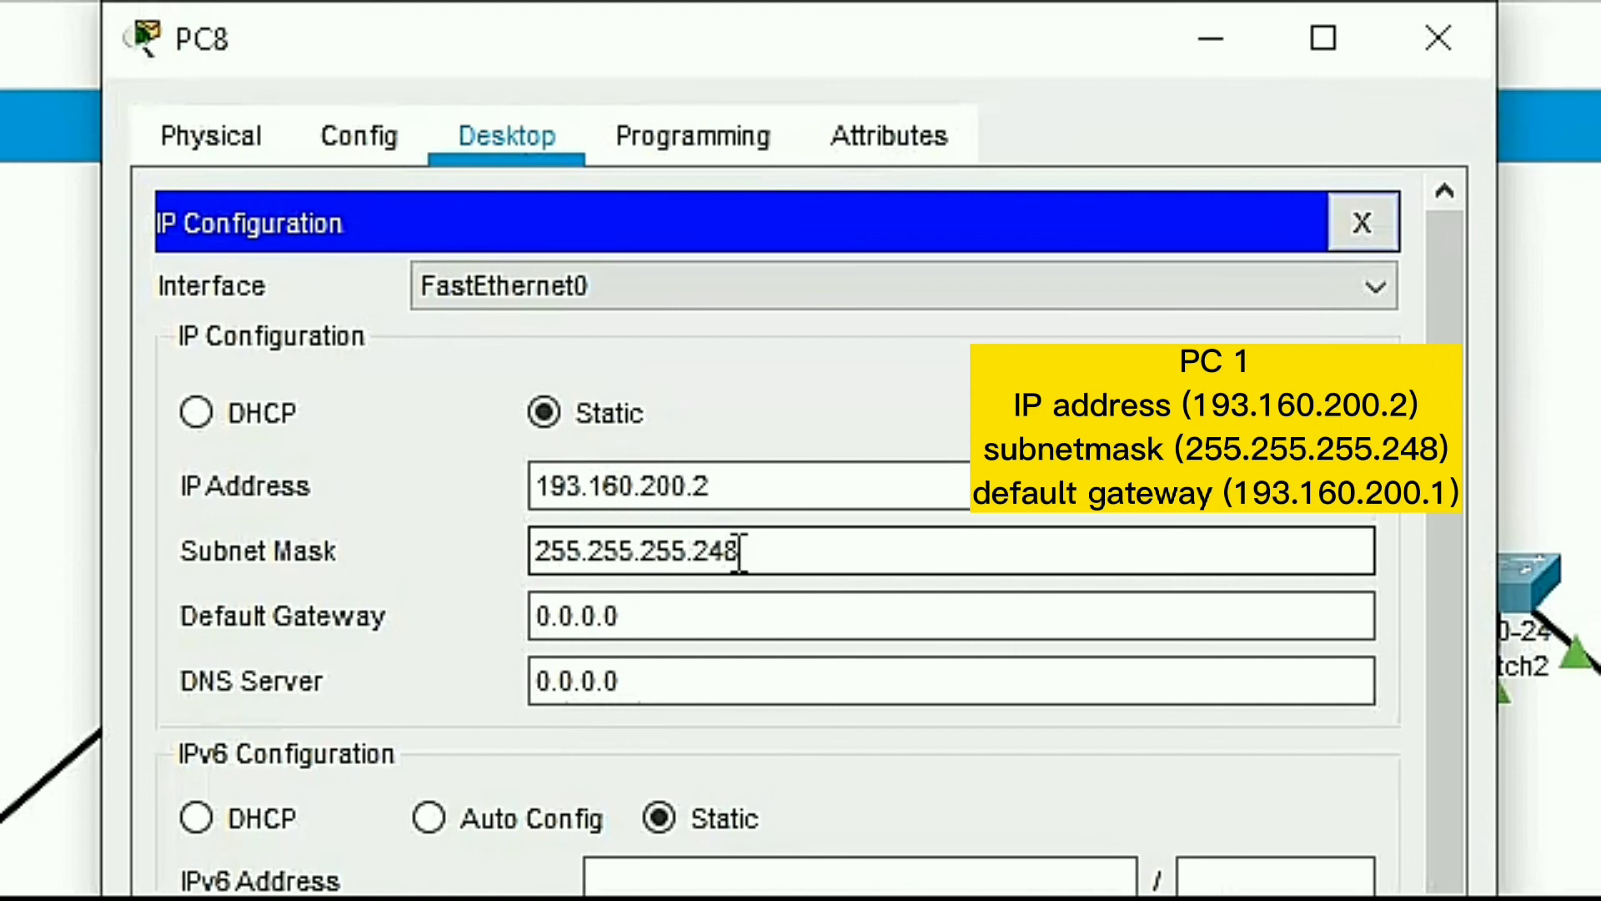
Copy PC8's complete IP address for reuse in the other address fields
left_click(751, 491)
left_click_drag(754, 484, 537, 485)
left_click(751, 482)
double_click(747, 486)
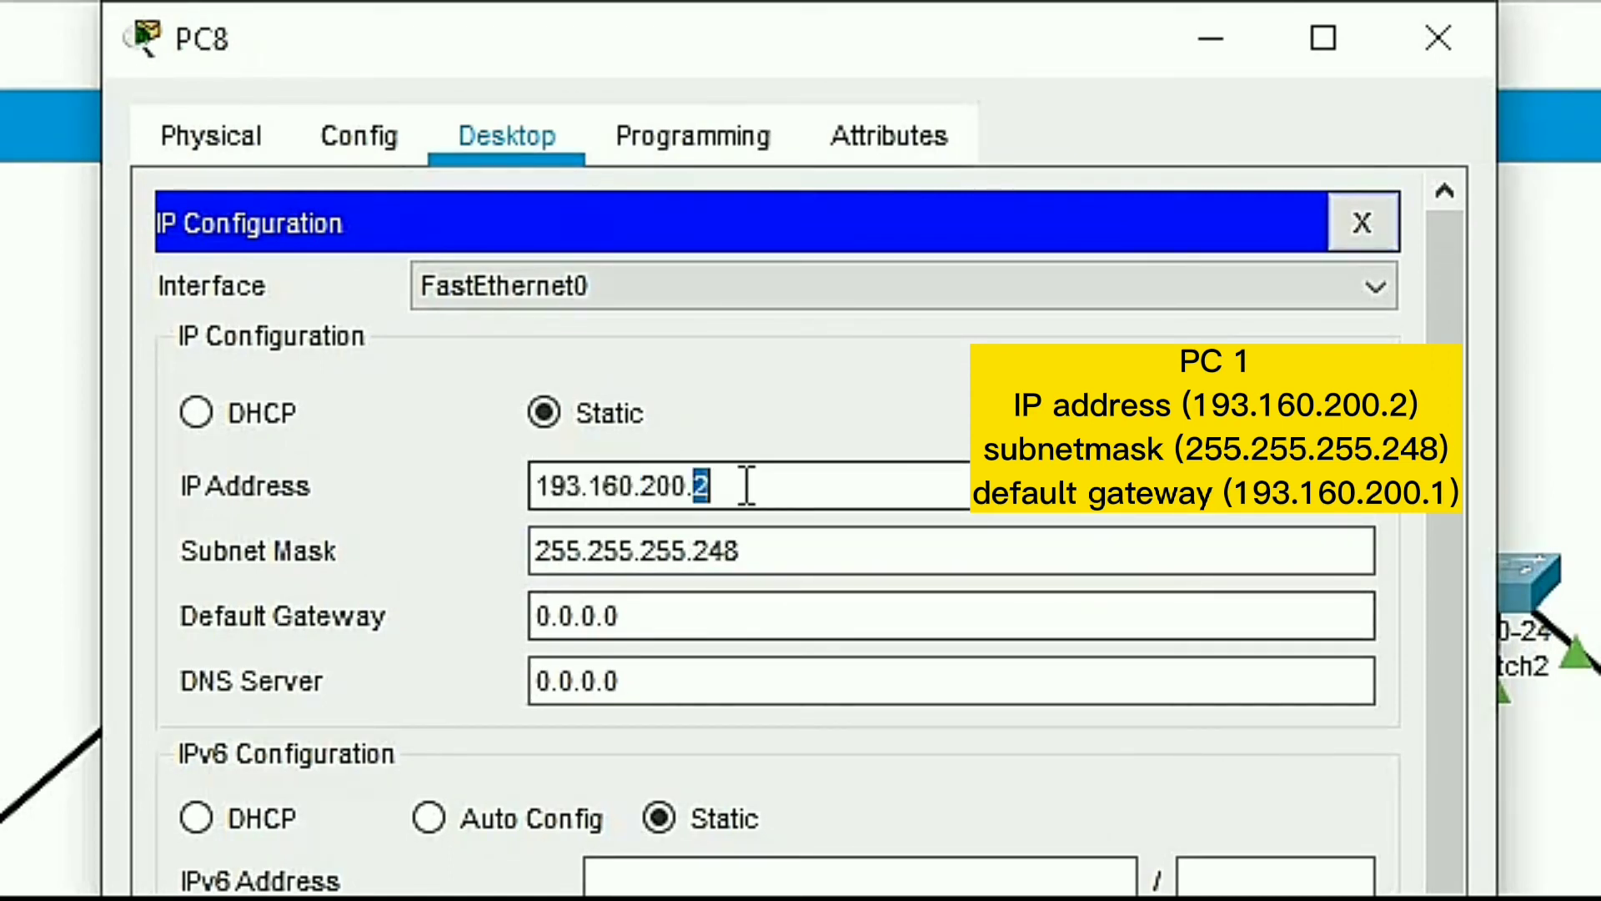
triple_click(747, 486)
right_click(750, 487)
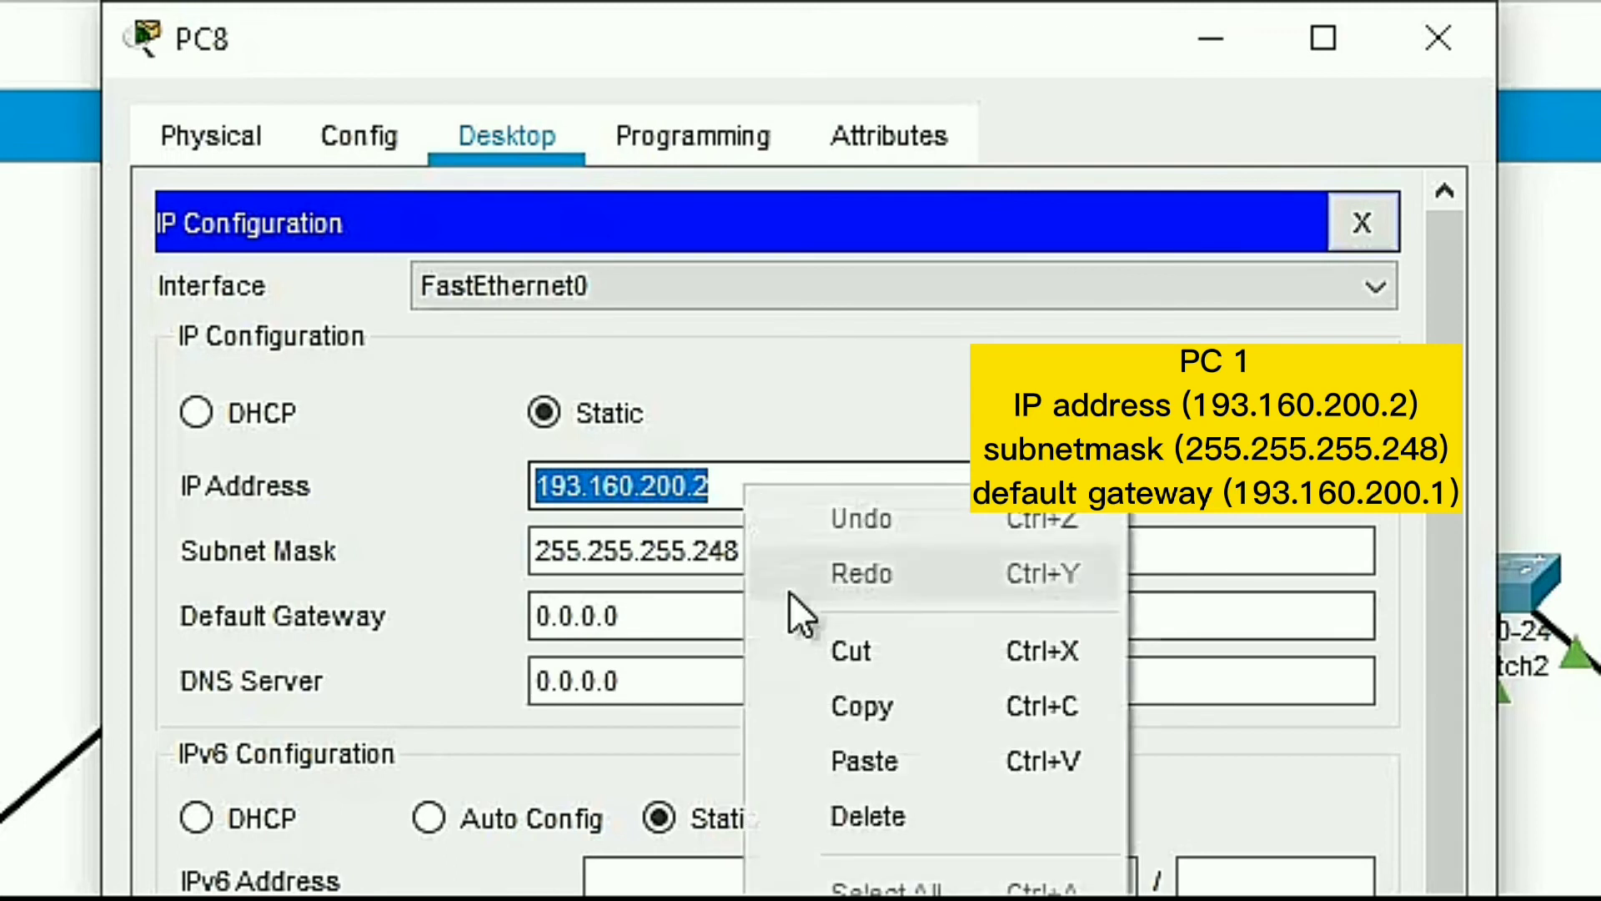
left_click(847, 709)
Set PC8's default gateway to 193.160.200.1 based on the copied address, and close its settings
left_click(683, 614)
left_click_drag(683, 614, 482, 601)
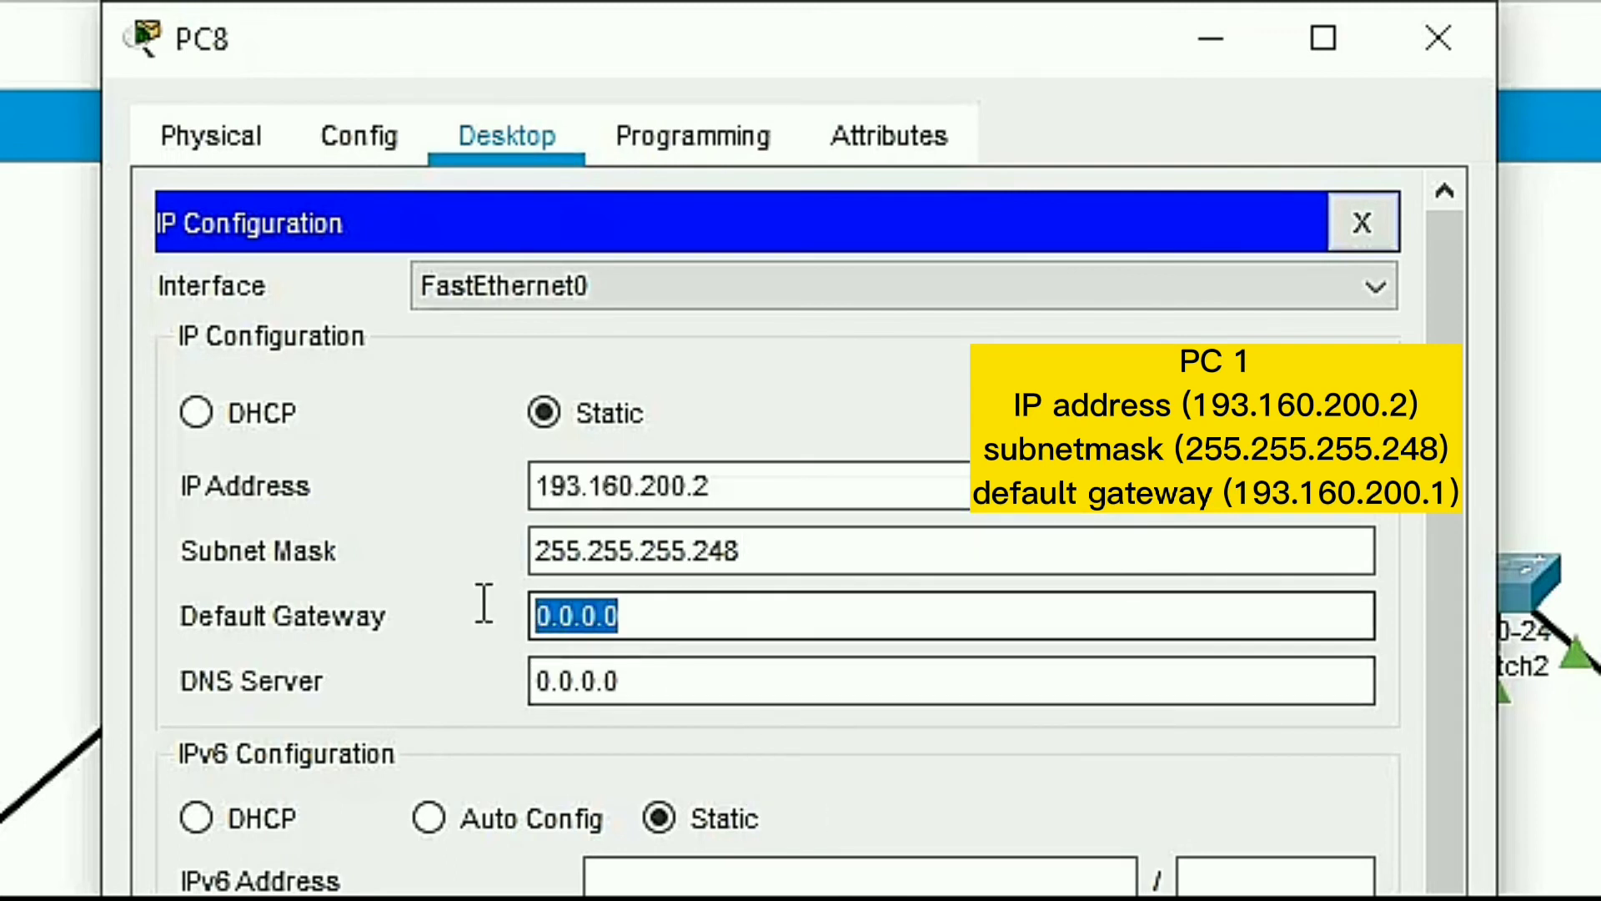
right_click(683, 622)
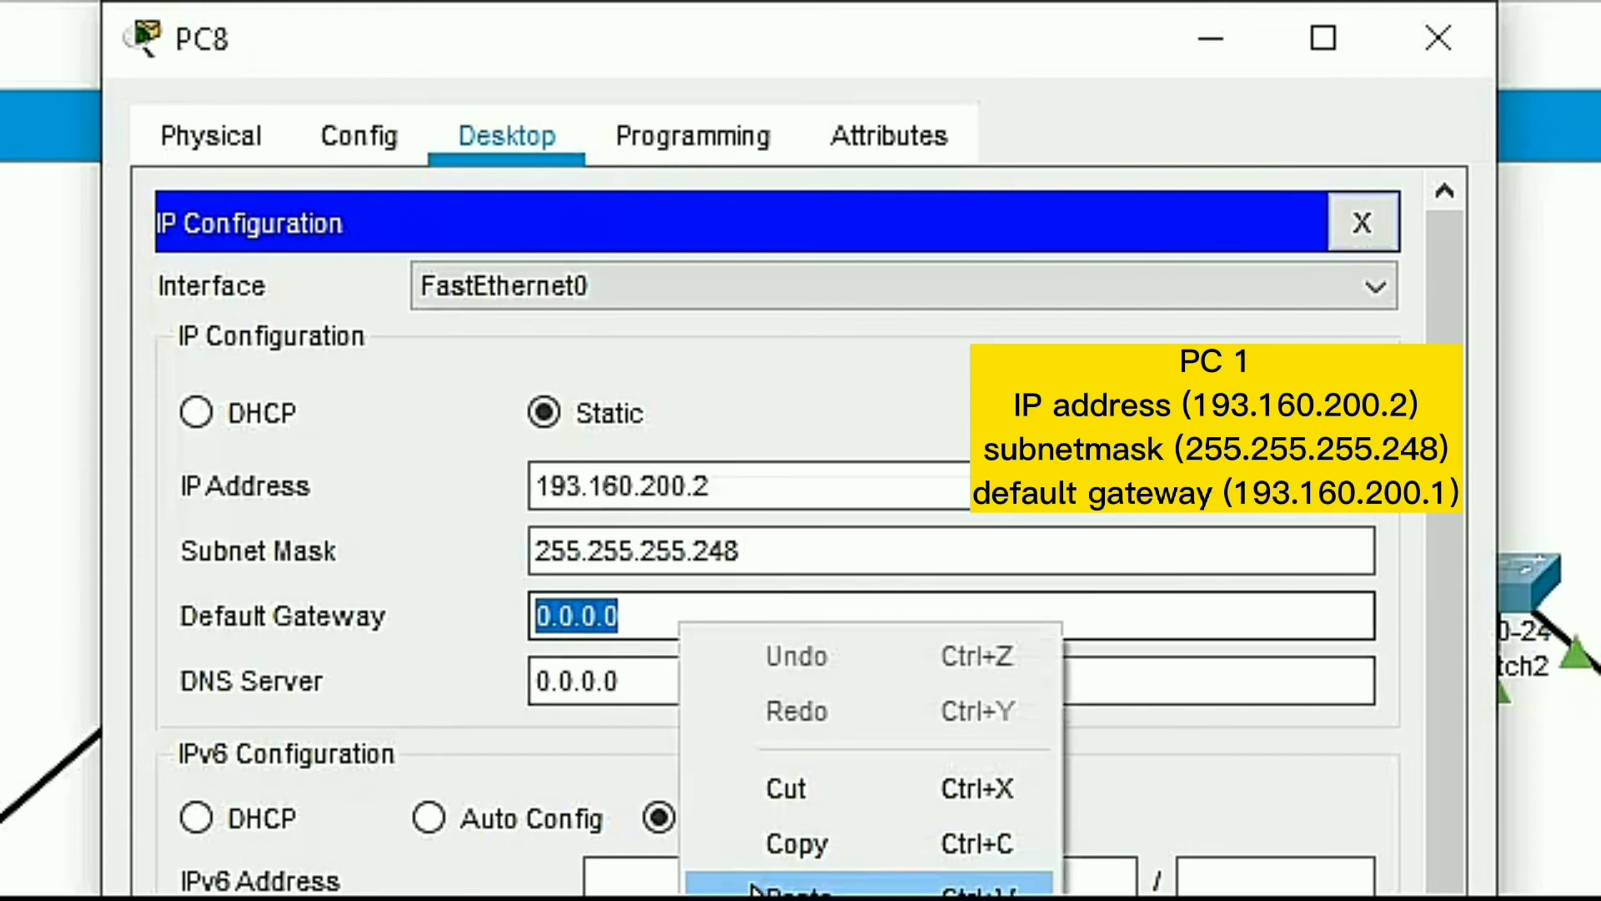
left_click(796, 891)
key("BackSpace")
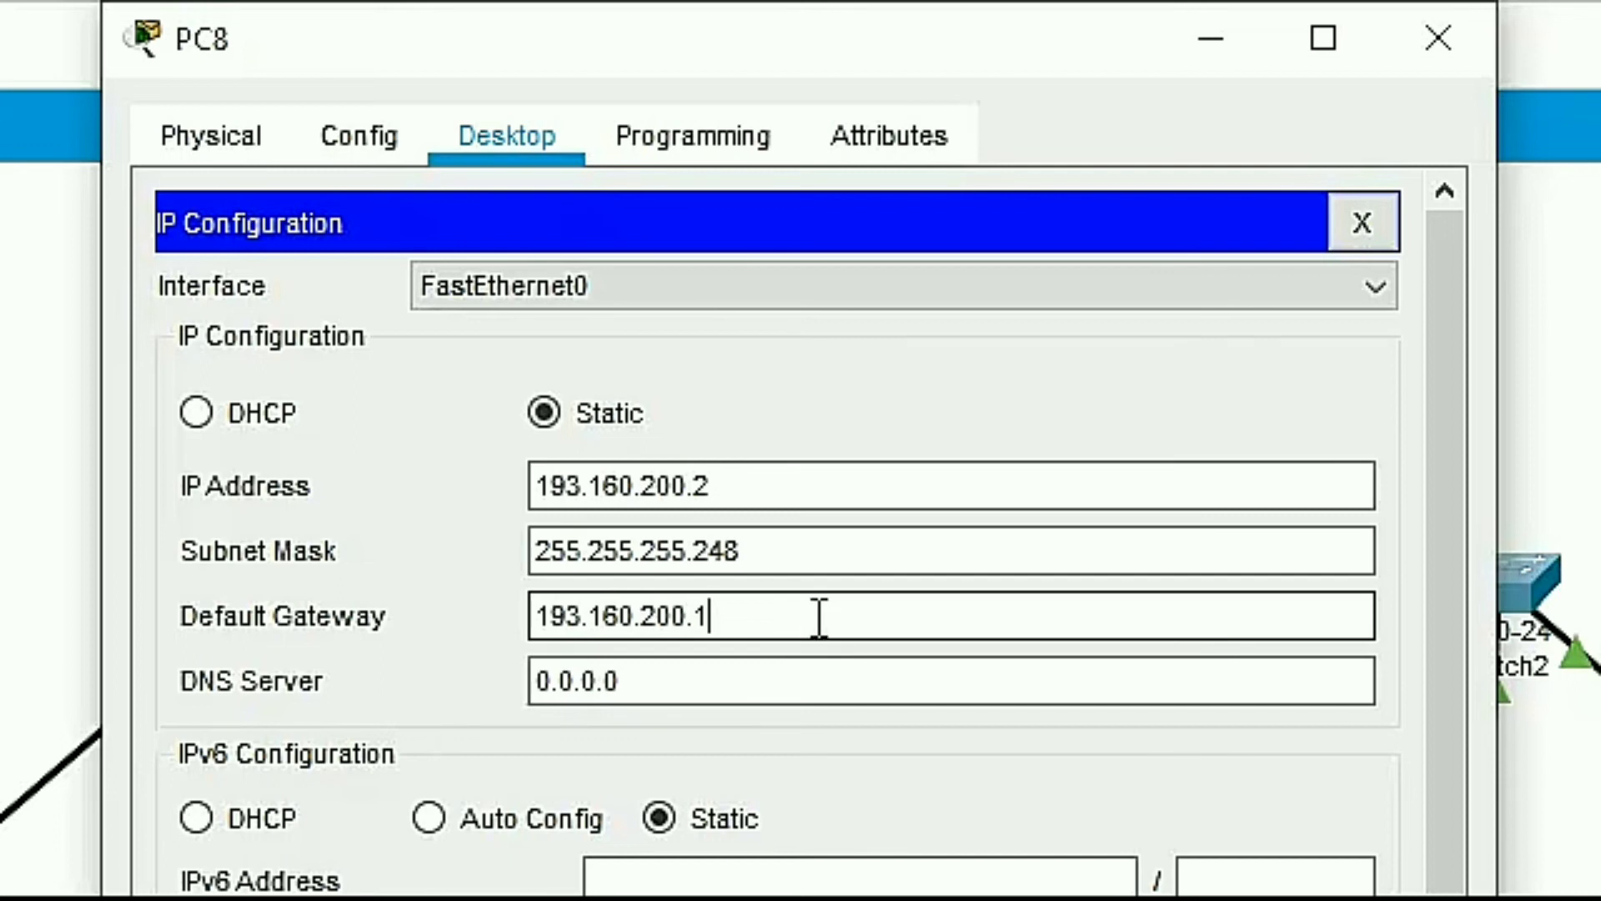
left_click(1424, 47)
Assign PC9 the static IP address 193.160.200.3 with subnet mask 255.255.255.248, reusing the copied address
left_click(659, 888)
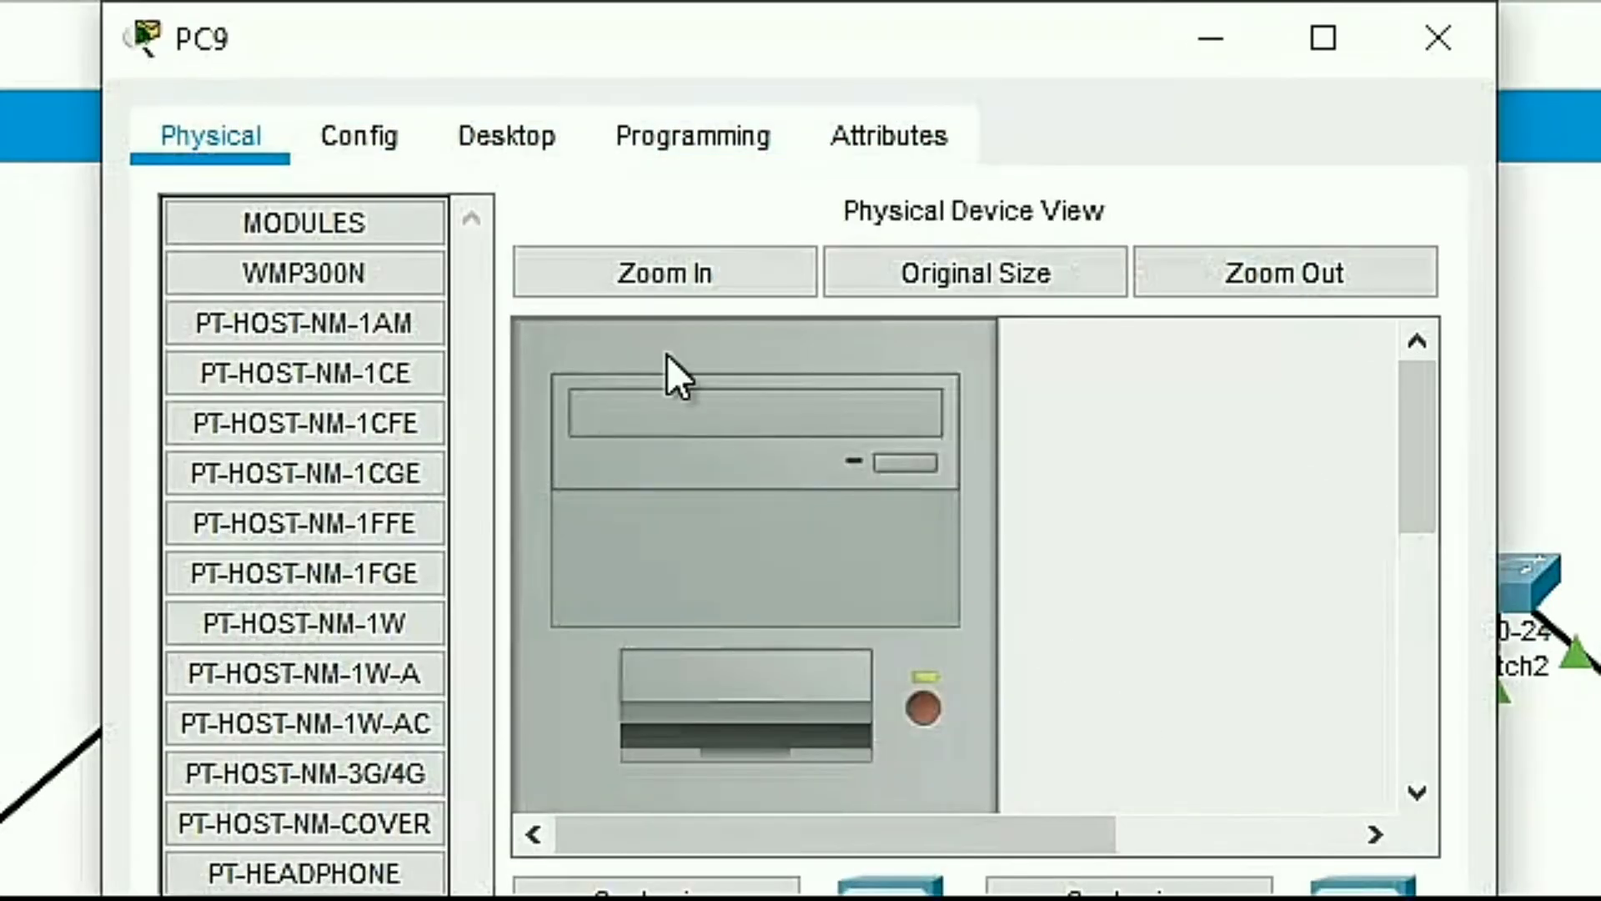
left_click(506, 136)
left_click(324, 347)
left_click(581, 492)
right_click(617, 482)
left_click(733, 757)
key("BackSpace")
type("3")
left_click(792, 547)
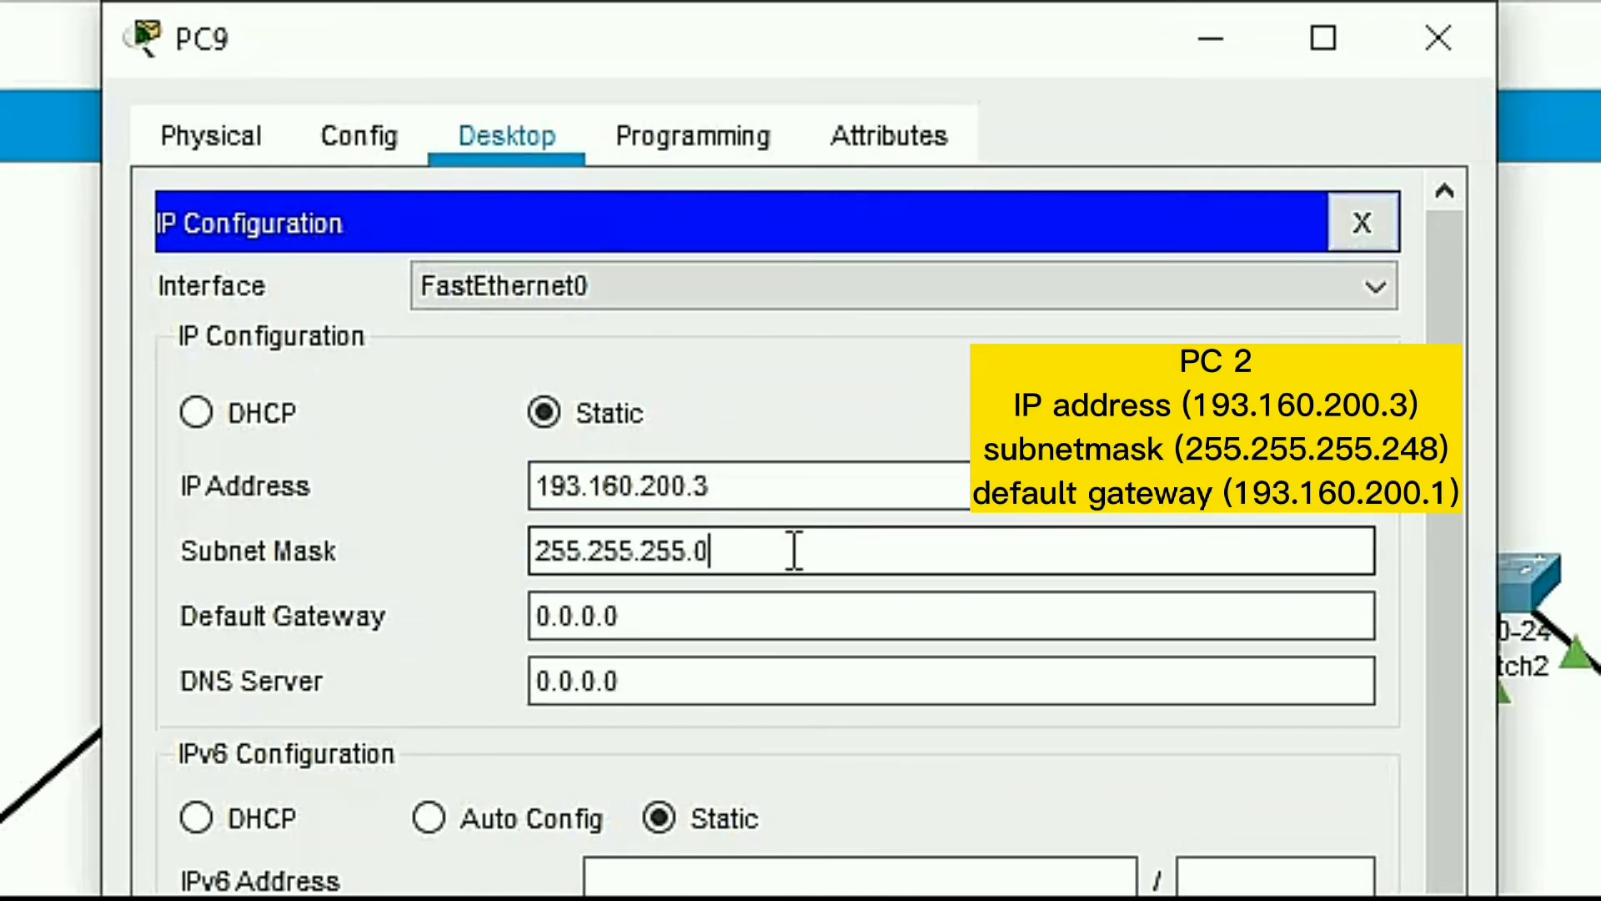
type("248")
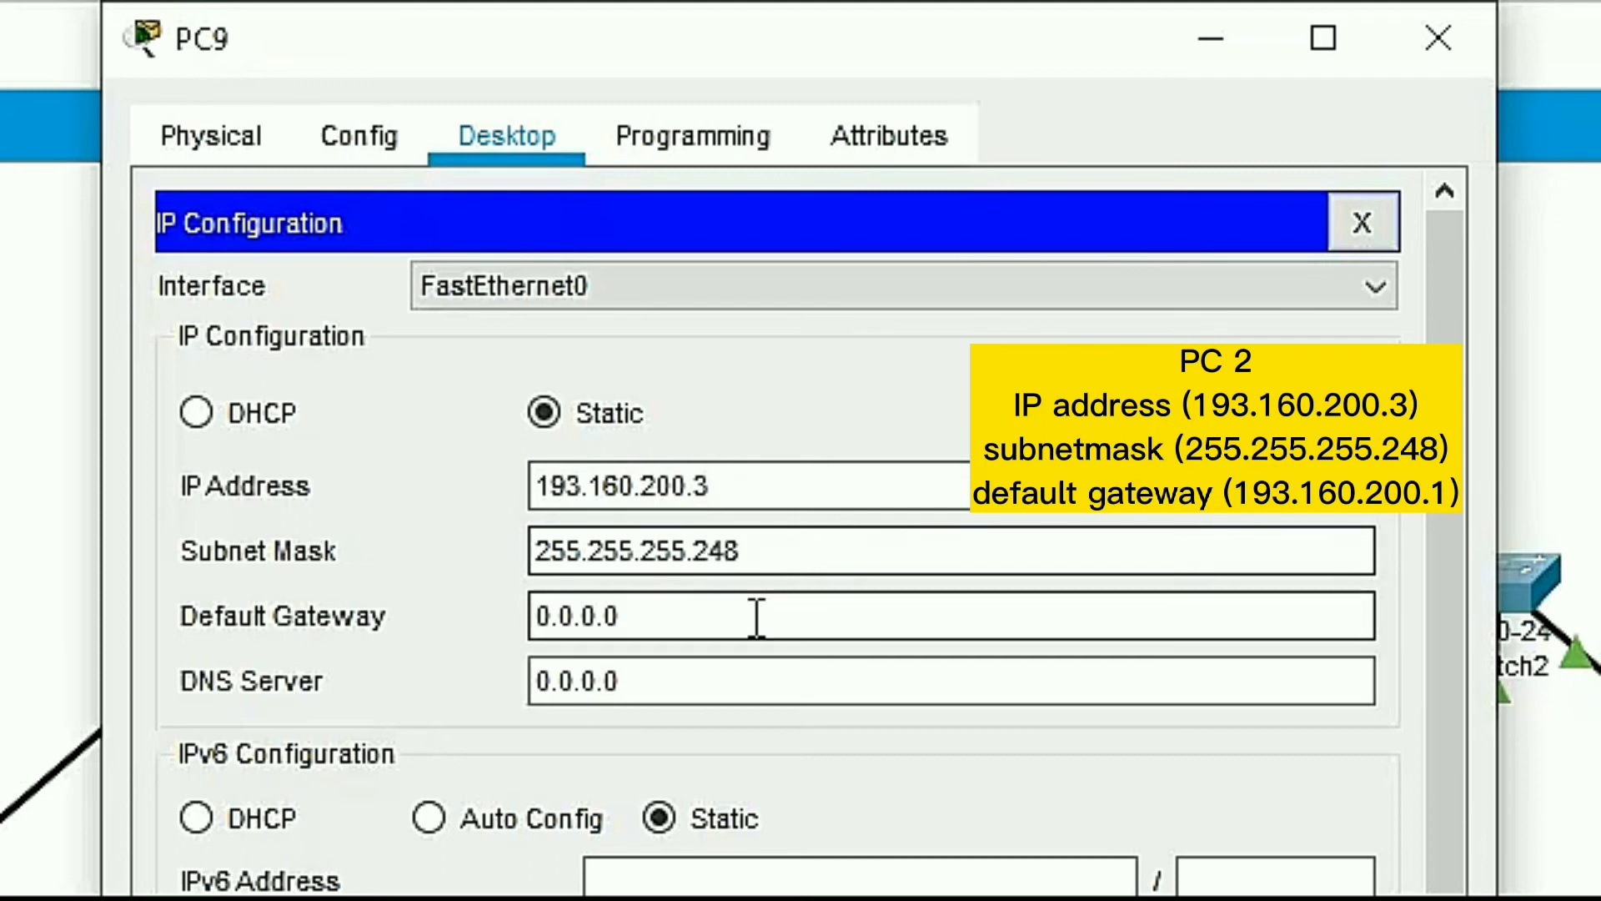
Set PC9's default gateway to 193.160.200.1 and close its settings
left_click_drag(754, 615, 522, 615)
right_click(637, 615)
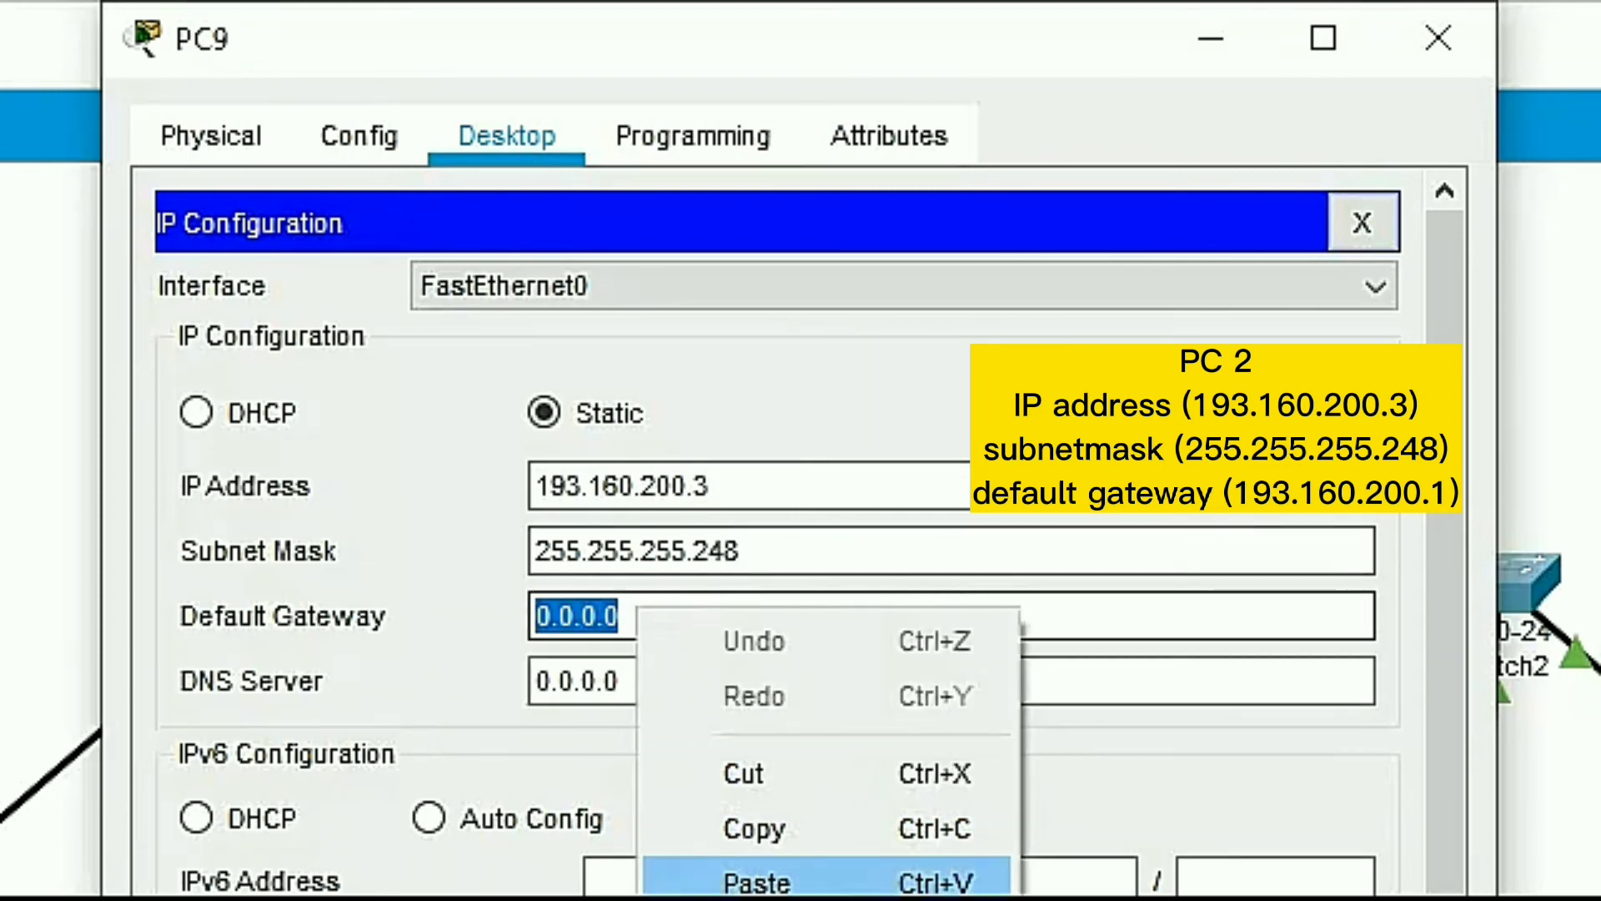
left_click(755, 881)
key("BackSpace")
type("193.16")
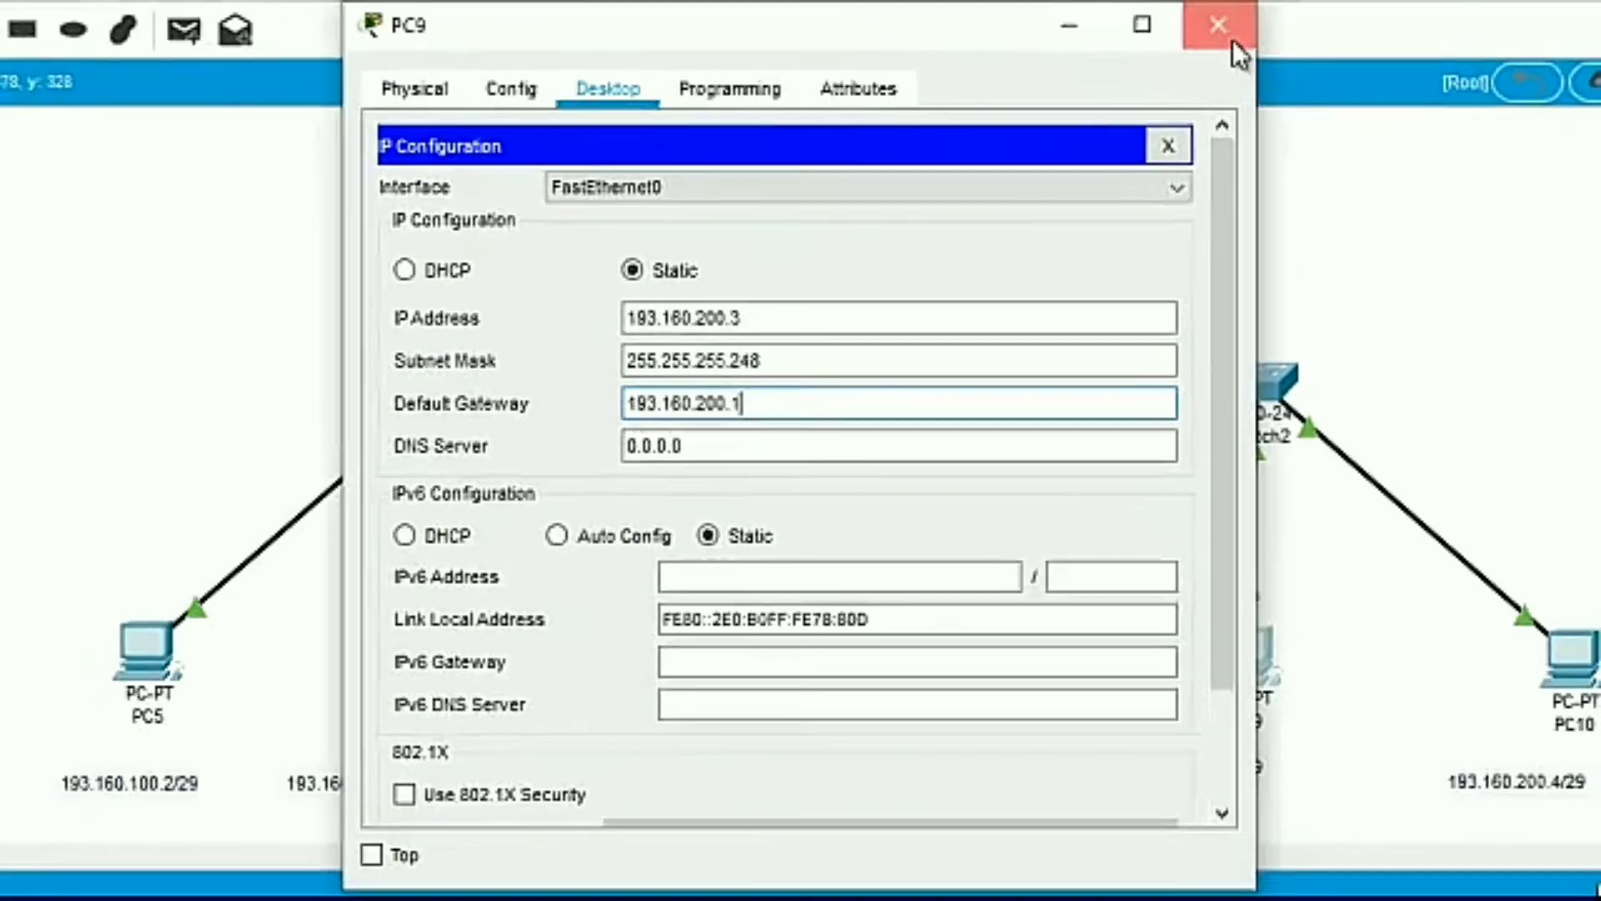
left_click(1233, 40)
Assign PC10 the static IP address 193.160.200.4 with subnet mask 255.255.255.248, reusing the copied address
left_click(1569, 651)
left_click(646, 92)
left_click(534, 167)
left_click(759, 316)
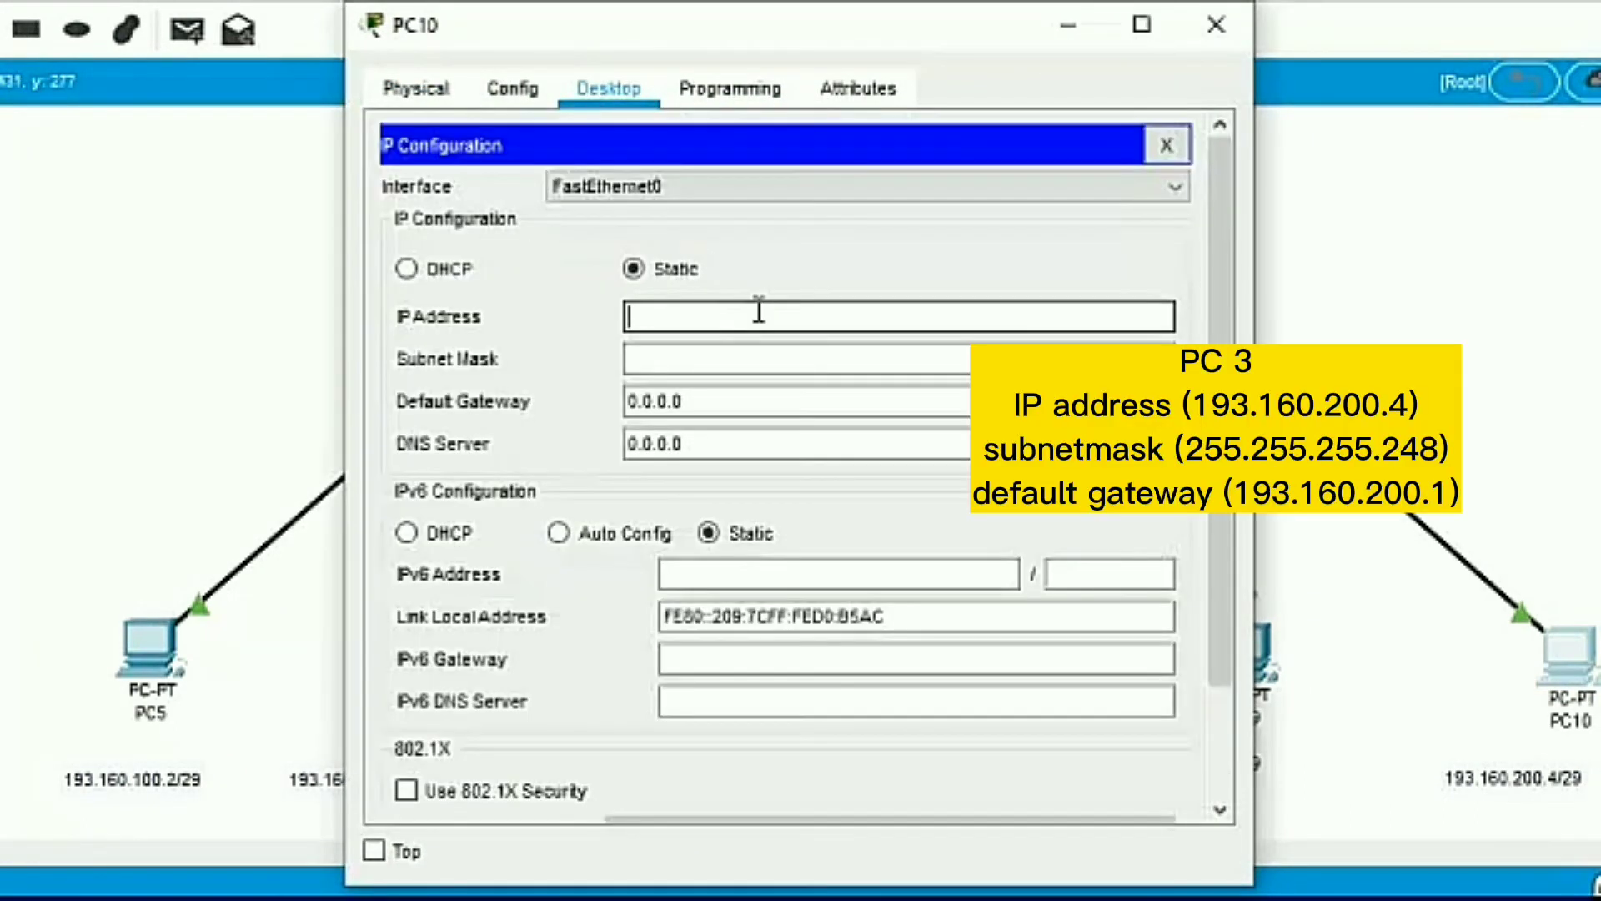
right_click(759, 315)
left_click(802, 499)
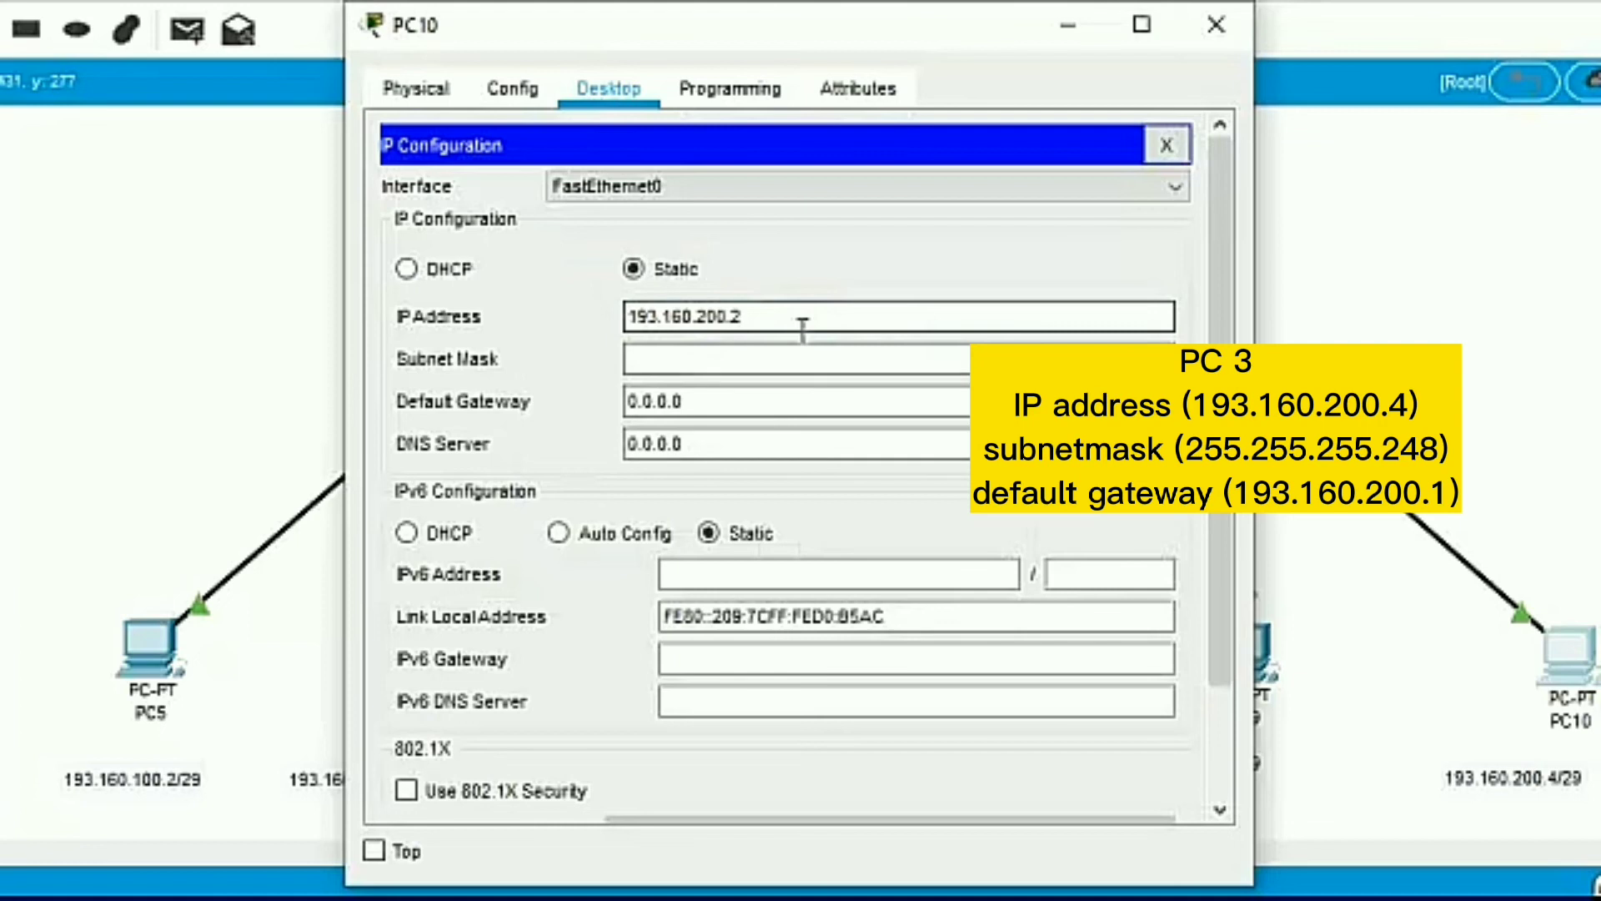
key("BackSpace")
type("4")
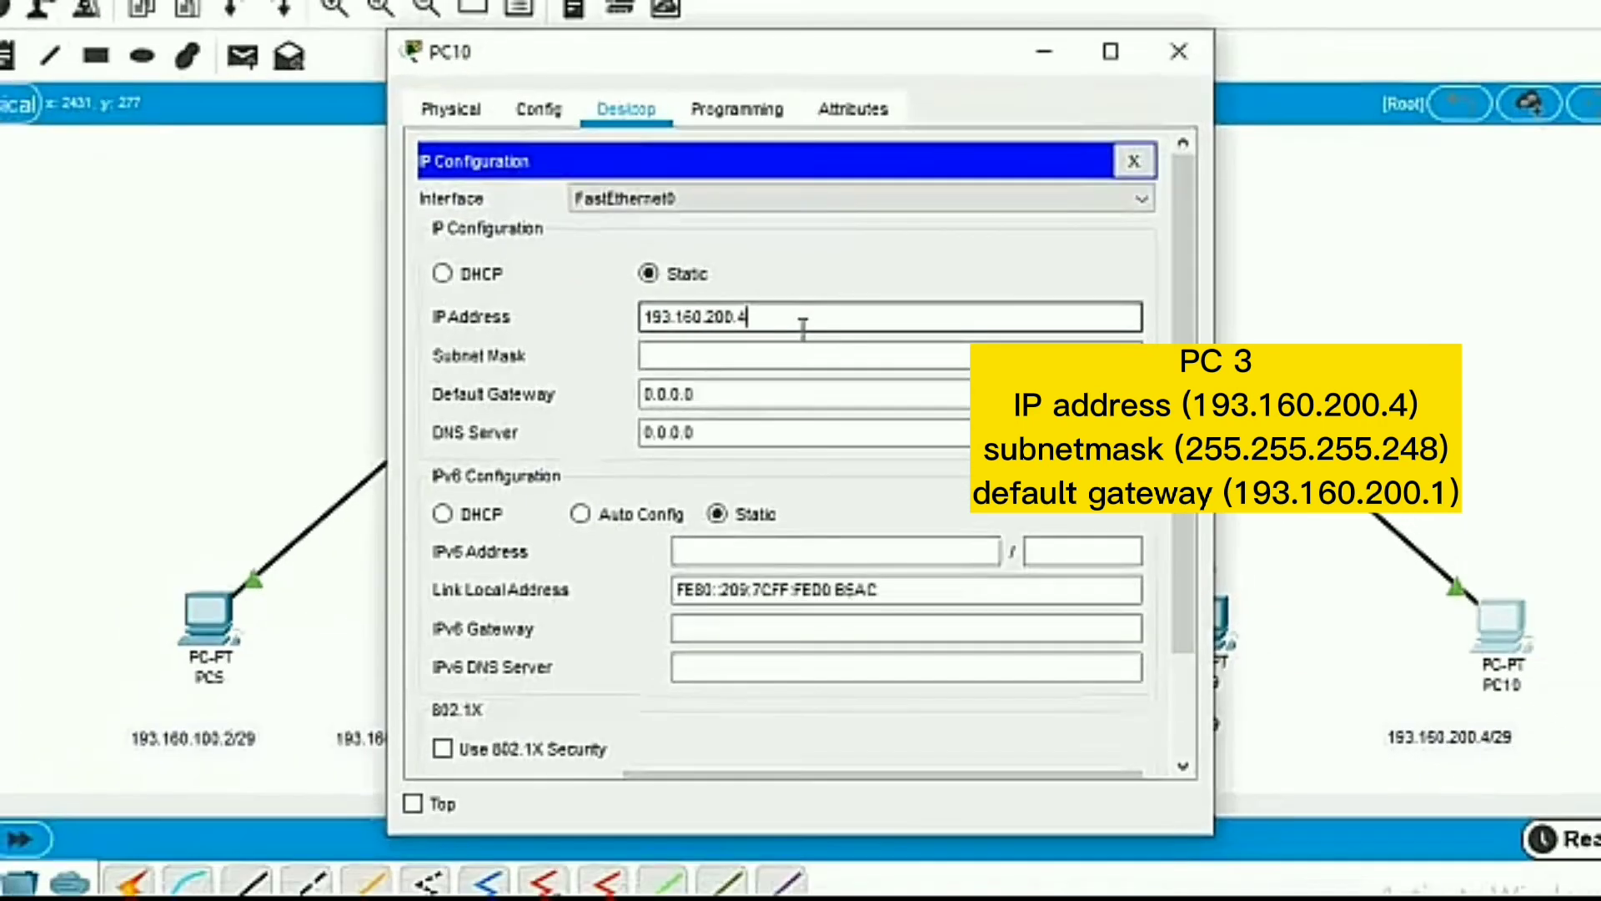
left_click(802, 359)
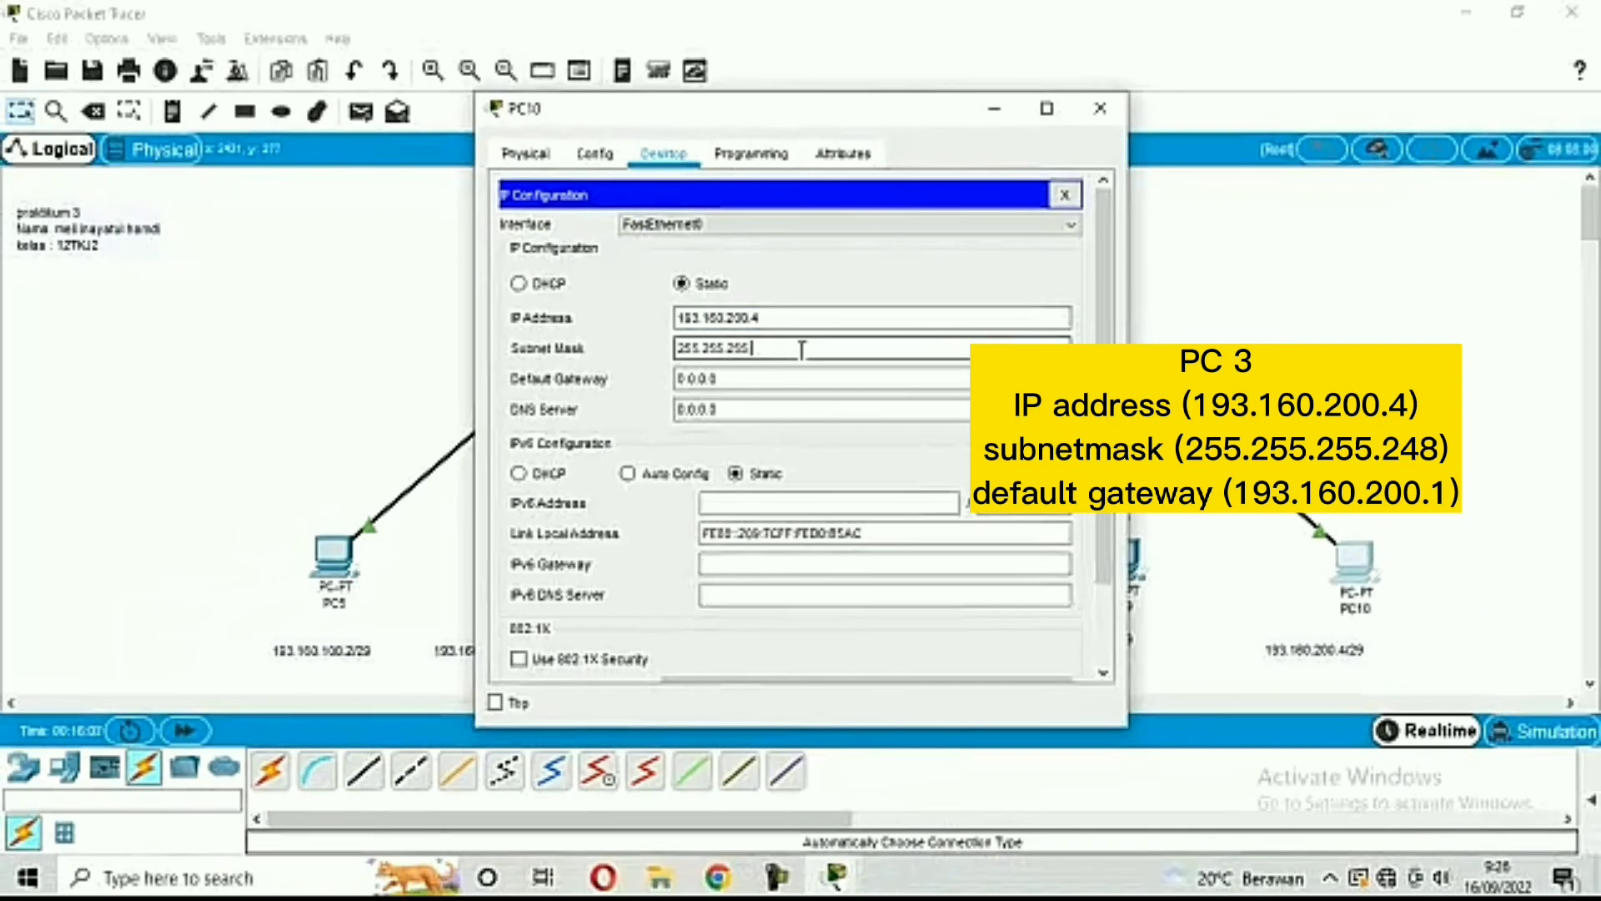
type("248")
Set PC10's default gateway to 193.160.200.1 and close its settings
left_click(774, 378)
left_click_drag(773, 378, 675, 378)
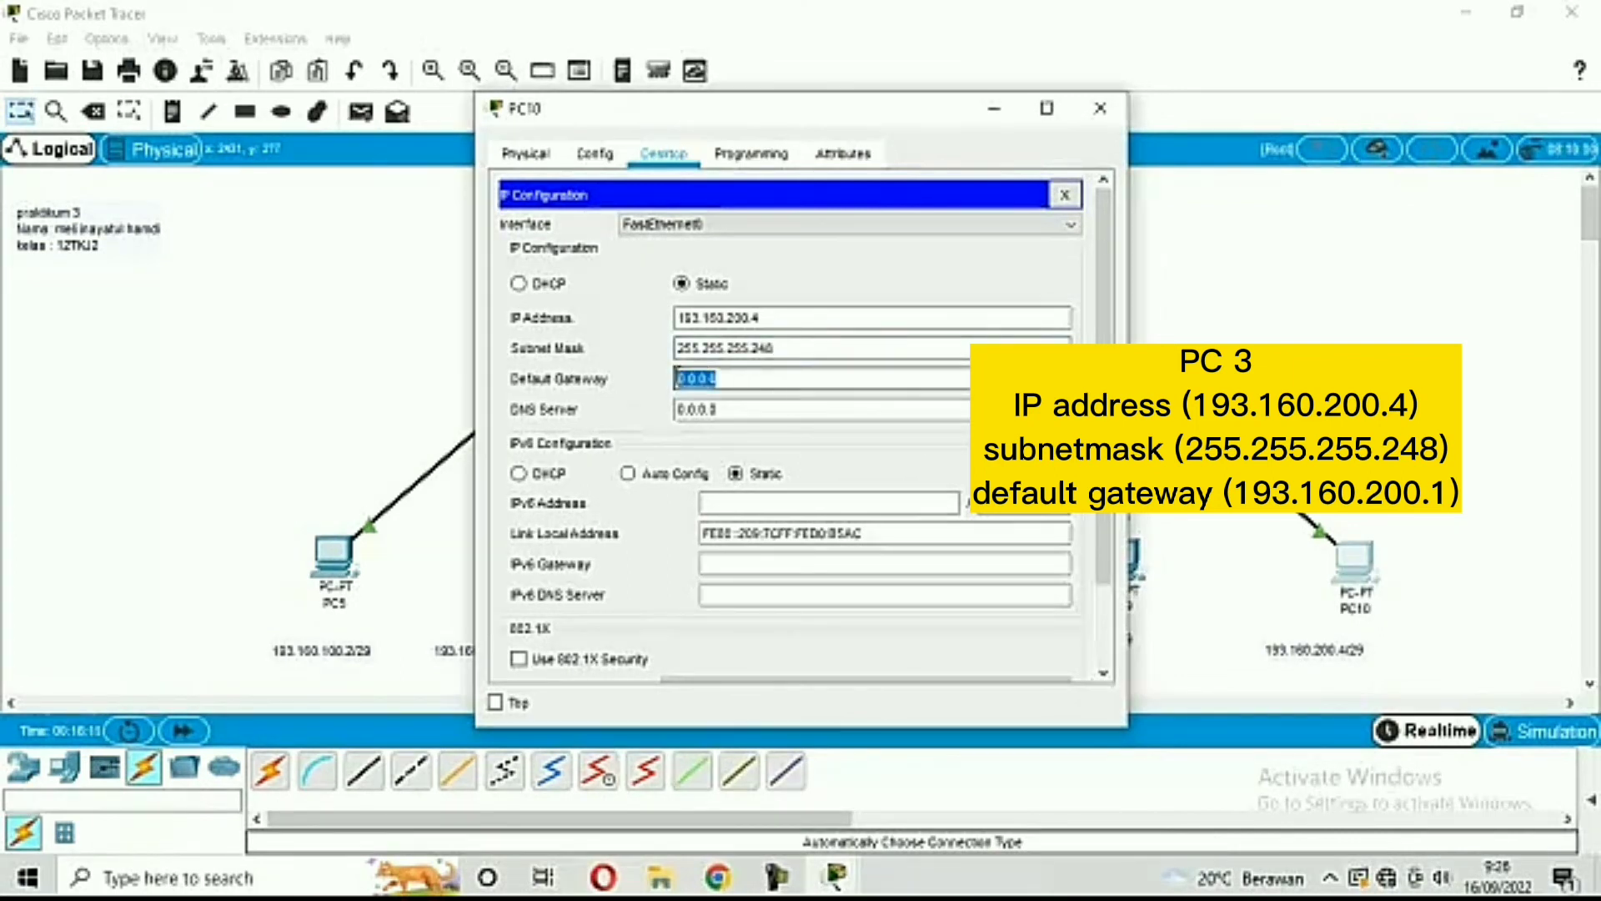
right_click(735, 390)
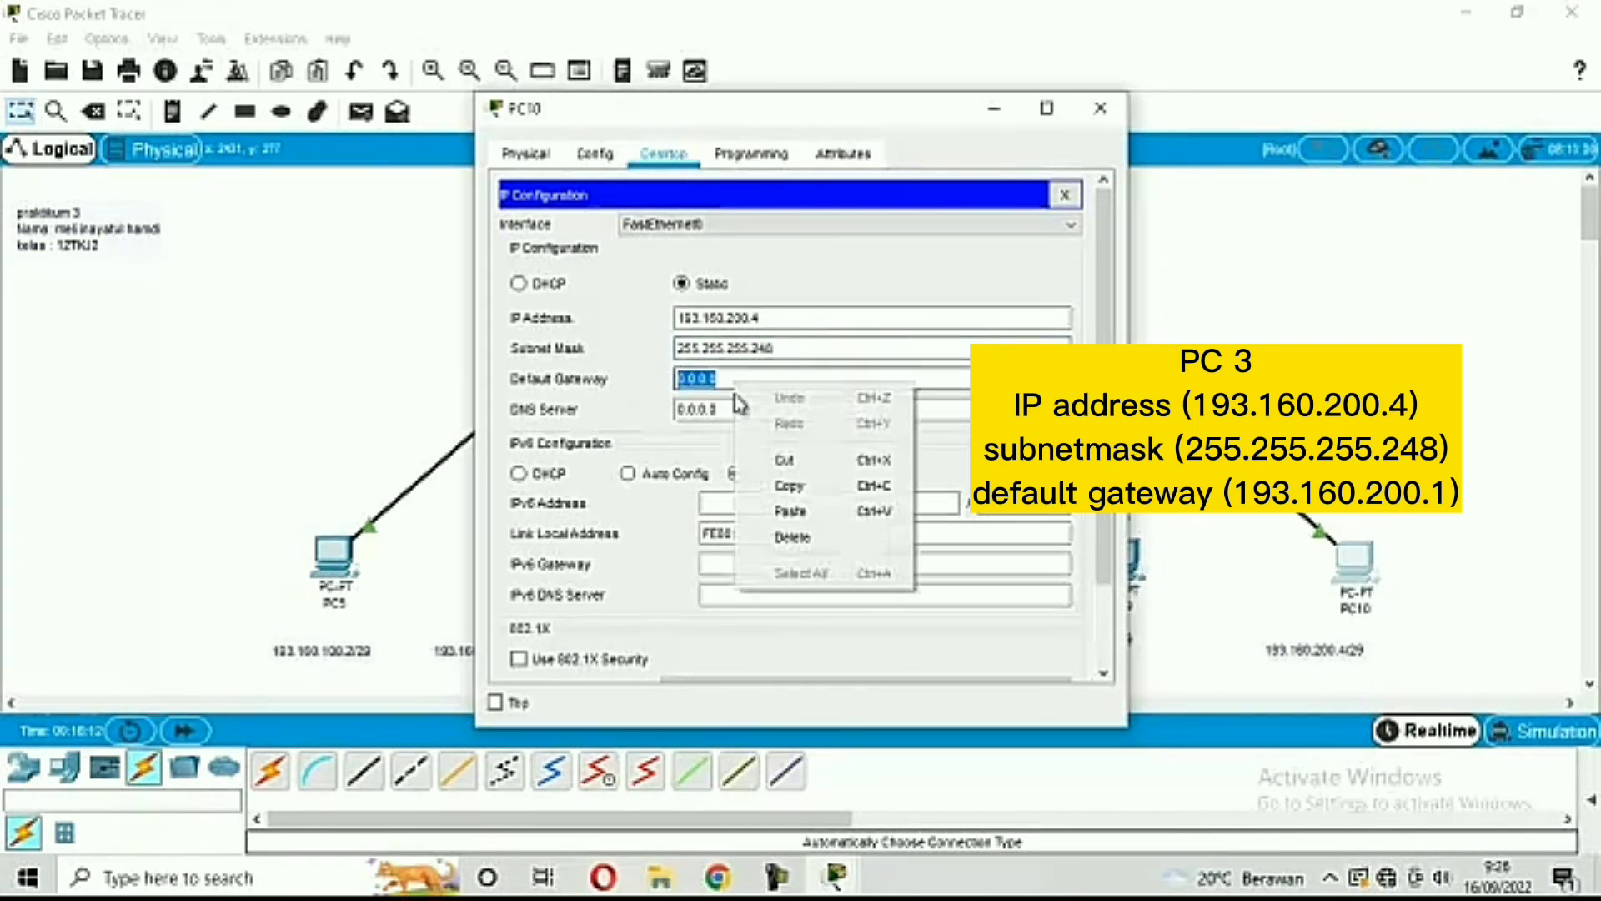
left_click(786, 510)
key("BackSpace")
key("BackSpace")
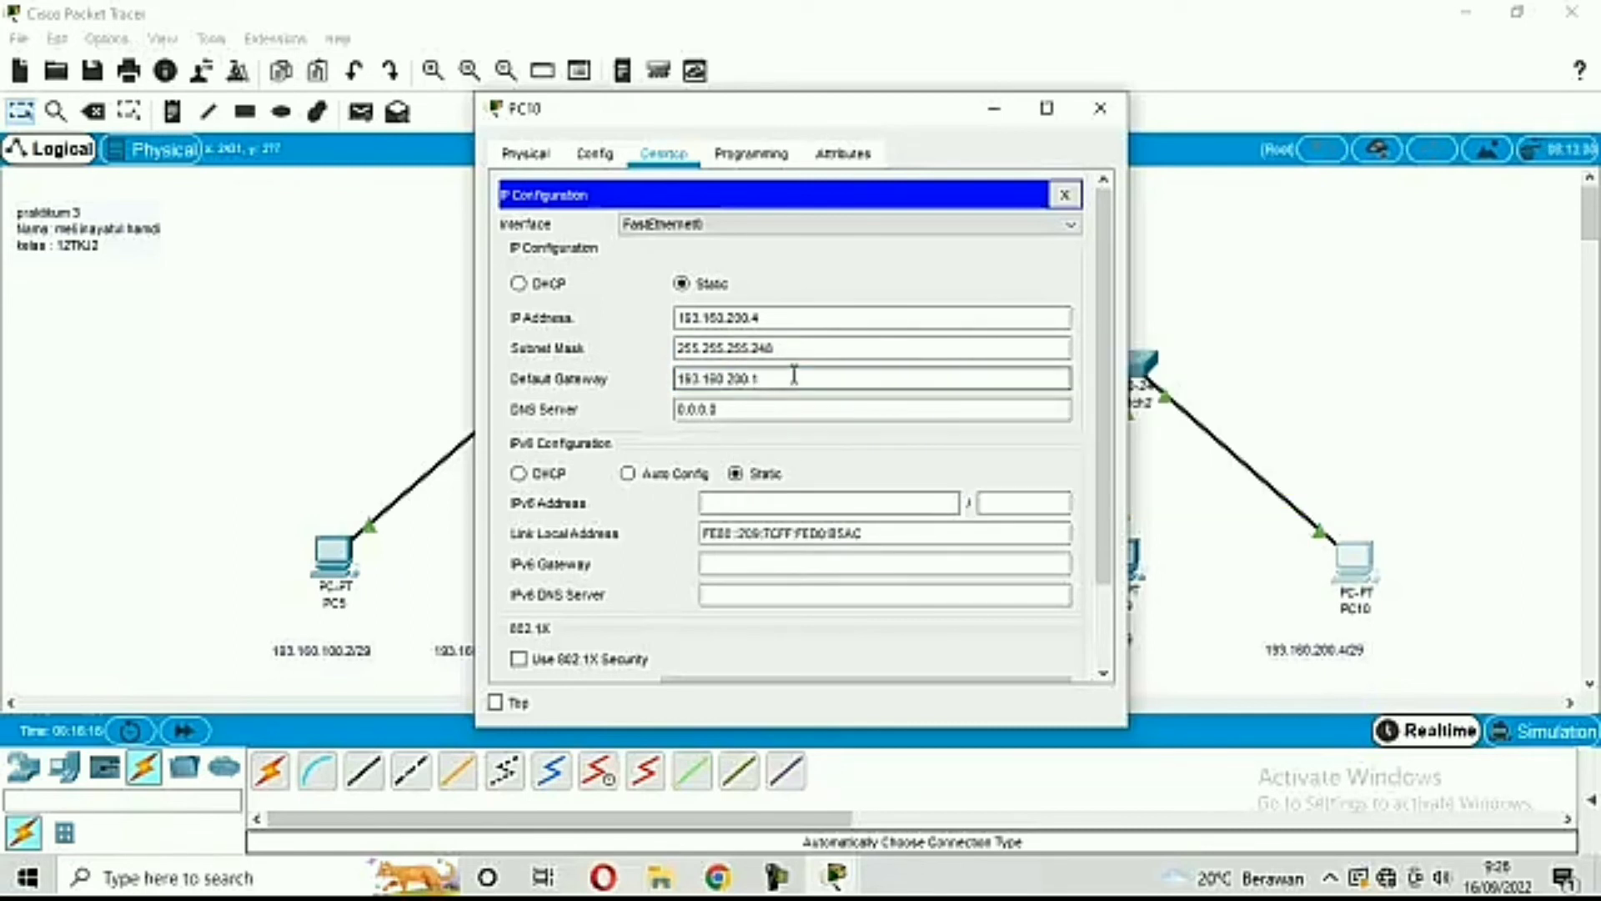
left_click(1103, 126)
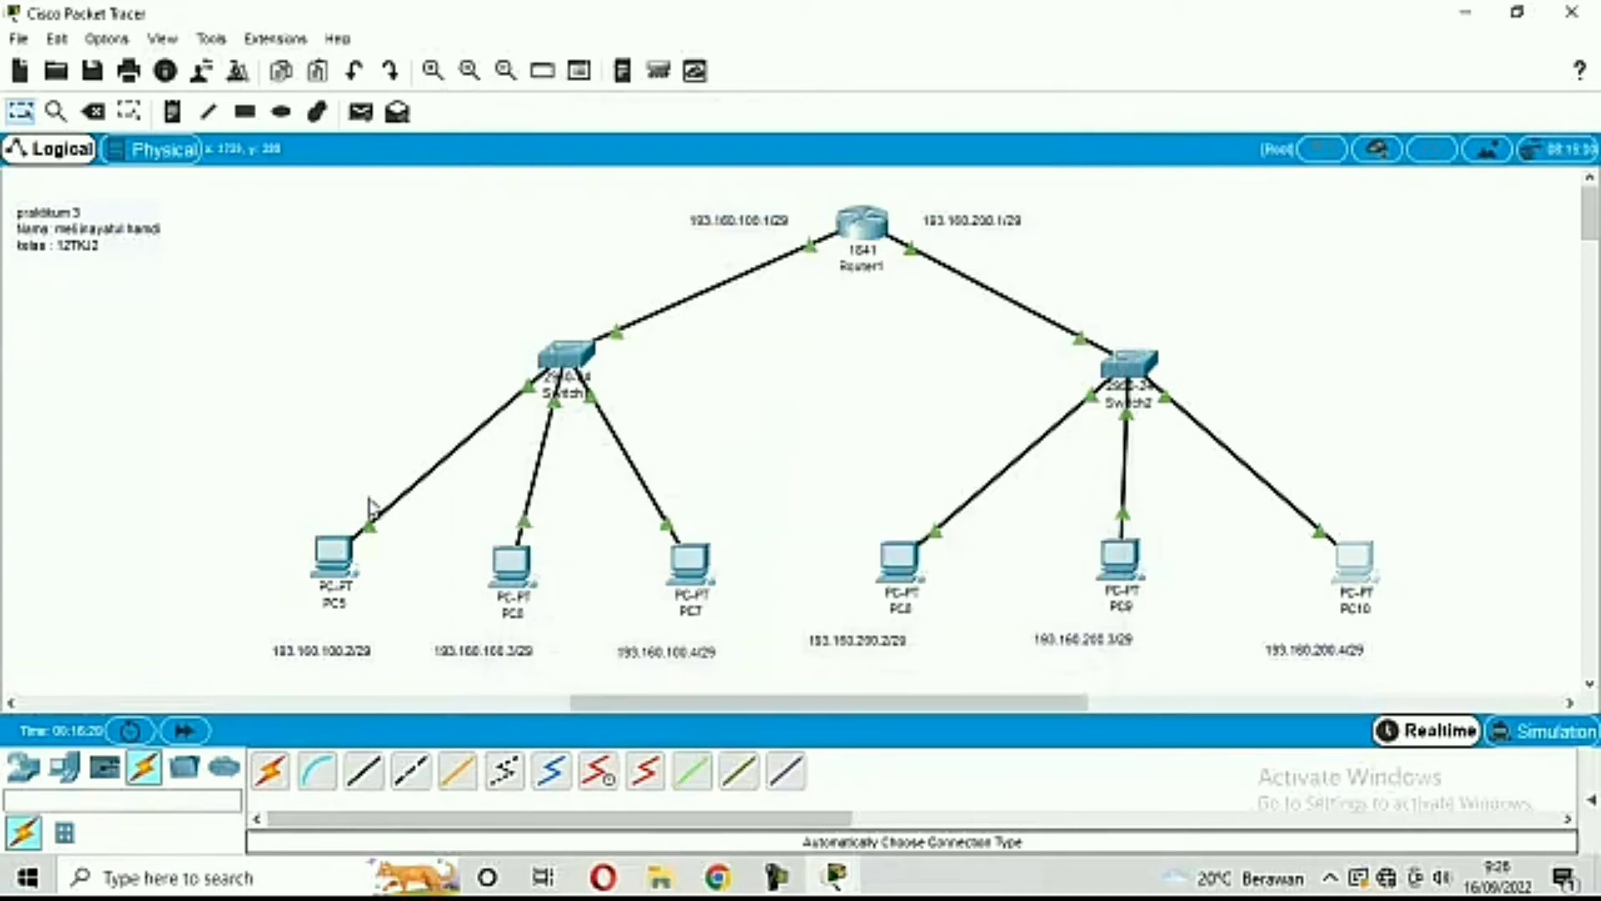
Ping the router address 193.160.100.1 from PC5's command prompt
left_click(331, 557)
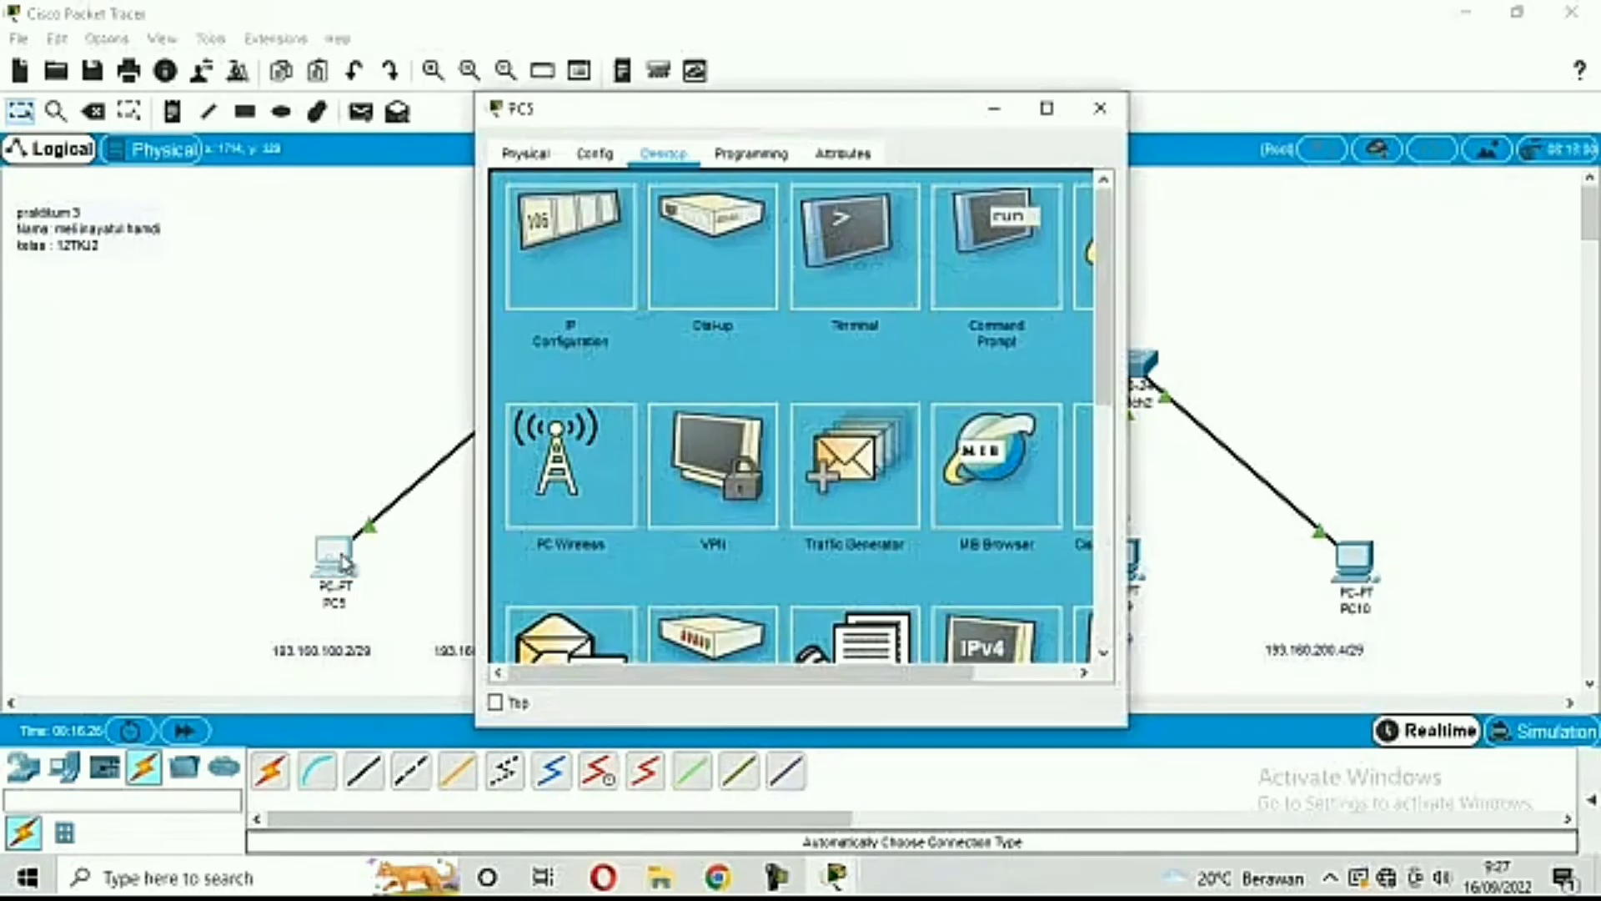
left_click(976, 275)
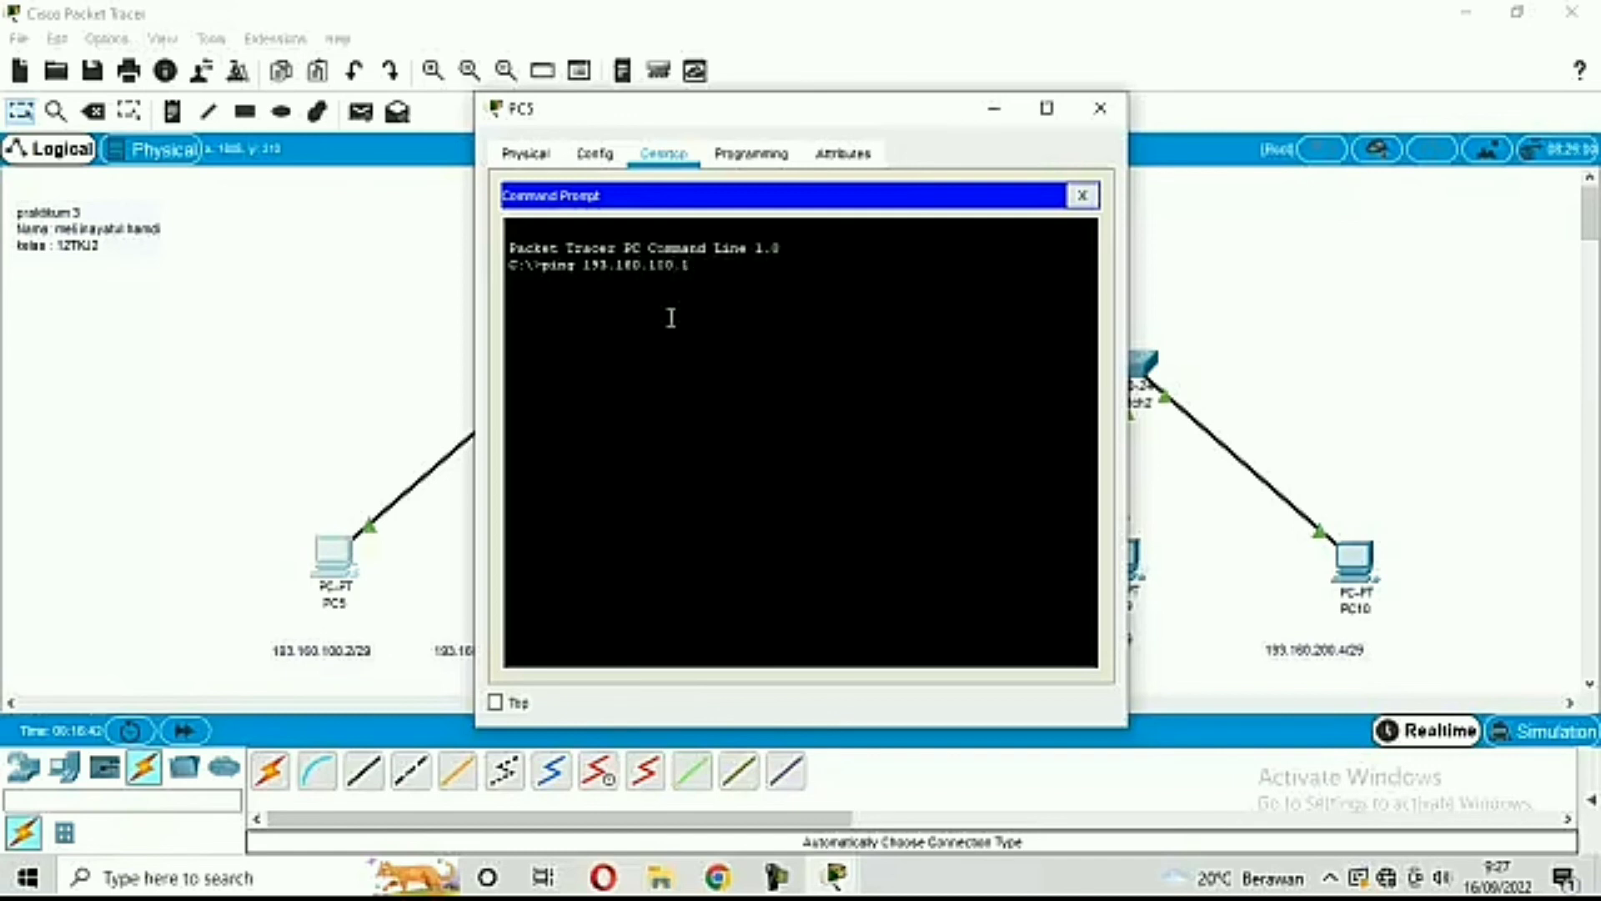
key("Return")
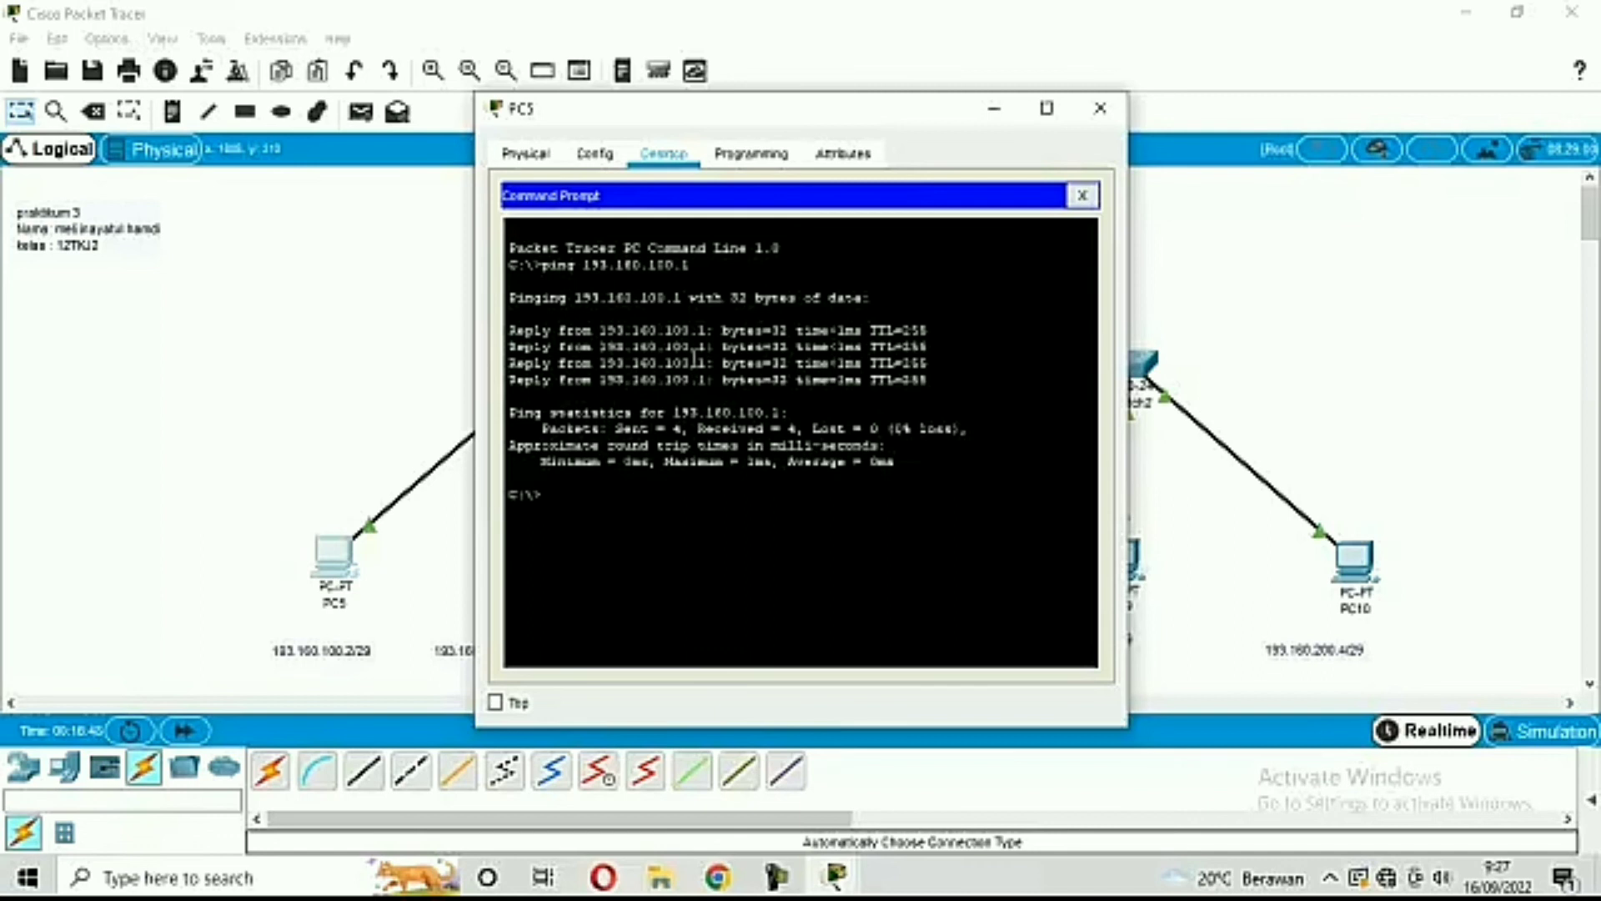
Copy the ping command in PC5's command prompt and reuse it to ping 193.160.100.2
left_click(688, 282)
left_click_drag(540, 273, 542, 265)
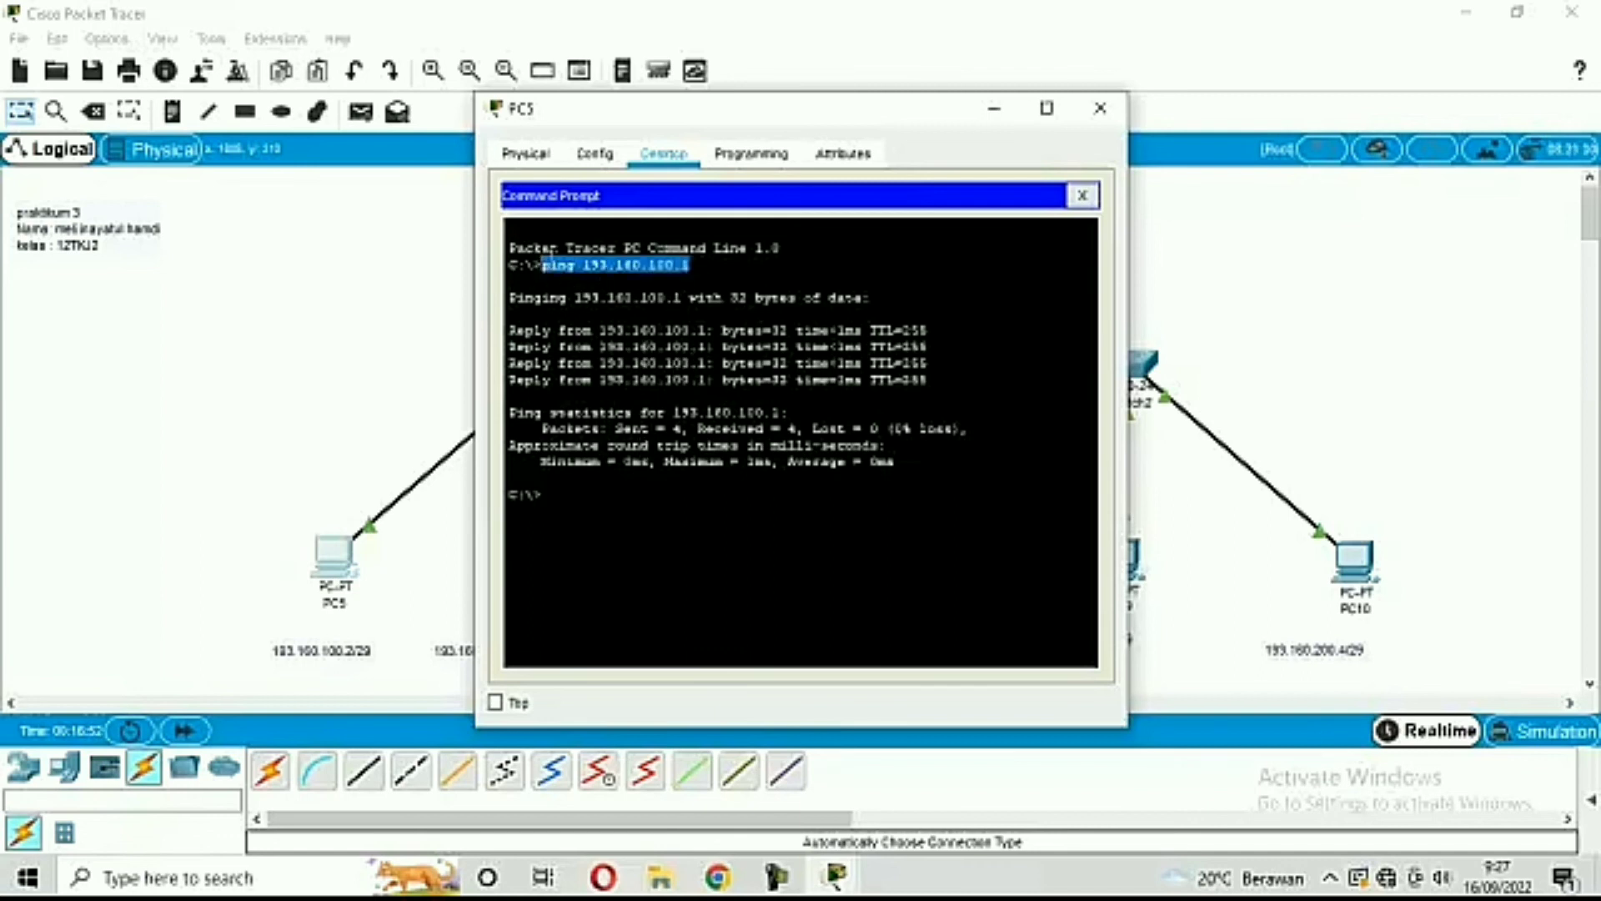
right_click(557, 267)
left_click(573, 277)
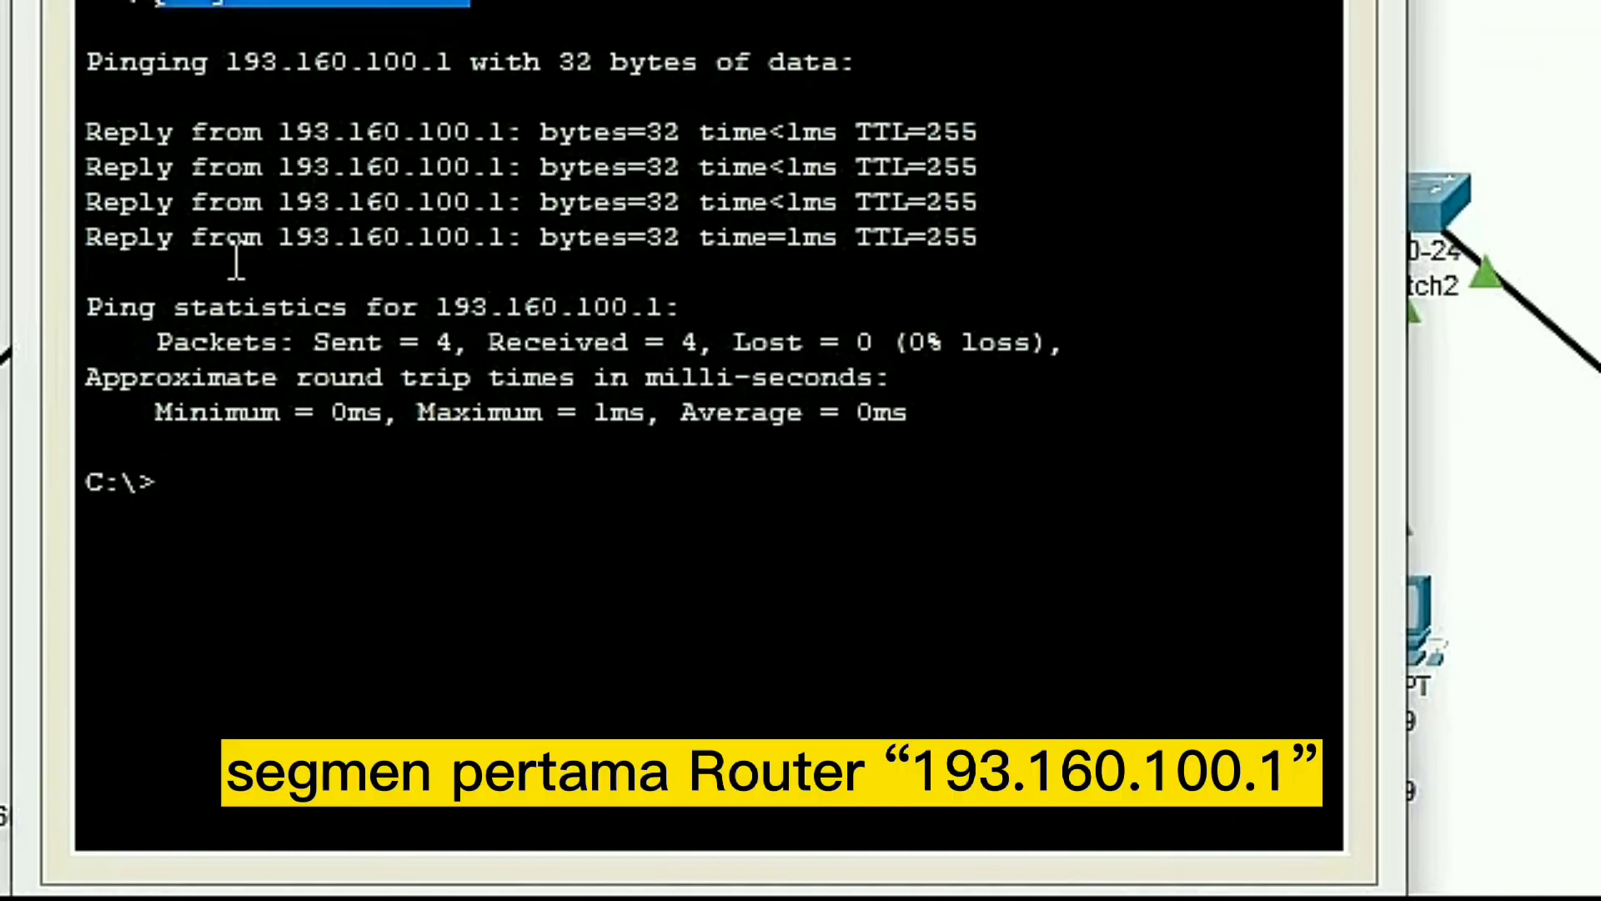
left_click(233, 474)
right_click(230, 483)
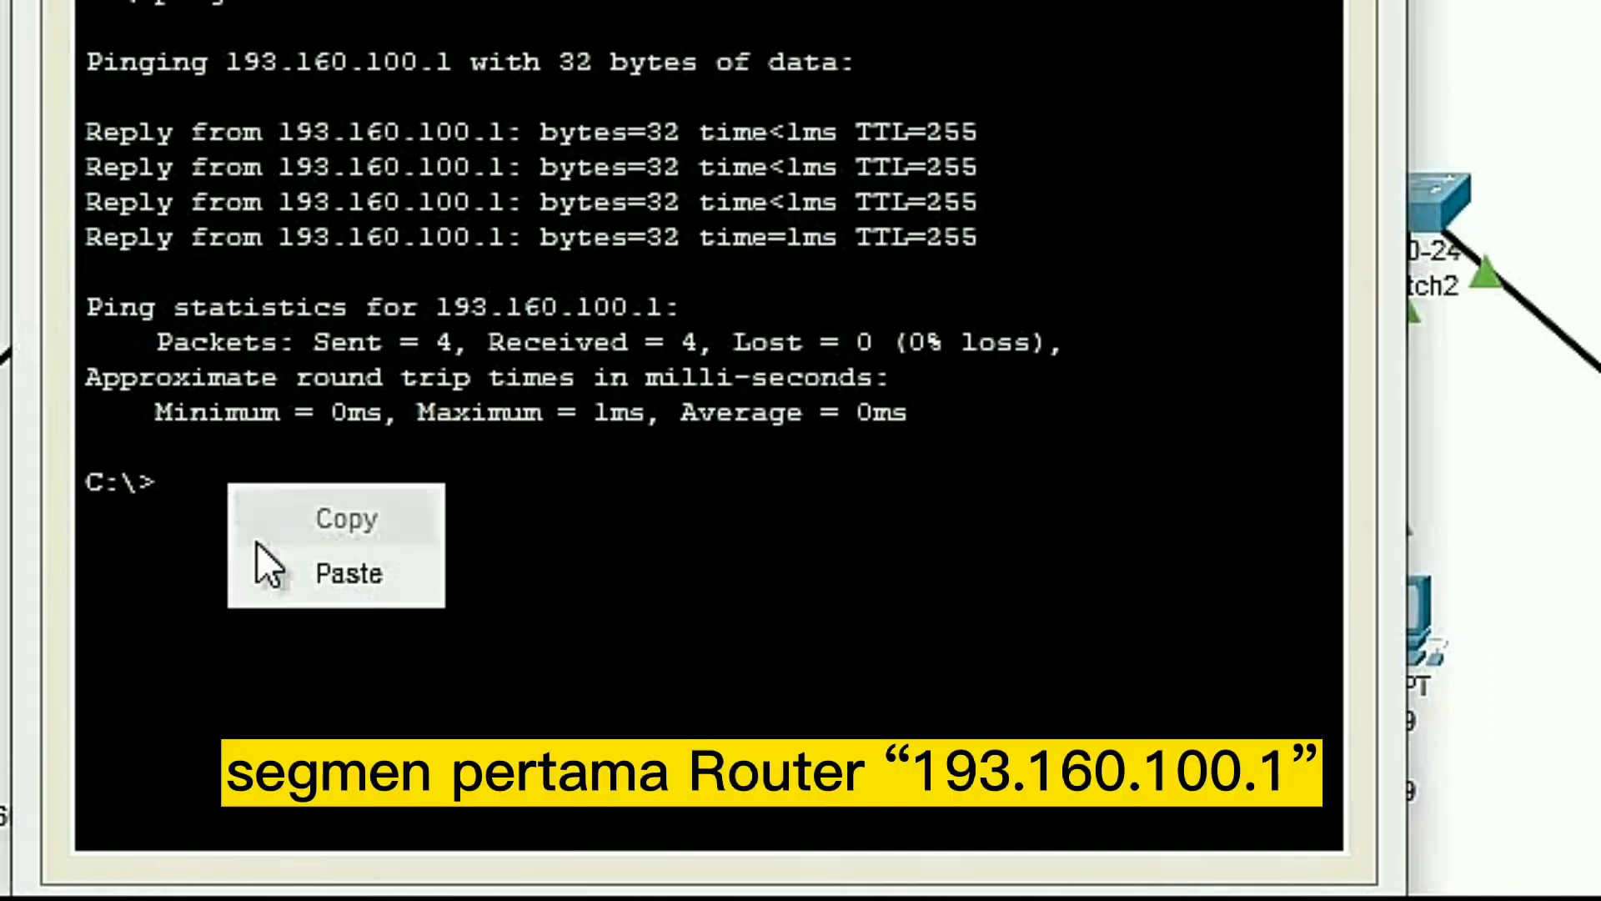
left_click(289, 576)
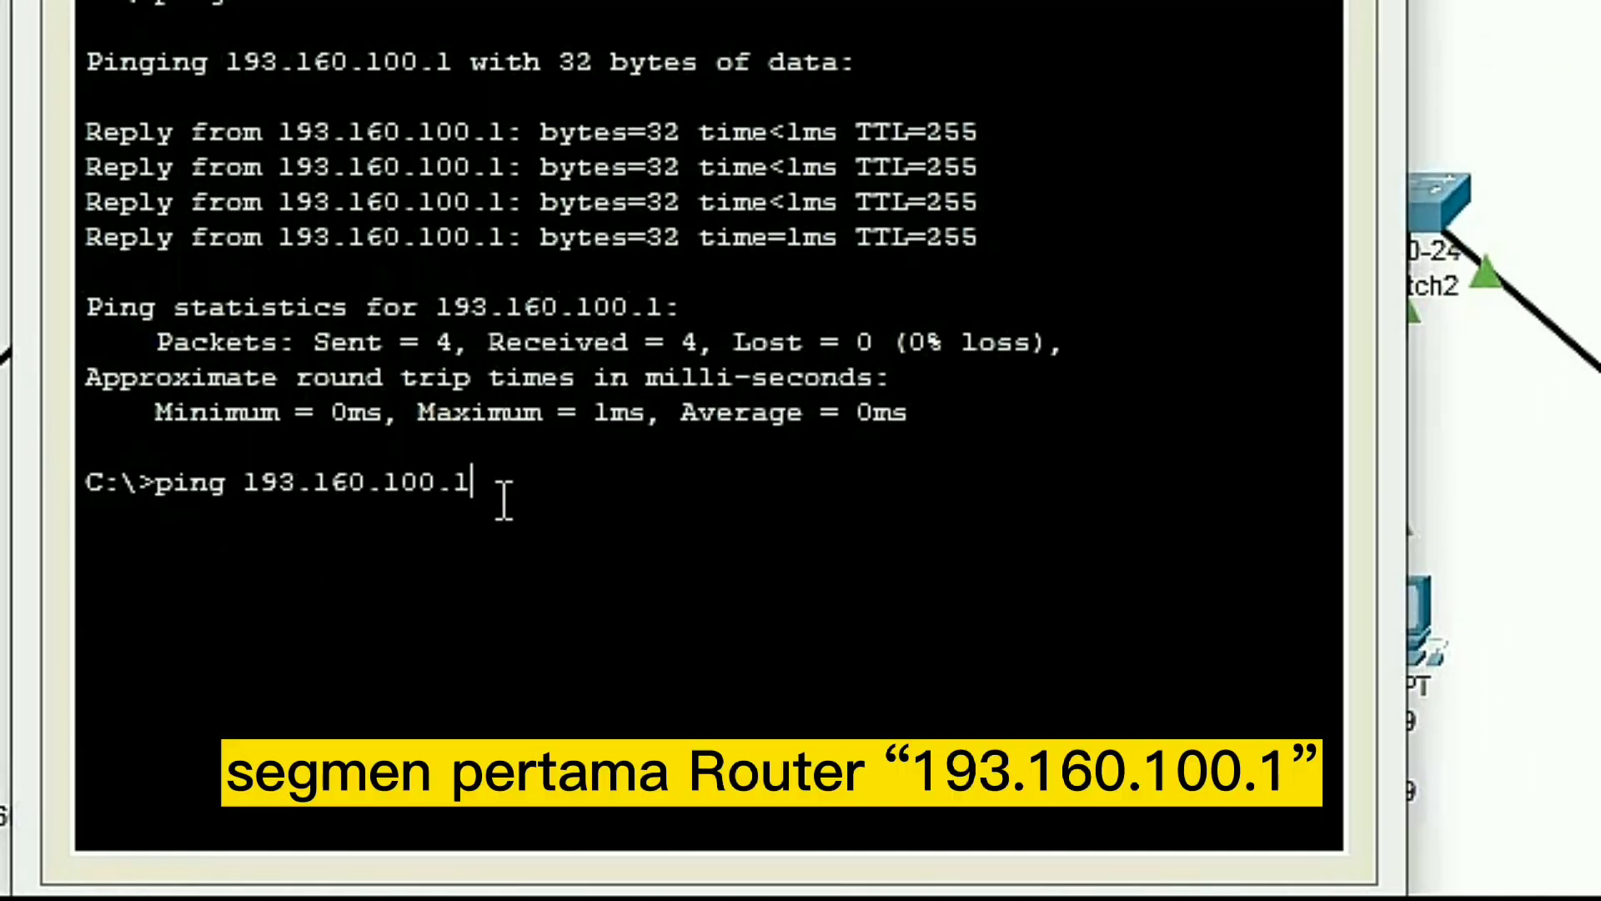
key("BackSpace")
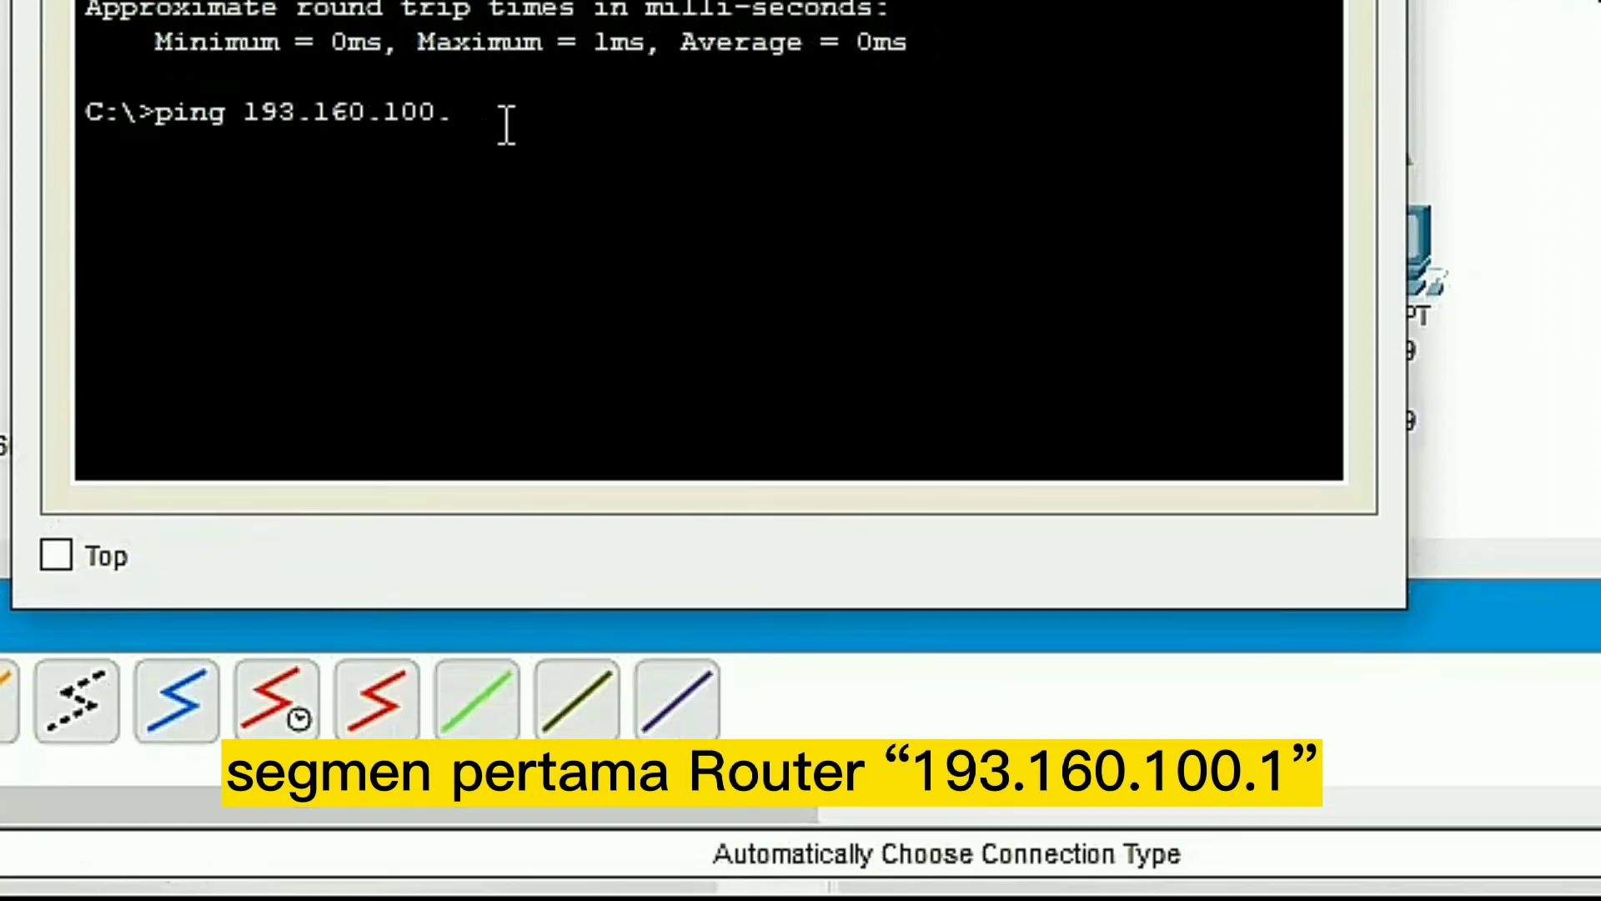
type("2")
key("Return")
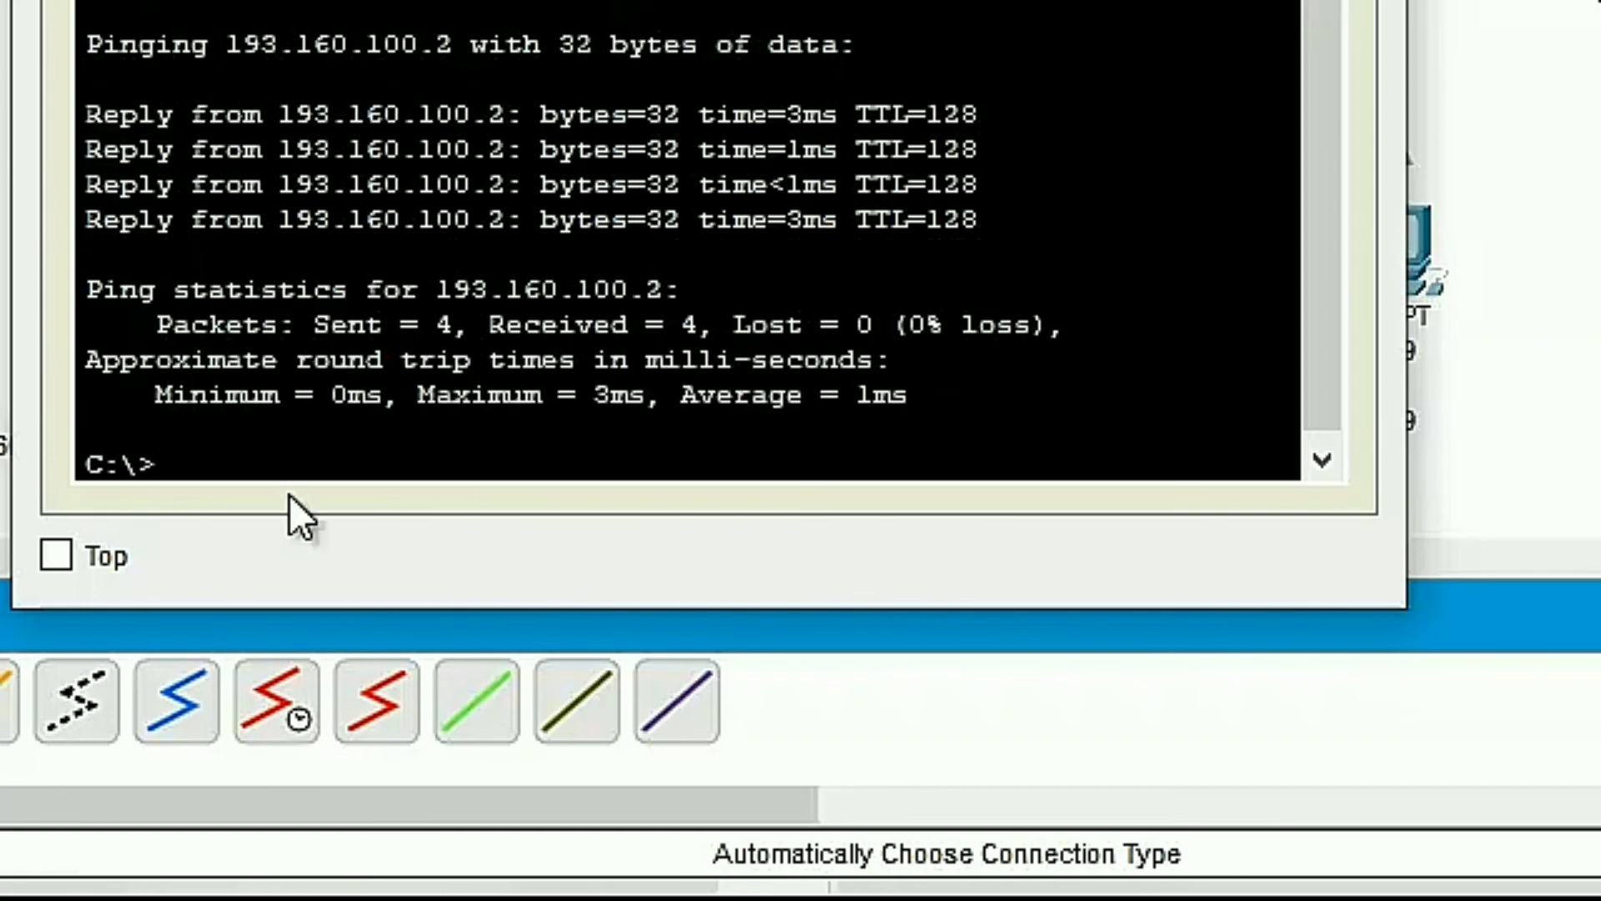
Ping 193.160.100.3 from PC5, reusing the copied ping command with a changed last digit
right_click(273, 460)
left_click(402, 544)
key("BackSpace")
type("3.160.100.3")
key("Return")
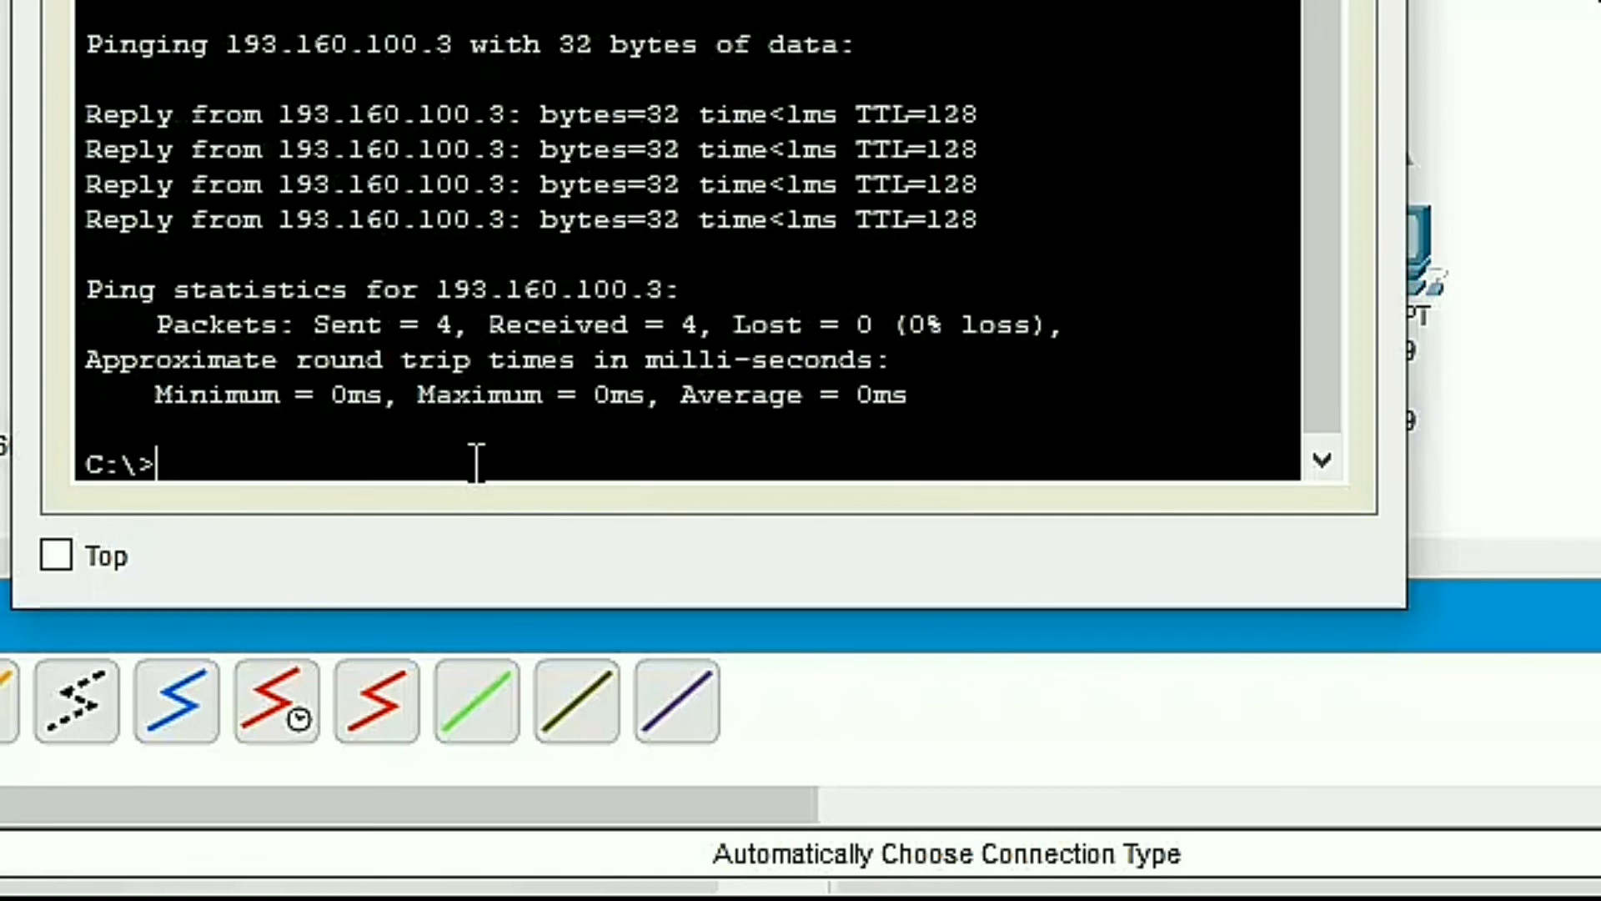
Ping 193.160.100.4 from PC5, reusing the copied ping command with a changed last digit
right_click(437, 435)
left_click(504, 514)
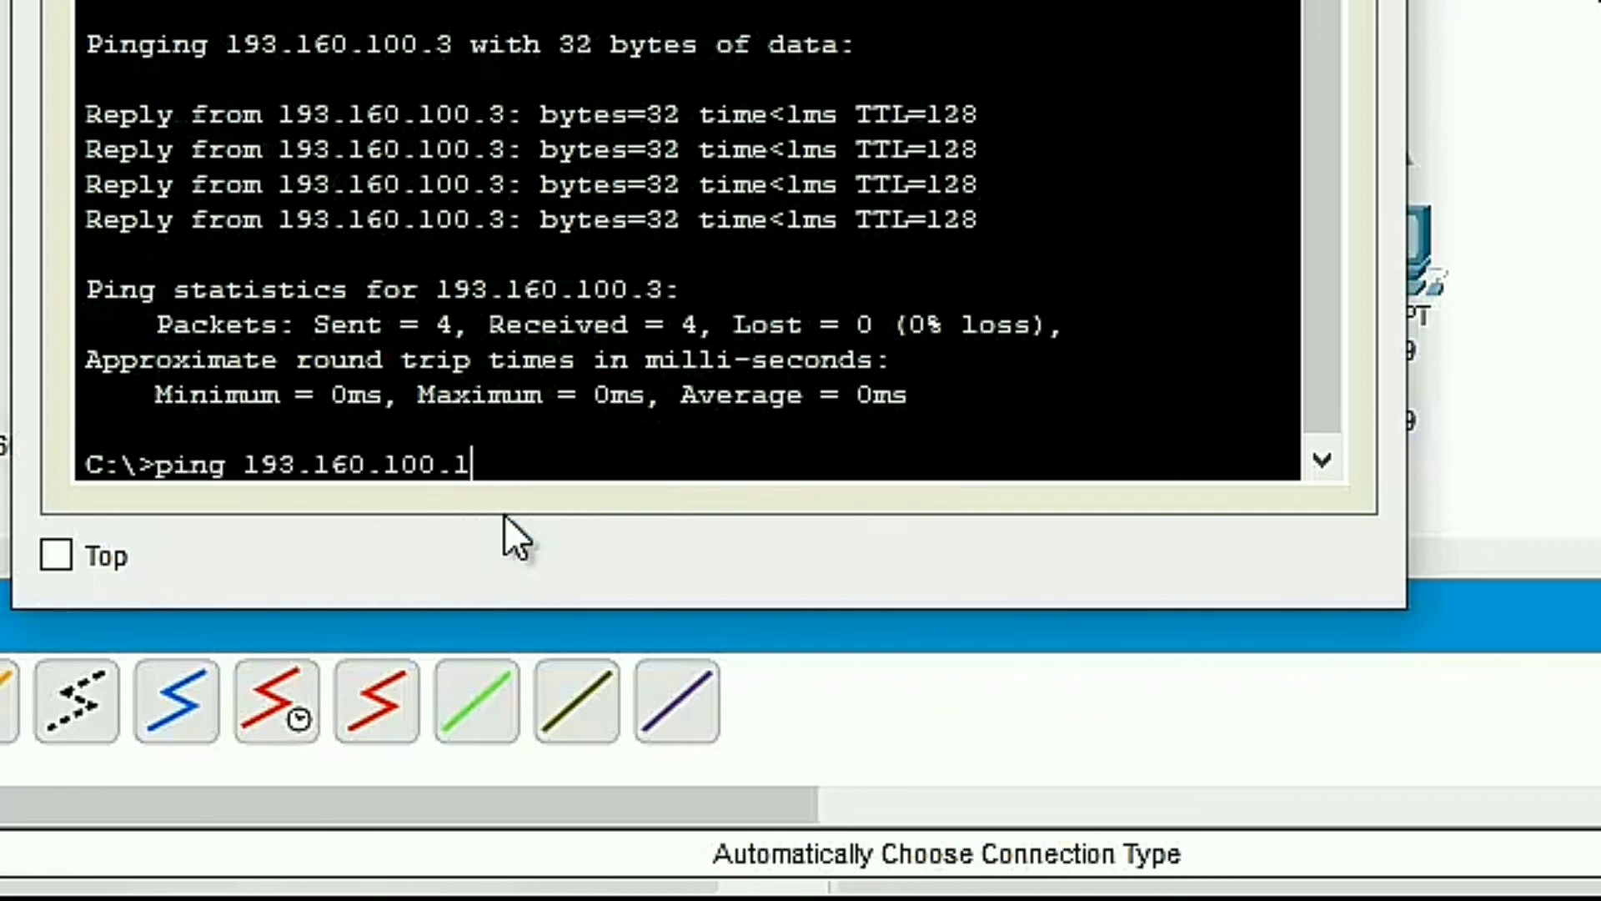
key("BackSpace")
type("4")
key("Return")
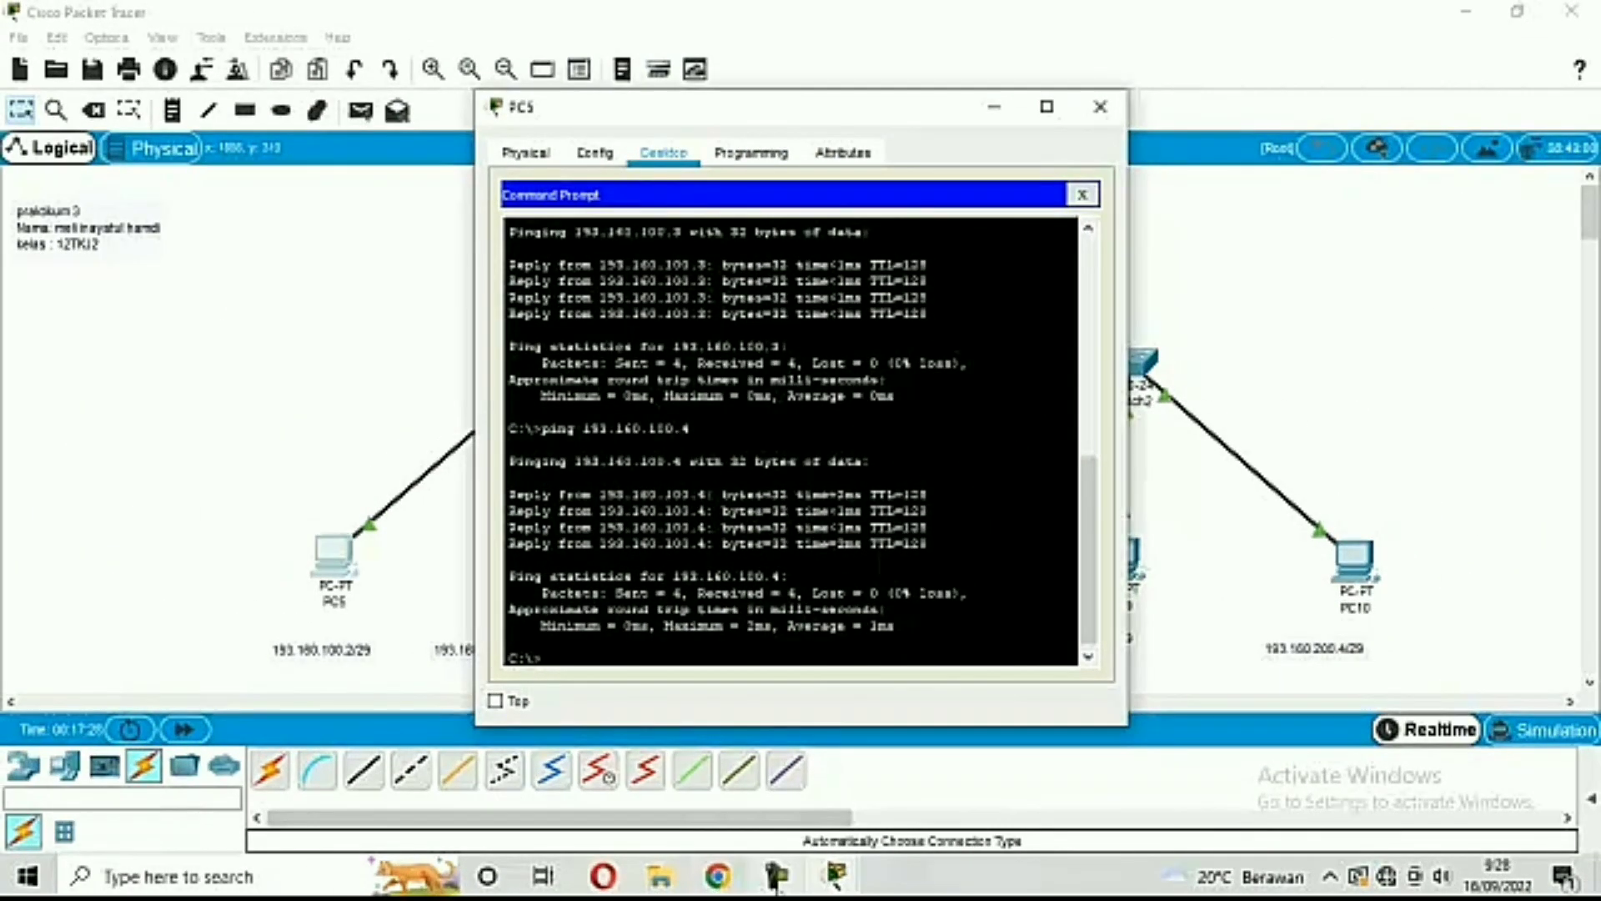
left_click(777, 876)
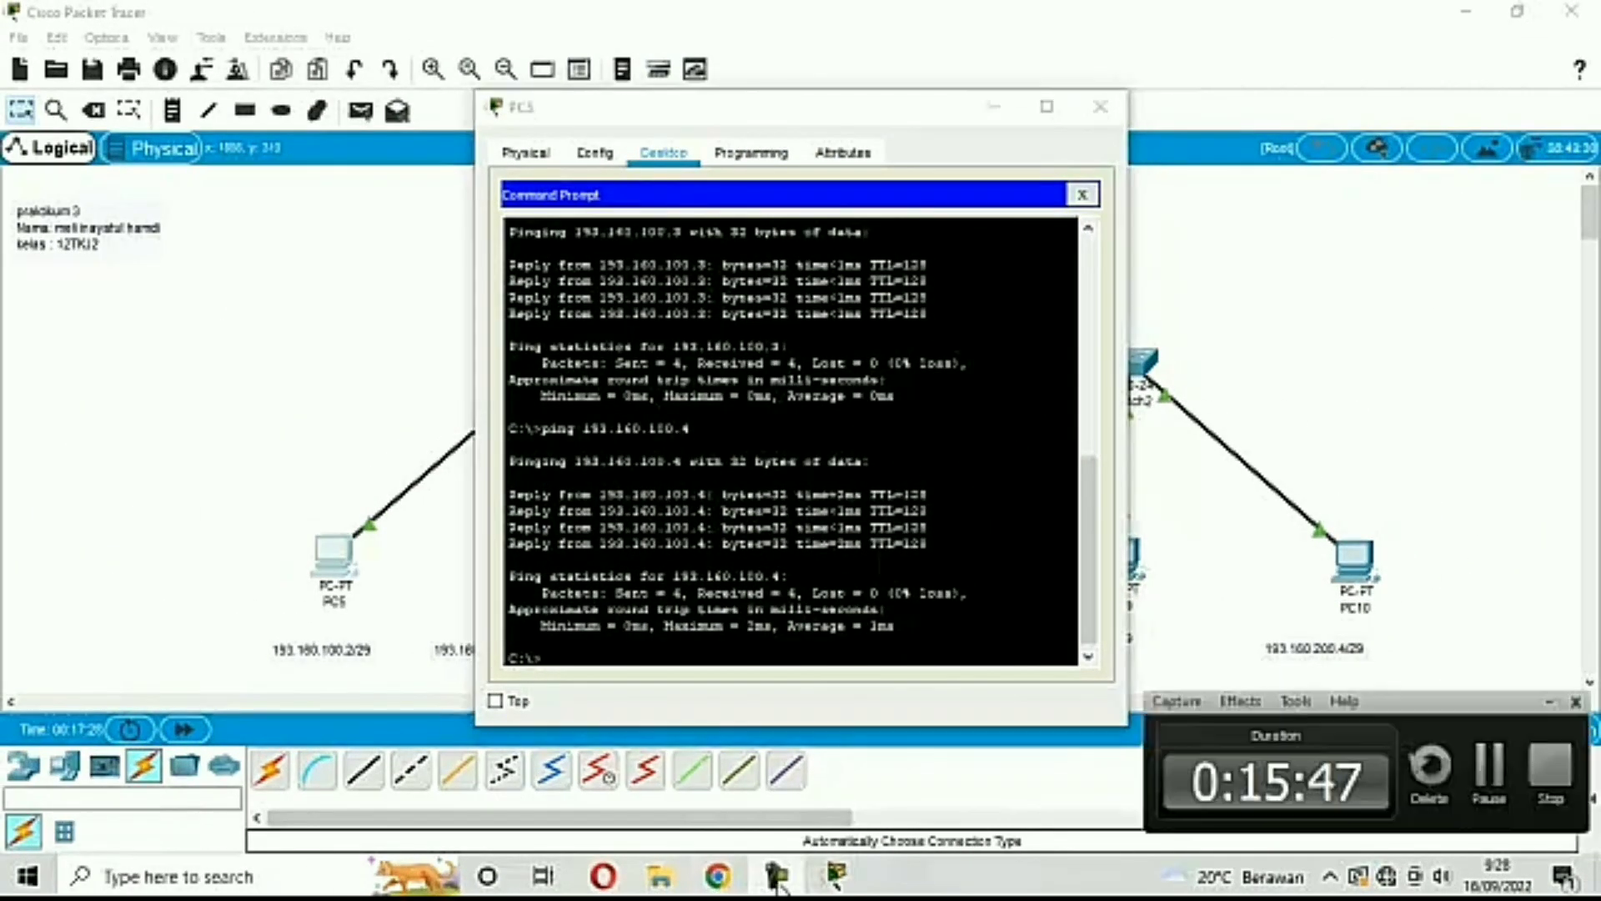
left_click(1490, 765)
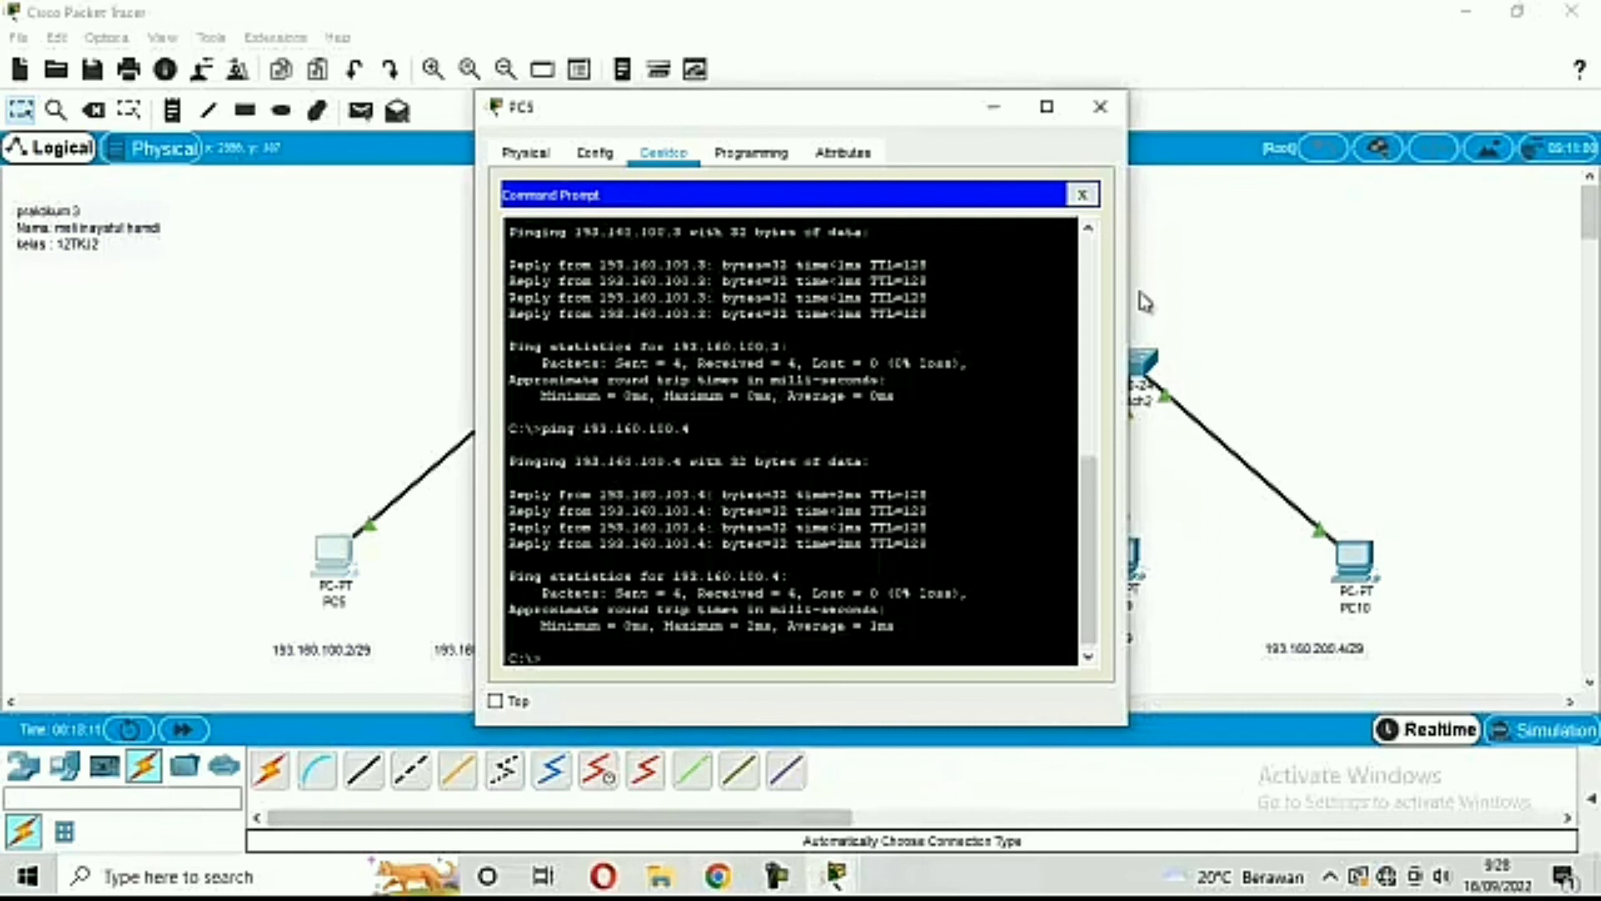
Close PC5's settings and ping the router address 193.160.200.1 from PC8's command prompt
left_click(1101, 107)
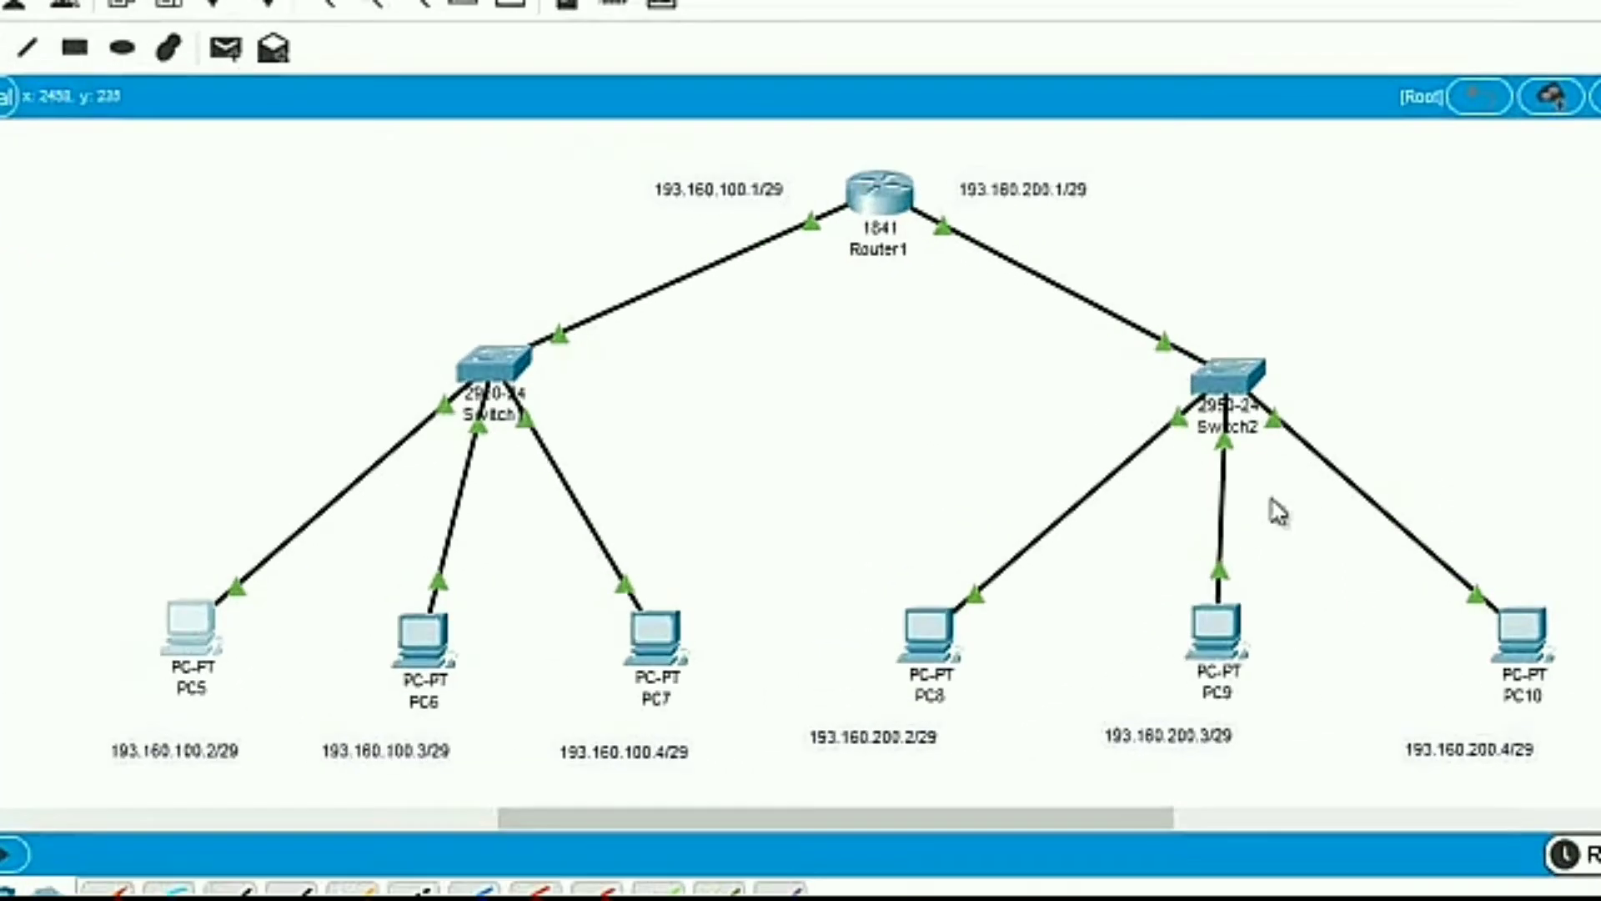
left_click(922, 634)
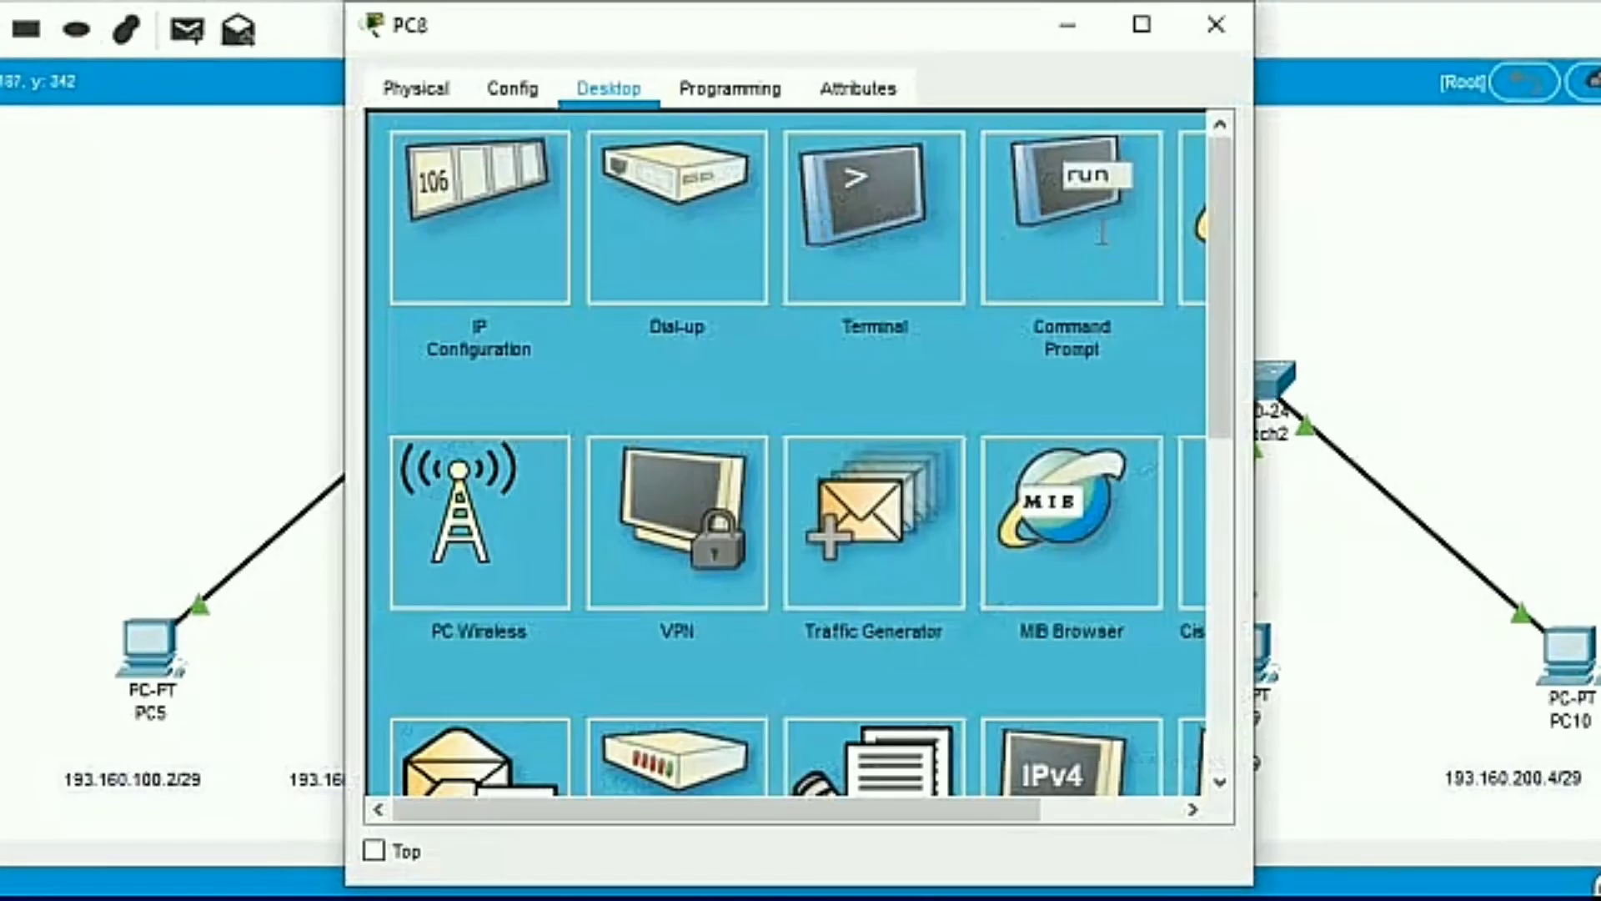
left_click(1101, 232)
type("ping 193.160.200.")
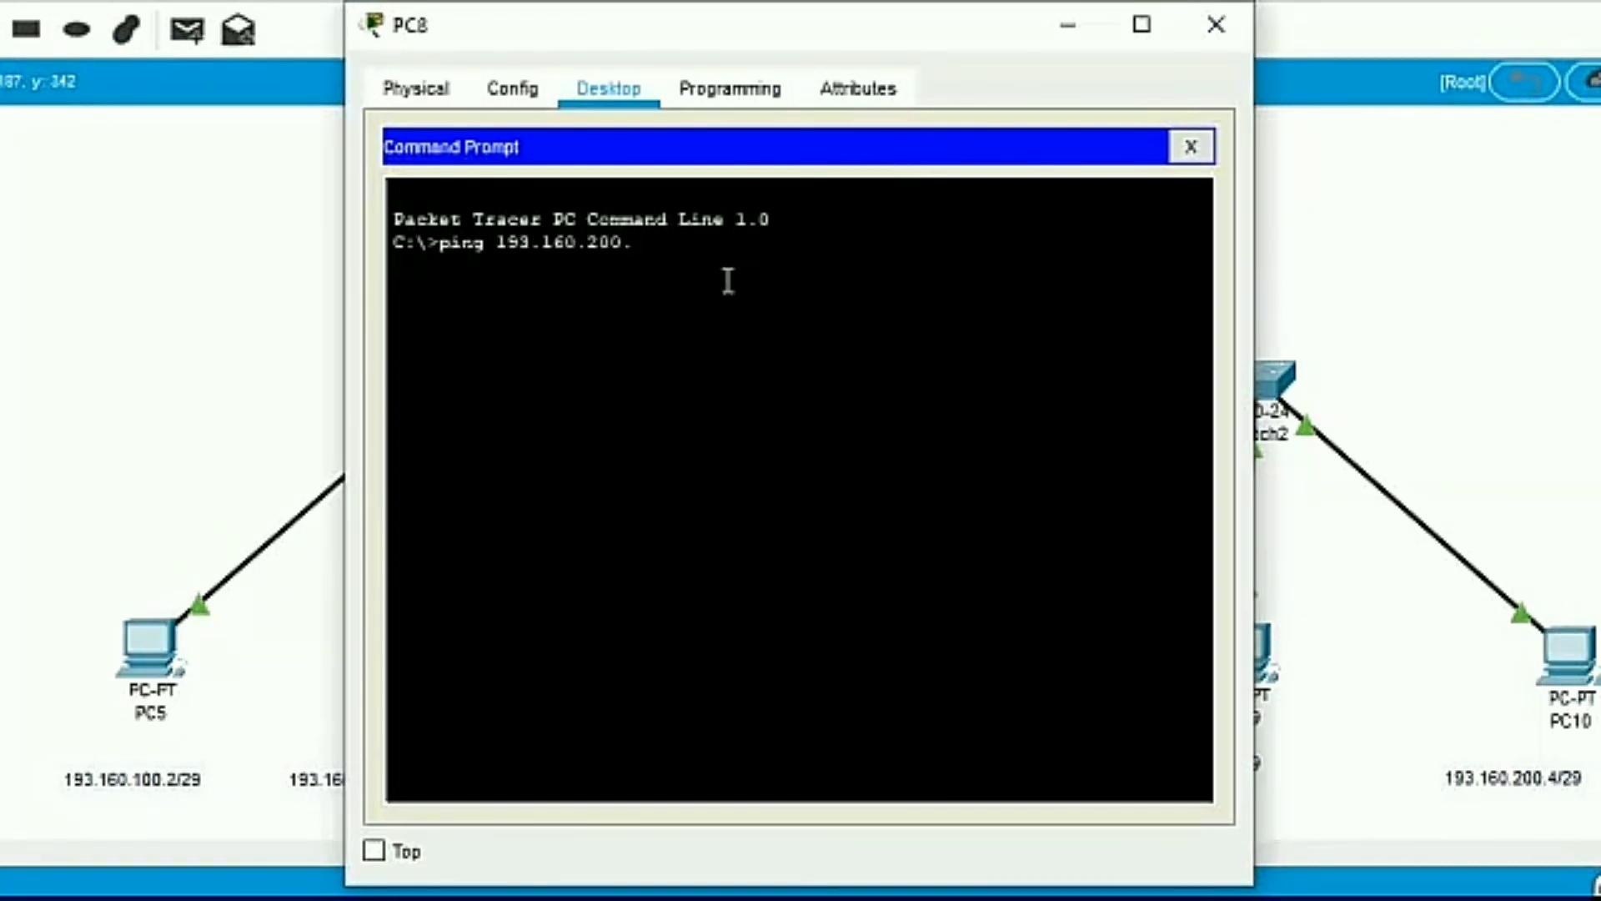
type("1")
key("Return")
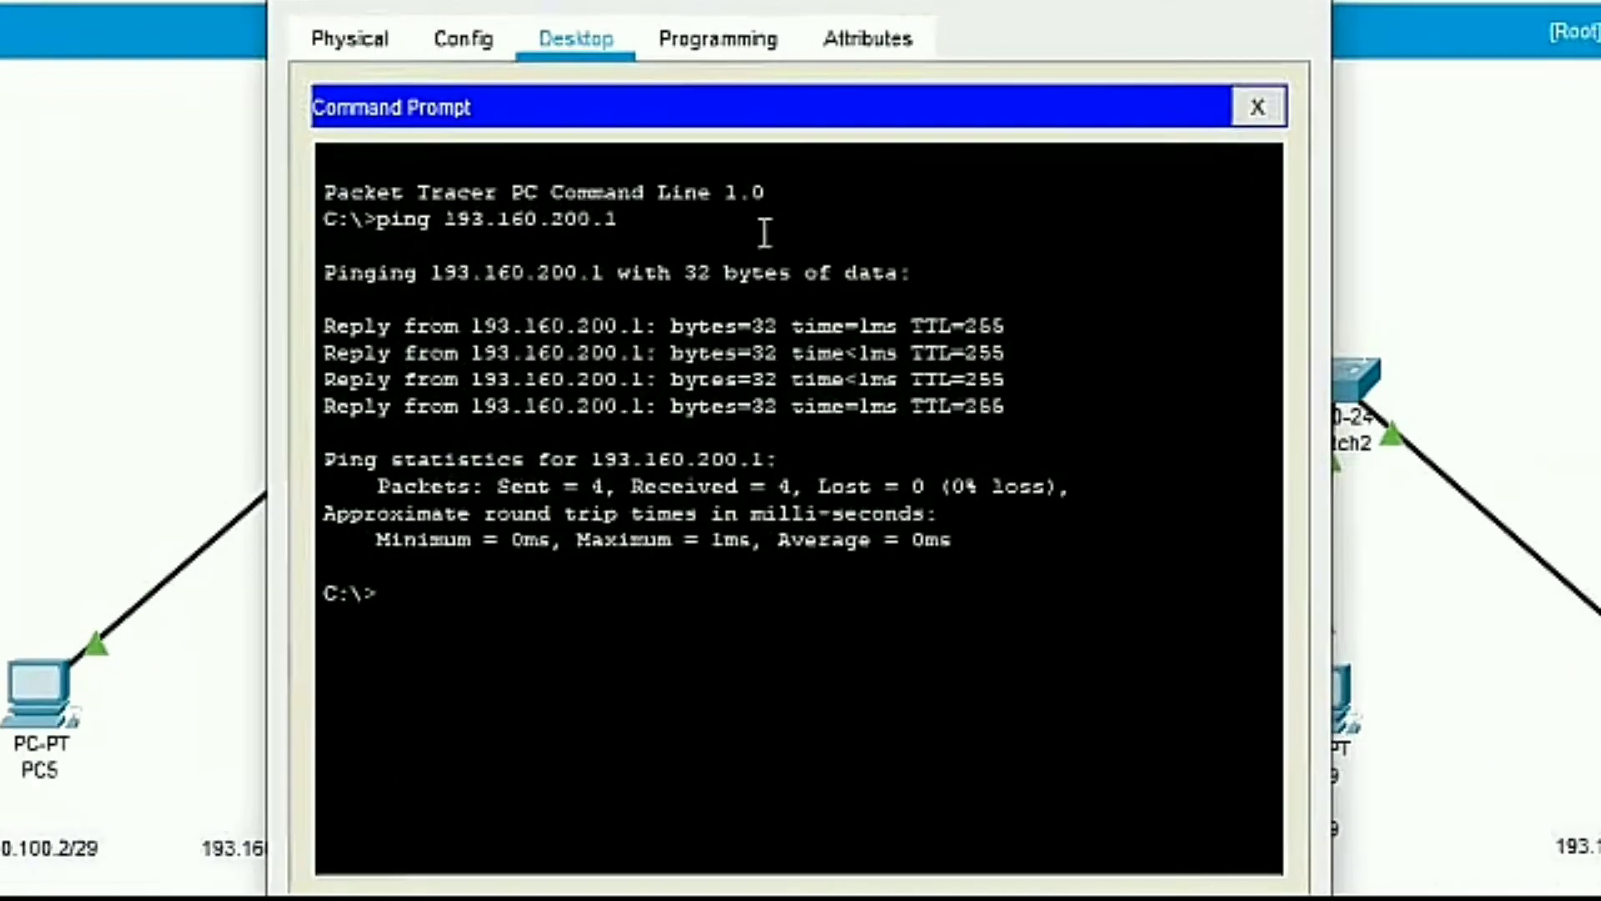
Copy the ping command in PC8's command prompt and reuse it to ping 193.160.200.2
left_click_drag(643, 243, 442, 243)
right_click(250, 172)
left_click(364, 204)
left_click(297, 654)
right_click(299, 654)
left_click(375, 743)
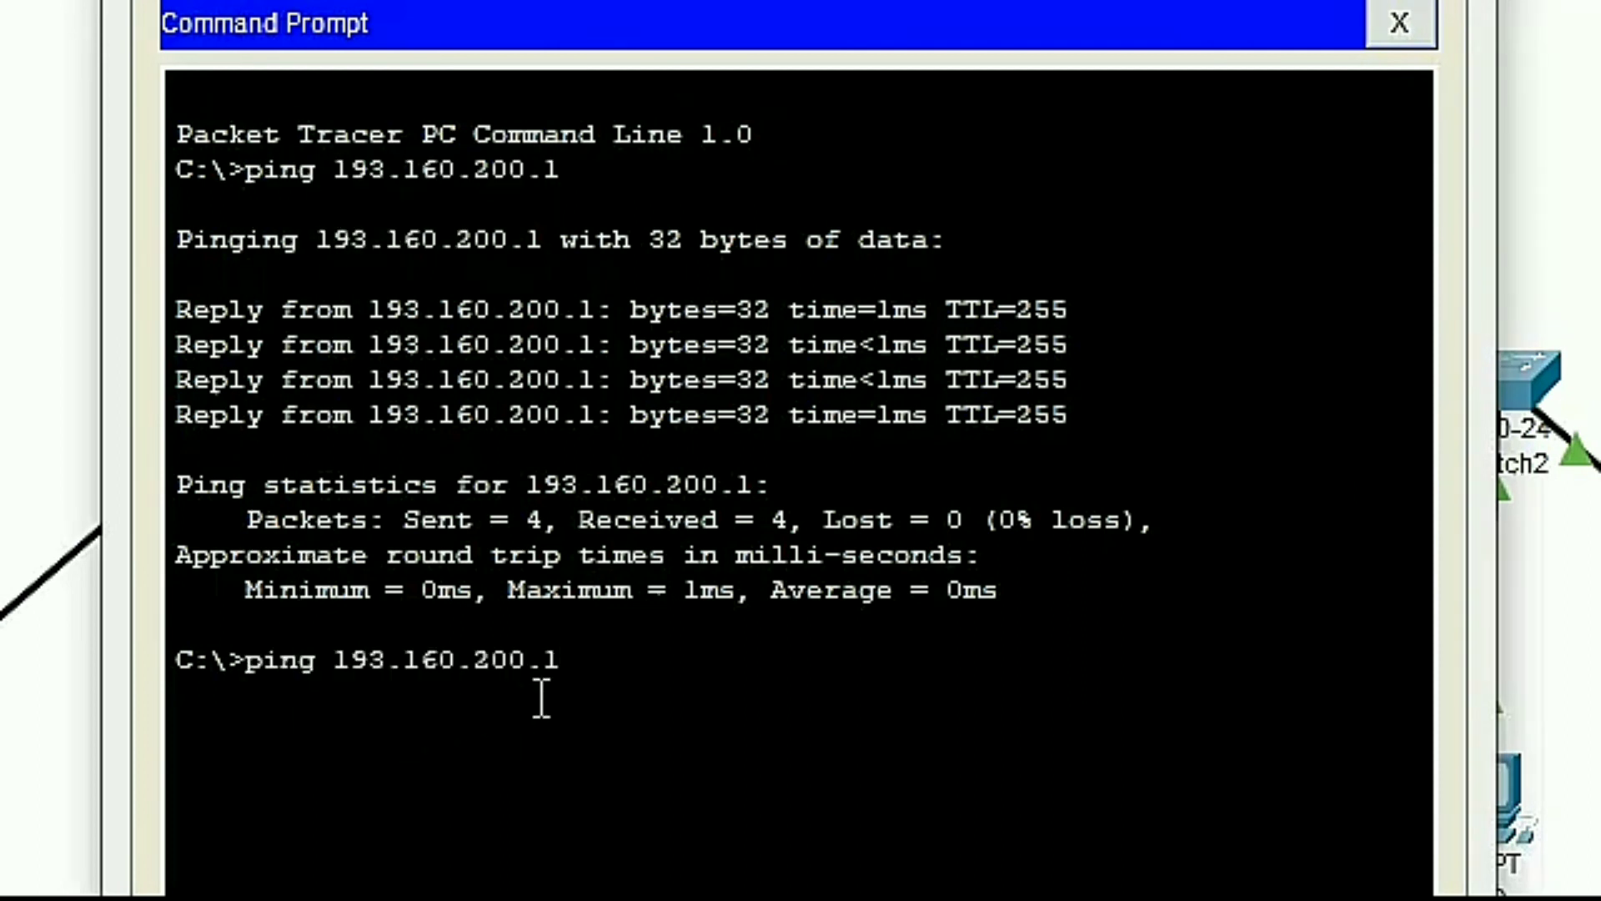
key("Return")
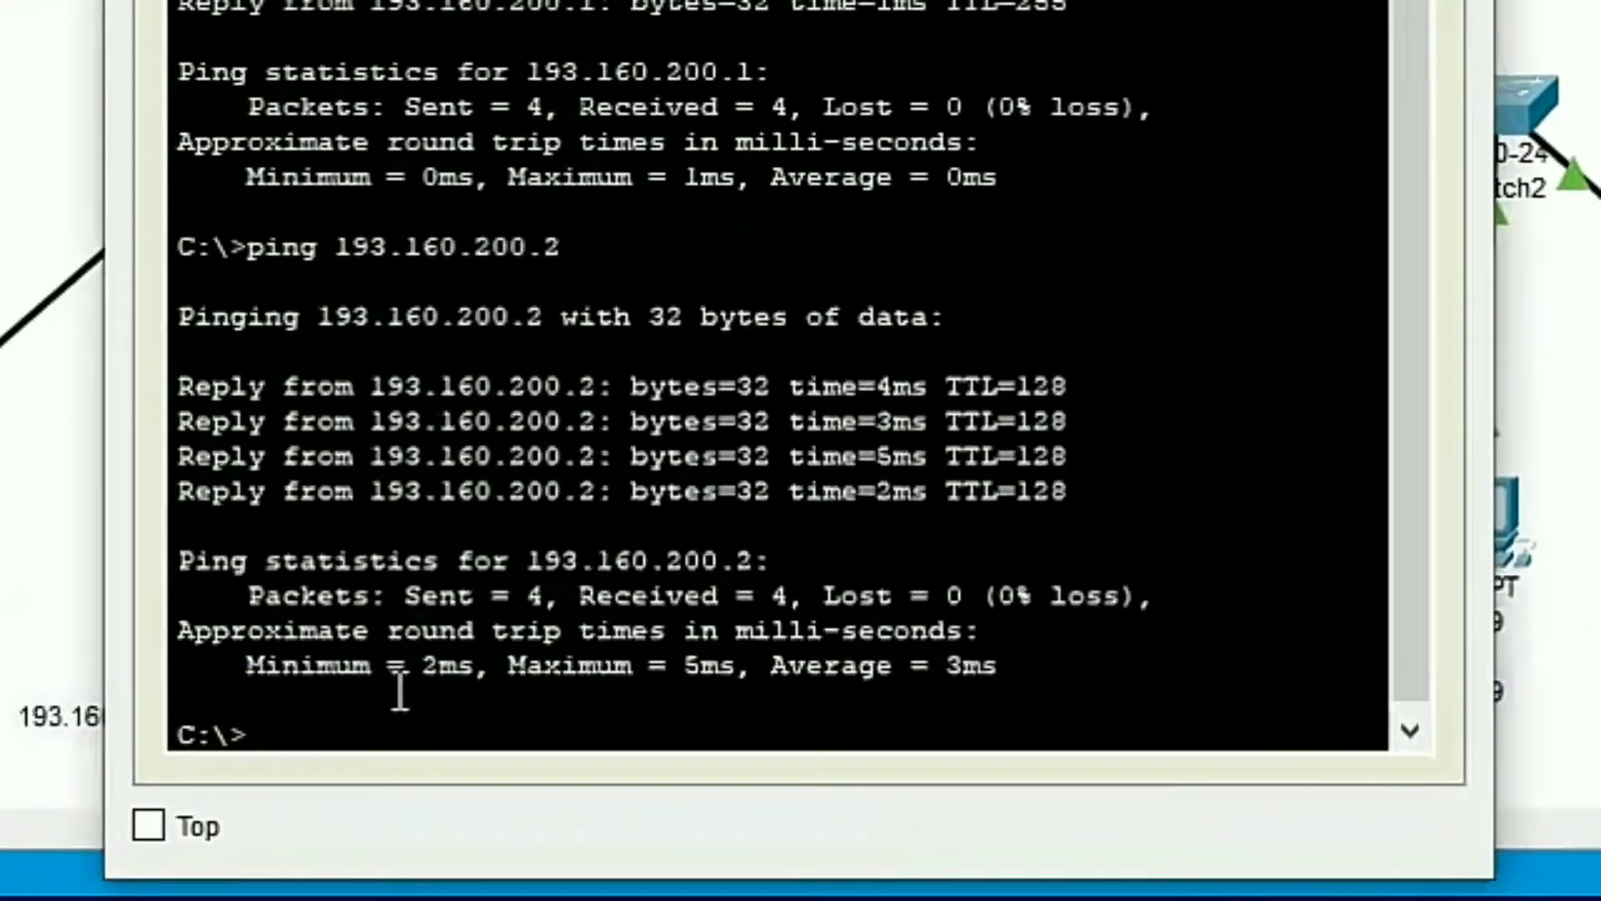
Ping 193.160.200.3 from PC8, reusing the copied ping command with a changed last digit
right_click(534, 774)
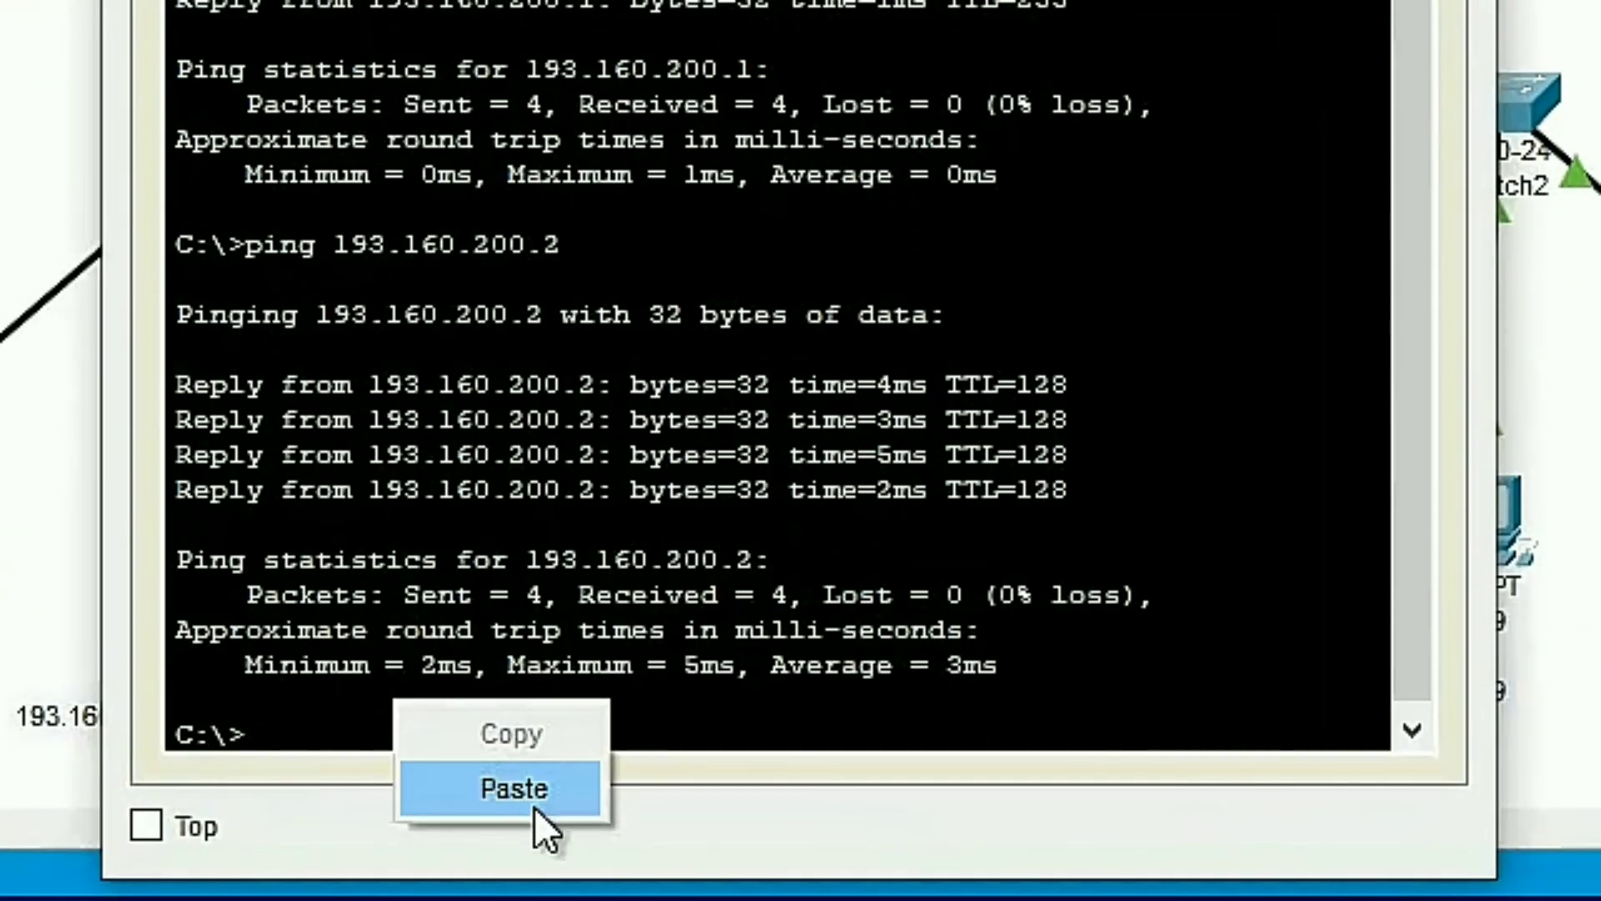
left_click(624, 830)
key("BackSpace")
type("3")
key("Return")
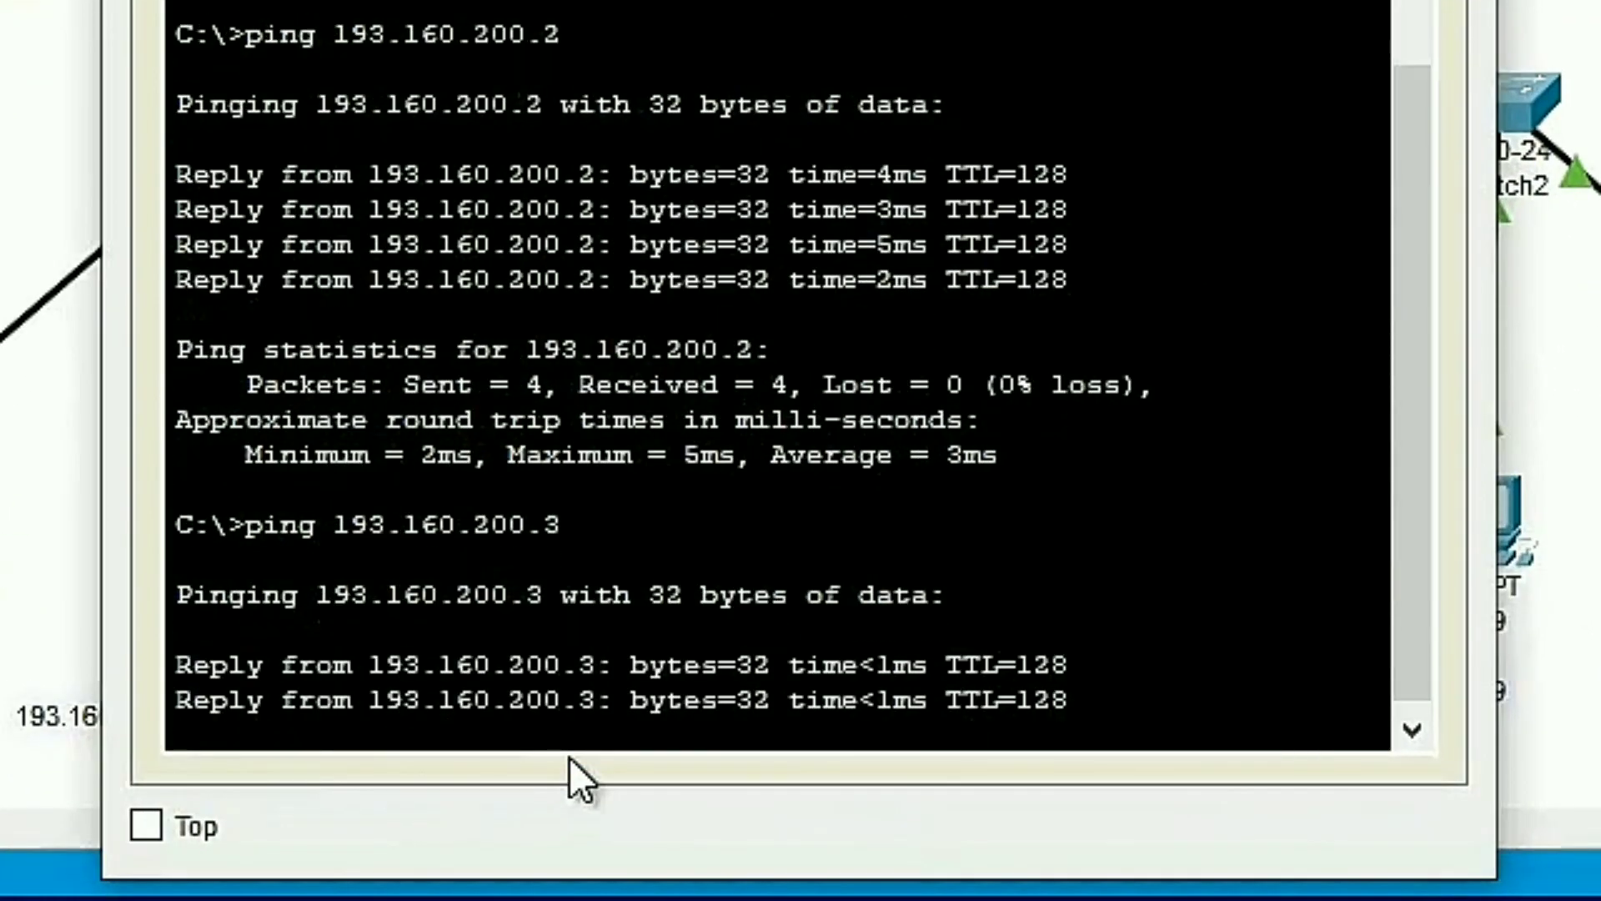
Ping 193.160.200.4 from PC8, reusing the copied ping command with a changed last digit
right_click(588, 747)
left_click(705, 818)
key("BackSpace")
type("4")
key("Return")
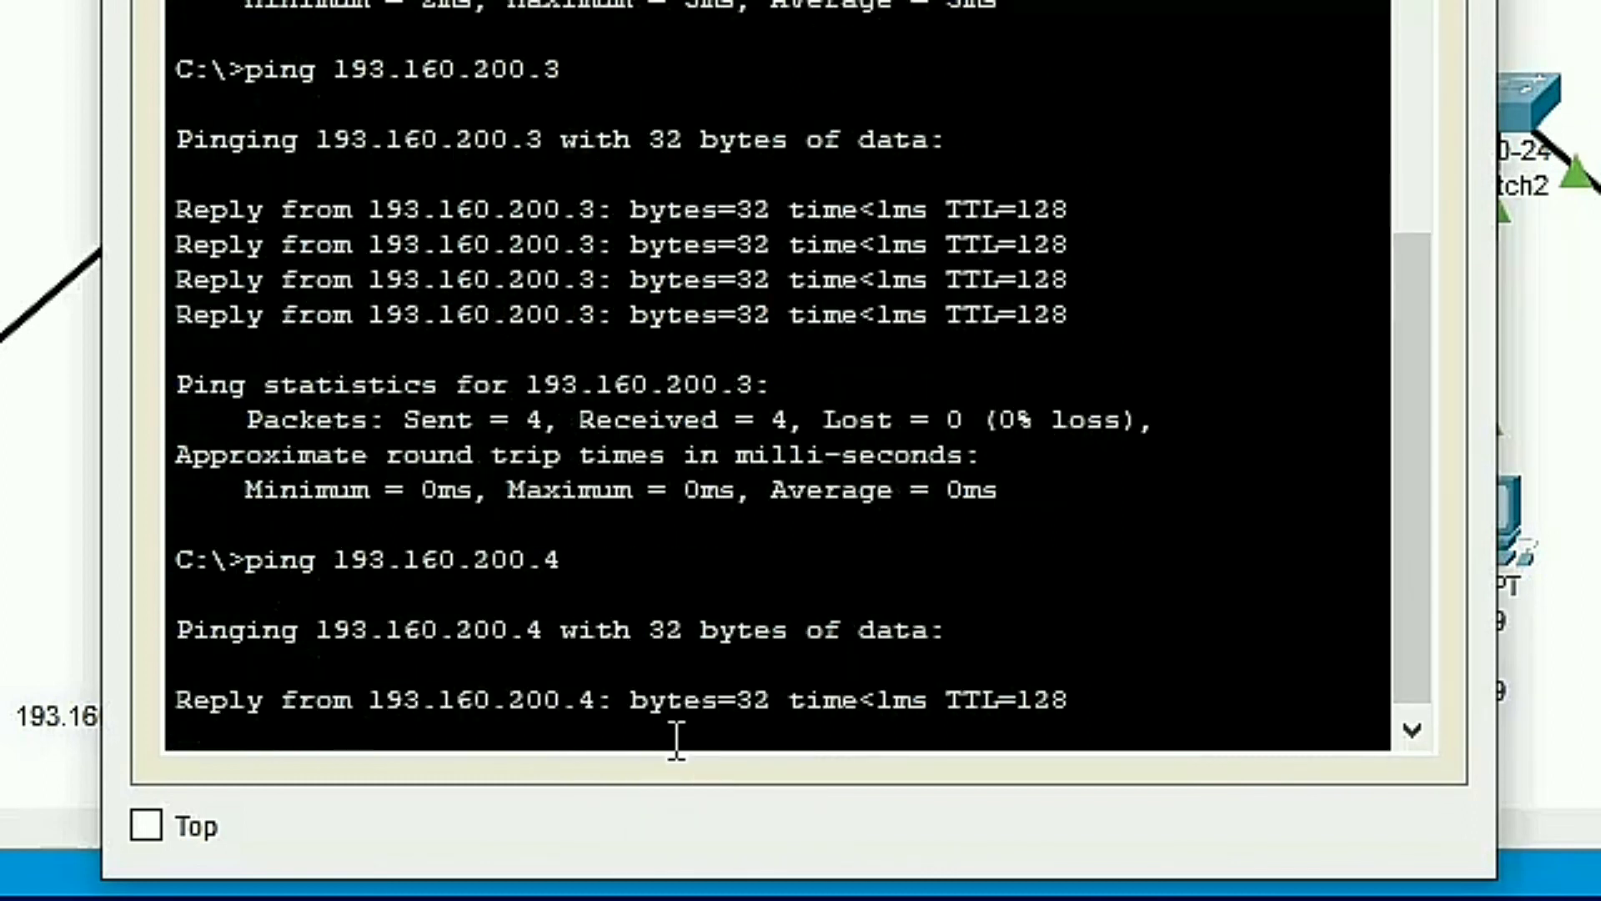